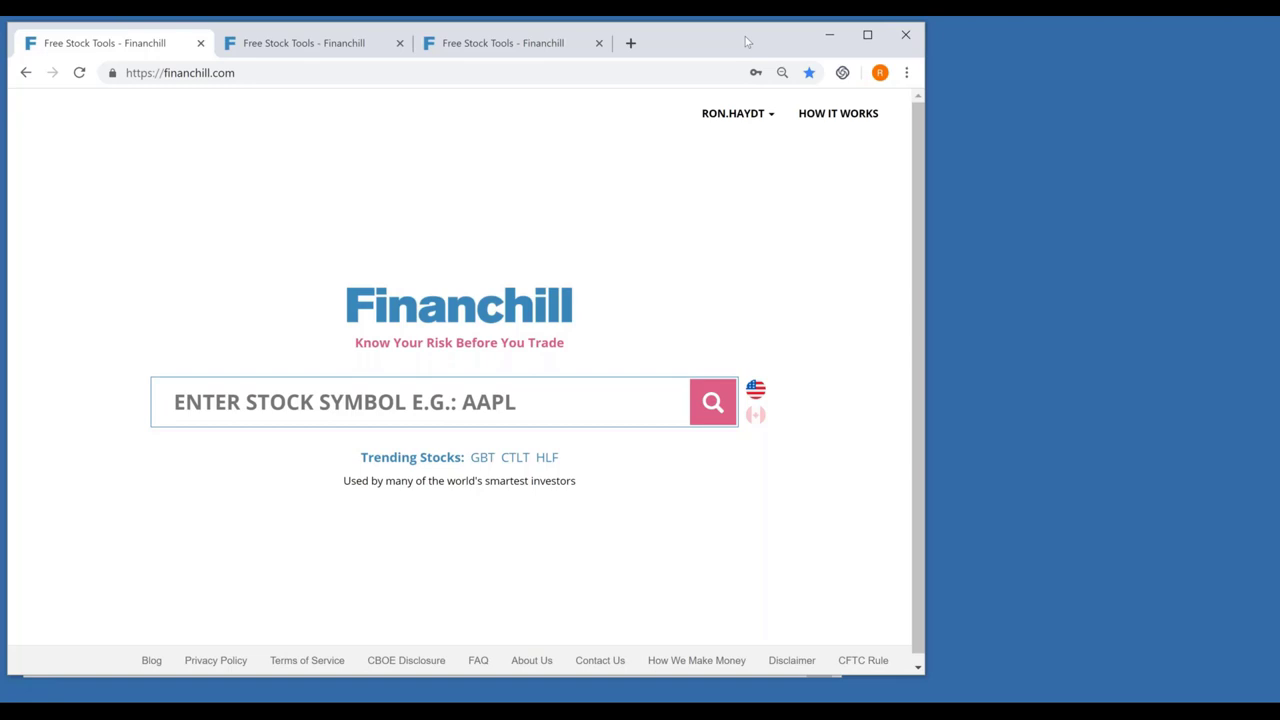
Look up the stock symbol SPY
left_click(521, 409)
type("SPY")
key("Return")
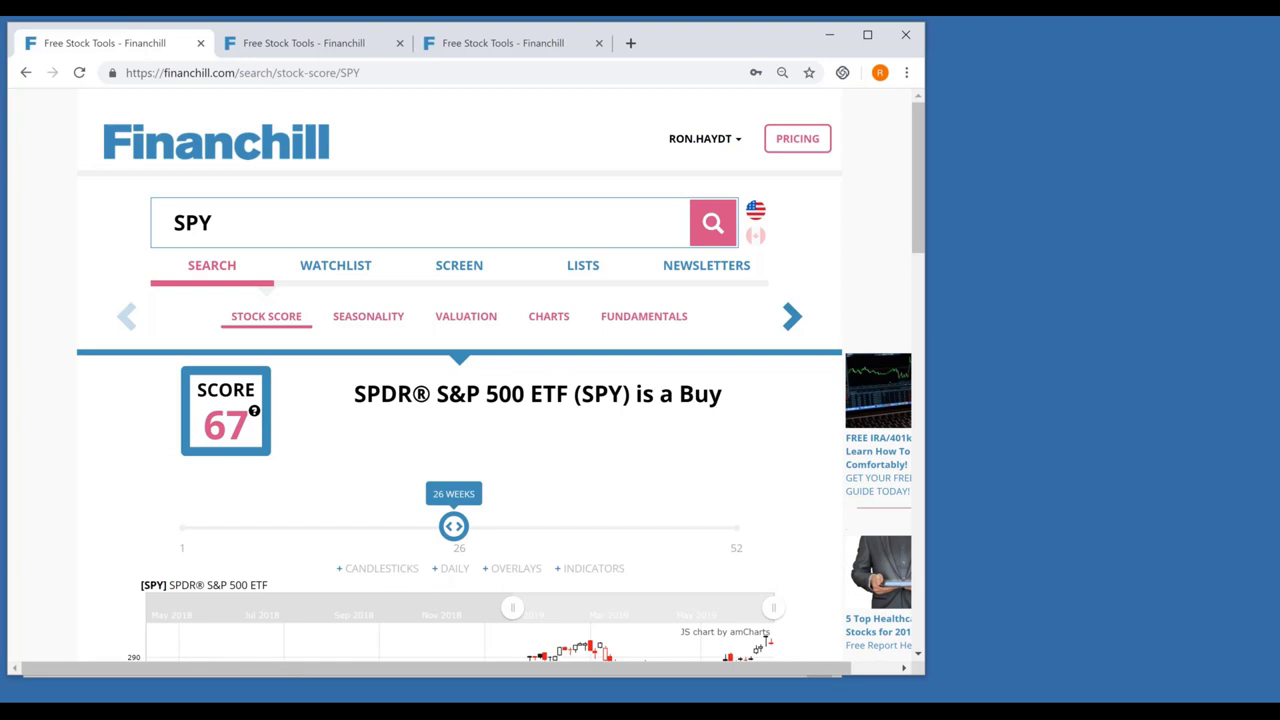
Open the seasonality stock screen and go to its results table
left_click(453, 268)
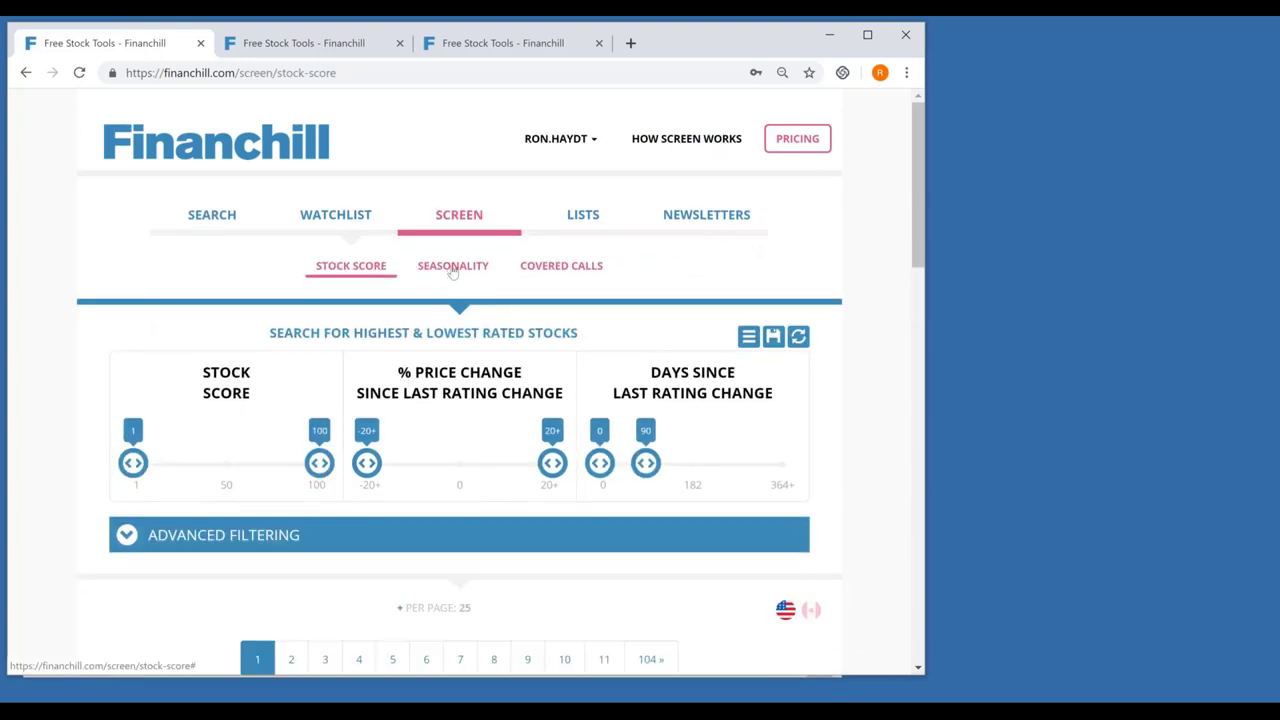
left_click(453, 268)
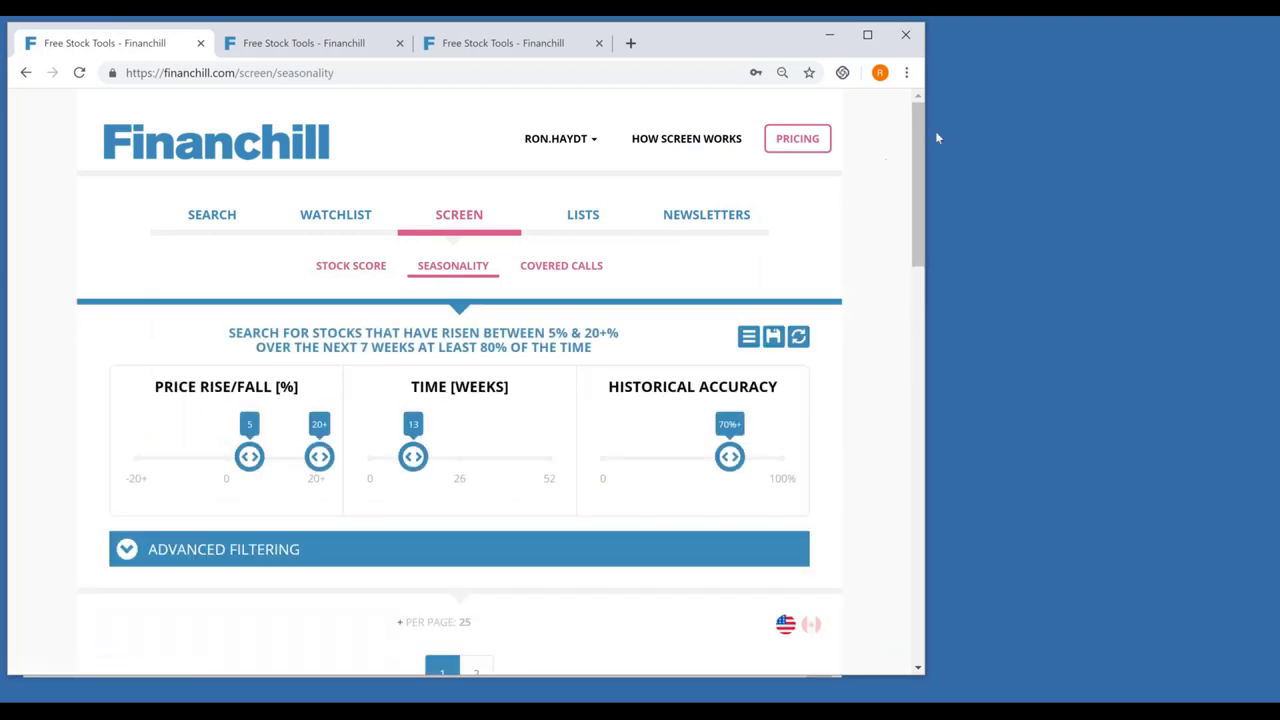
left_click_drag(919, 139, 922, 280)
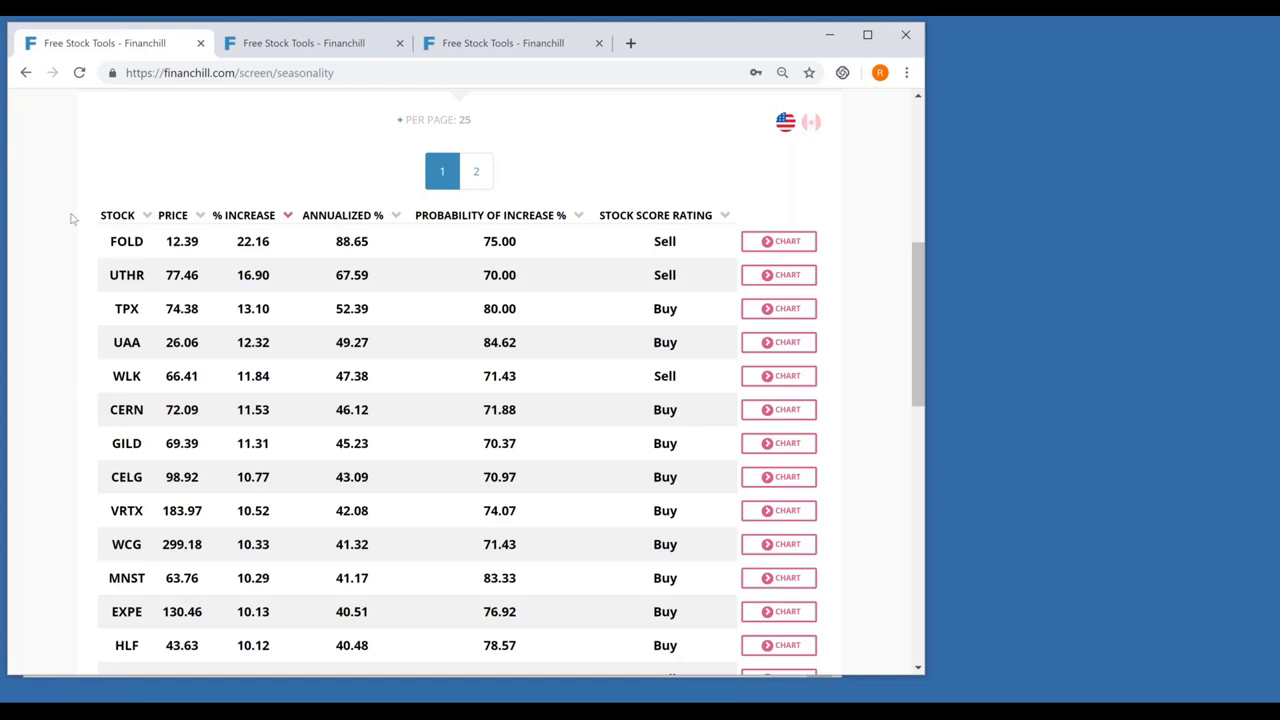
Highlight the results headings from Stock through Probability of Increase %, then outline those columns freehand and label them DATA
left_click_drag(83, 222, 563, 224)
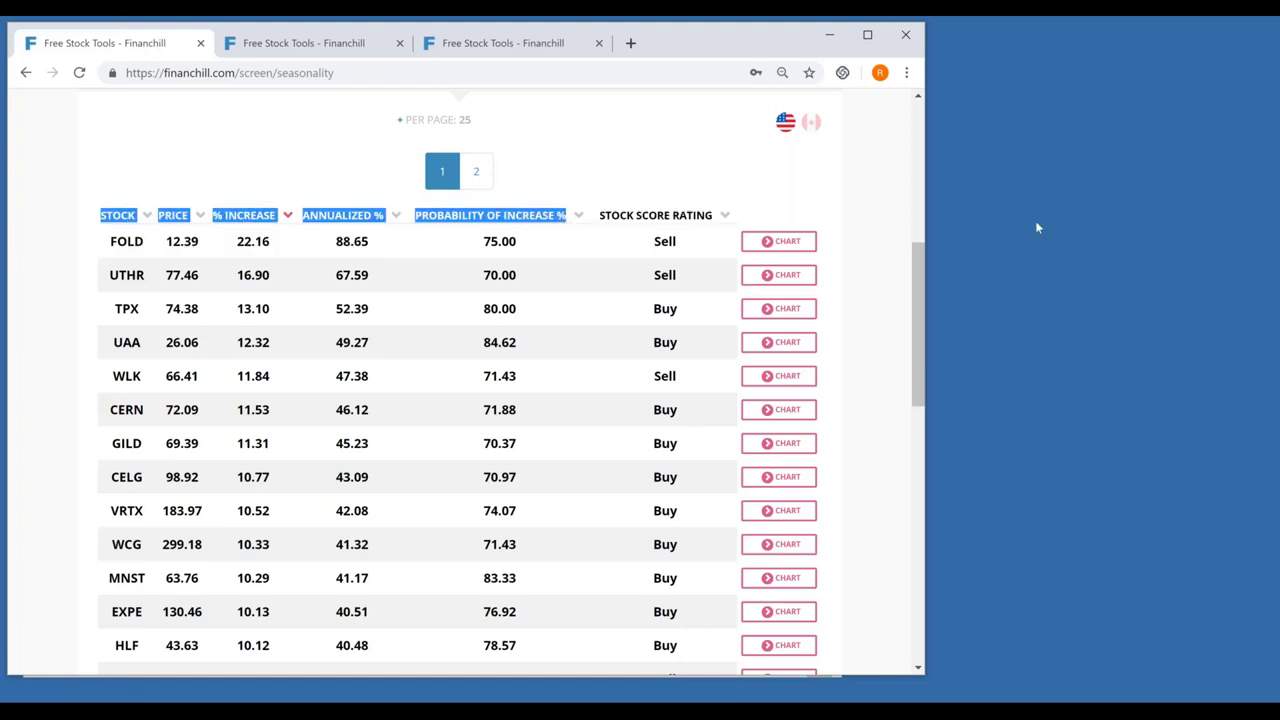
left_click(1066, 166)
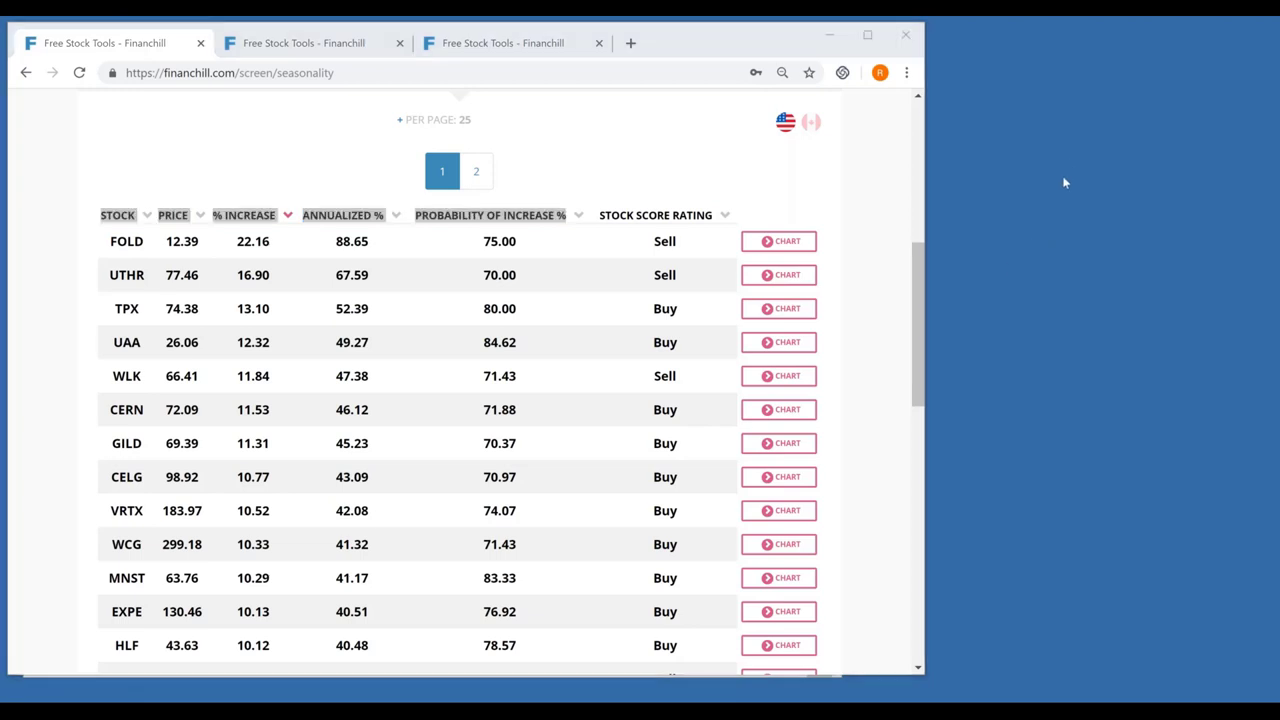
mouse_move(106, 187)
left_mouse_down()
mouse_move(68, 200)
mouse_move(58, 412)
left_mouse_up()
mouse_move(43, 609)
left_mouse_down()
mouse_move(70, 660)
mouse_move(240, 682)
mouse_move(551, 653)
mouse_move(580, 311)
mouse_move(567, 175)
mouse_move(403, 139)
mouse_move(158, 152)
left_mouse_up()
mouse_move(88, 188)
left_mouse_down()
mouse_move(85, 138)
mouse_move(104, 152)
mouse_move(98, 173)
mouse_move(122, 174)
mouse_move(120, 132)
mouse_move(160, 172)
mouse_move(166, 134)
mouse_move(200, 100)
mouse_move(186, 150)
left_mouse_up()
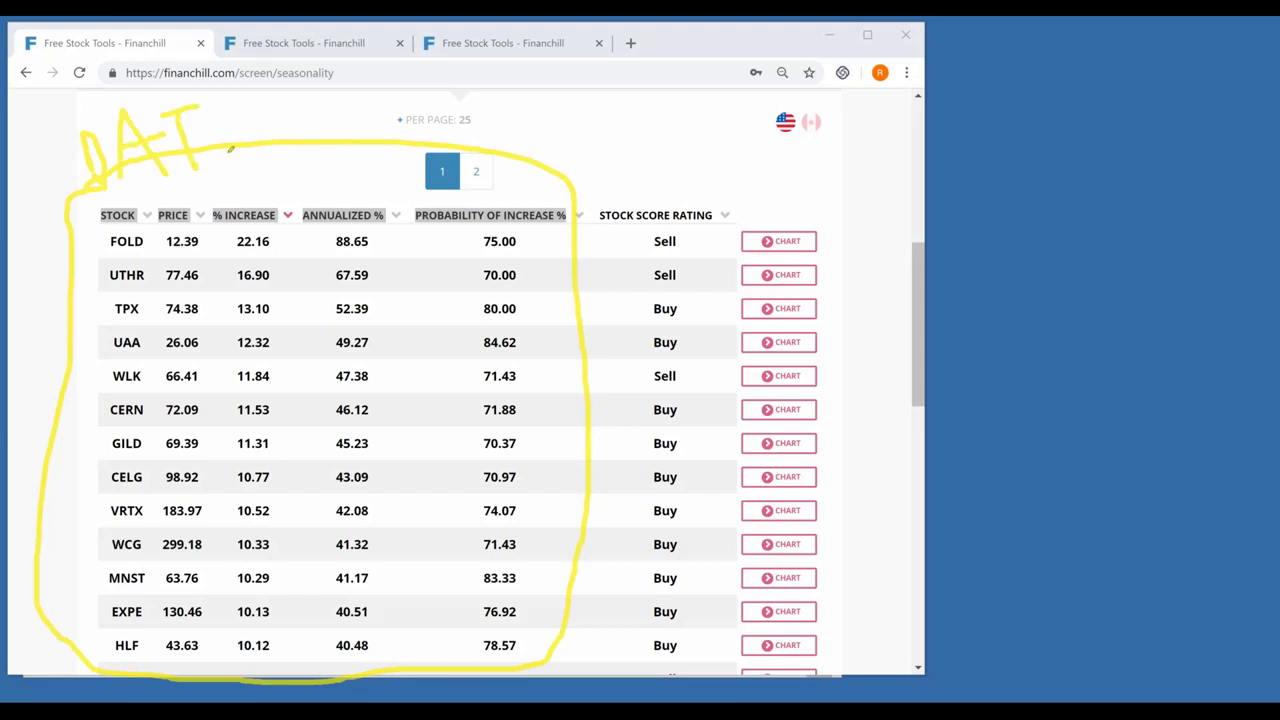
mouse_move(218, 104)
left_mouse_down()
mouse_move(226, 148)
mouse_move(250, 118)
left_mouse_up()
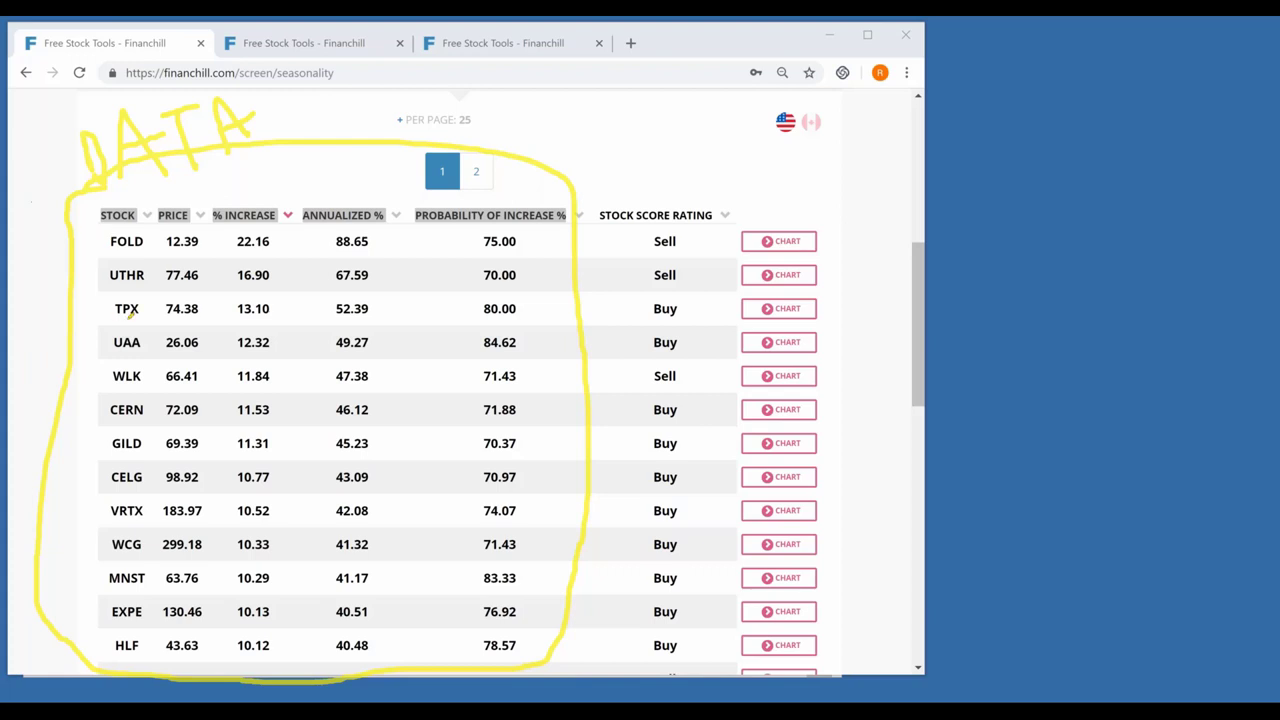
Circle the UAA and GILD tickers and one further down the Stock column, then clear the markings and highlight UAA
mouse_move(150, 322)
left_mouse_down()
mouse_move(106, 333)
mouse_move(116, 352)
mouse_move(152, 348)
mouse_move(150, 322)
left_mouse_up()
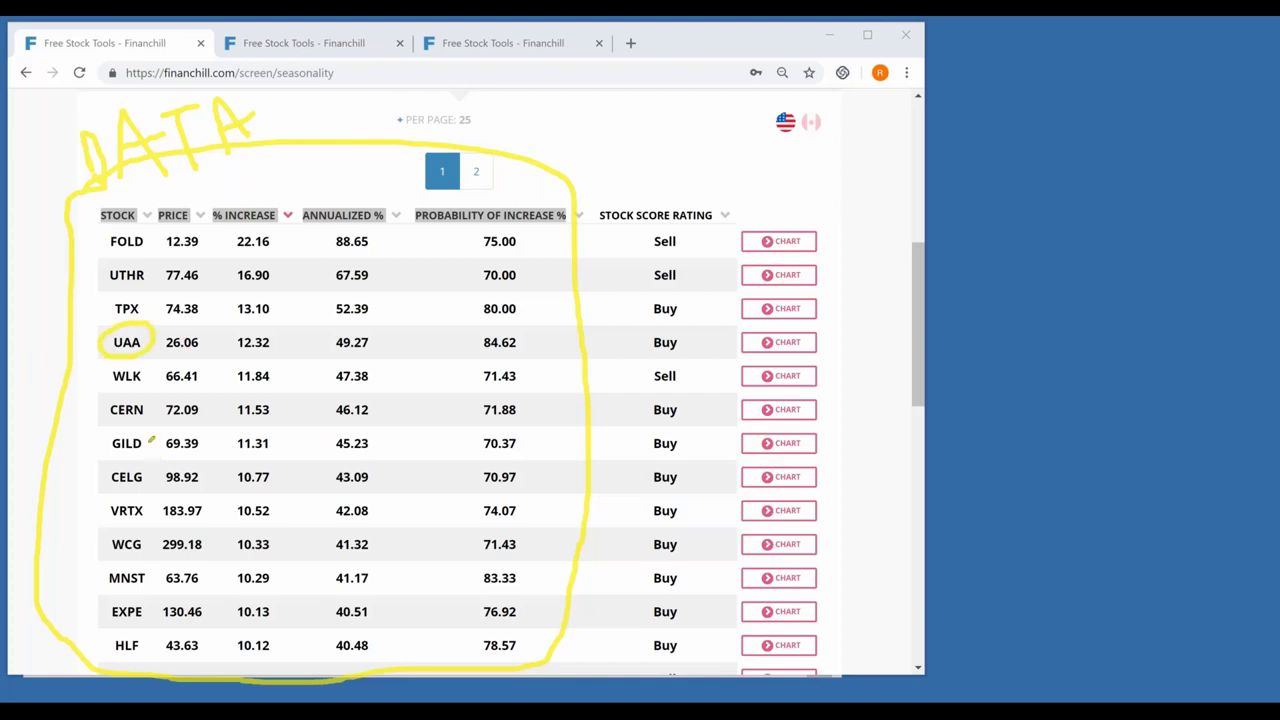
mouse_move(96, 432)
left_mouse_down()
mouse_move(131, 457)
mouse_move(139, 421)
left_mouse_up()
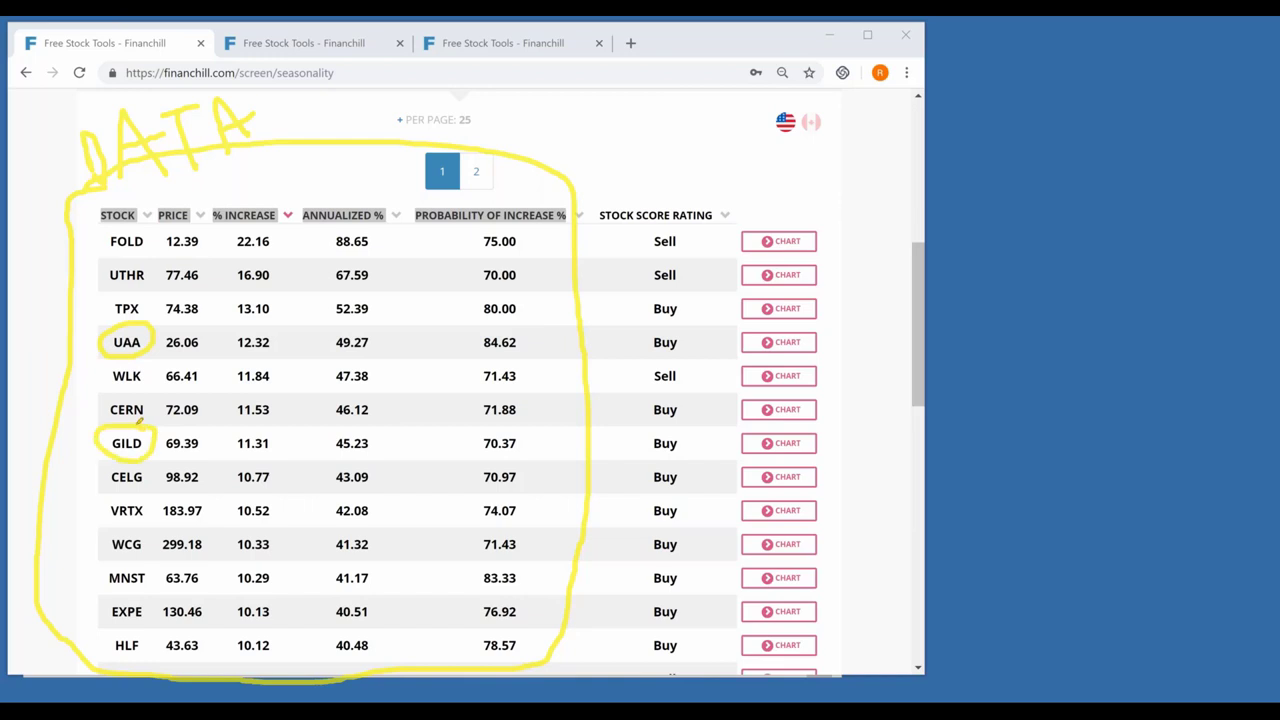
mouse_move(154, 592)
left_mouse_down()
mouse_move(106, 603)
mouse_move(150, 629)
mouse_move(156, 592)
left_mouse_up()
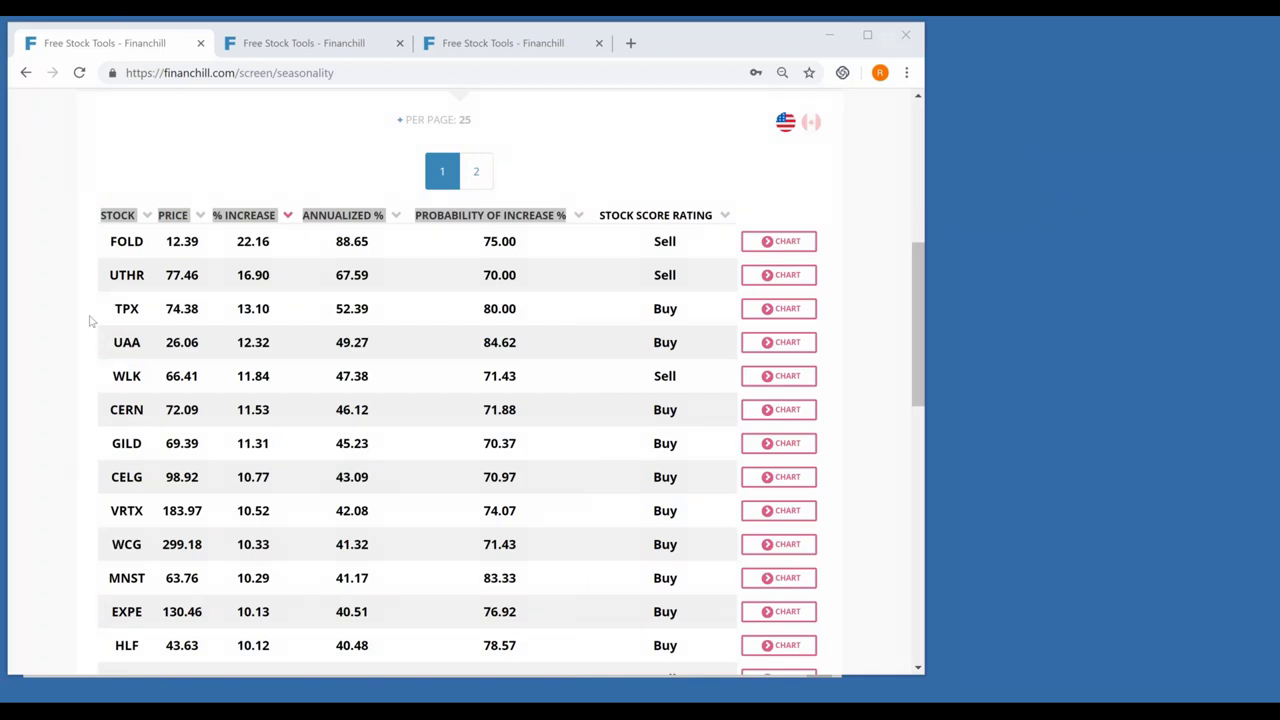
left_click_drag(113, 343, 142, 343)
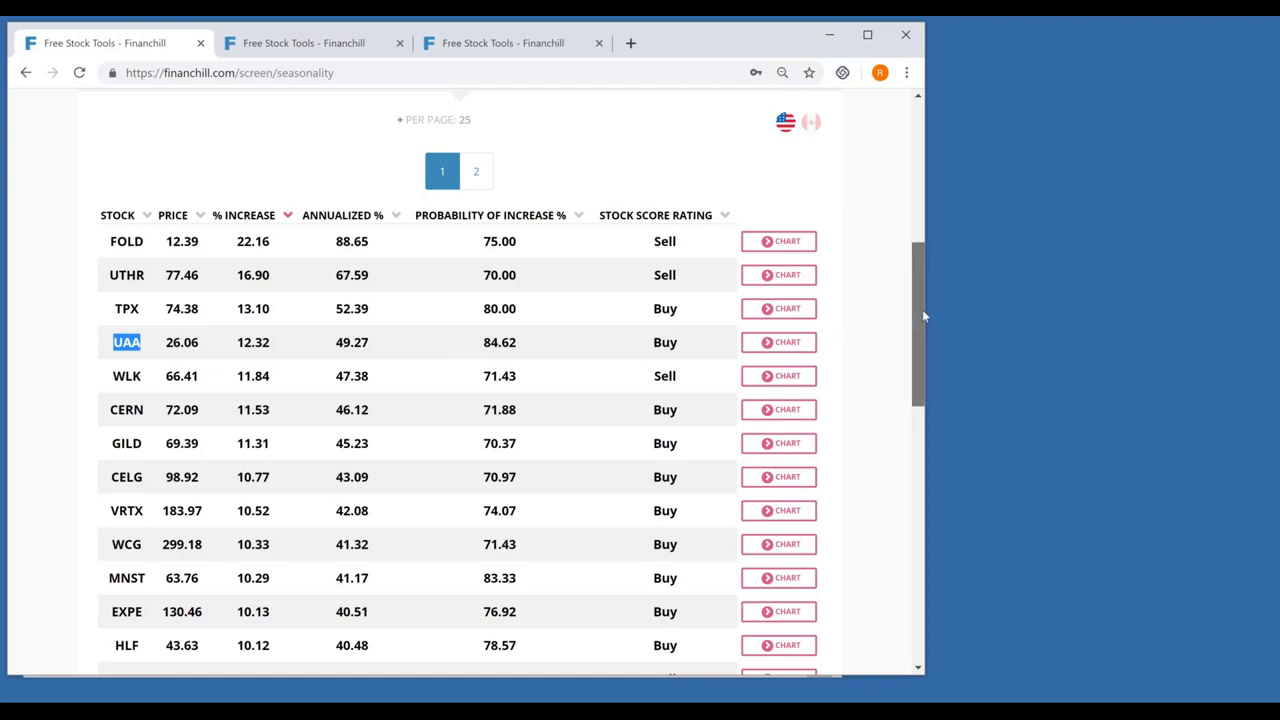
Highlight the Price Rise/Fall [%], Time [Weeks] and Historical Accuracy filter headings one after another
left_click_drag(923, 311, 919, 234)
left_click_drag(155, 173, 304, 176)
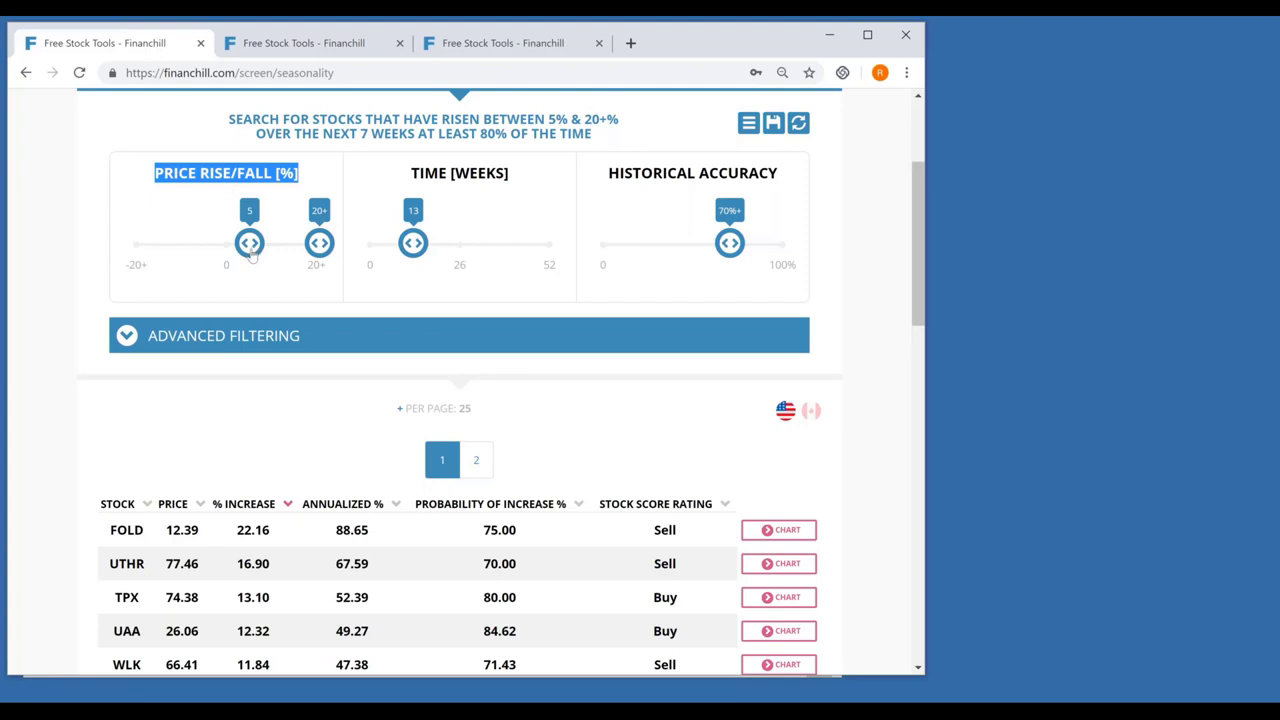
left_click_drag(407, 174, 512, 172)
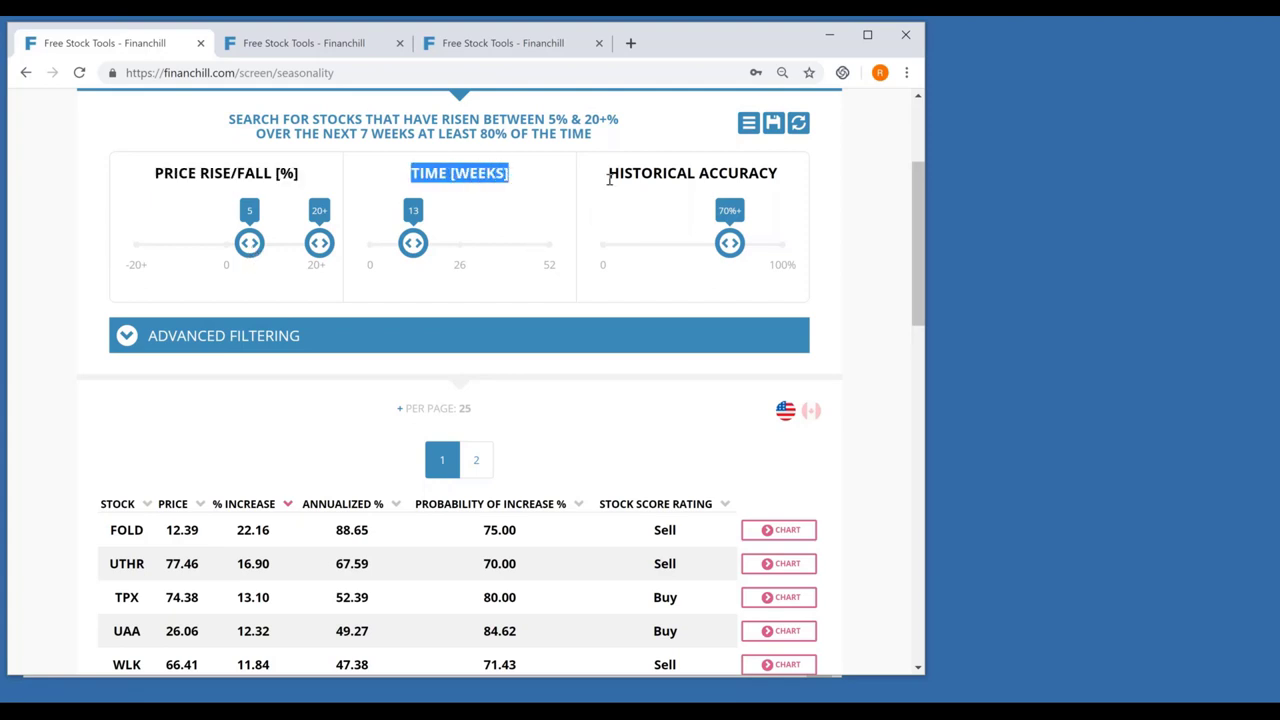
left_click_drag(607, 176, 778, 181)
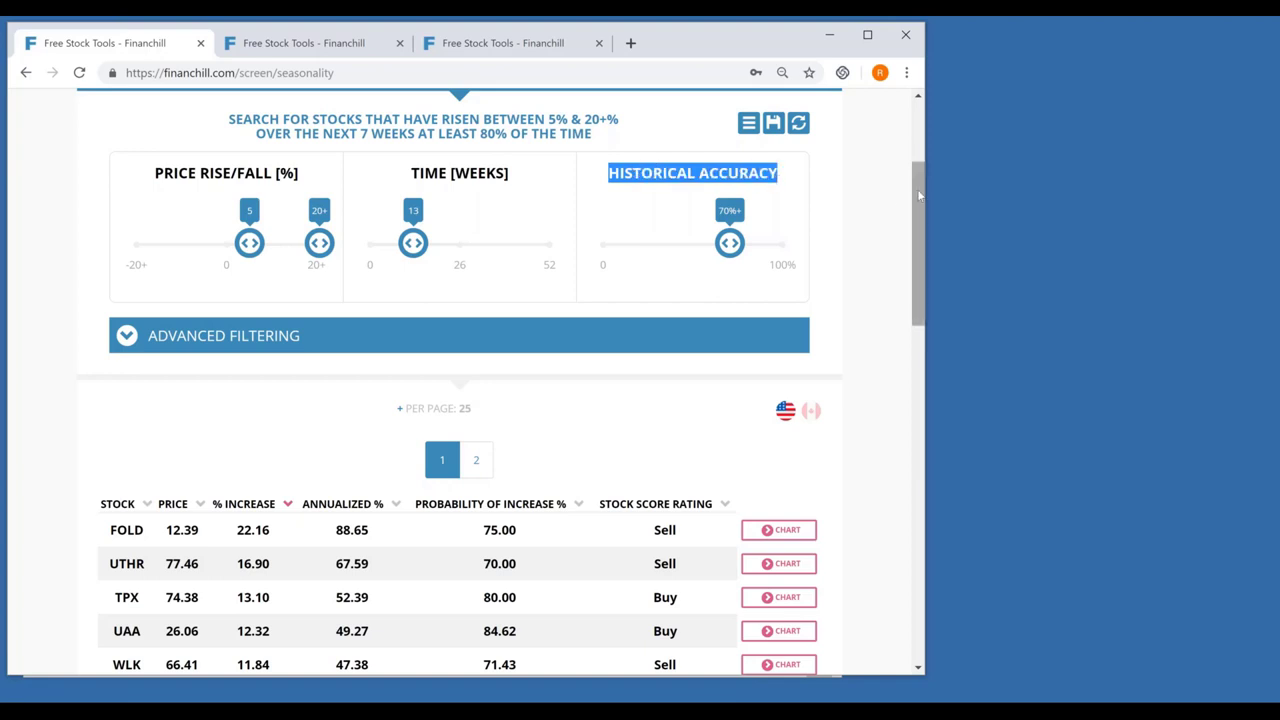
Sort the screen results by Probability of Increase %, then sort them by % Increase again
left_click_drag(918, 192, 919, 262)
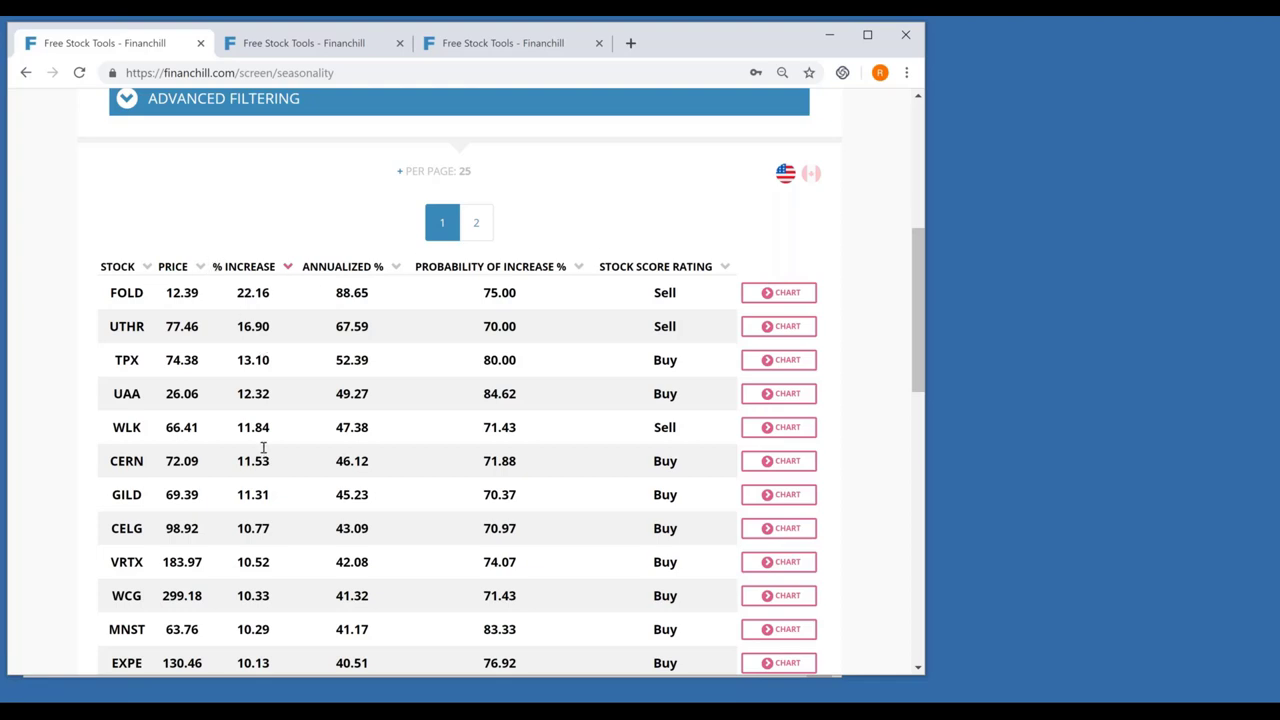
left_click(497, 277)
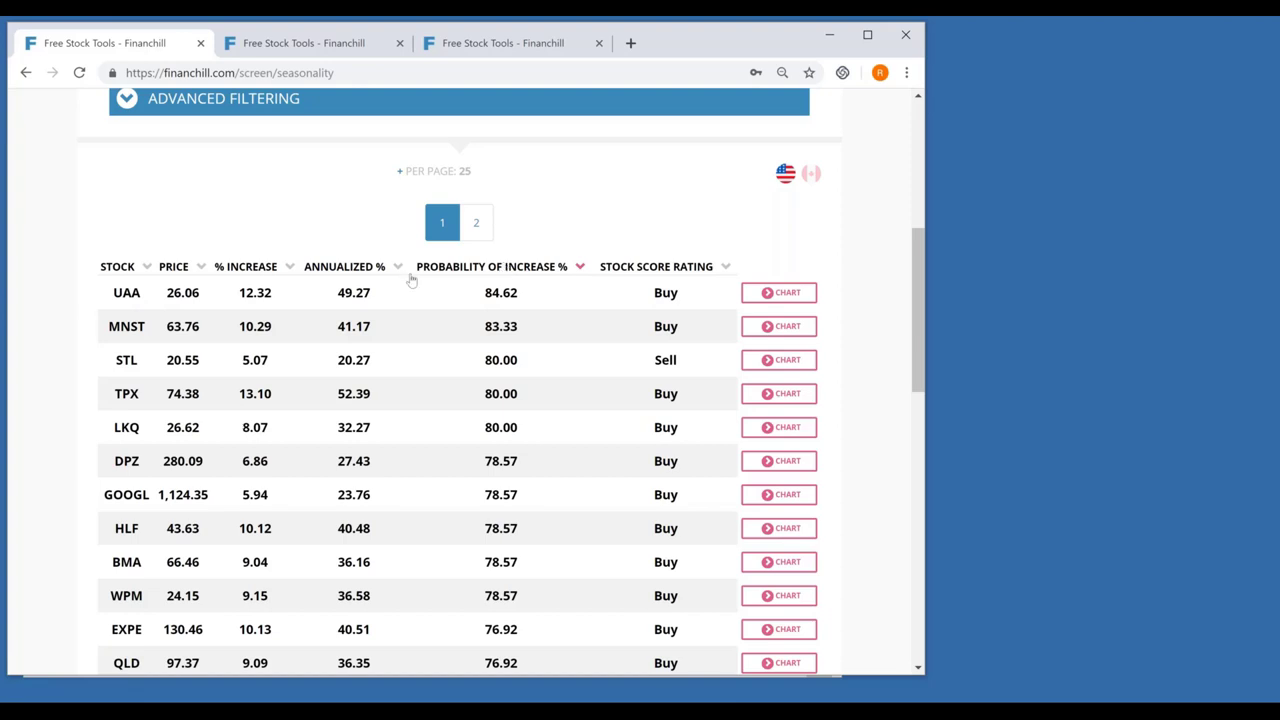
mouse_move(97, 298)
left_mouse_down()
mouse_move(128, 292)
mouse_move(75, 292)
mouse_move(110, 304)
left_mouse_up()
left_click(258, 268)
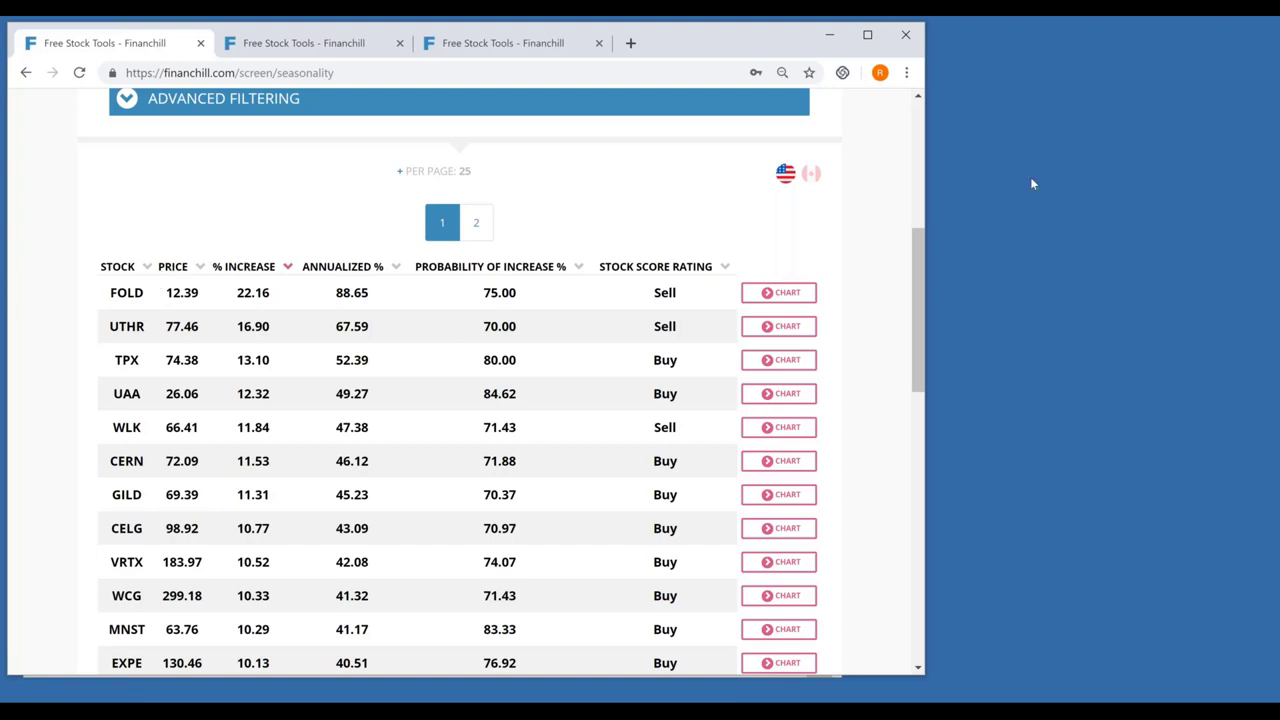
Circle the % Increase and Probability of Increase % headings and draw an arrow pointing down to Stock Score Rating
left_click(1075, 181)
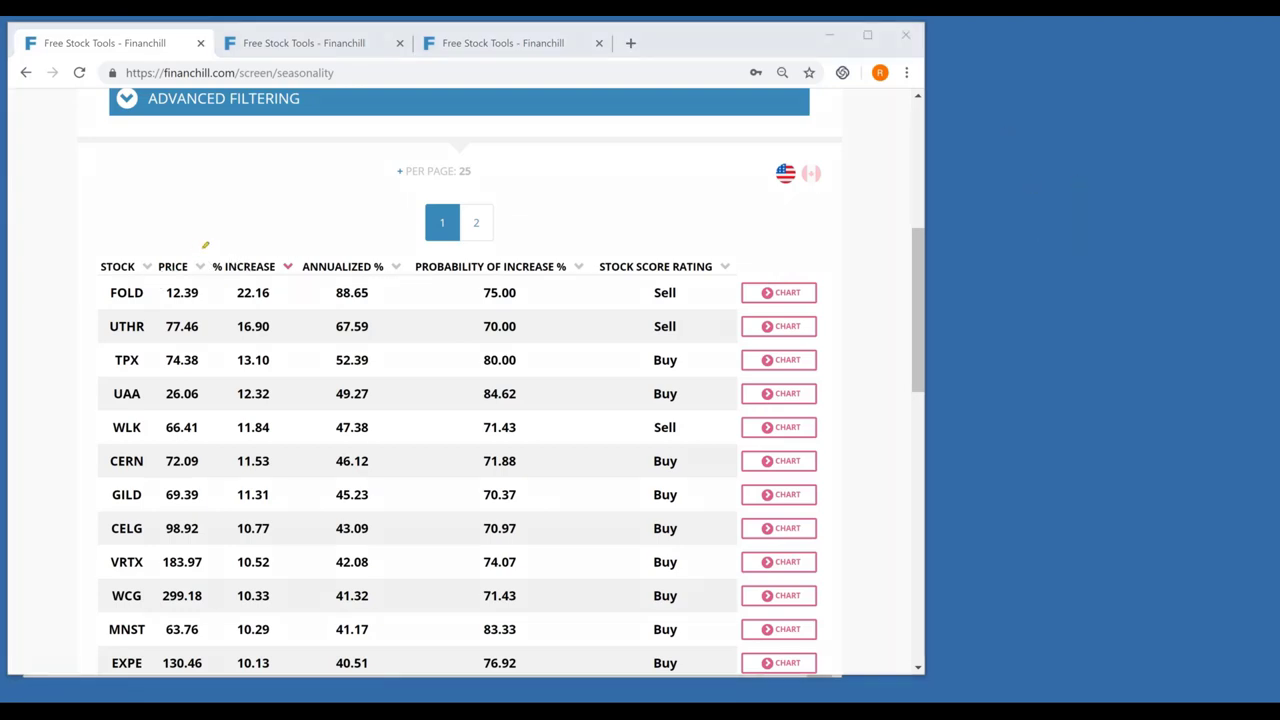
mouse_move(234, 244)
left_mouse_down()
mouse_move(212, 256)
mouse_move(228, 290)
mouse_move(231, 244)
left_mouse_up()
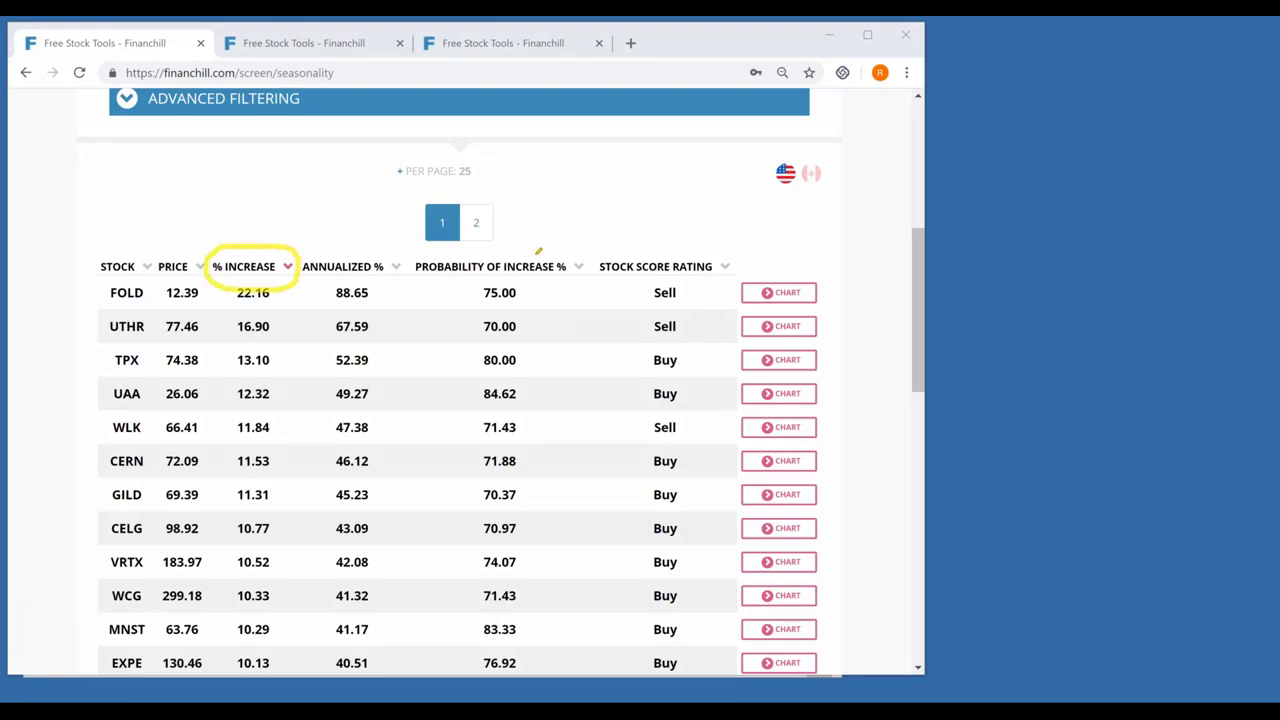
mouse_move(538, 252)
left_mouse_down()
mouse_move(418, 252)
mouse_move(425, 288)
mouse_move(546, 251)
left_mouse_up()
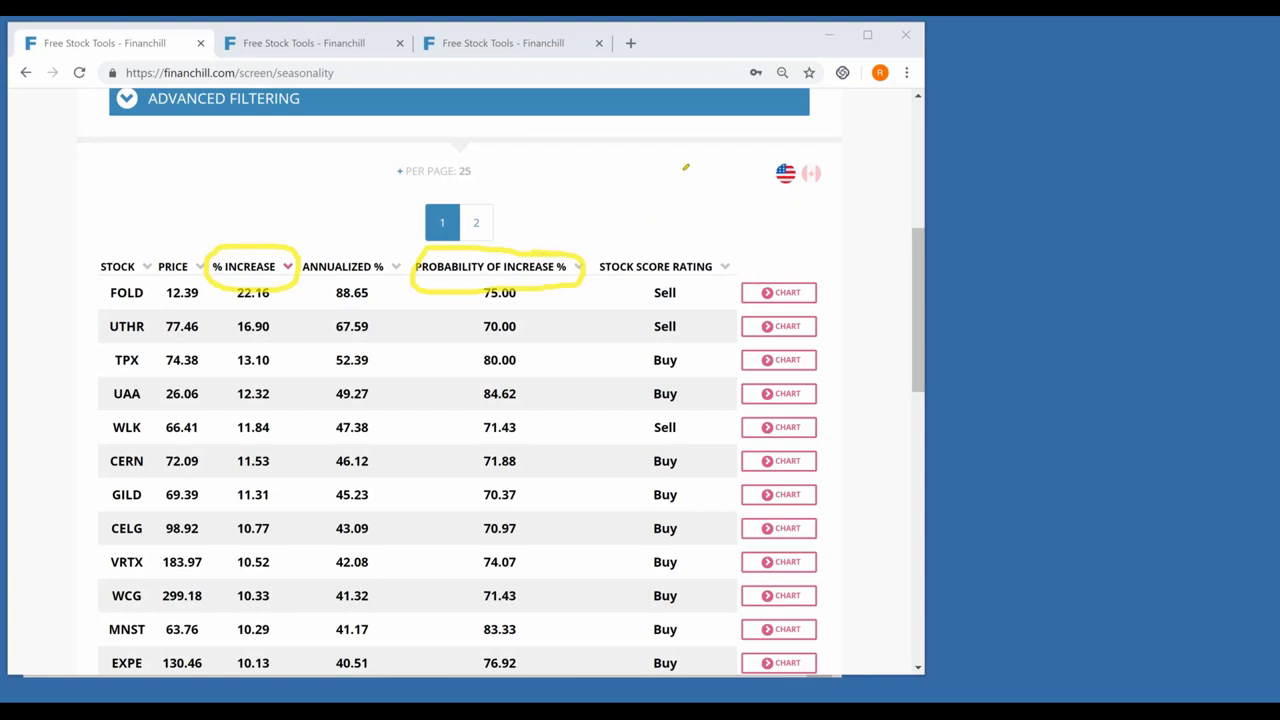
mouse_move(723, 136)
left_mouse_down()
mouse_move(668, 252)
mouse_move(710, 212)
mouse_move(672, 226)
left_mouse_up()
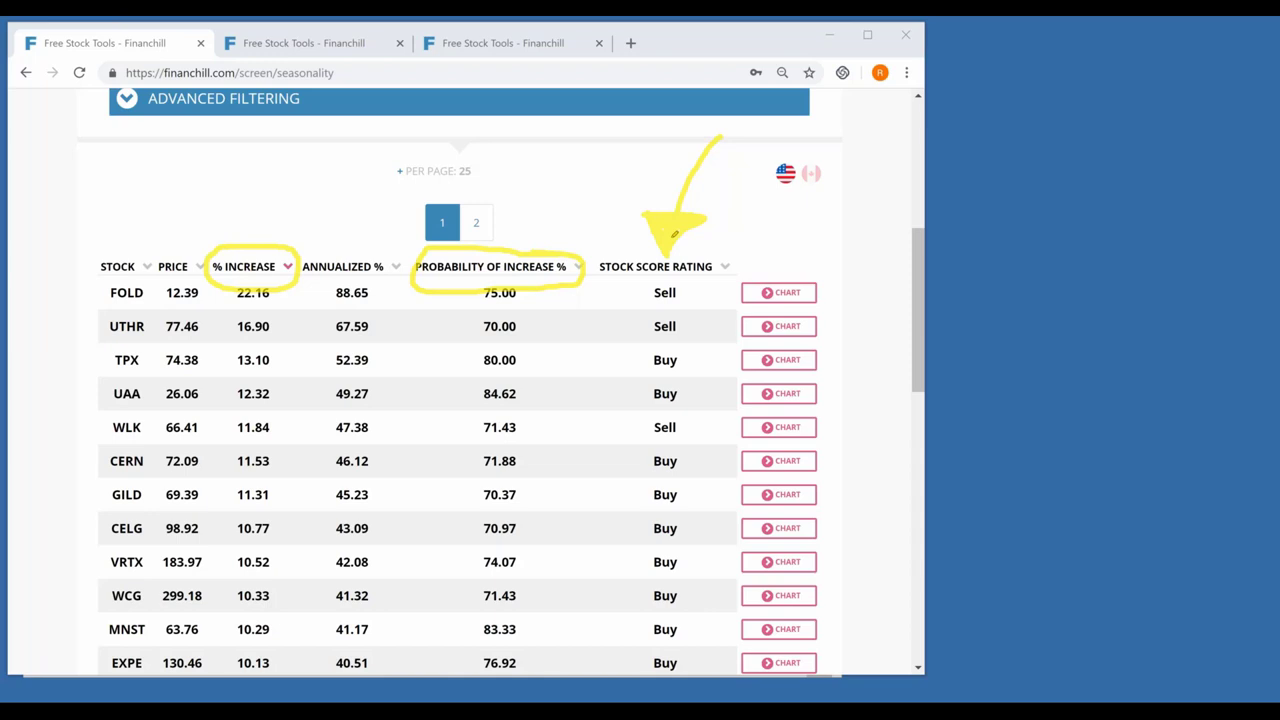
Write FCSS freehand beside the Stock Score Rating arrow and circle it
mouse_move(755, 262)
left_mouse_down()
mouse_move(737, 212)
mouse_move(767, 205)
mouse_move(762, 226)
left_mouse_up()
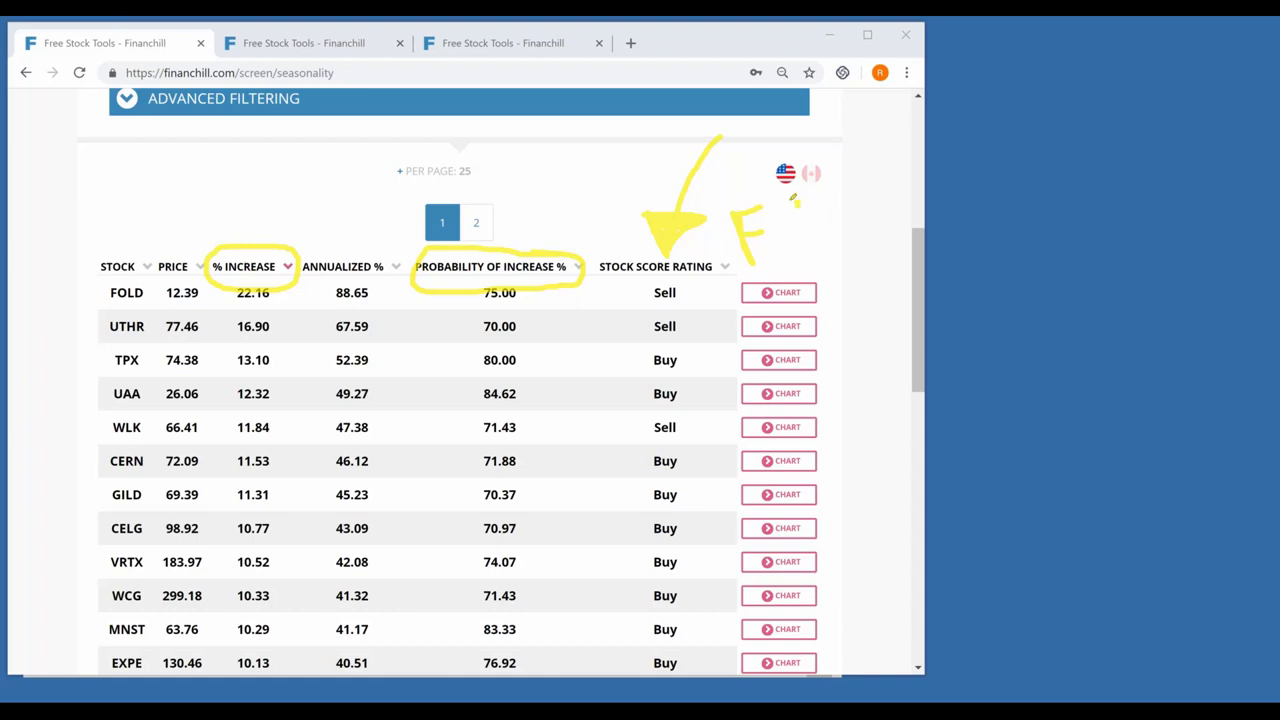
mouse_move(799, 202)
left_mouse_down()
mouse_move(775, 235)
mouse_move(811, 254)
left_mouse_up()
mouse_move(832, 186)
left_mouse_down()
mouse_move(818, 206)
mouse_move(852, 210)
mouse_move(822, 238)
left_mouse_up()
mouse_move(888, 167)
left_mouse_down()
mouse_move(852, 168)
mouse_move(898, 200)
mouse_move(872, 217)
left_mouse_up()
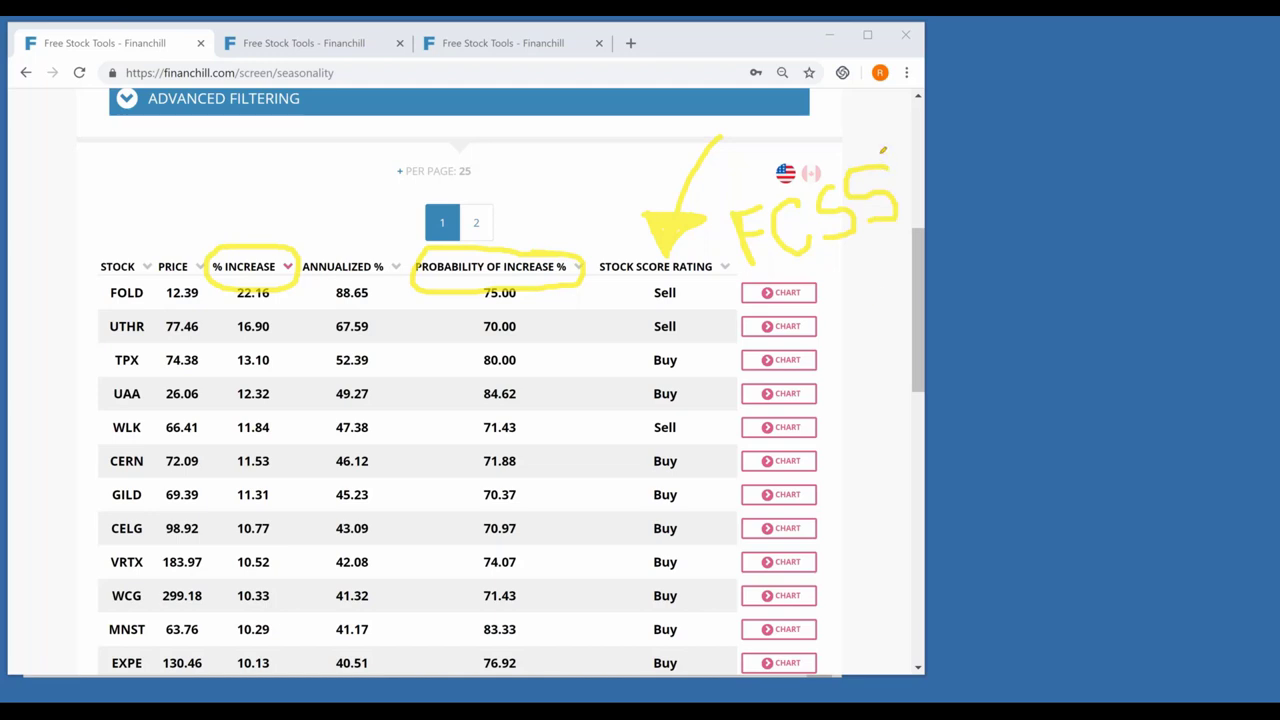
mouse_move(883, 150)
left_mouse_down()
mouse_move(744, 198)
mouse_move(900, 172)
mouse_move(895, 255)
left_mouse_up()
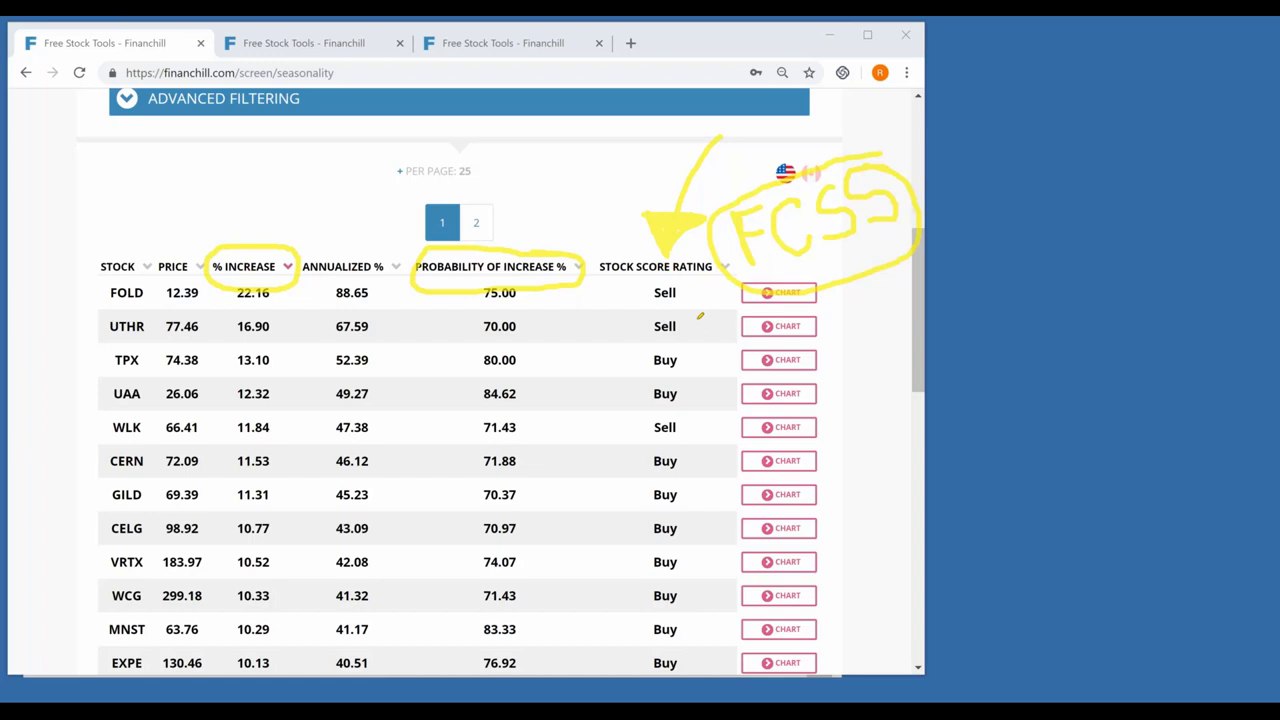
Draw a vertical divider before the Stock Score Rating column, label the columns ahead of it as fact with an arrow, then clear the markings
left_click_drag(583, 92, 584, 678)
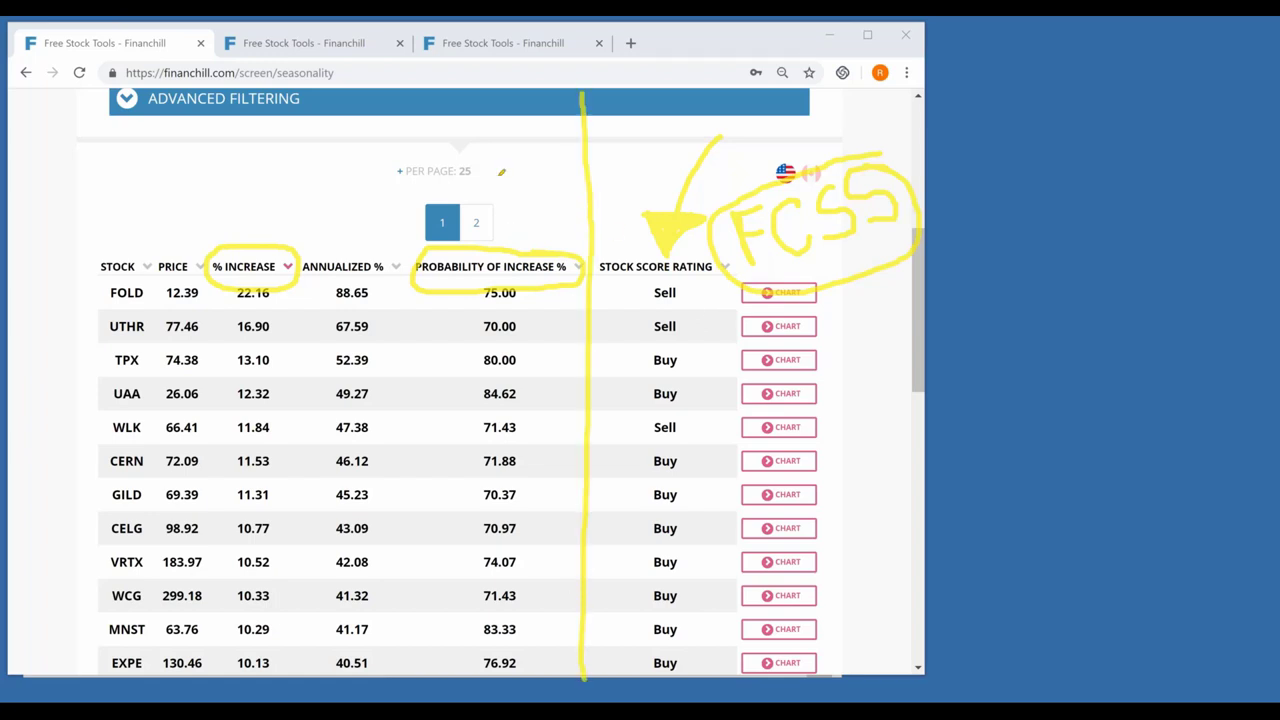
mouse_move(572, 157)
left_mouse_down()
mouse_move(478, 149)
mouse_move(486, 139)
mouse_move(473, 151)
mouse_move(501, 172)
left_mouse_up()
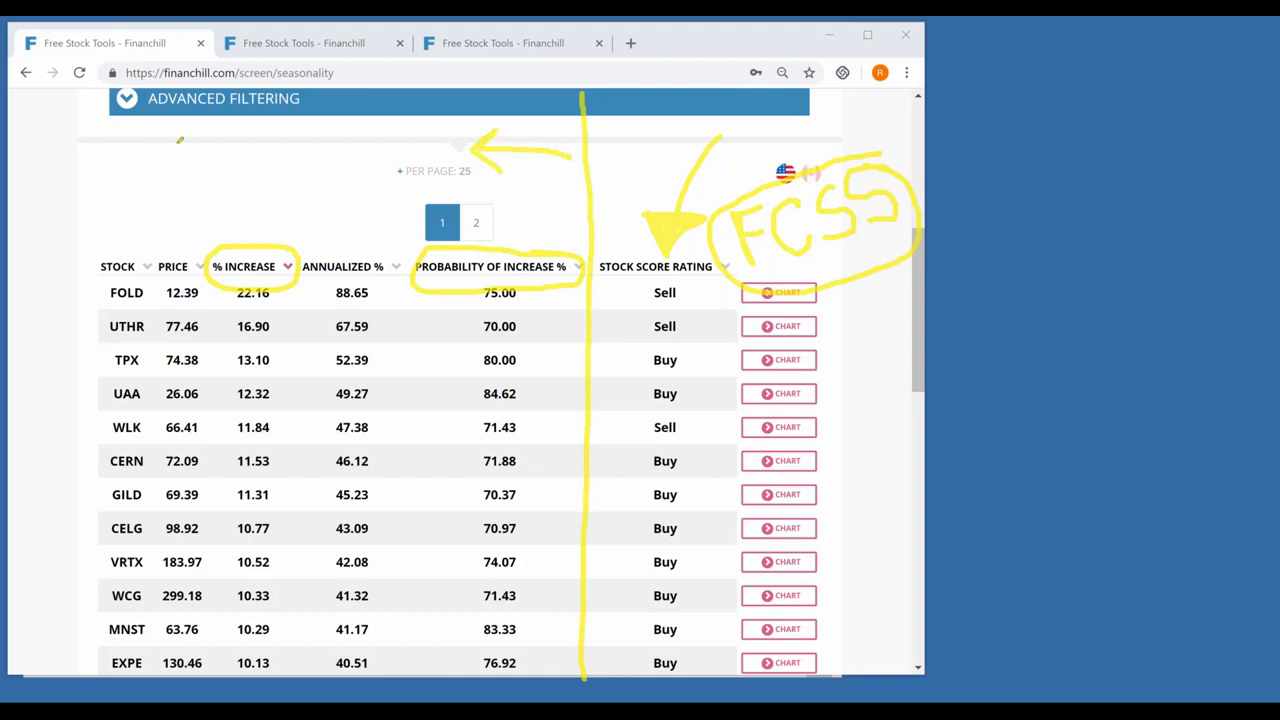
mouse_move(165, 148)
left_mouse_down()
mouse_move(183, 188)
mouse_move(194, 131)
mouse_move(202, 160)
mouse_move(234, 174)
mouse_move(236, 149)
mouse_move(265, 147)
mouse_move(304, 112)
mouse_move(290, 150)
left_mouse_up()
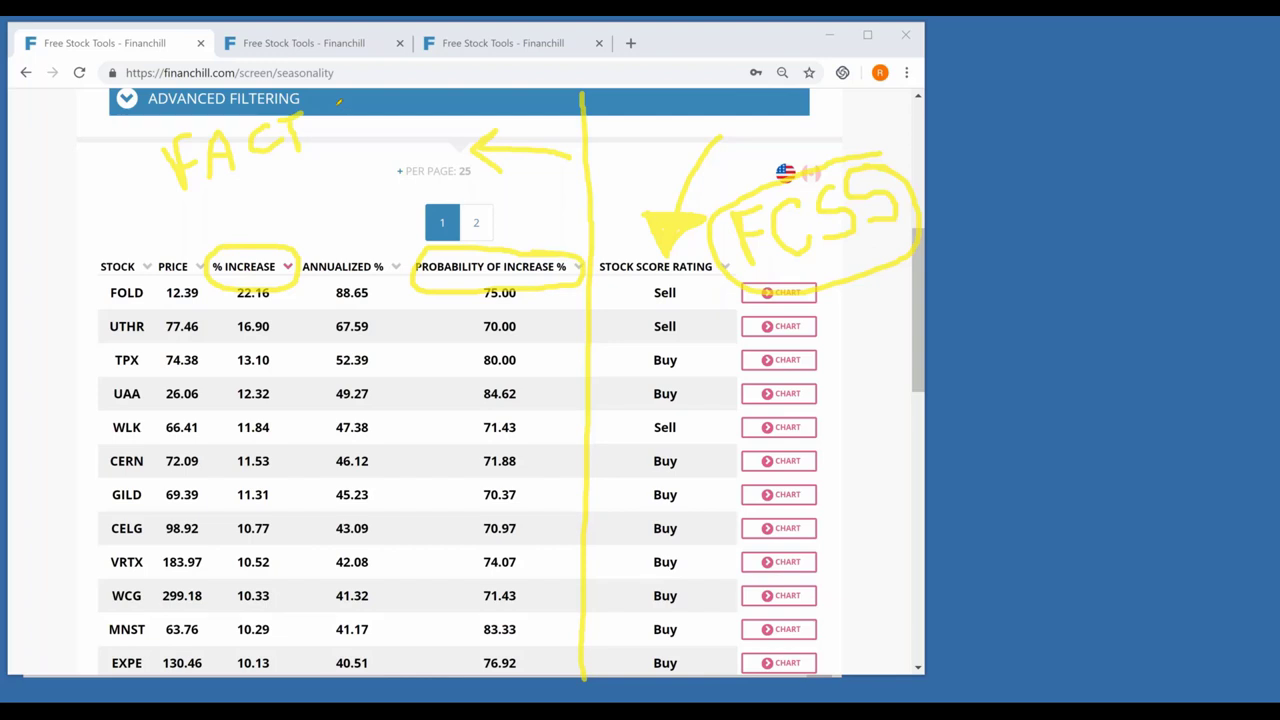
left_click_drag(336, 104, 320, 145)
key("Escape")
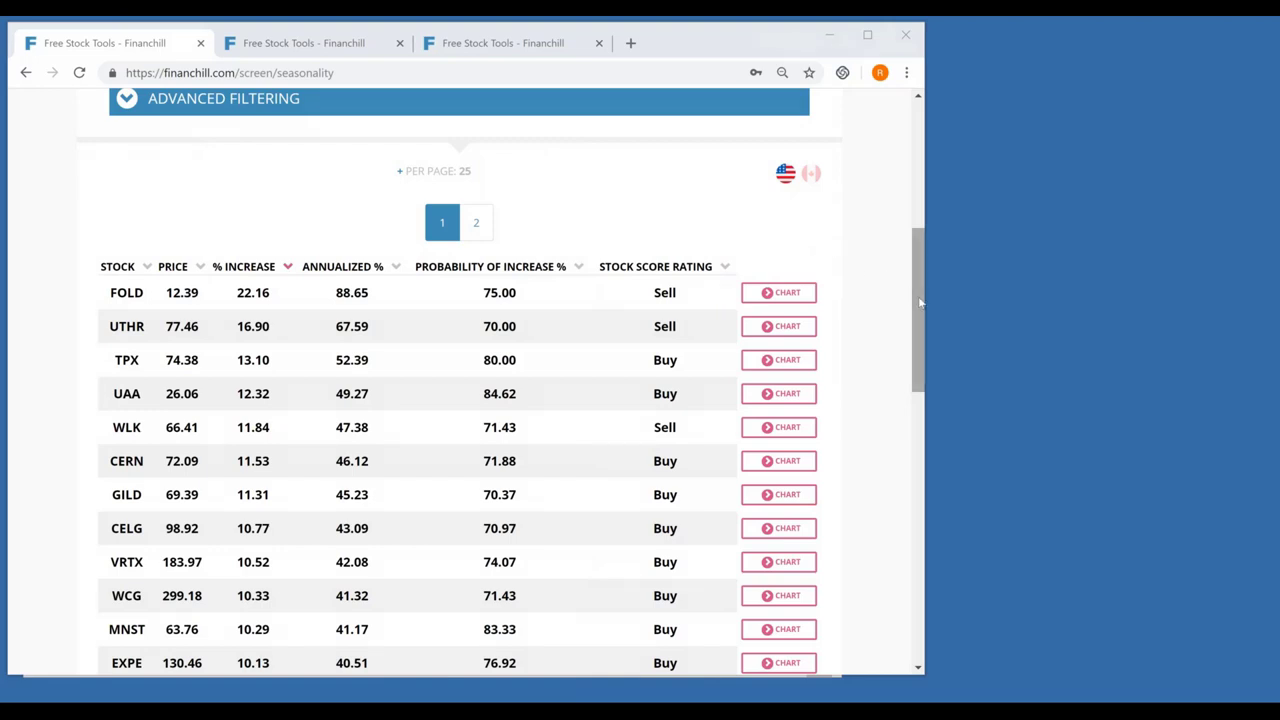
Set the Stock Rating advanced filter to Buy and re-sort the filtered results by the % Increase column
left_click_drag(920, 302, 919, 262)
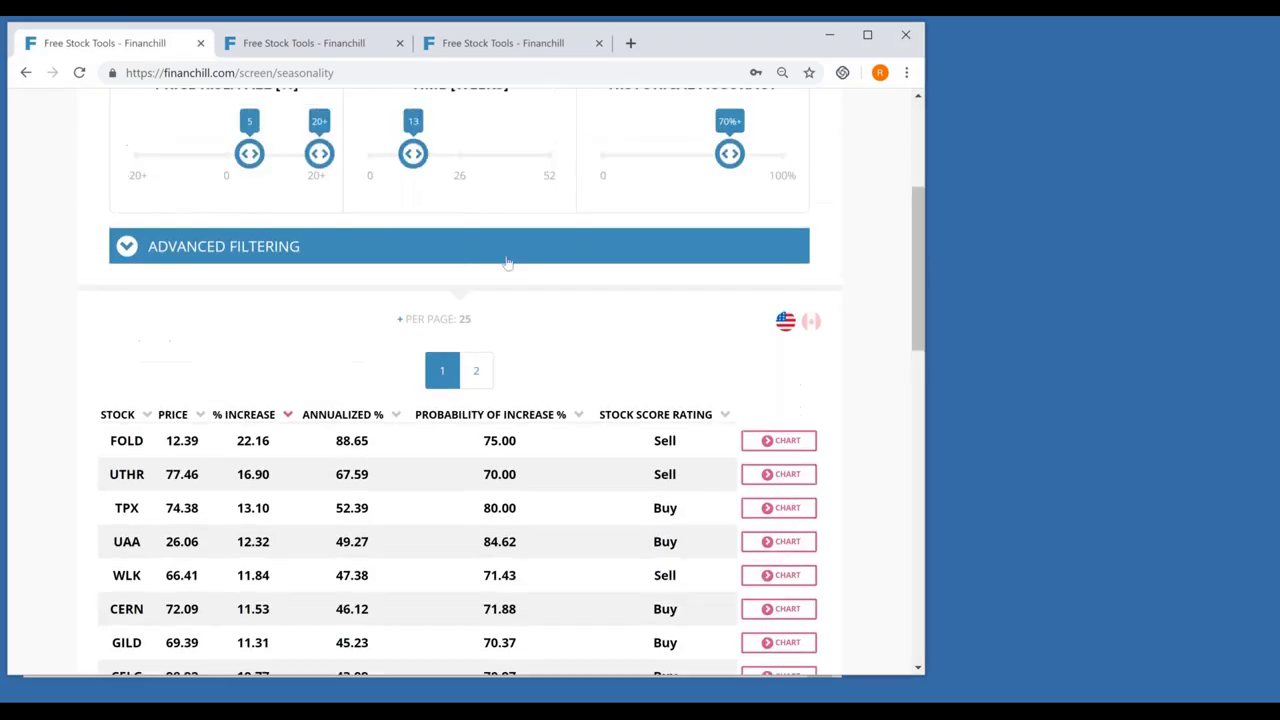
left_click(210, 249)
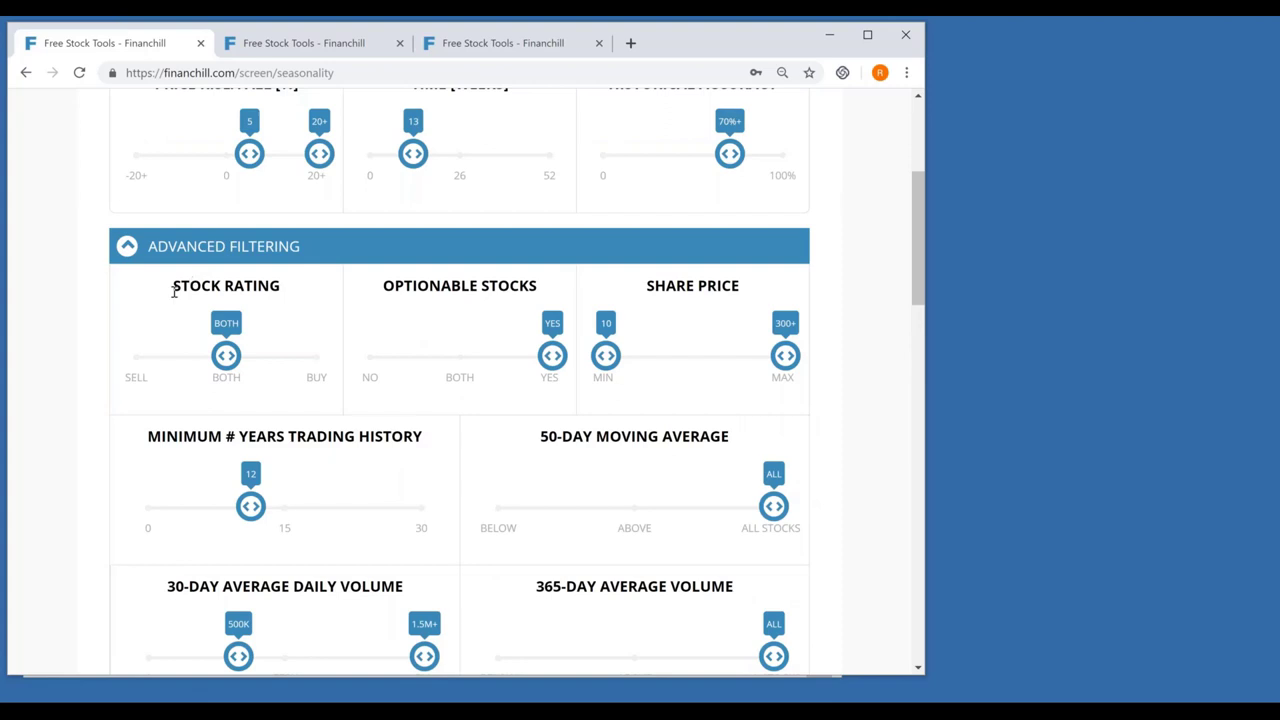
left_click_drag(173, 286, 281, 287)
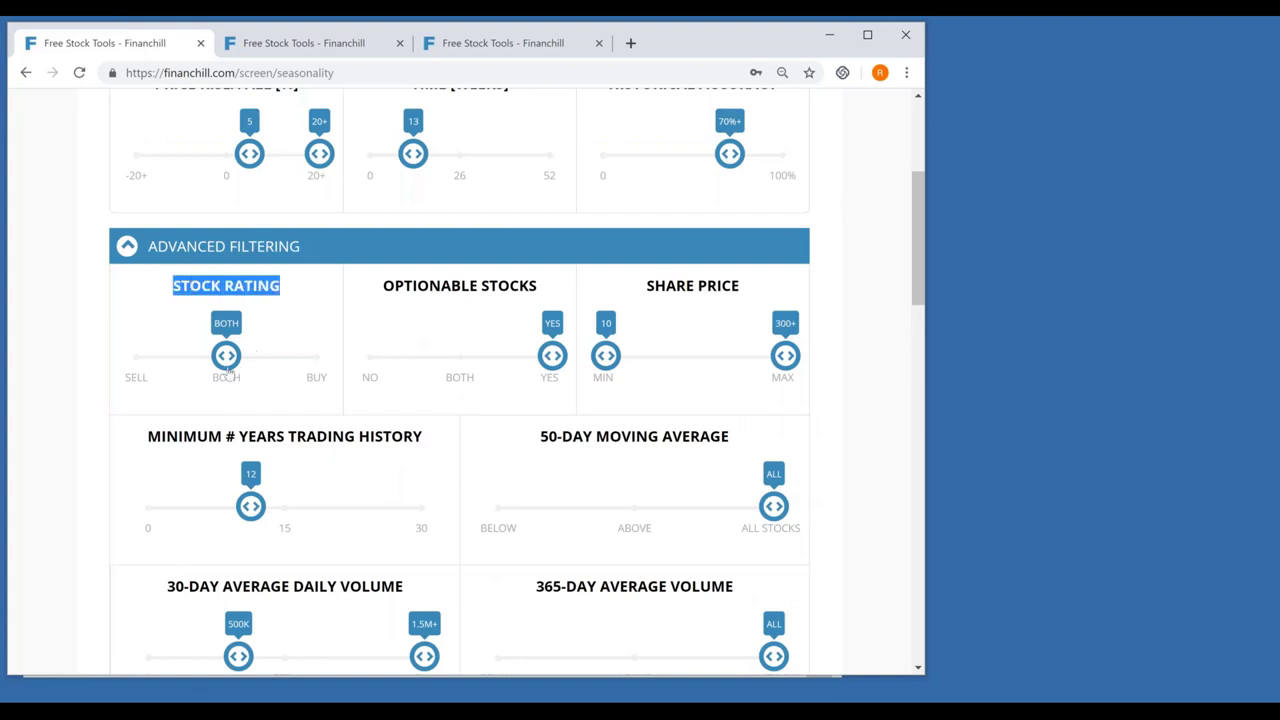
left_click(289, 362)
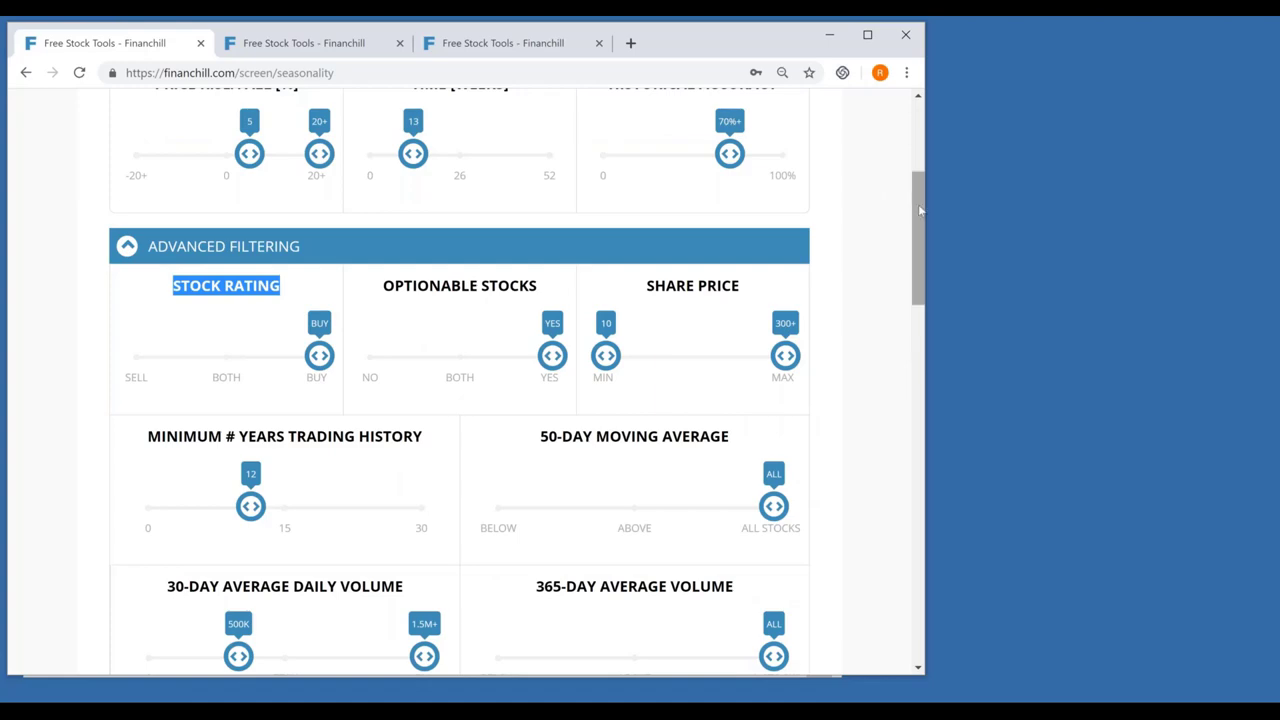
left_click_drag(922, 233, 919, 352)
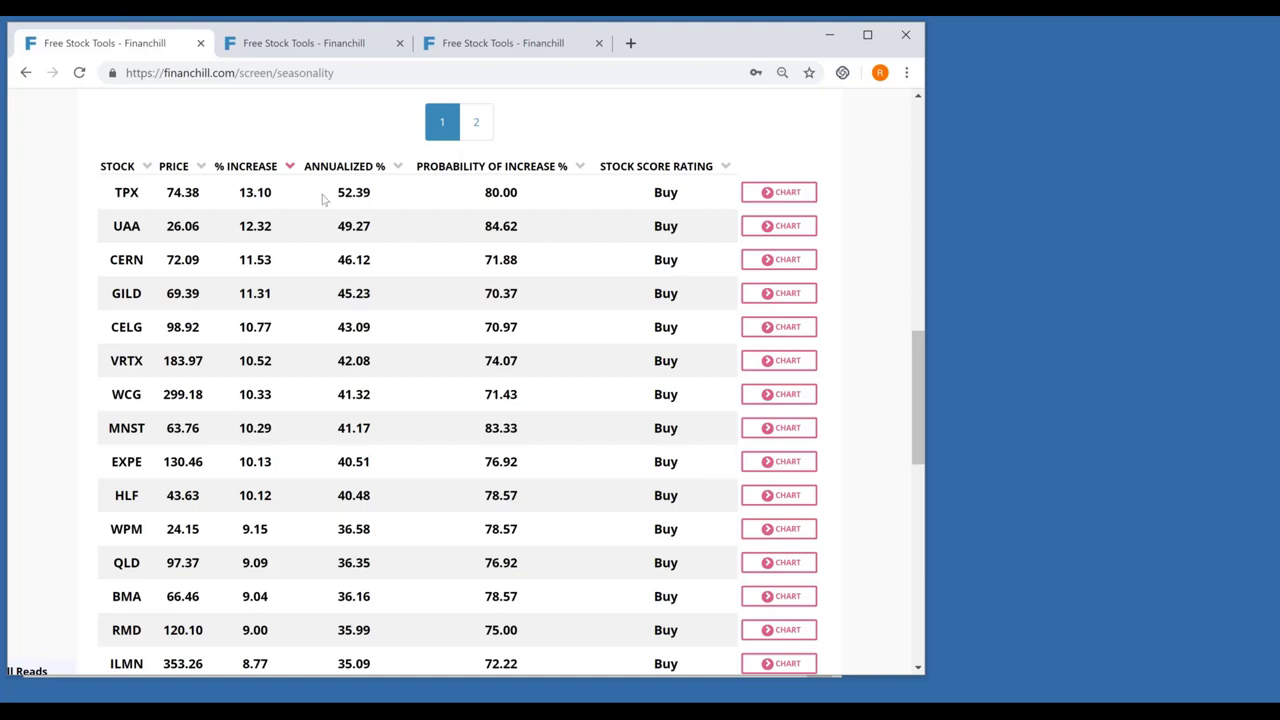
left_click(240, 167)
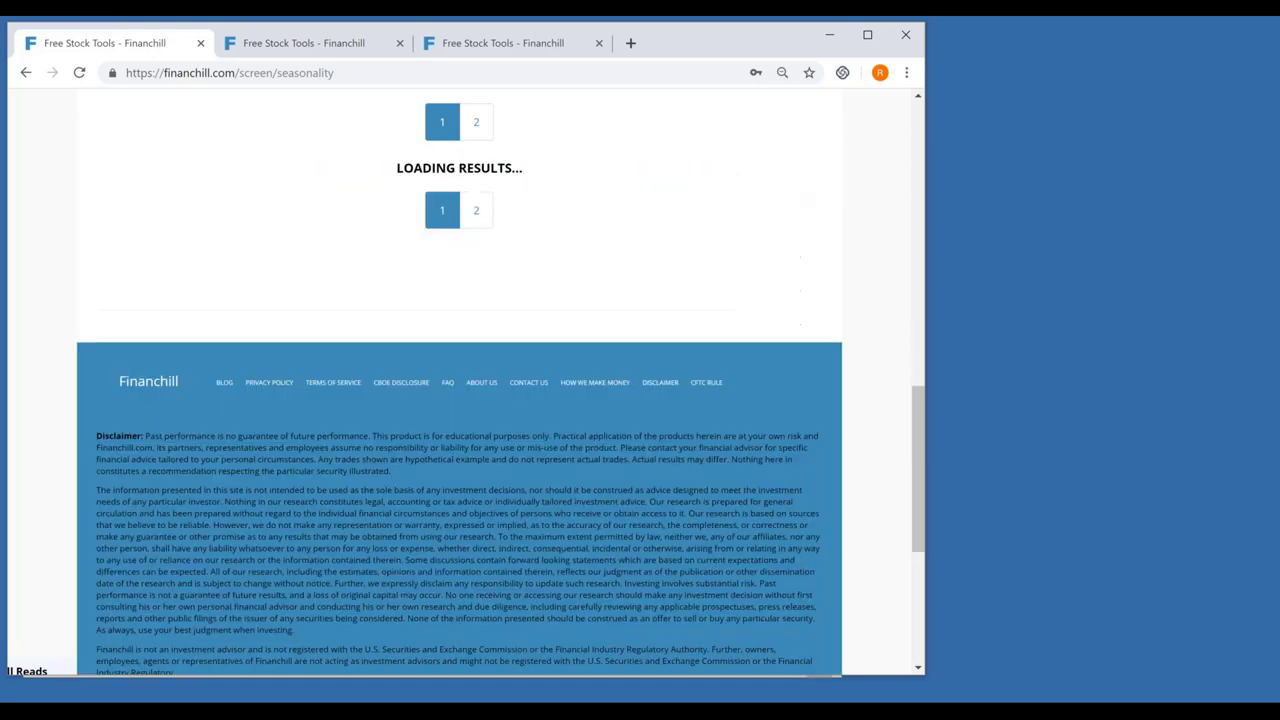
Compare the Buy-rated stocks sorted by % Increase and by Probability of Increase %, leaving them sorted by % Increase
left_click(240, 167)
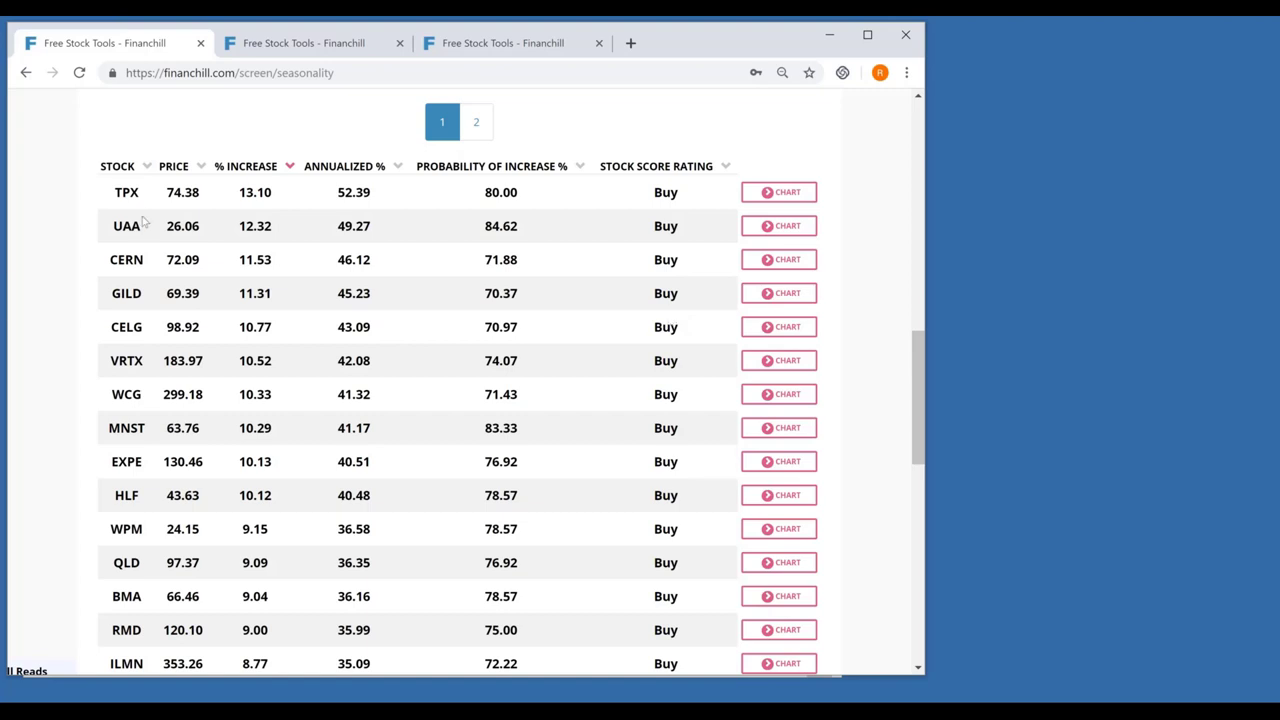
left_click(470, 170)
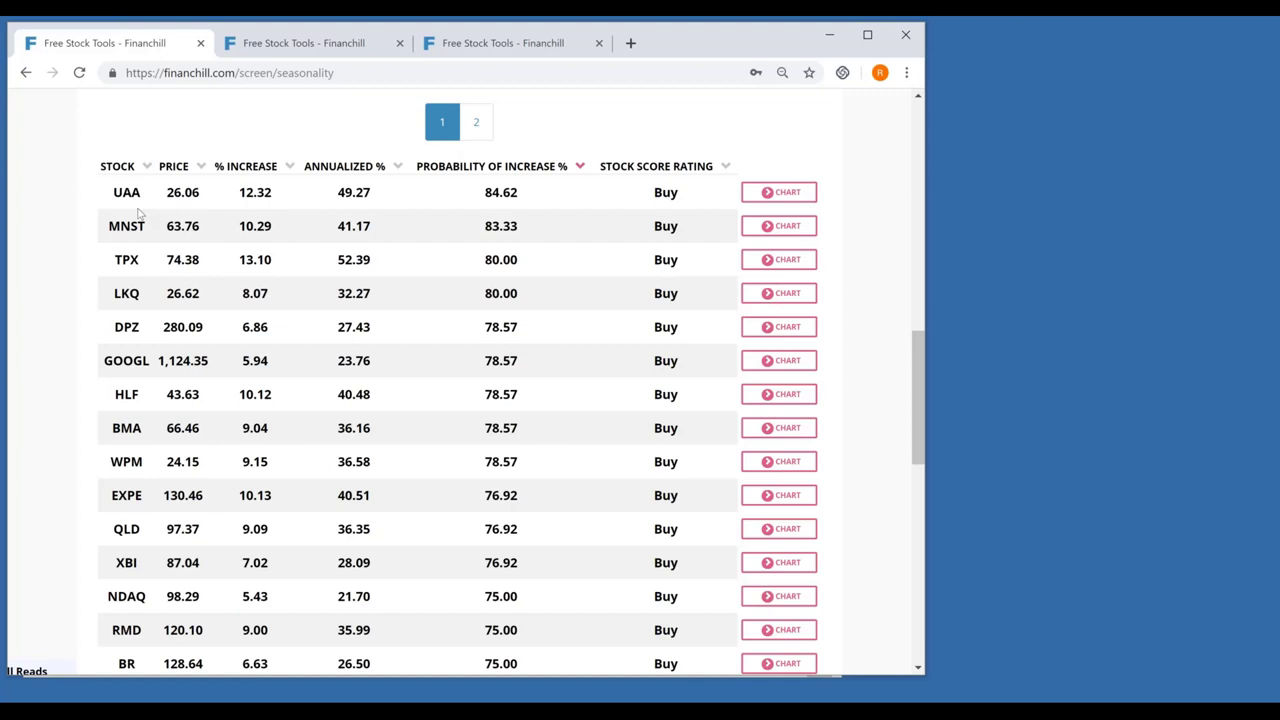
left_click(252, 165)
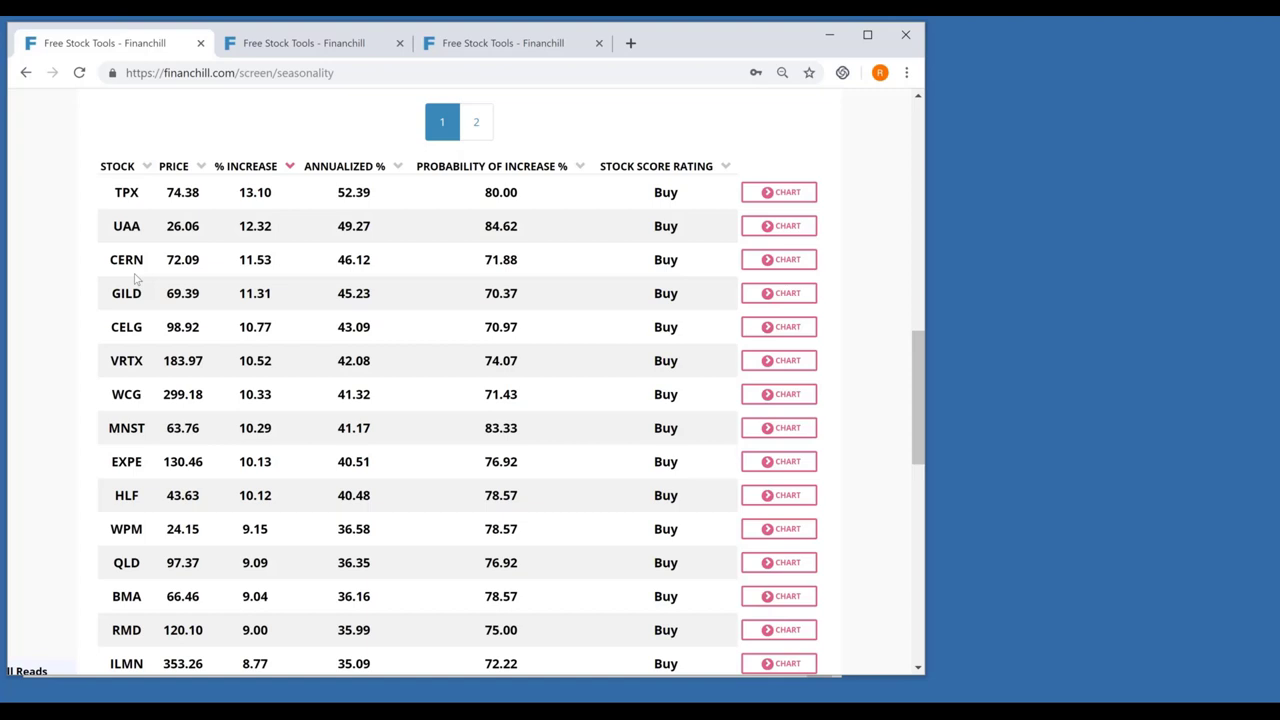
Pick out EXPE and GILD in the results and open the Seasonality view of the stock search
double_click(134, 461)
left_click(142, 297)
double_click(140, 294)
left_click_drag(913, 341, 856, 141)
scroll(200, 189, "up", 1)
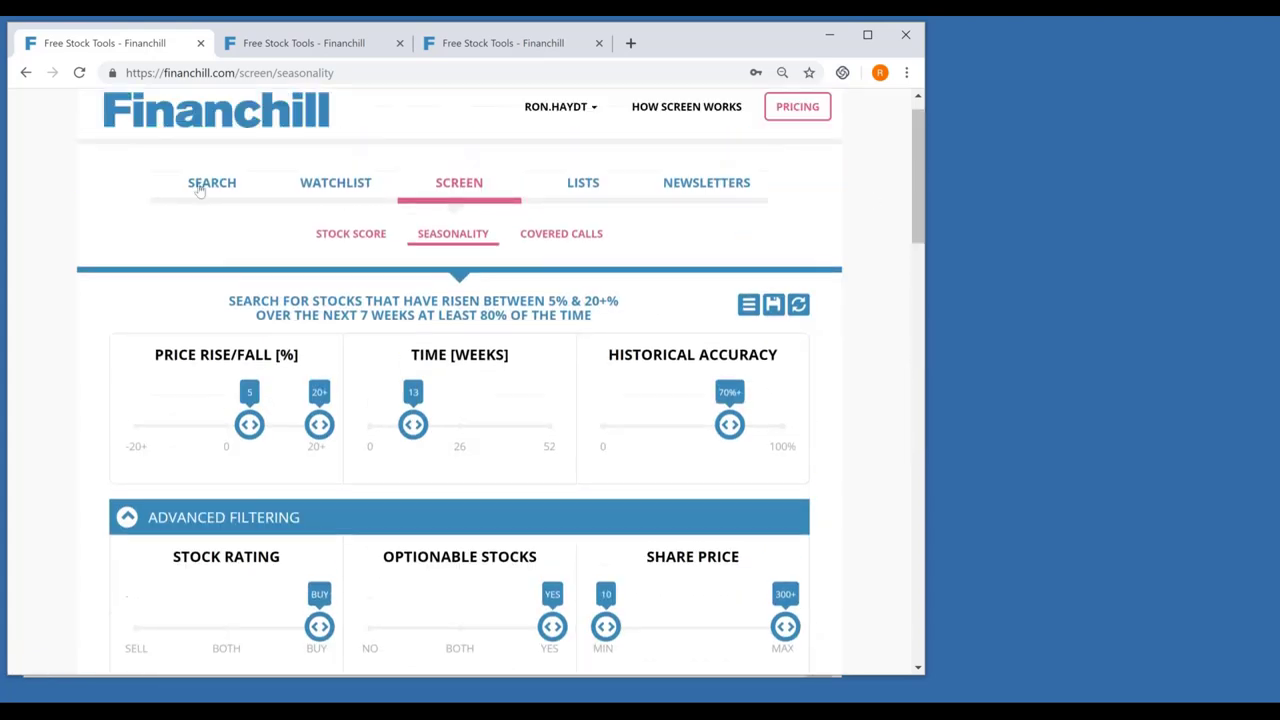
left_click(205, 184)
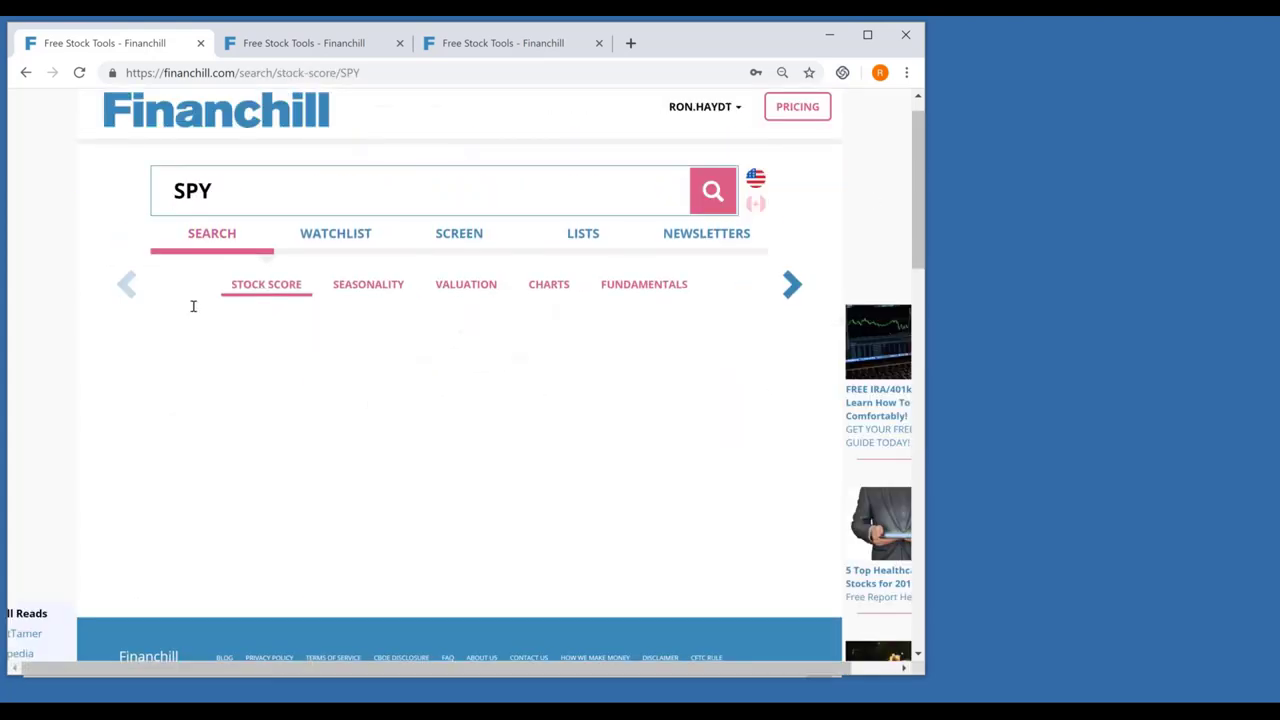
left_click(368, 284)
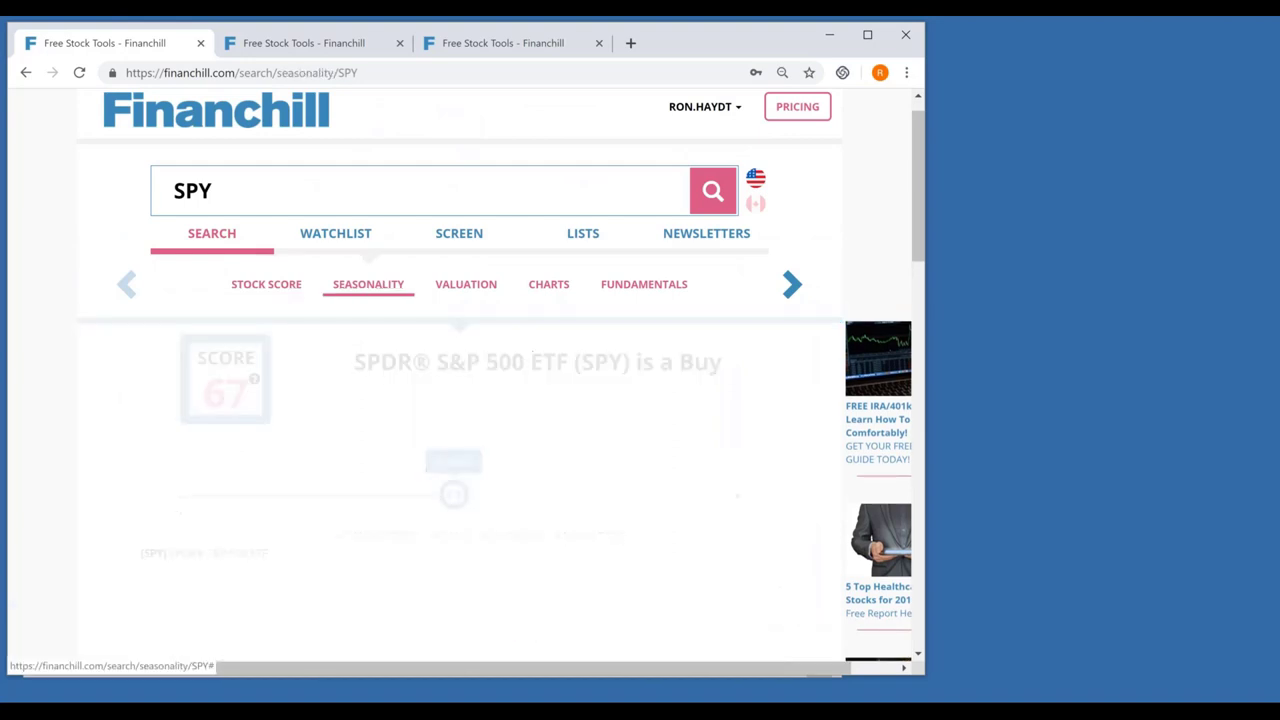
Look up GILD in the seasonality search and bring its full price projection chart into view
left_click(229, 187)
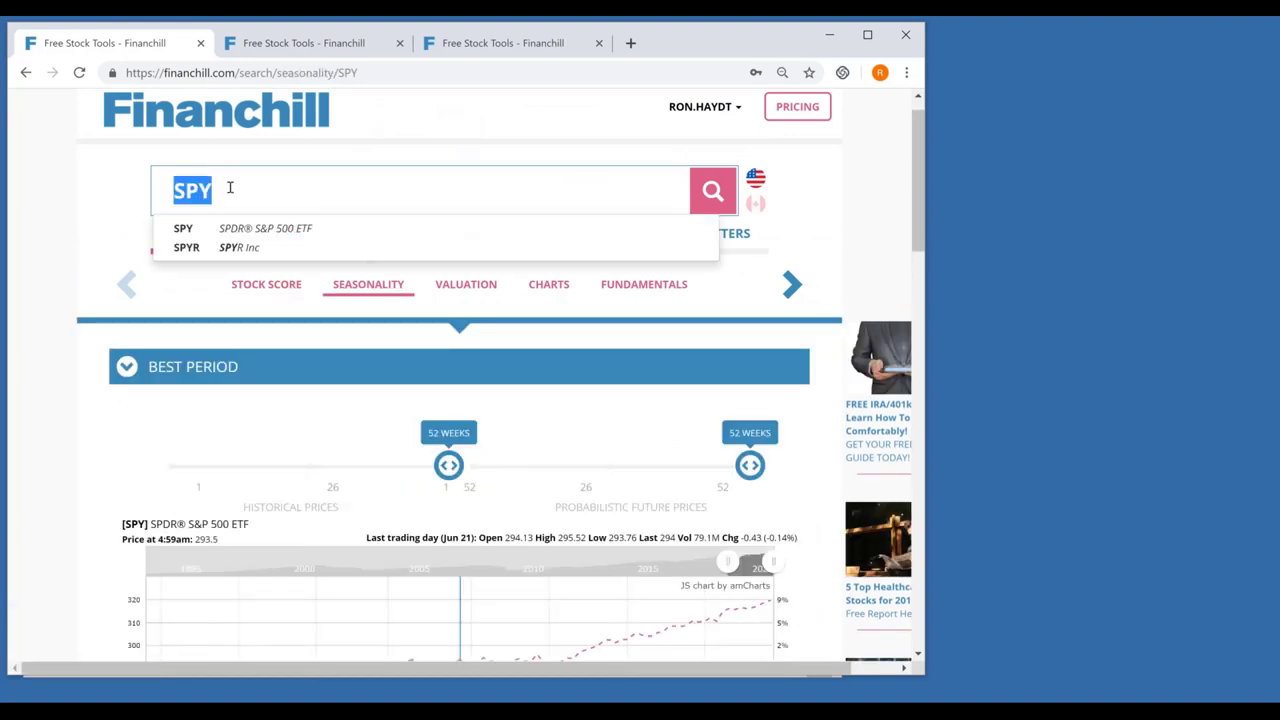
type("GILD")
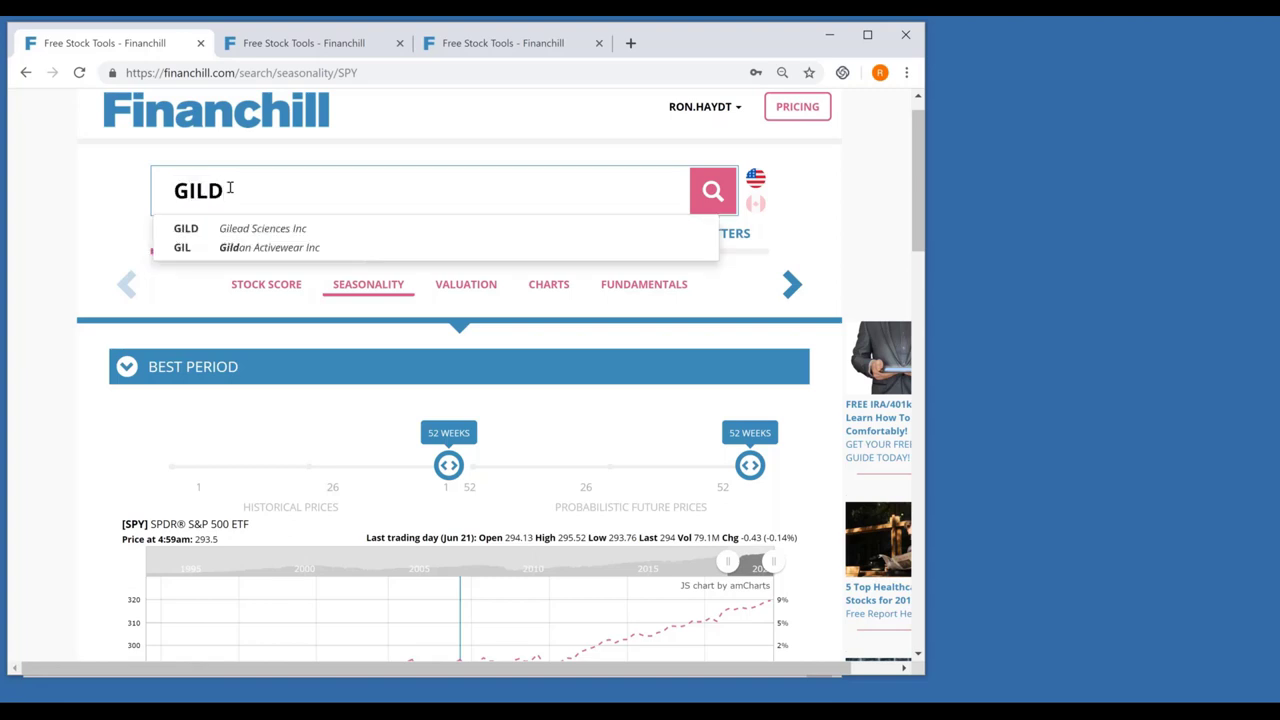
key("Return")
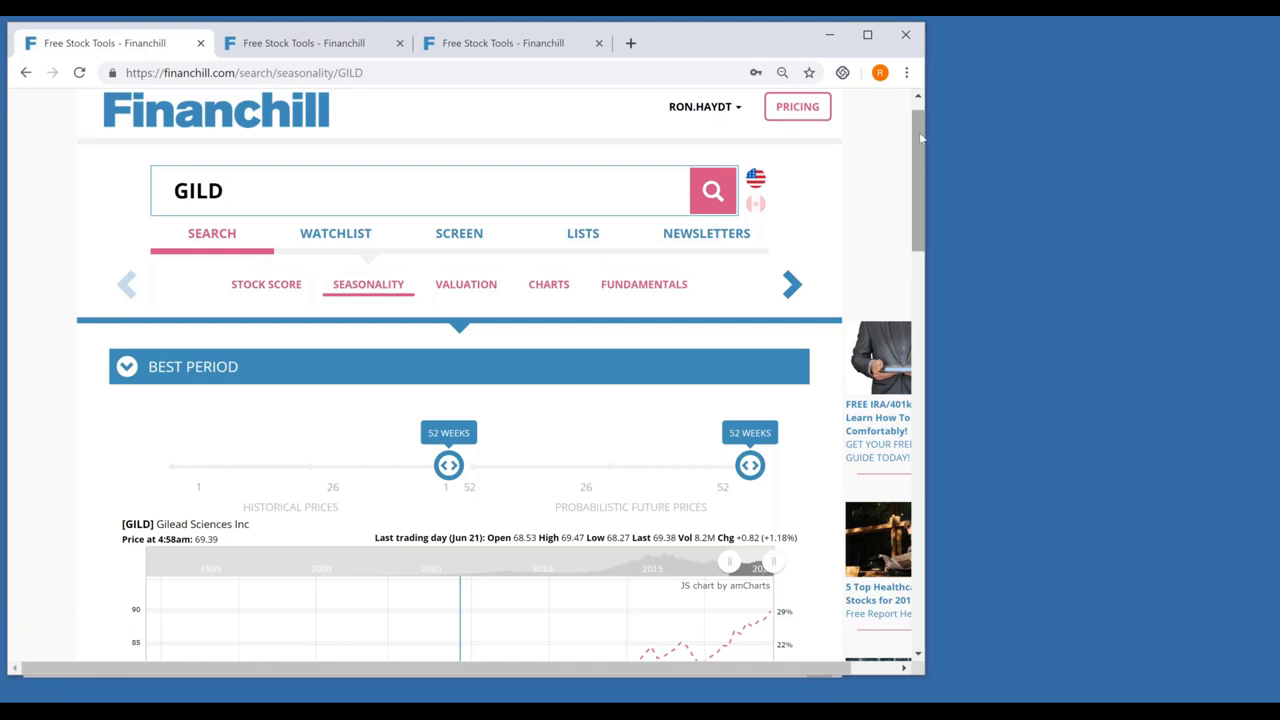
scroll(919, 159, "down", 3)
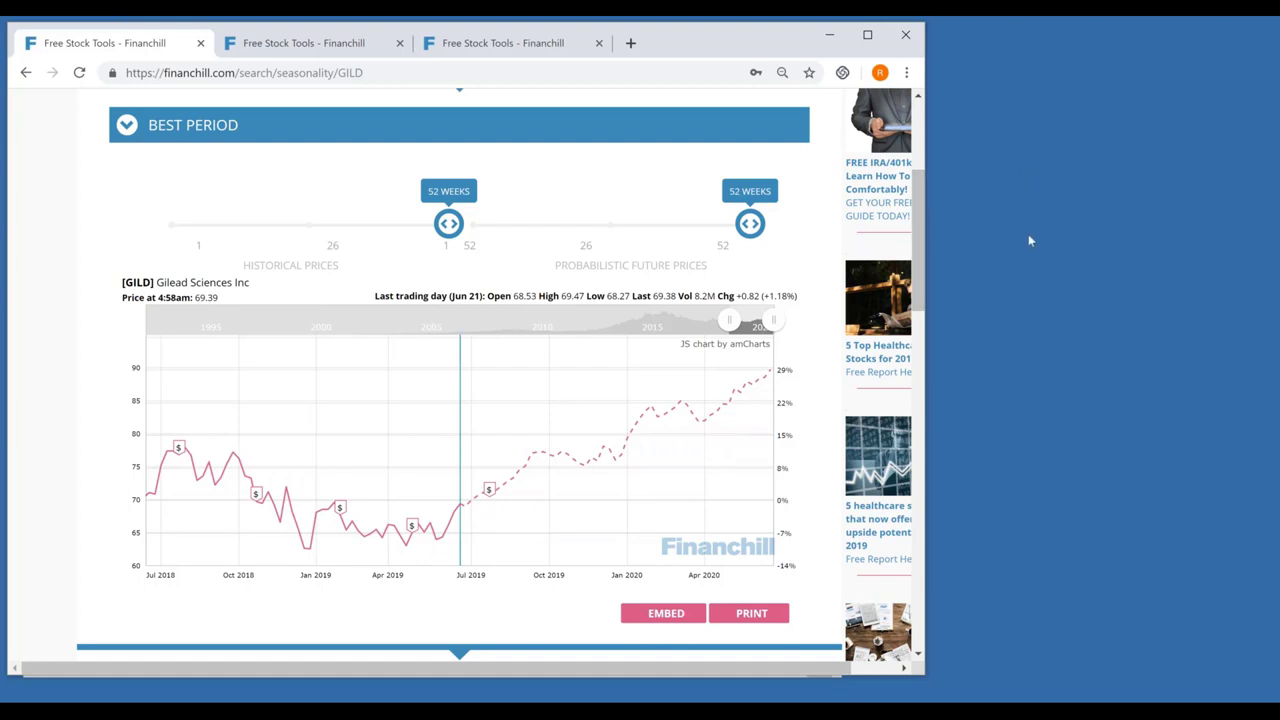
left_click(1055, 183)
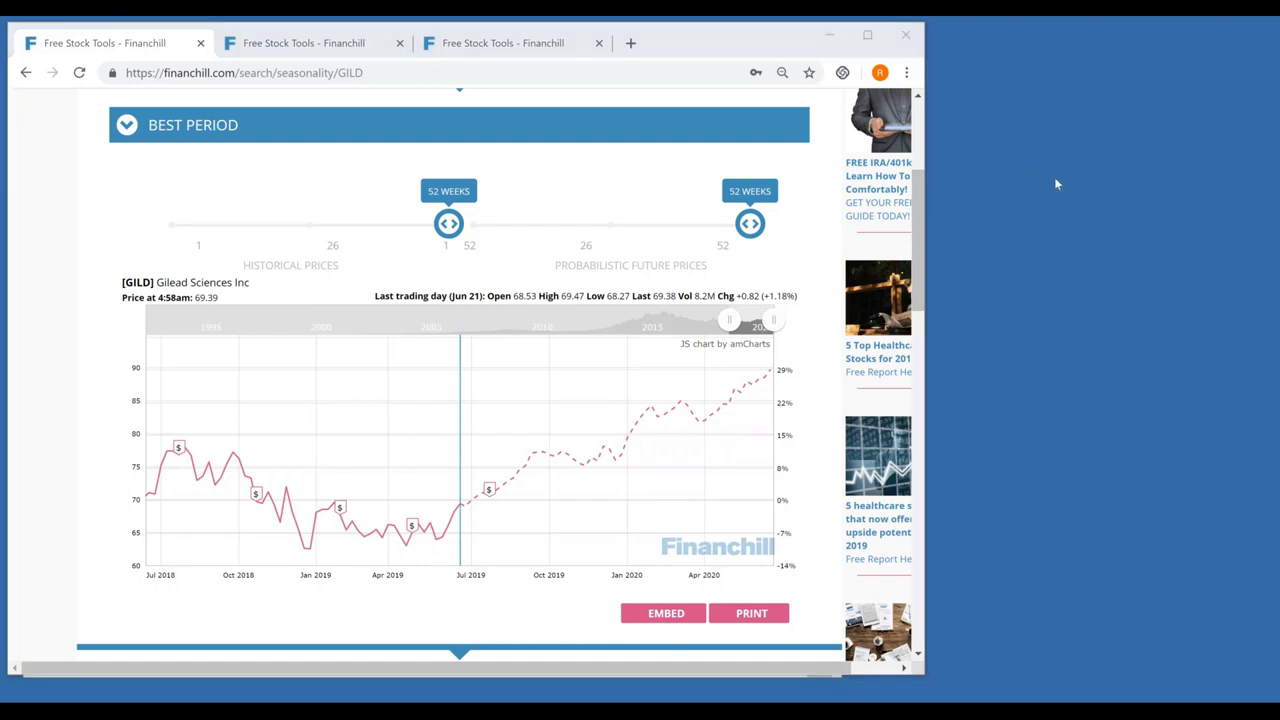
left_click(271, 414)
scroll(469, 333, "up", 2)
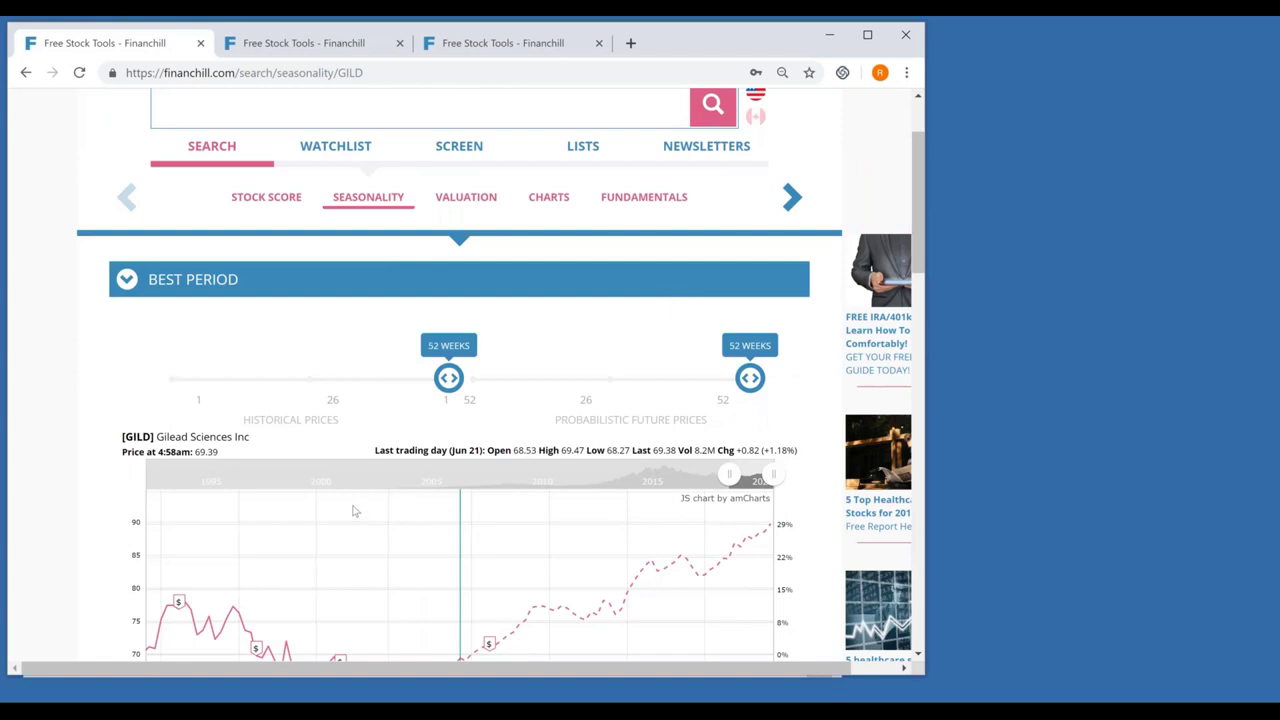
left_click(1015, 237)
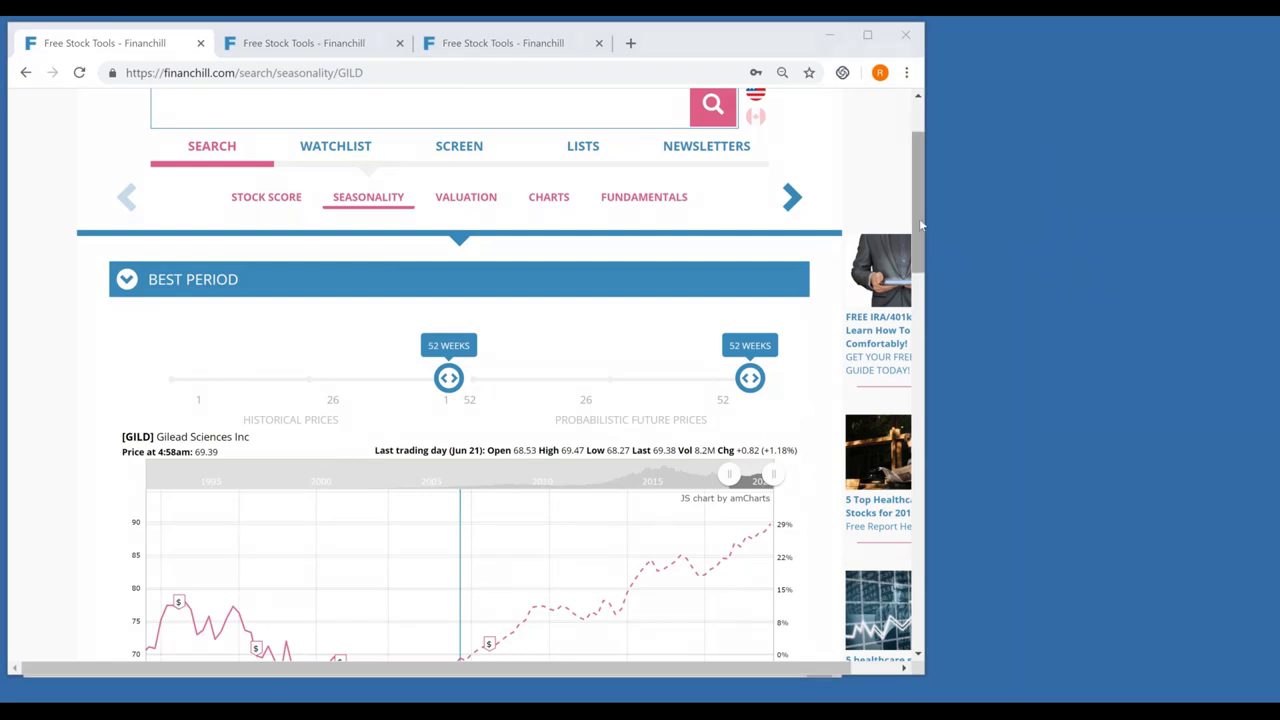
left_click_drag(918, 217, 1013, 241)
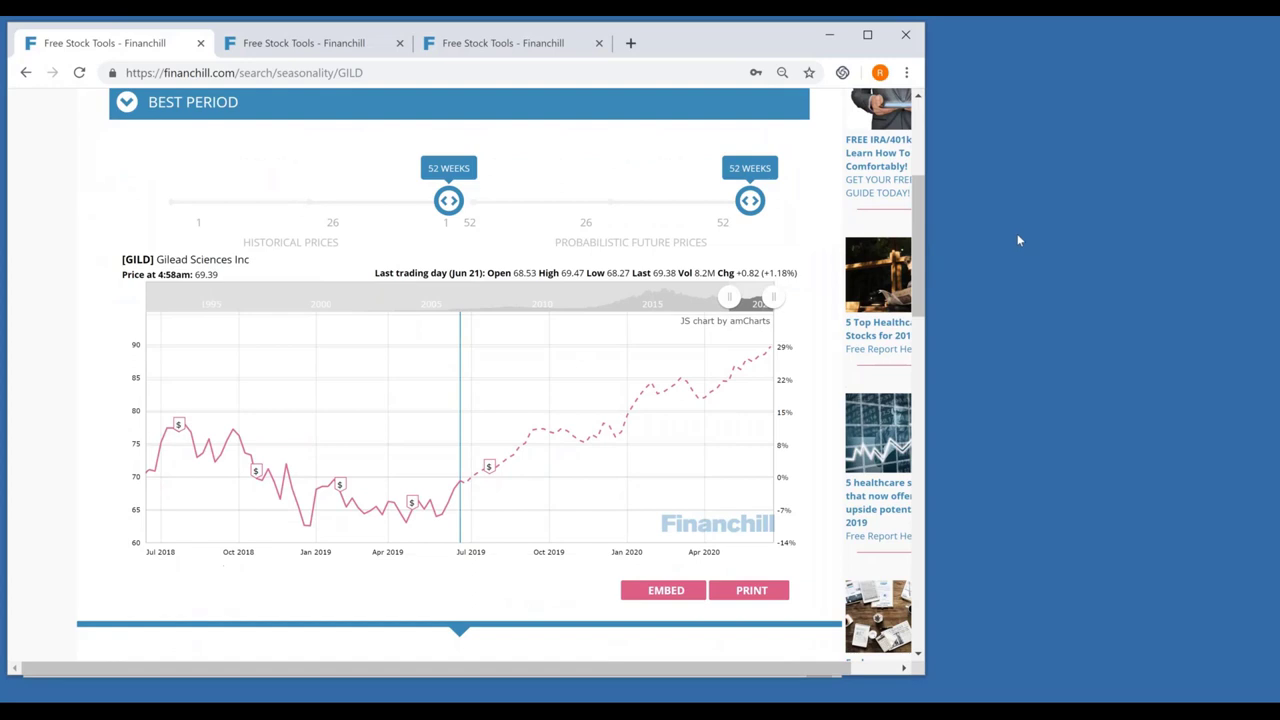
Write PAST freehand above the historical part of the GILD chart and circle the Probabilistic Future Prices label in blue
left_click(1036, 168)
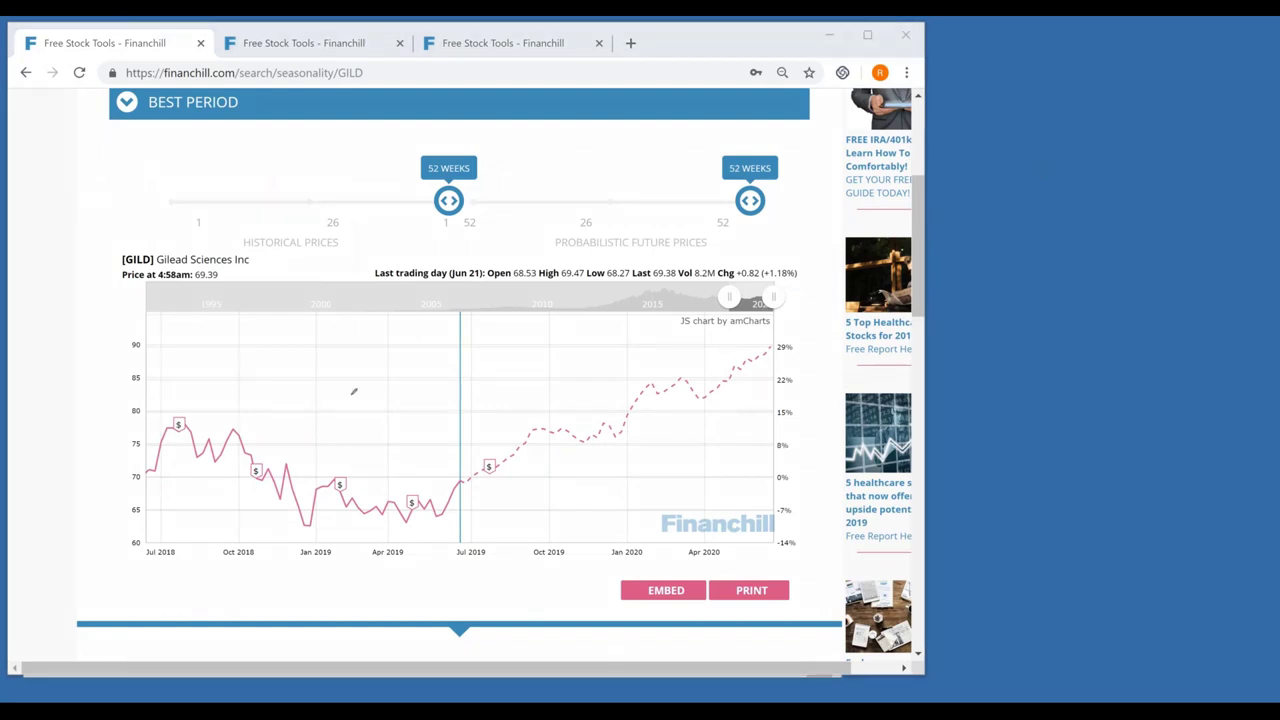
mouse_move(236, 363)
left_mouse_down()
mouse_move(257, 403)
mouse_move(256, 376)
mouse_move(294, 352)
mouse_move(320, 377)
mouse_move(360, 333)
mouse_move(351, 362)
left_mouse_up()
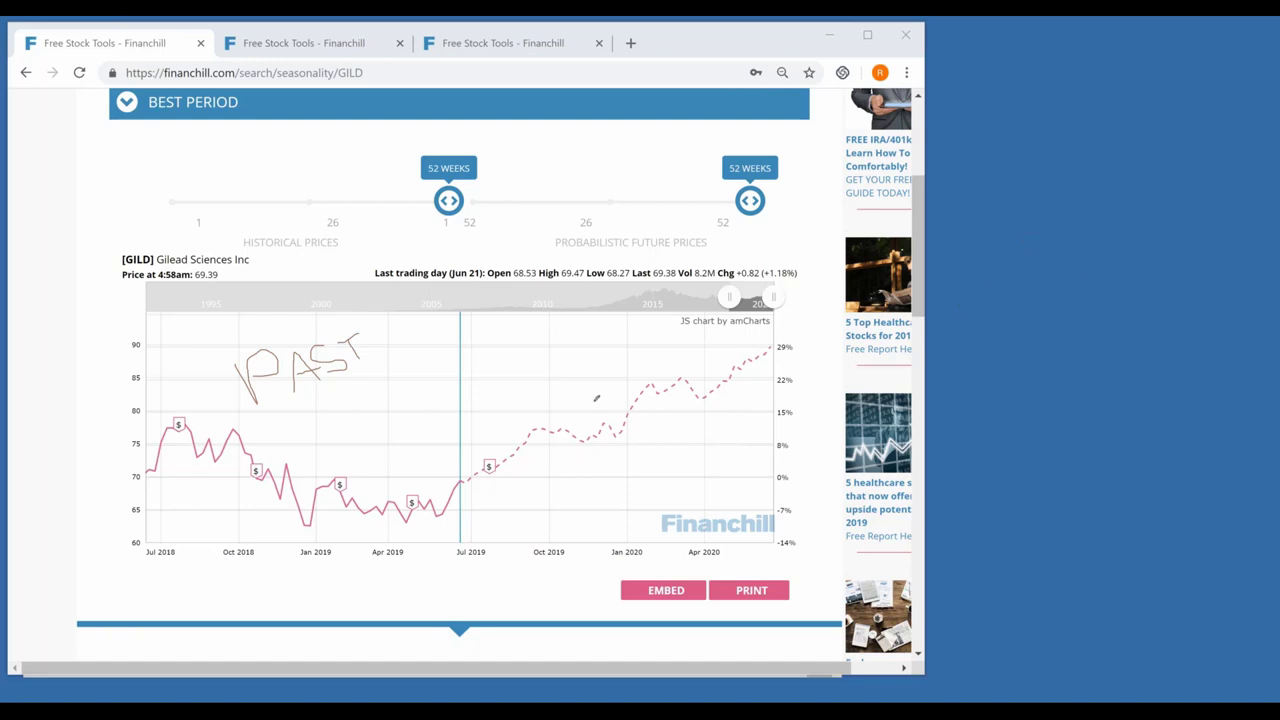
mouse_move(592, 228)
left_mouse_down()
mouse_move(540, 230)
mouse_move(546, 250)
mouse_move(664, 258)
mouse_move(729, 234)
mouse_move(578, 227)
left_mouse_up()
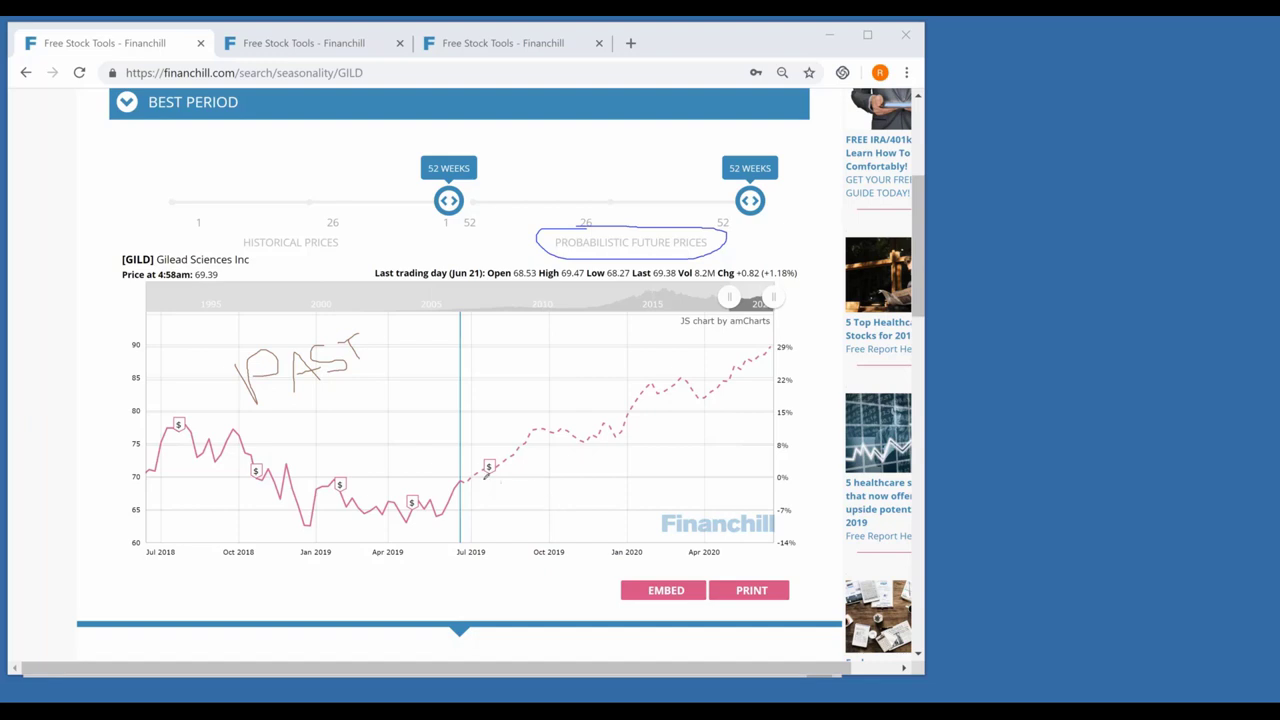
Mark the rising and flat stretches of GILD's dashed projection with blue arrows and circles, and clear all the markings
mouse_move(463, 465)
left_mouse_down()
mouse_move(514, 420)
mouse_move(499, 419)
mouse_move(516, 430)
mouse_move(603, 415)
mouse_move(596, 407)
mouse_move(606, 425)
mouse_move(628, 370)
mouse_move(696, 370)
mouse_move(693, 381)
mouse_move(752, 322)
mouse_move(750, 342)
left_mouse_up()
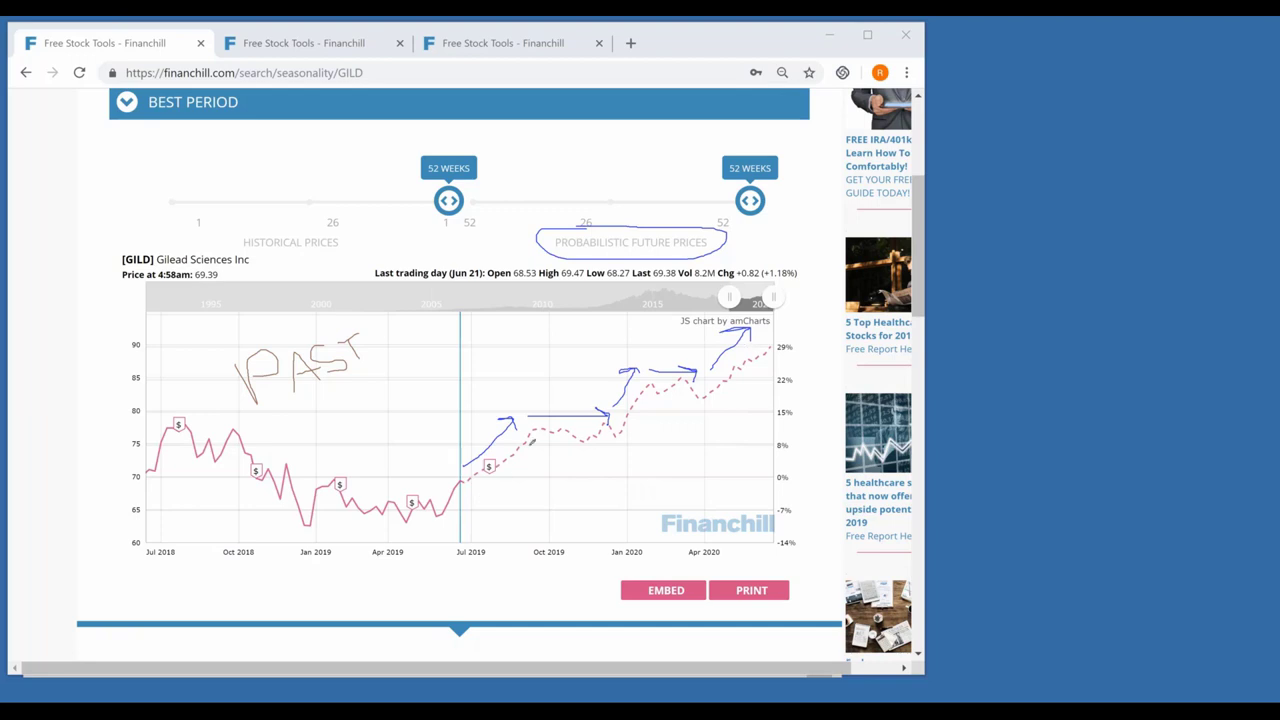
left_click_drag(488, 420, 524, 418)
left_click_drag(573, 401, 600, 402)
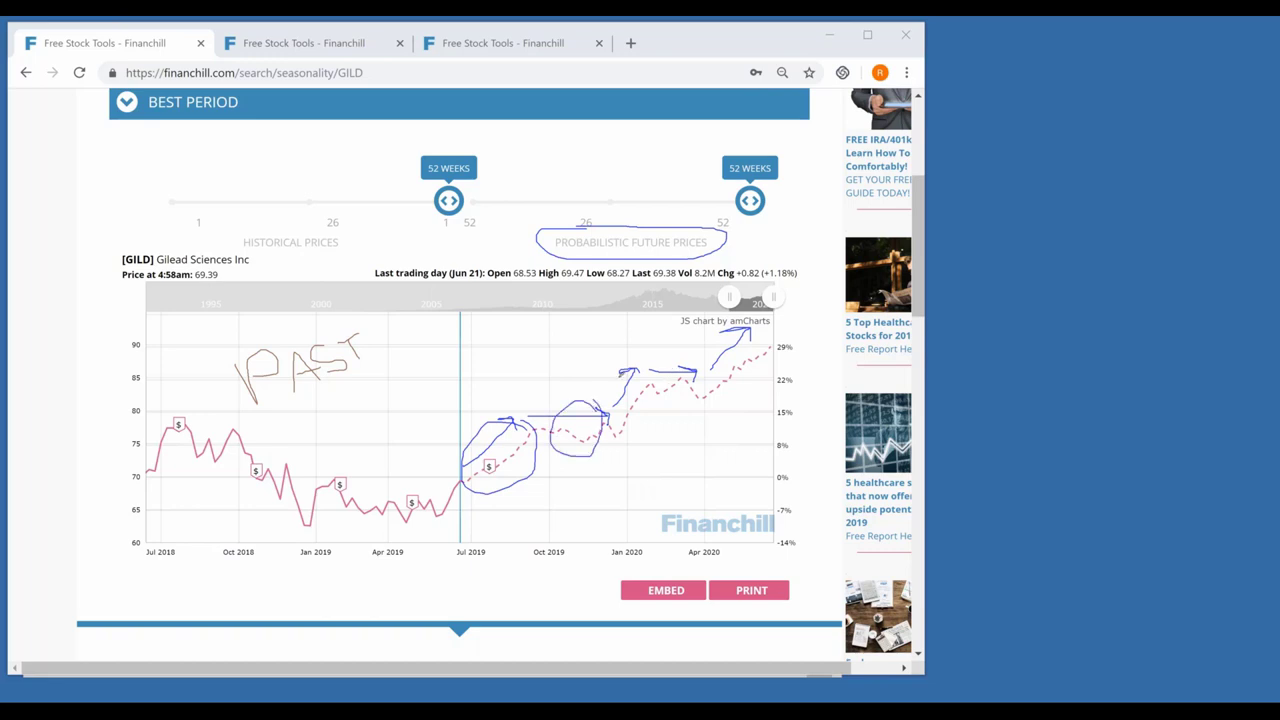
left_click_drag(666, 369, 620, 376)
mouse_move(643, 420)
left_mouse_down()
mouse_move(640, 375)
mouse_move(692, 405)
mouse_move(695, 368)
mouse_move(775, 345)
left_mouse_up()
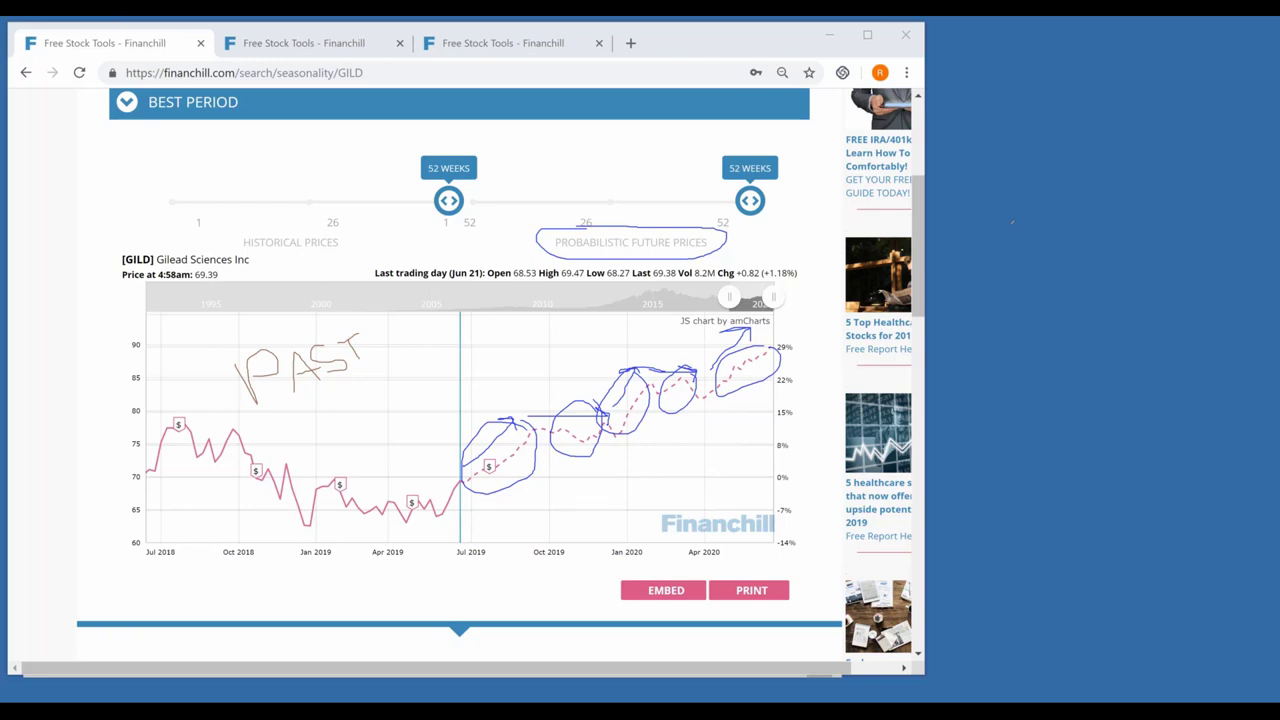
left_click(1069, 239)
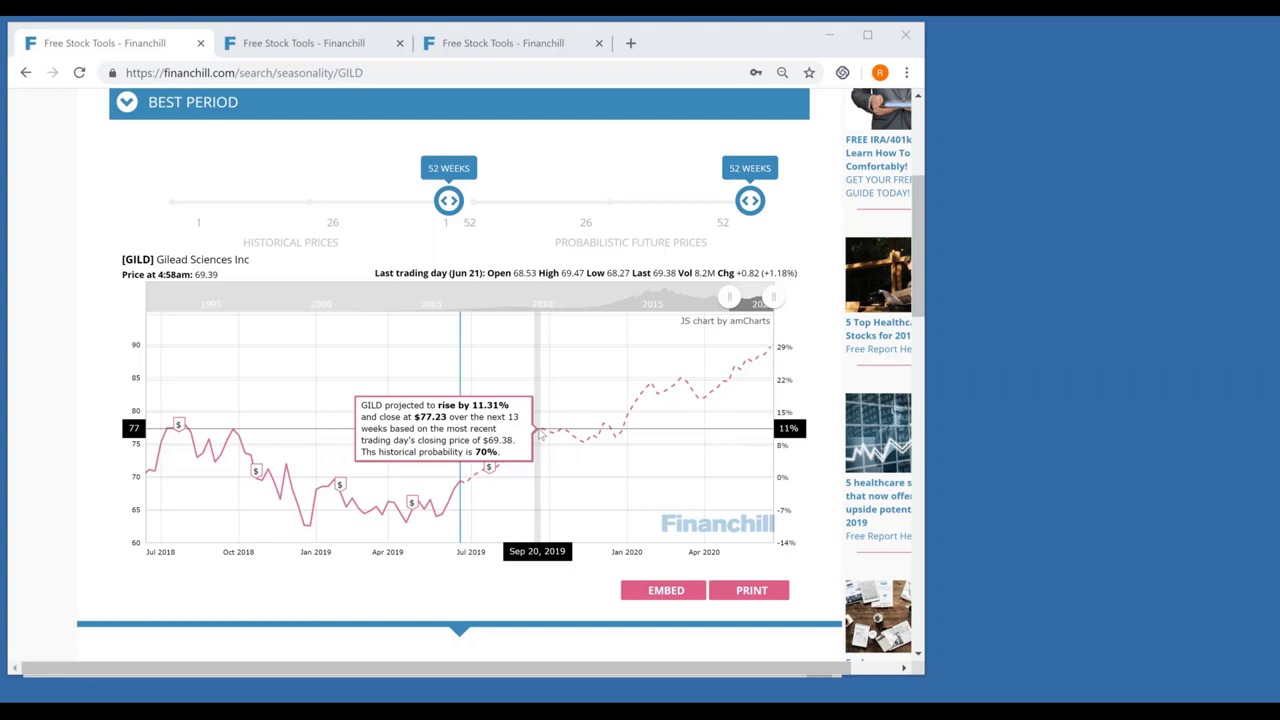
Look up UAA in the seasonality search and view its historical and projected price chart
scroll(200, 232, "up", 3)
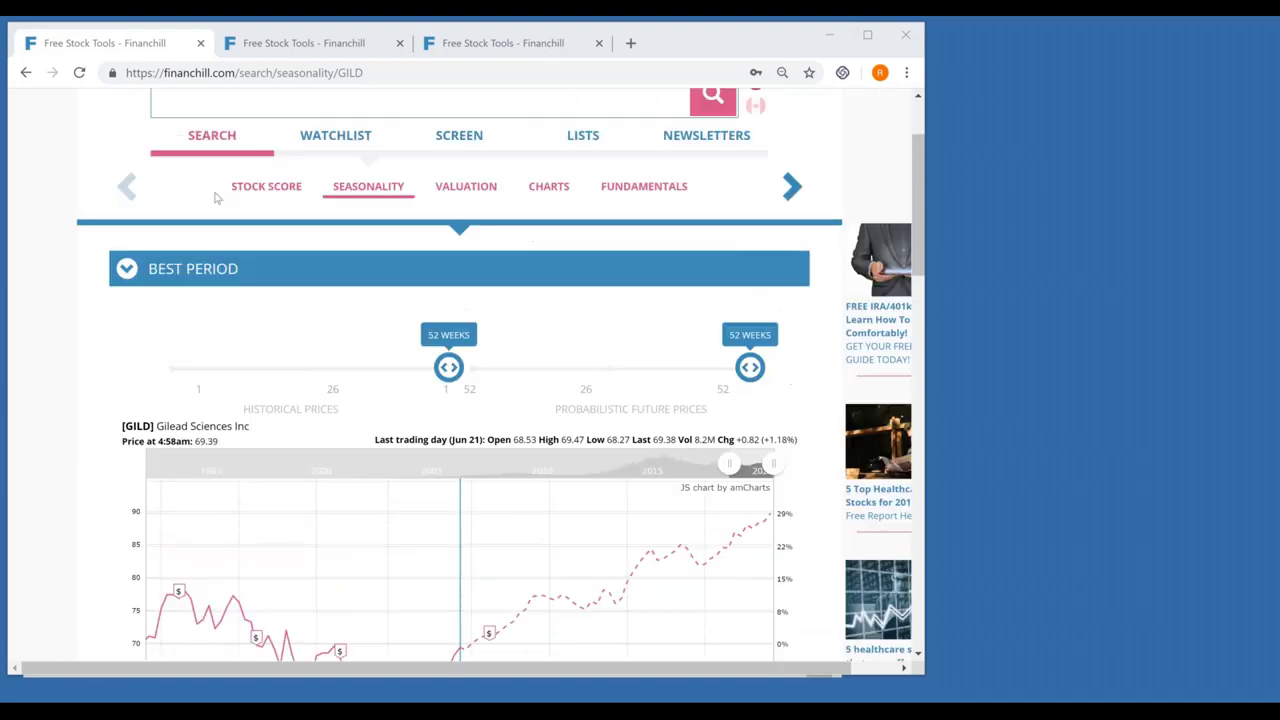
left_click(200, 232)
type("UAA")
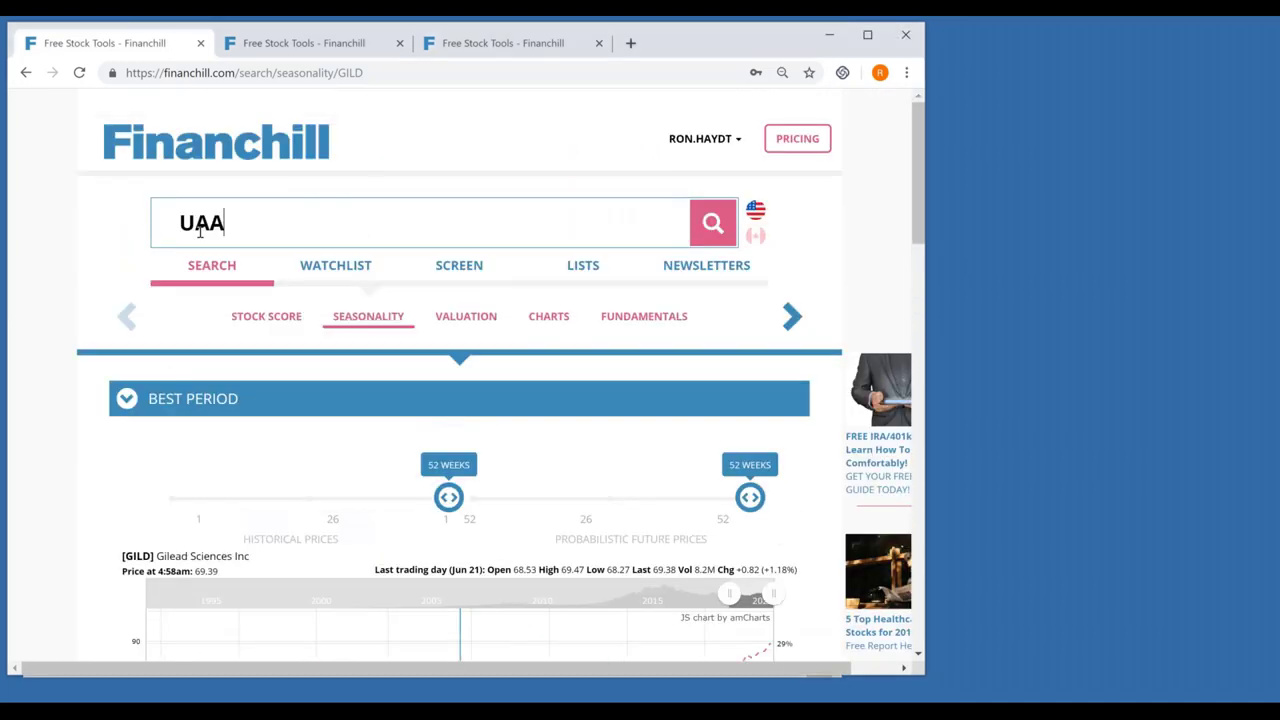
key("Return")
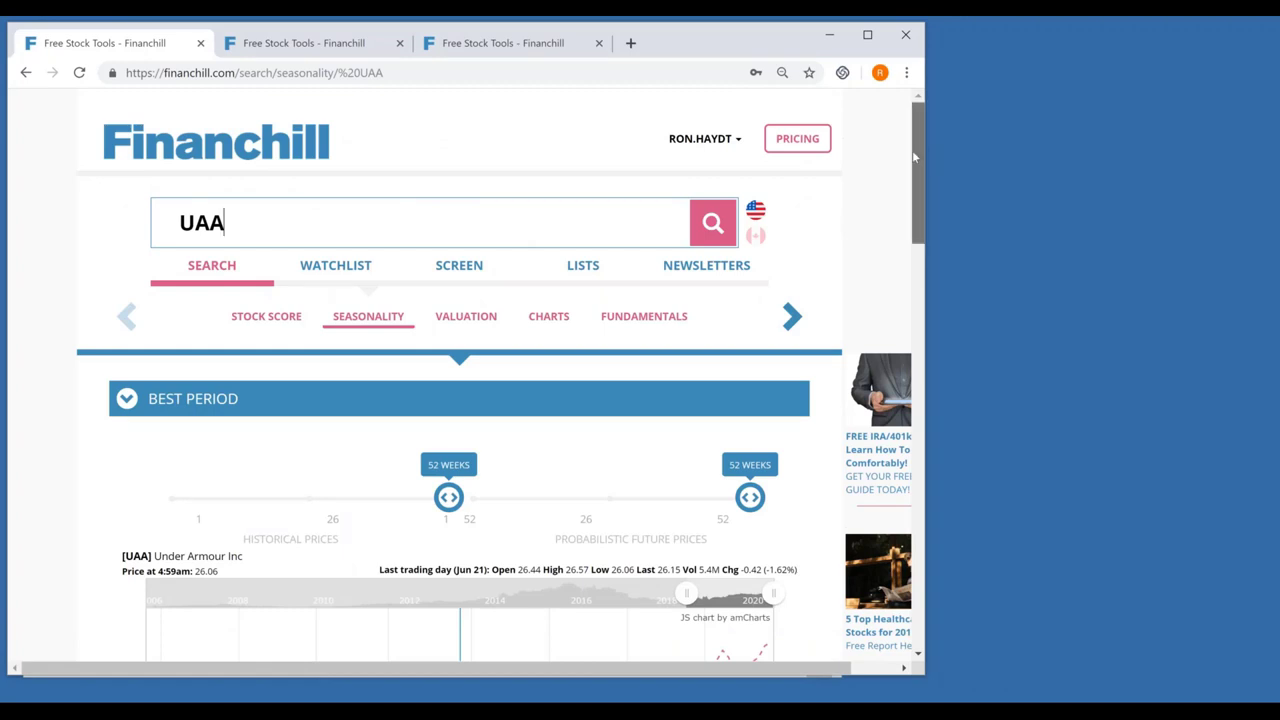
scroll(912, 170, "down", 1)
scroll(912, 175, "down", 1)
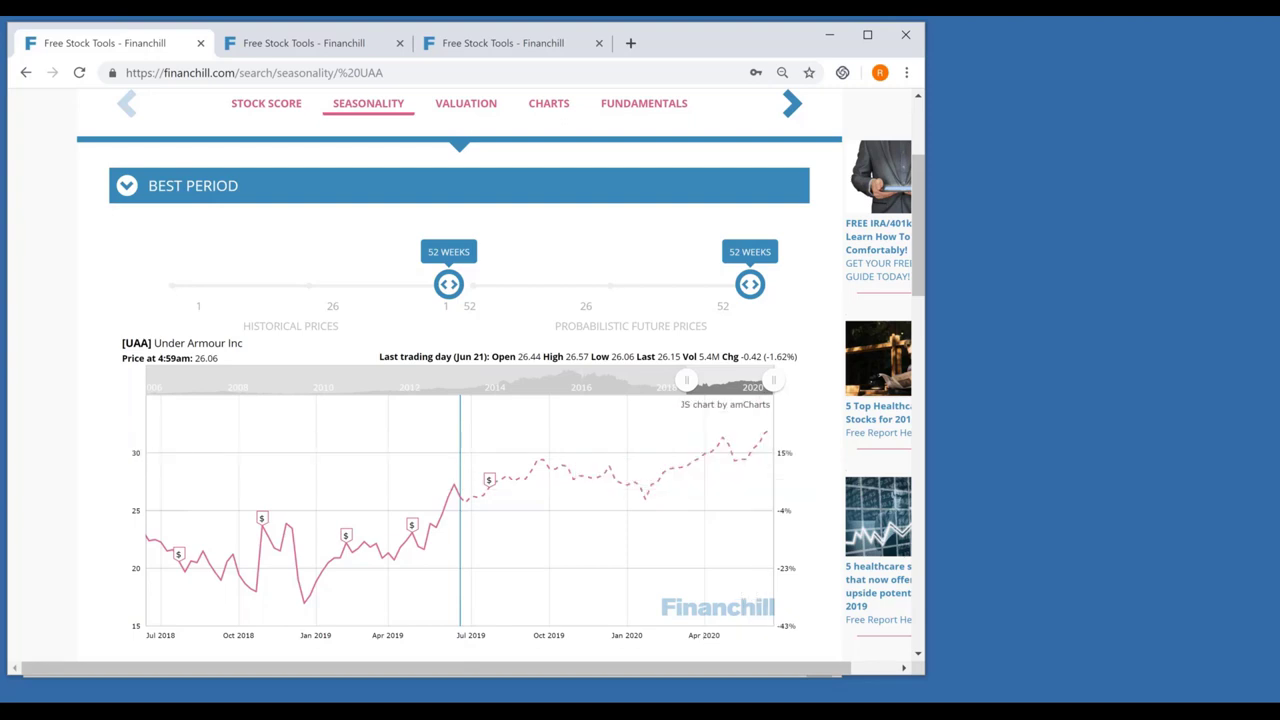
Switch to thinkorswim, load the one-year daily chart for UAA and enlarge its recent months from February to June
key("alt+Tab")
type("UAA")
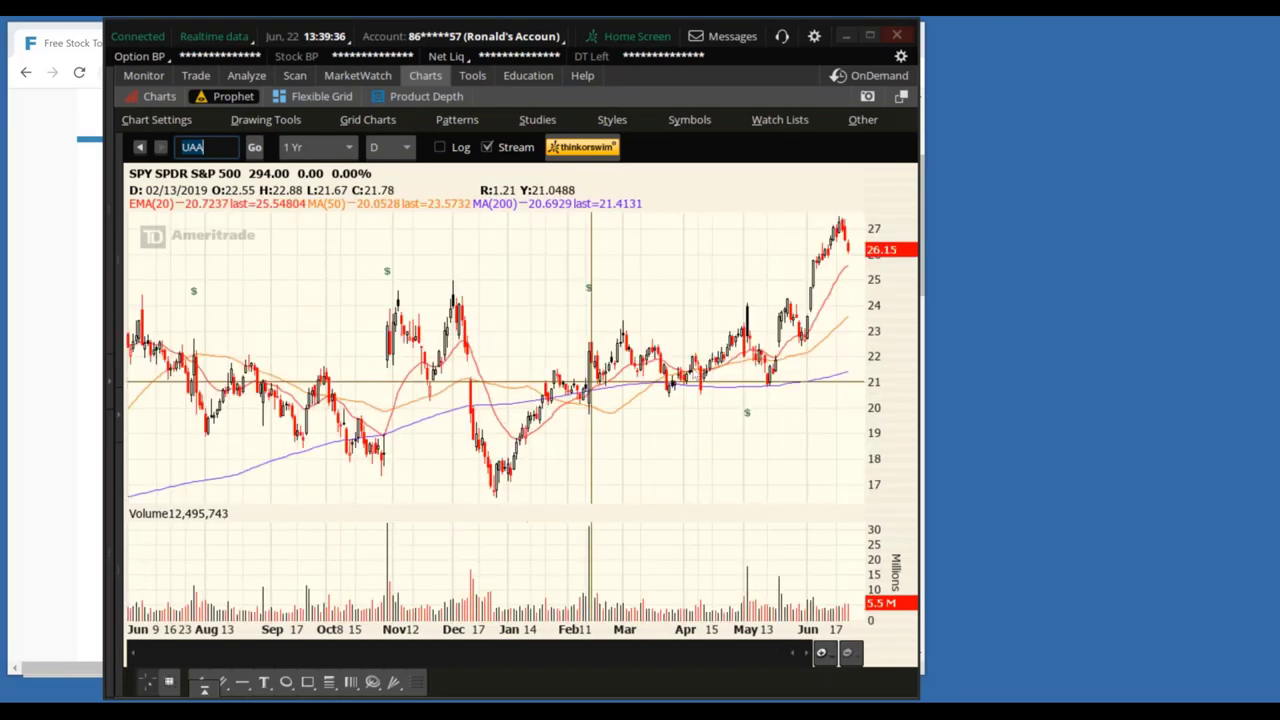
scroll(718, 404, "up", 3)
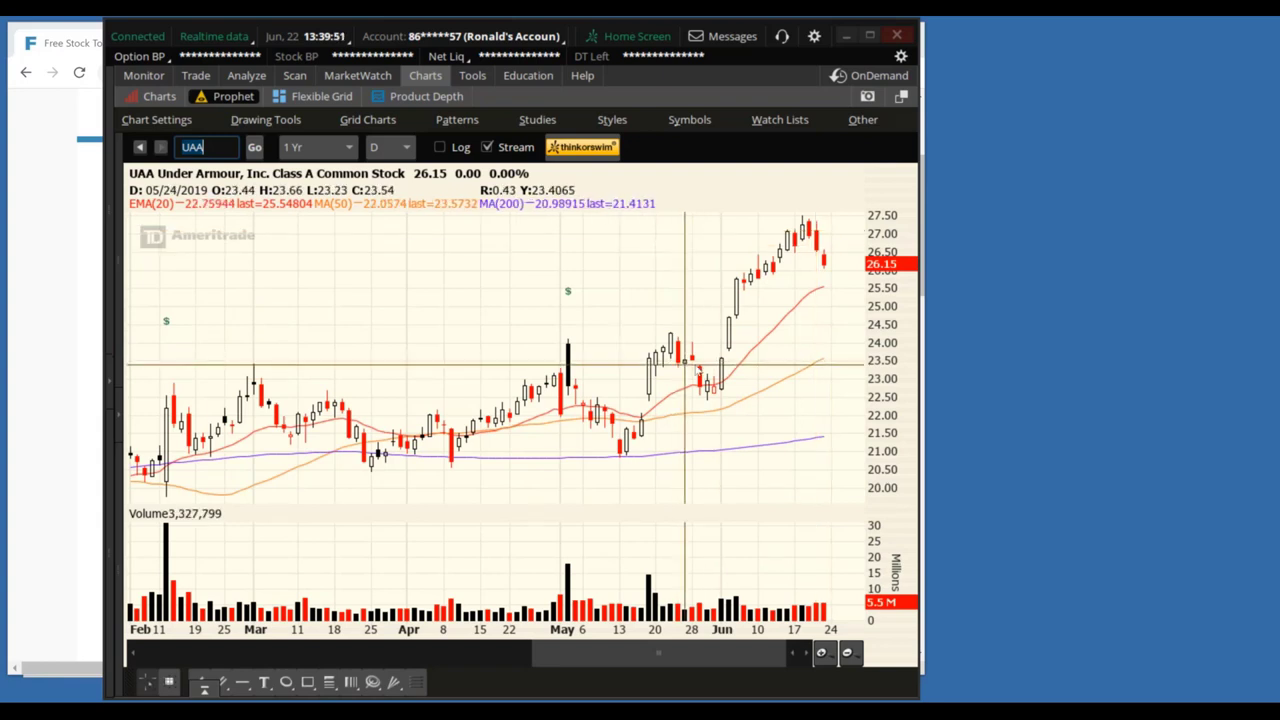
Try to load a chart for the symbol WXPW and load the one-year daily chart for EXPE instead
type("WXPW")
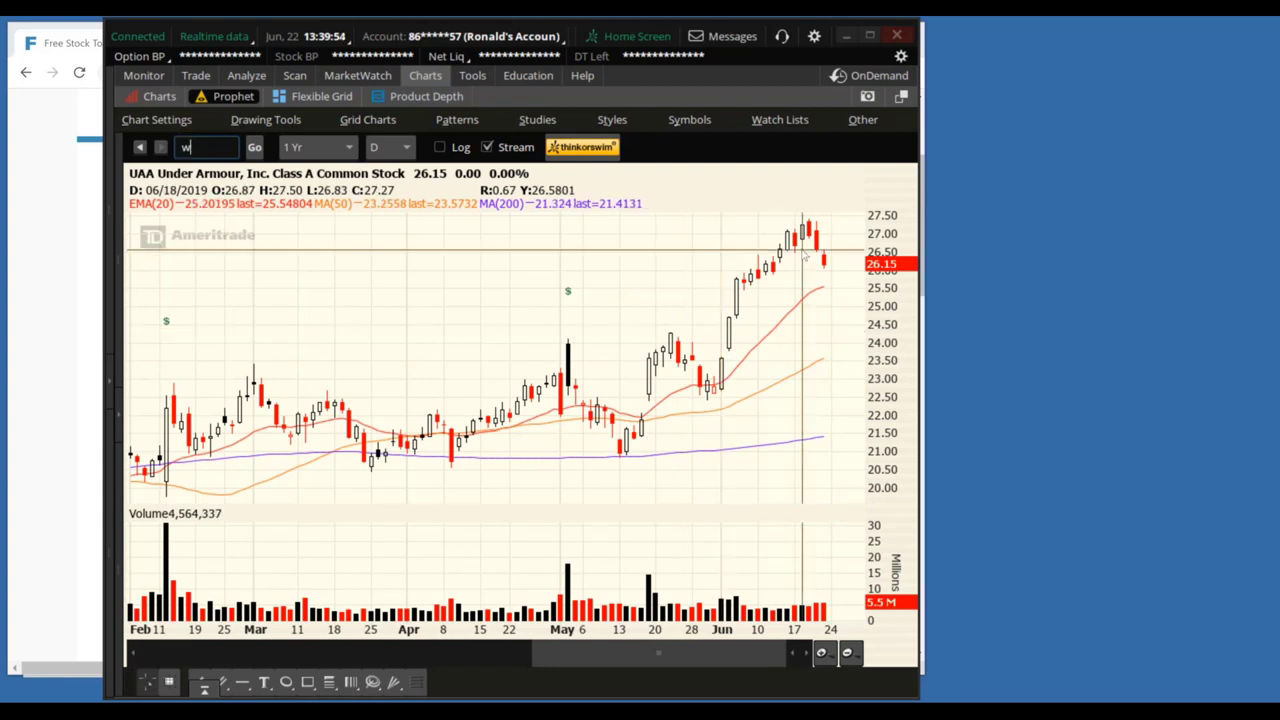
key("Return")
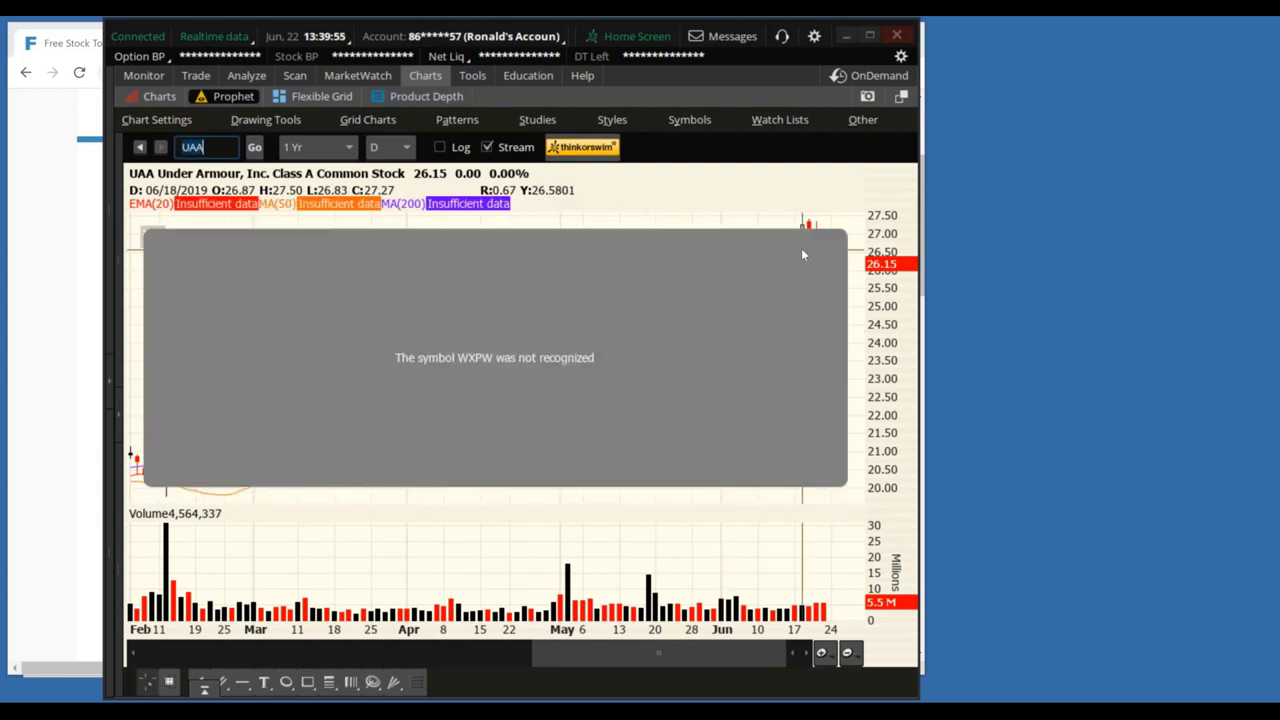
type("exp")
type("e")
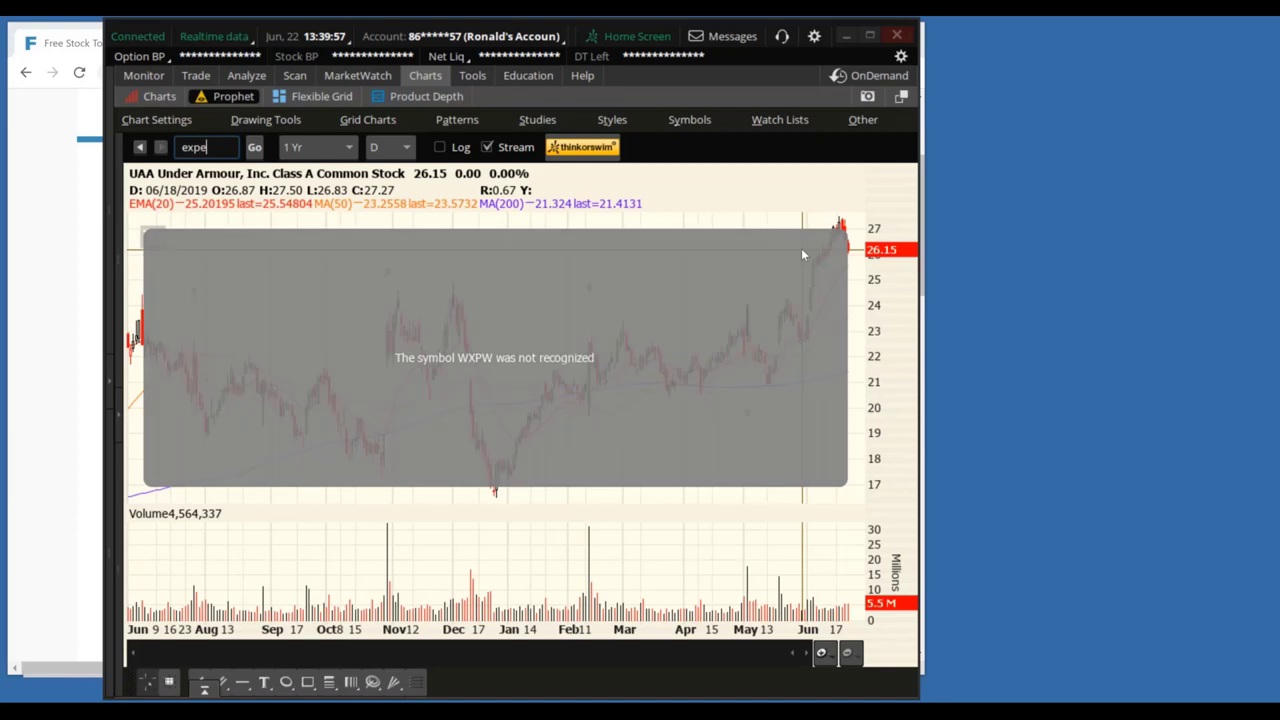
key("Return")
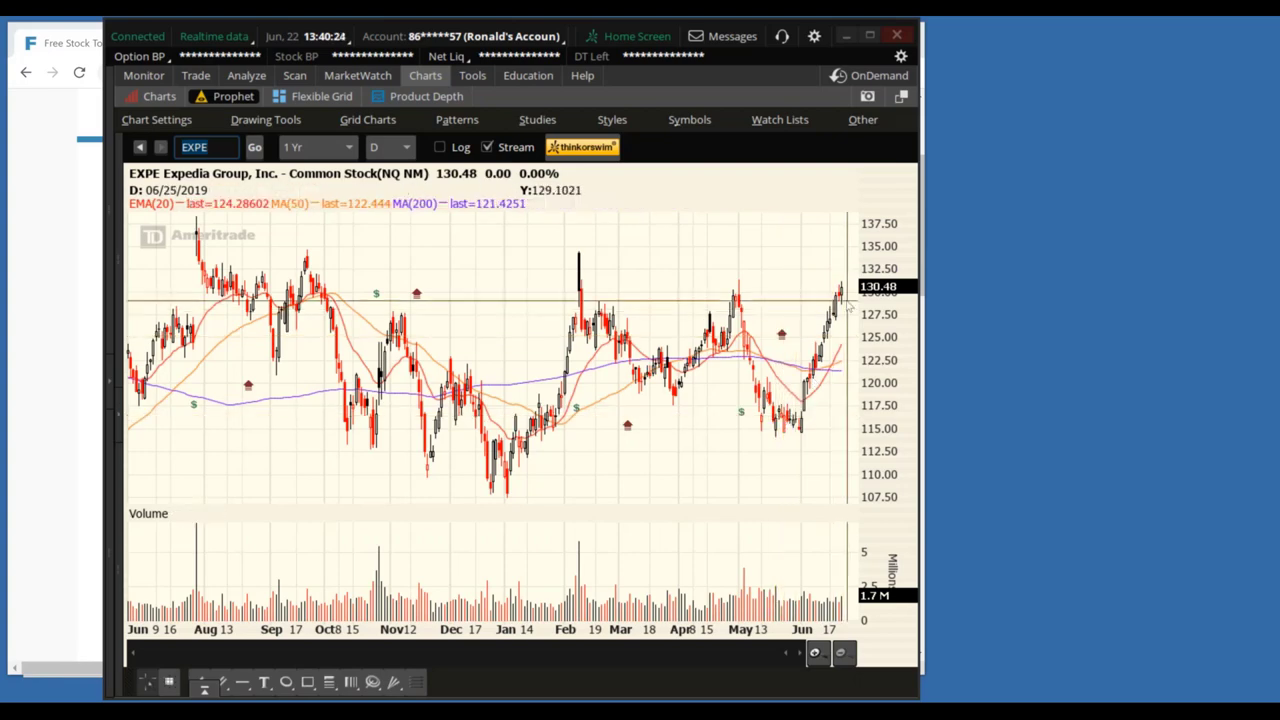
Review the one-year daily price charts for CERN and PODD
type("cern")
key("Return")
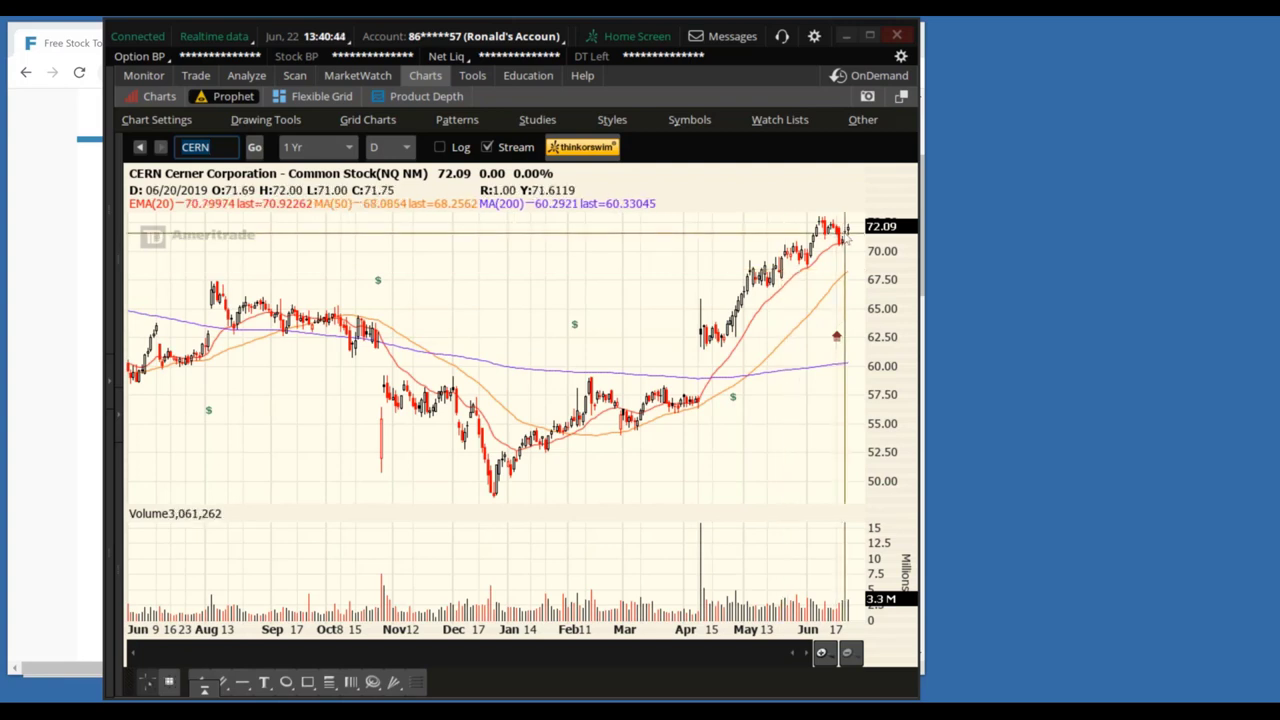
type("podd")
key("Return")
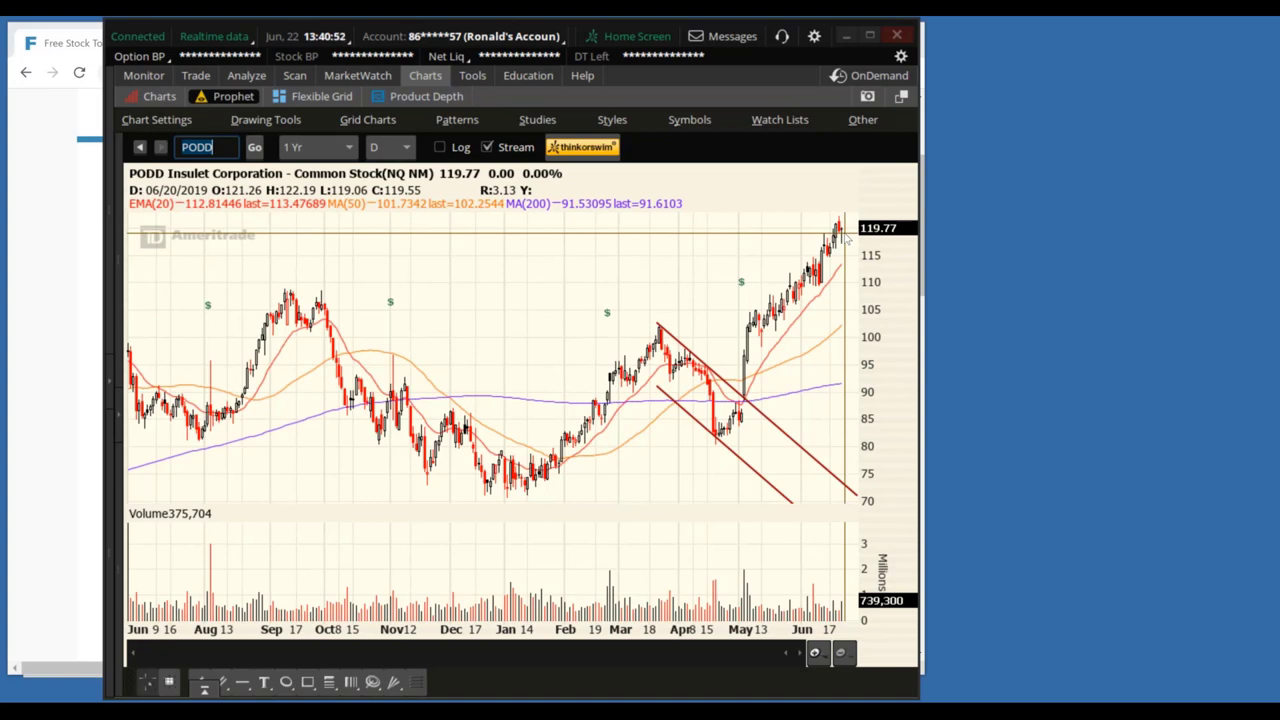
Replace the charted symbol with SPY to view its one-year daily chart
key("BackSpace")
key("BackSpace")
key("BackSpace")
key("BackSpace")
type("SPY")
key("Return")
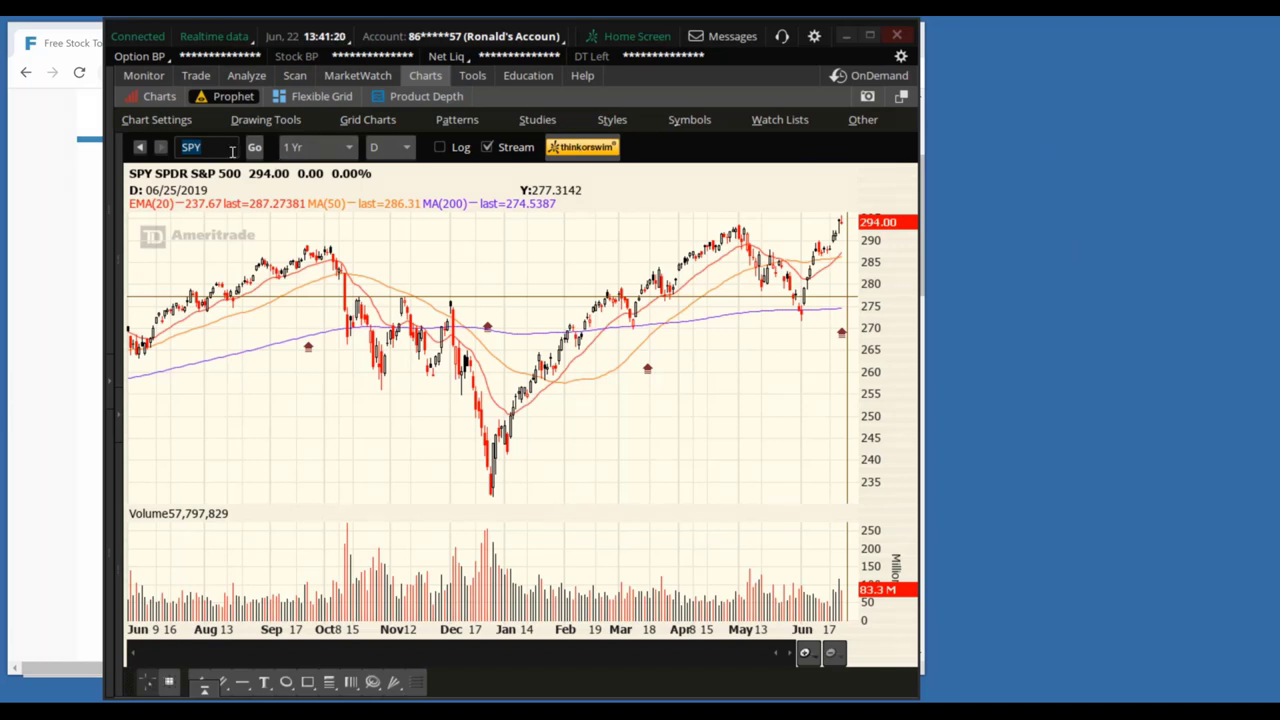
Load the one-year daily price chart for PODD in place of SPY
type("pod")
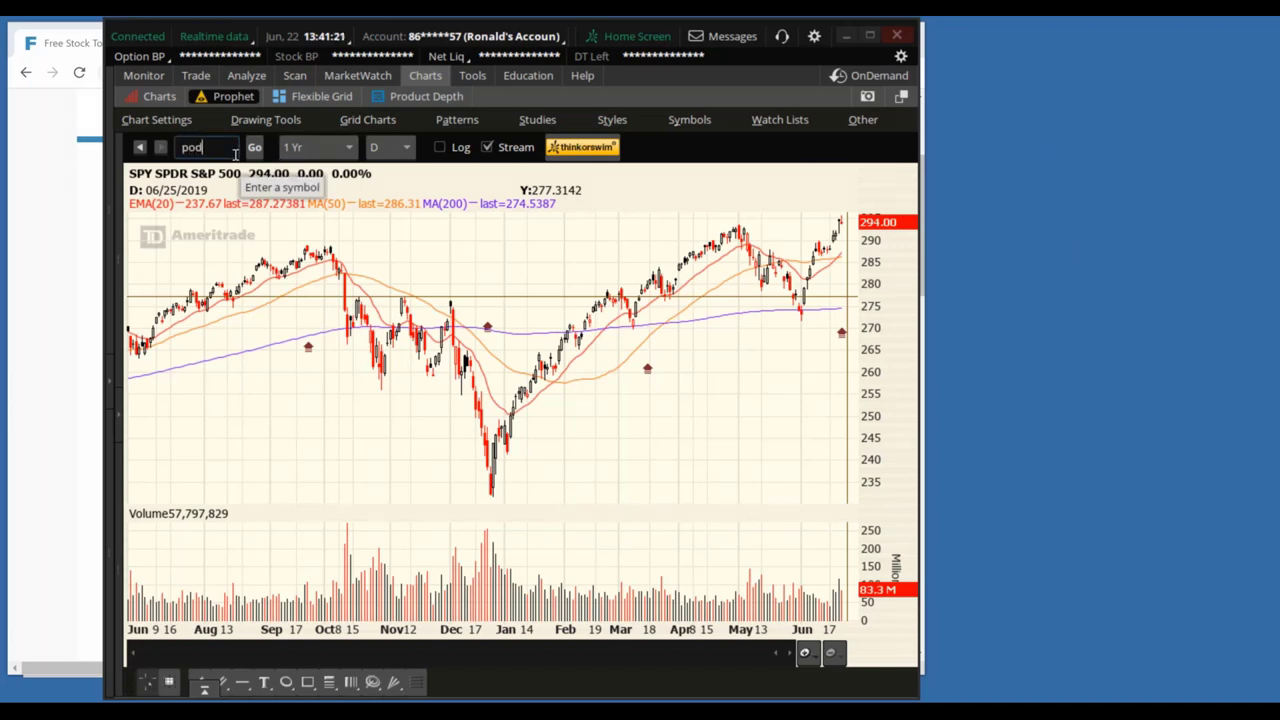
type("d")
key("Return")
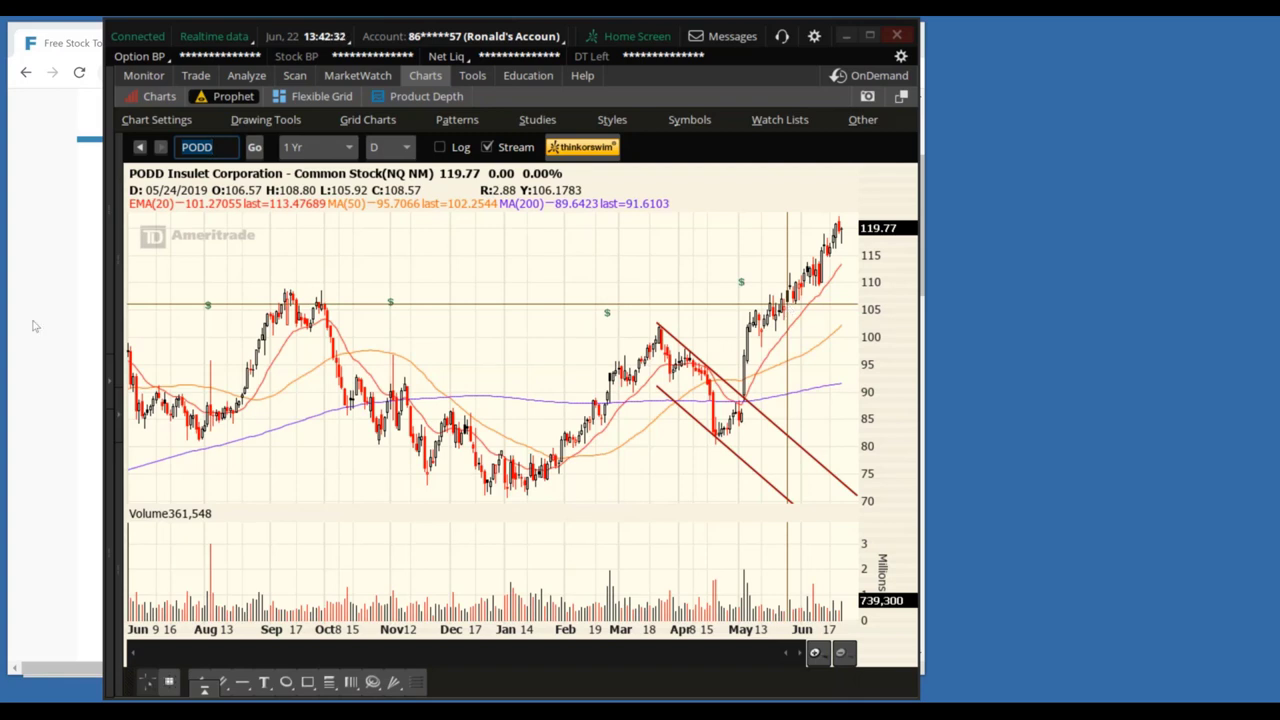
Switch back to Financhill, return to the seasonality stock screen and review the Buy-rated results
left_click(44, 288)
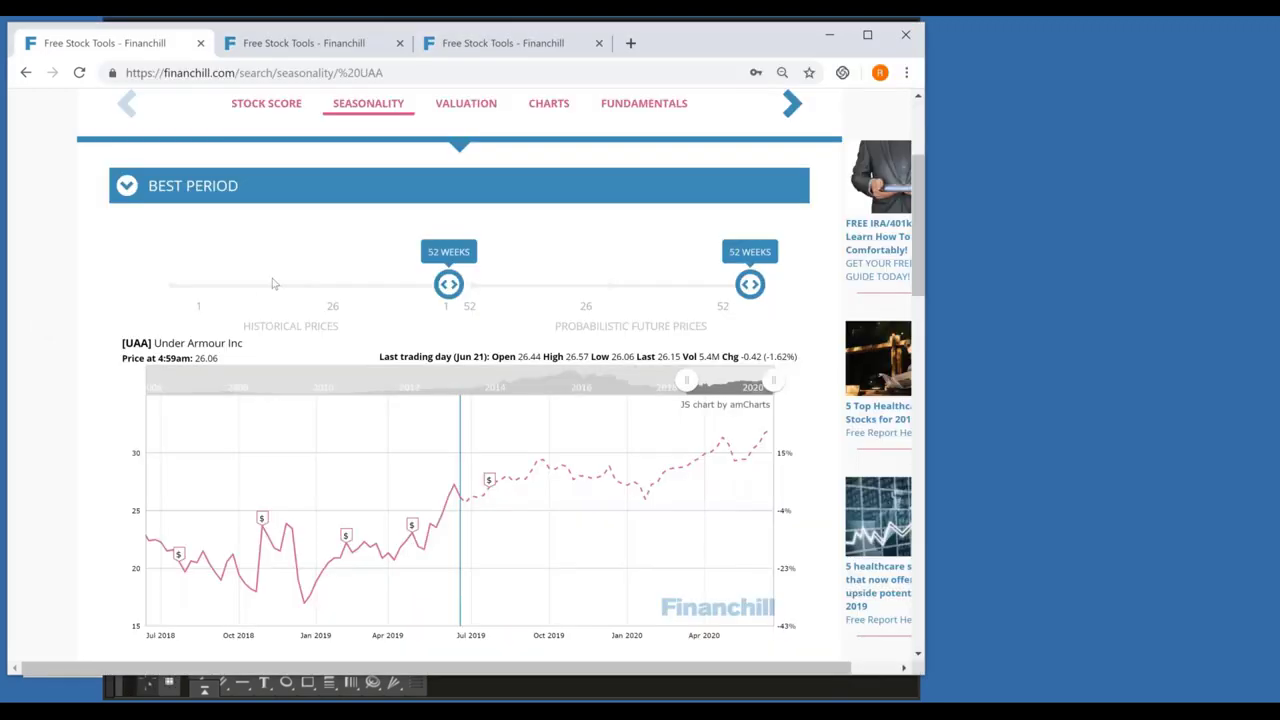
scroll(275, 285, "up", 1)
scroll(459, 200, "up", 1)
left_click(457, 134)
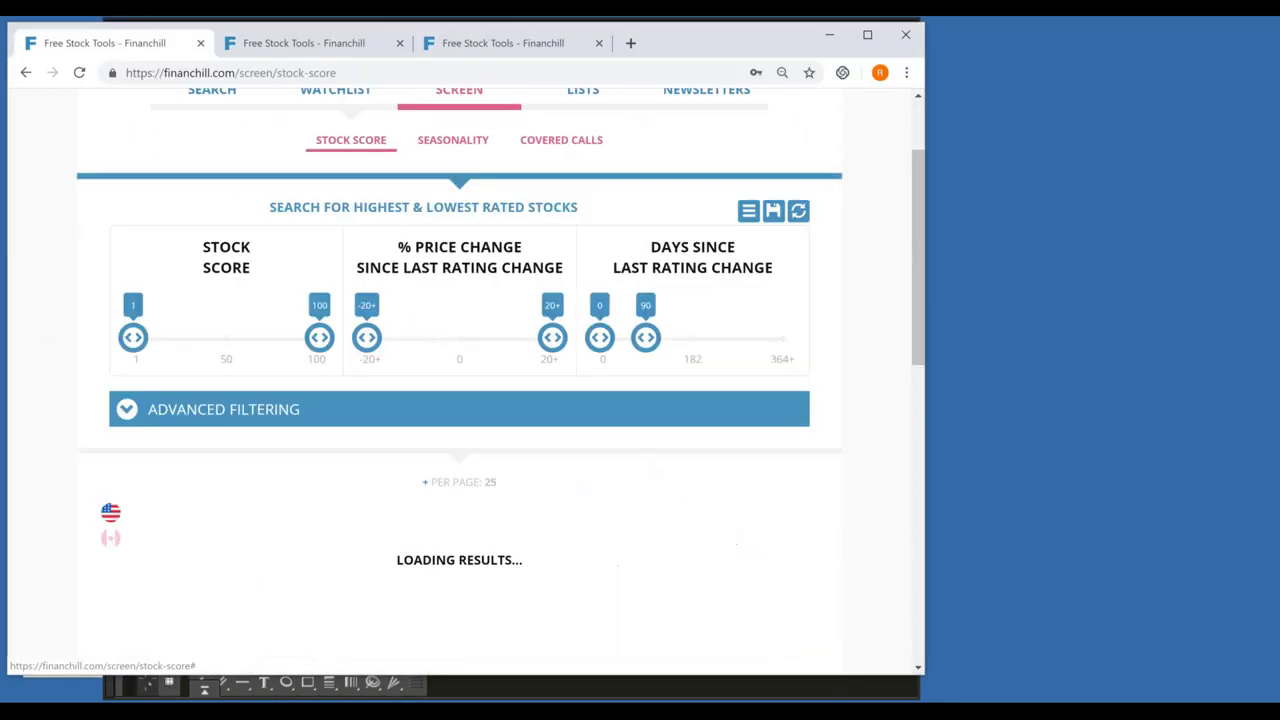
left_click(469, 144)
scroll(860, 360, "down", 3)
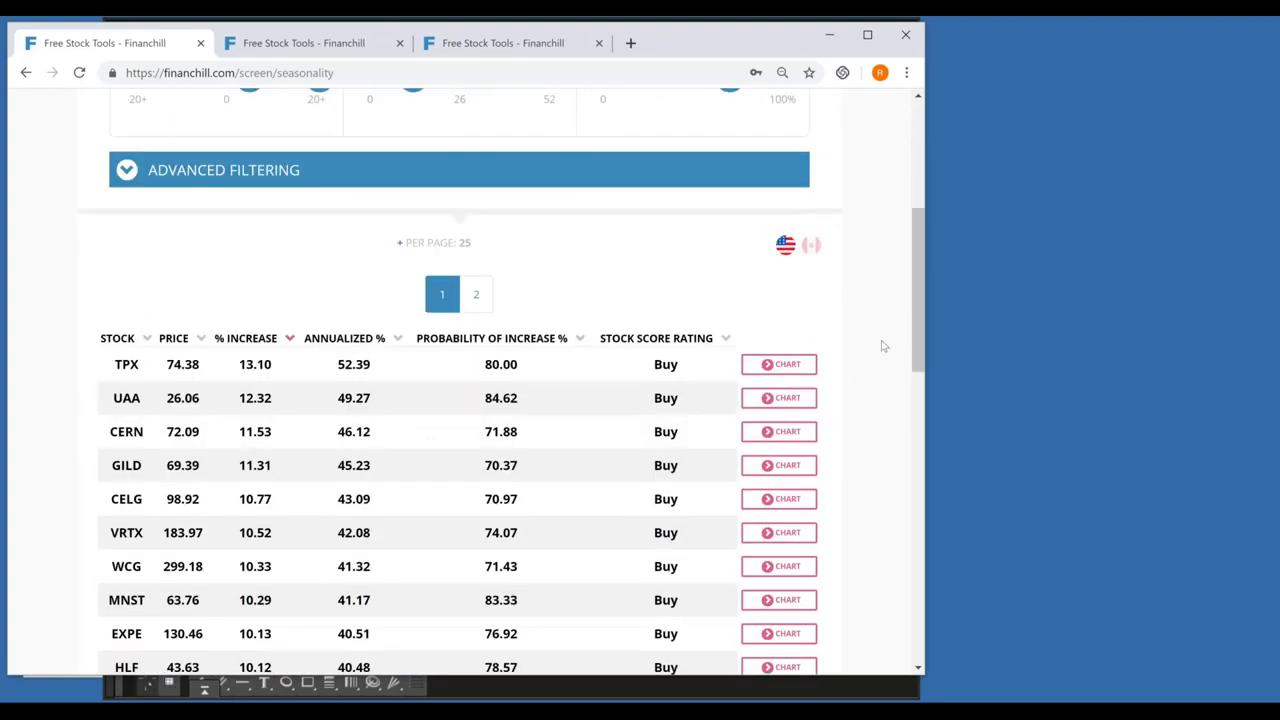
scroll(883, 346, "down", 1)
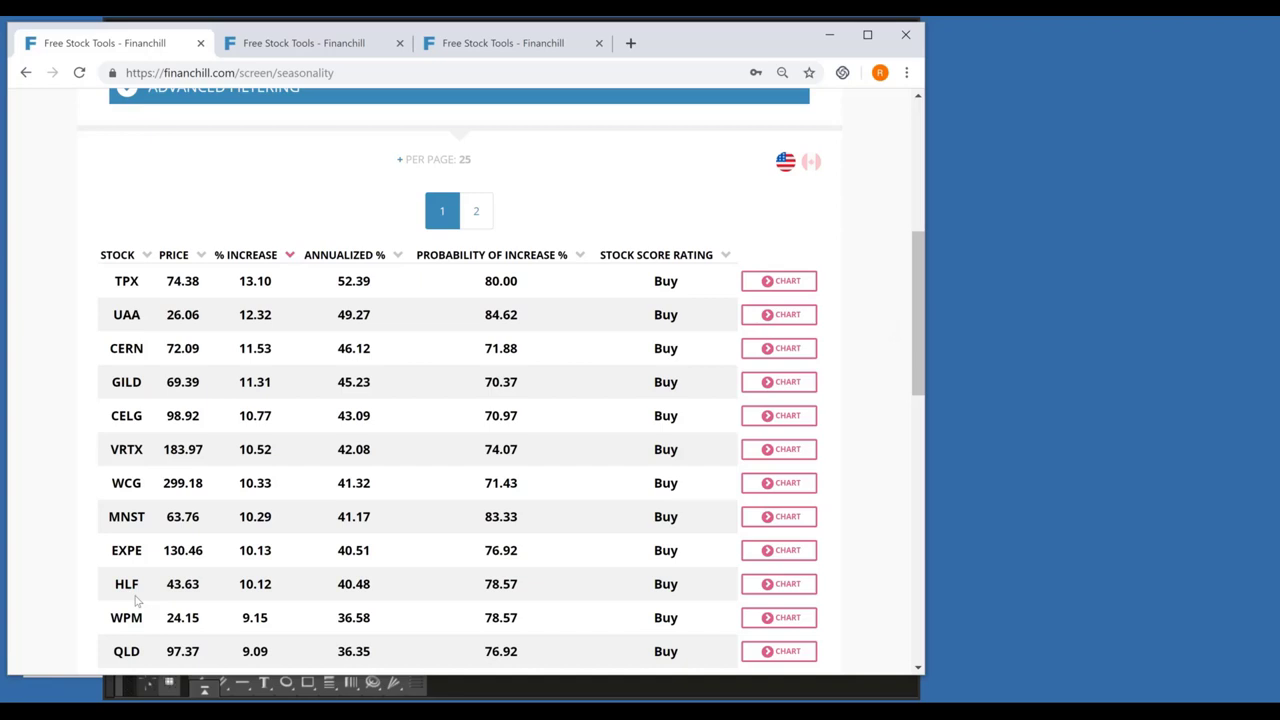
scroll(136, 598, "up", 1)
scroll(136, 598, "down", 2)
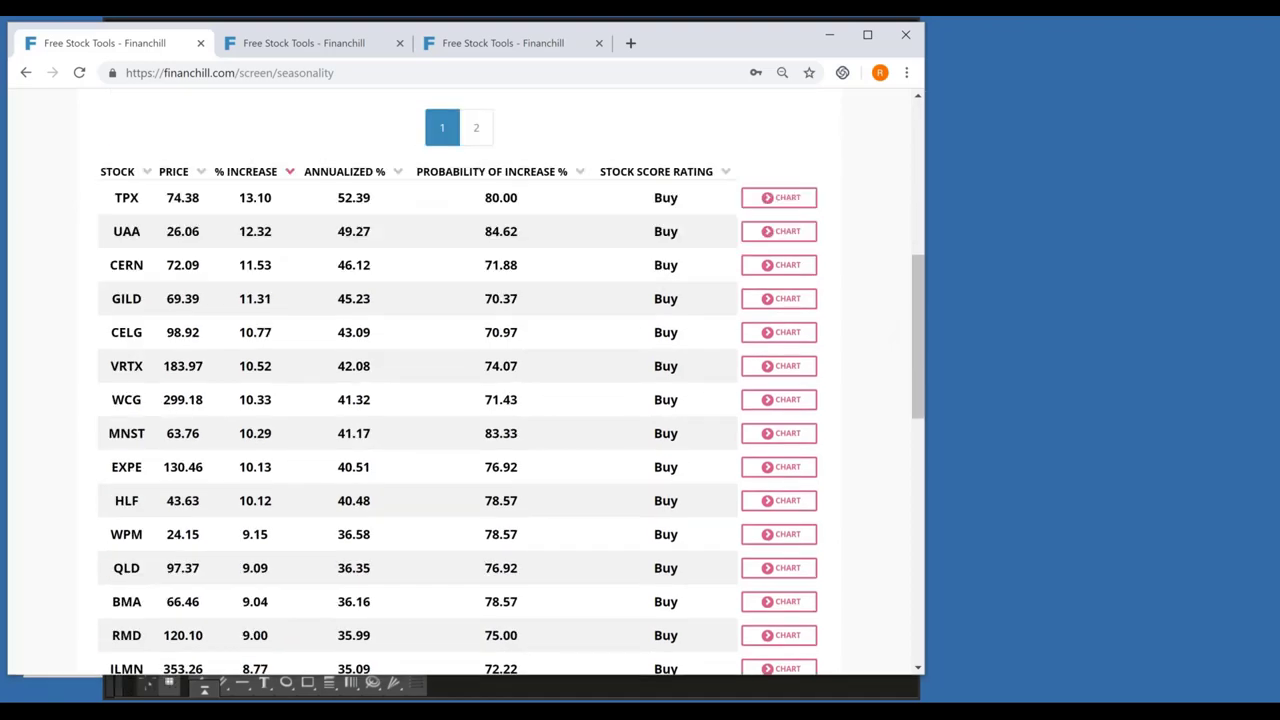
Switch to thinkorswim, load the one-year daily chart for HLF and enlarge its recent months from February to June
key("alt+Tab")
type("HLF")
key("Return")
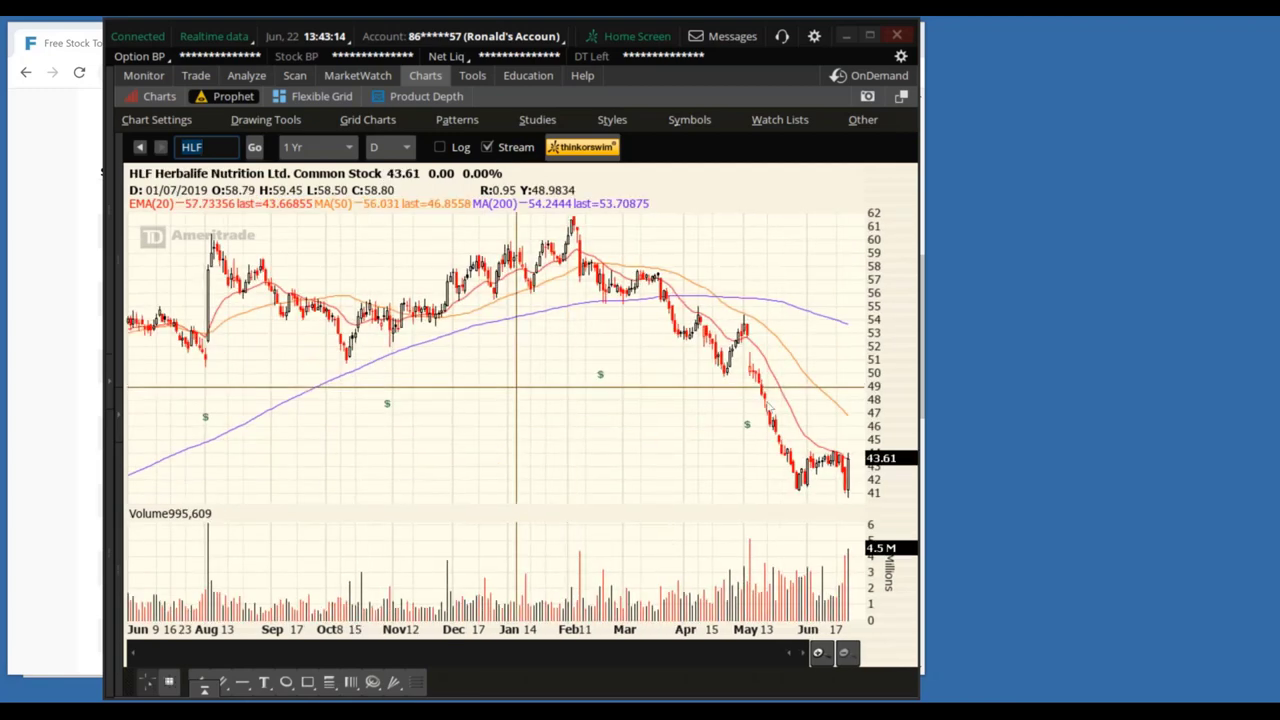
scroll(555, 420, "up", 5)
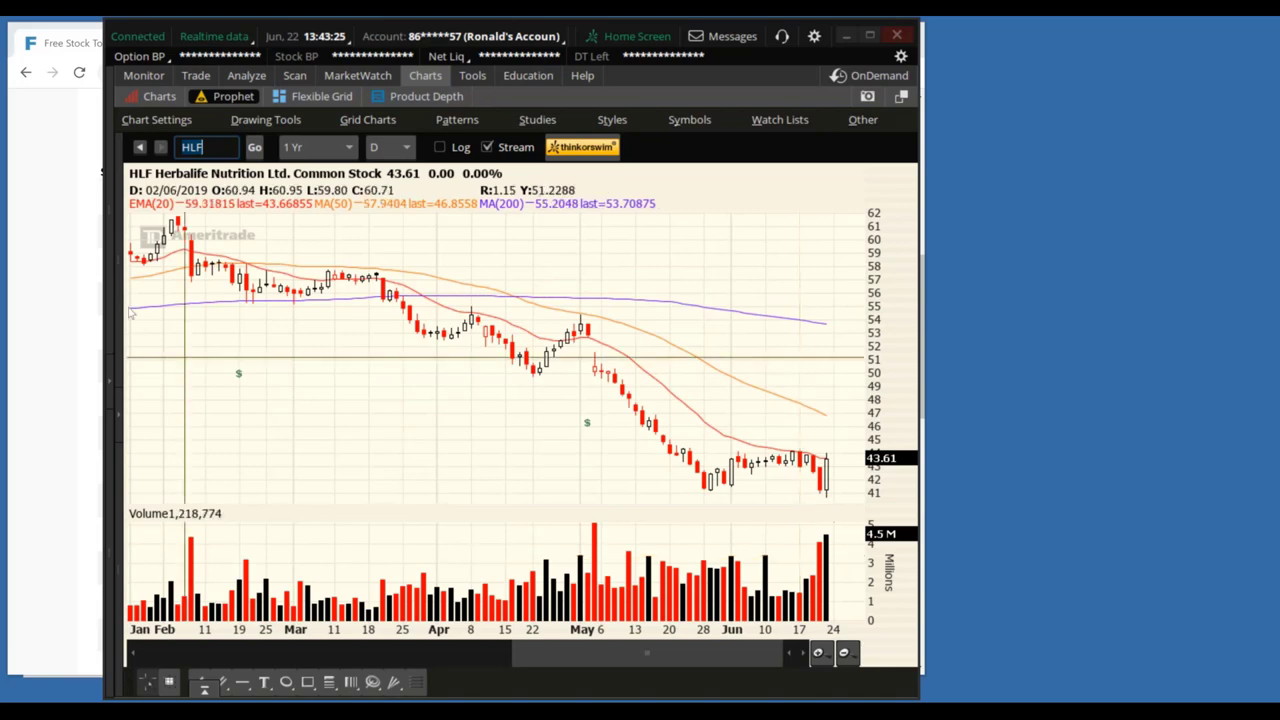
Return to Financhill's seasonality screen and load the saved settings "55% bearish, 8 weeks, SELL"
left_click(87, 301)
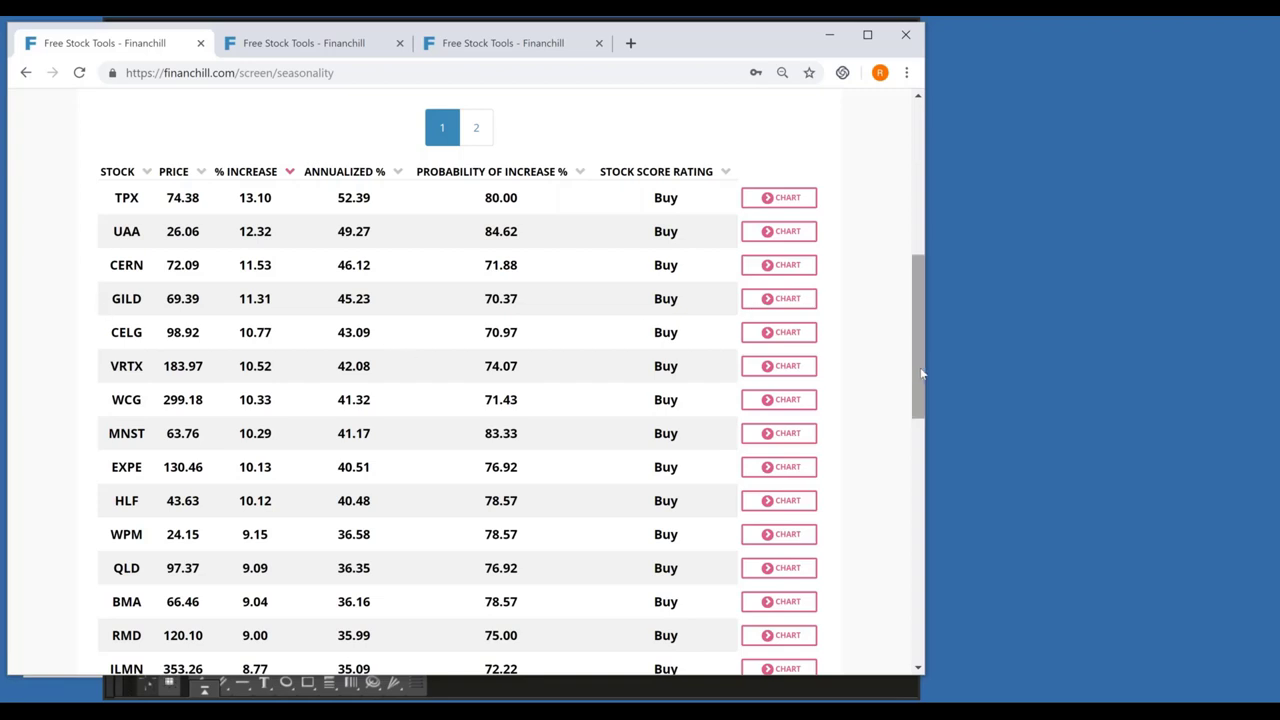
left_click_drag(919, 362, 918, 226)
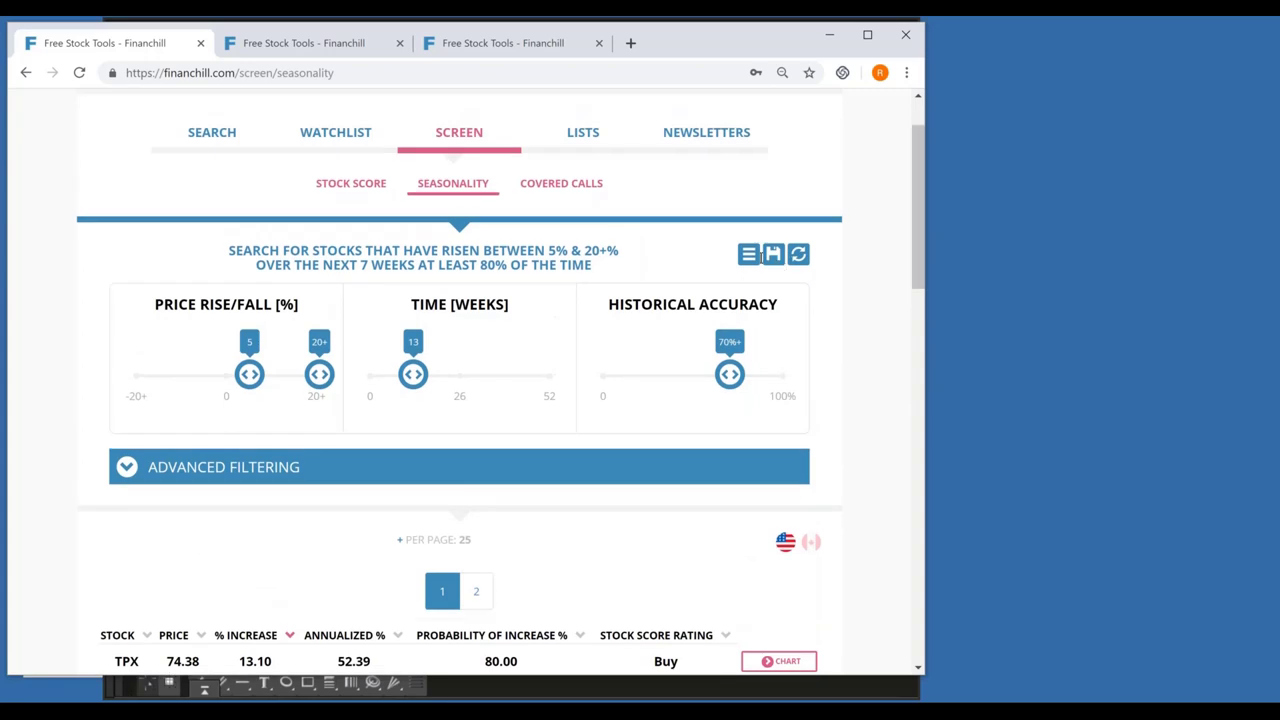
left_click(748, 254)
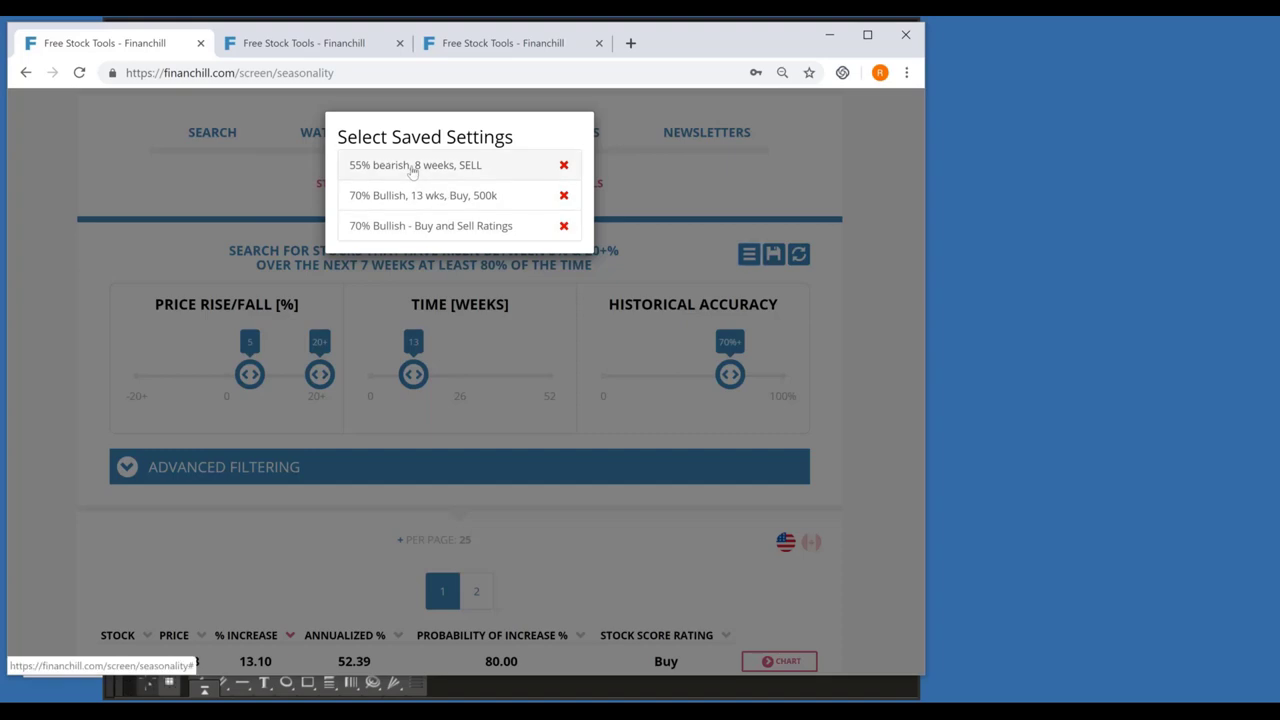
left_click(413, 168)
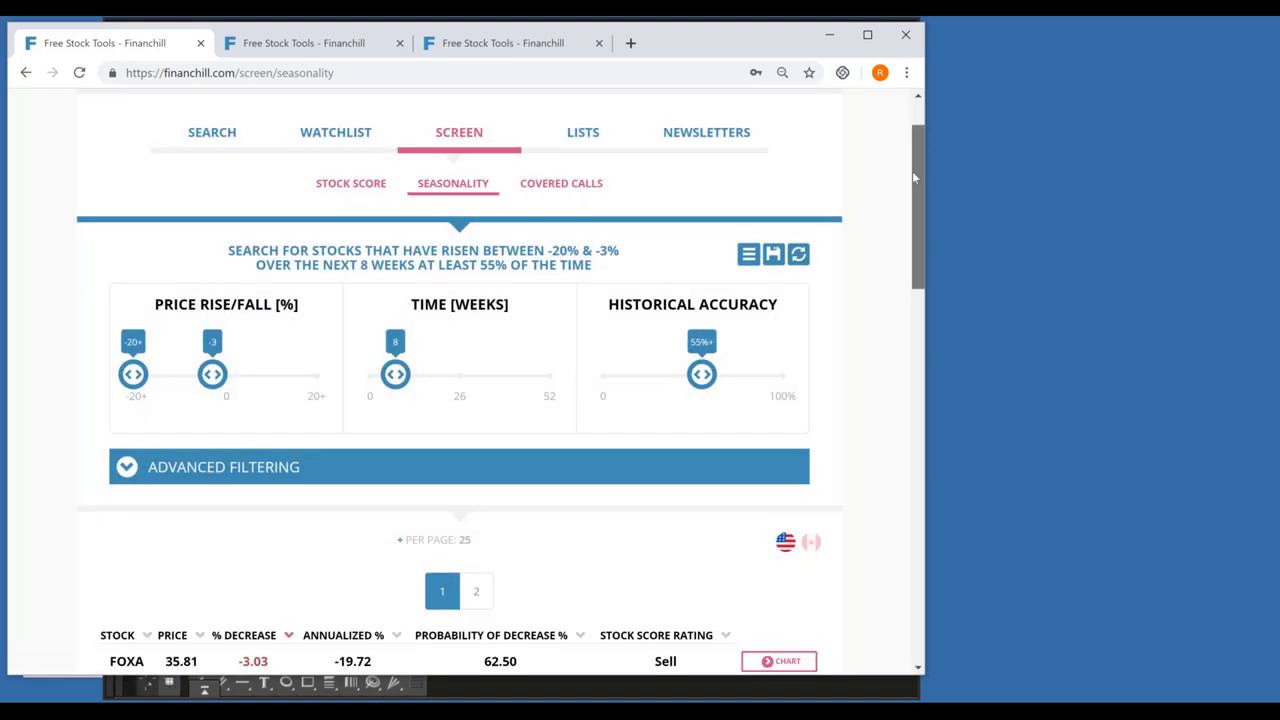
Sort the Sell-rated results by percentage decrease with the largest declines first and review the list
scroll(912, 171, "down", 4)
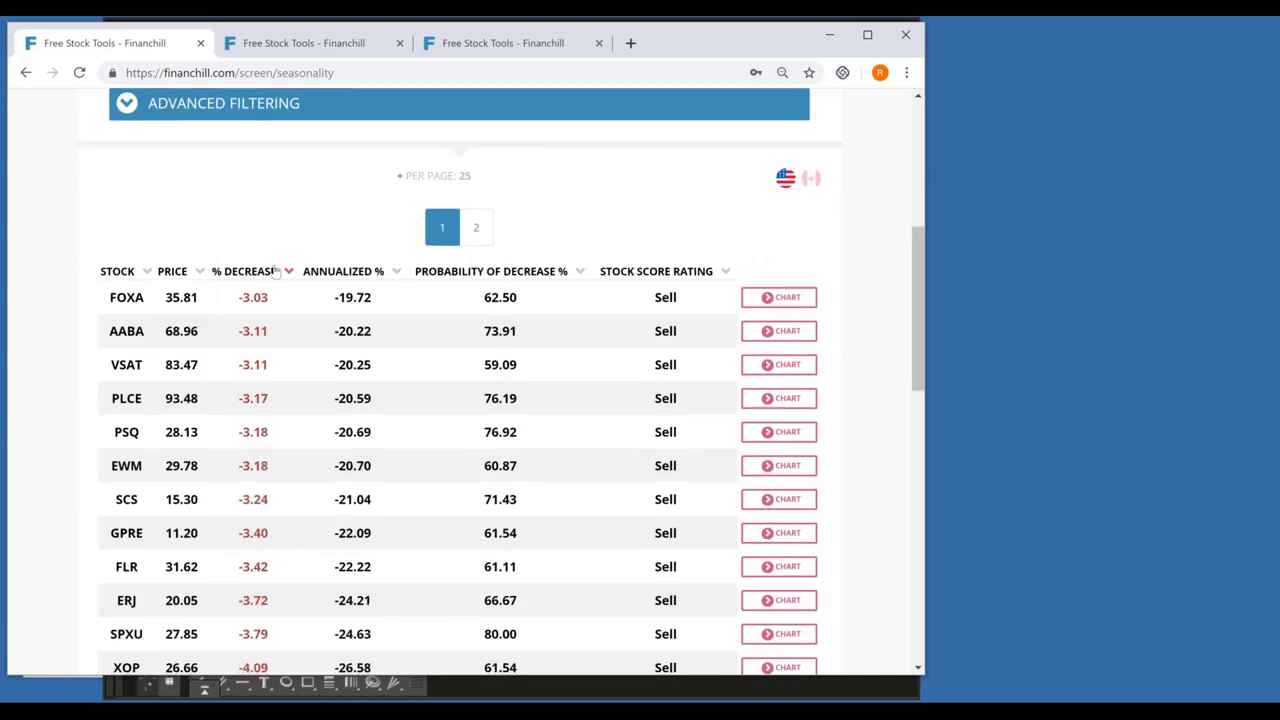
left_click(273, 270)
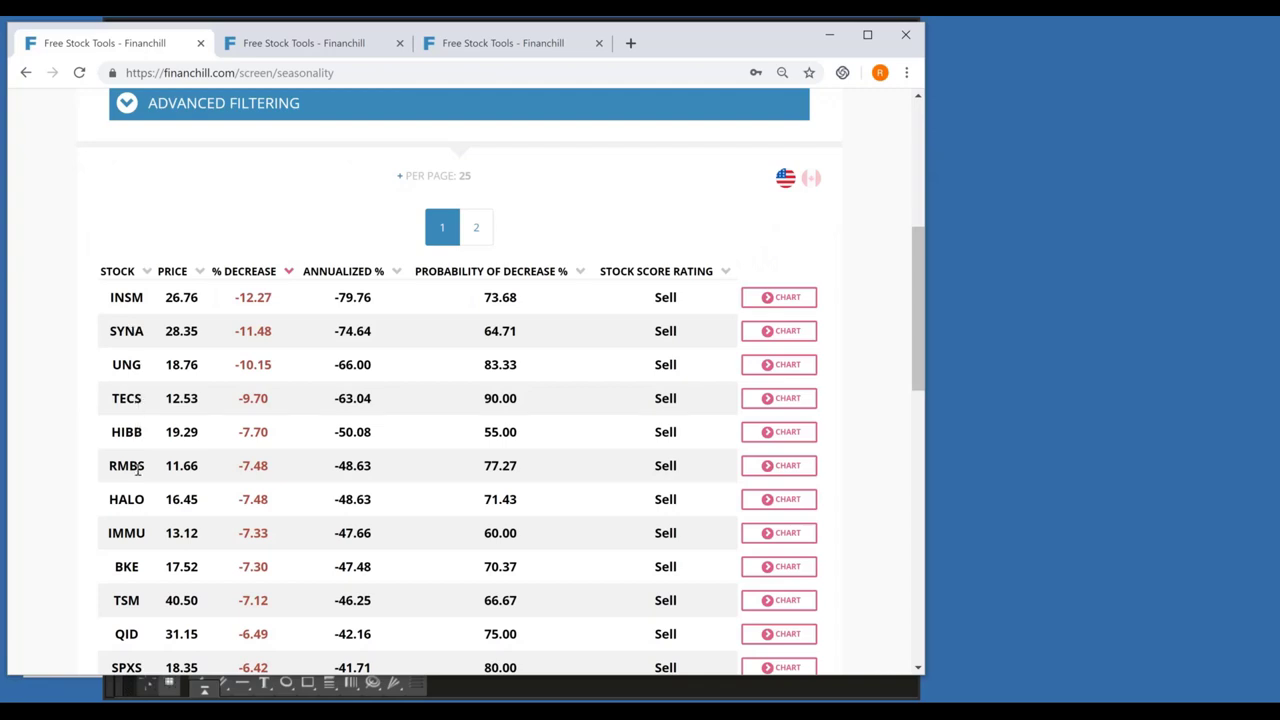
scroll(145, 517, "down", 1)
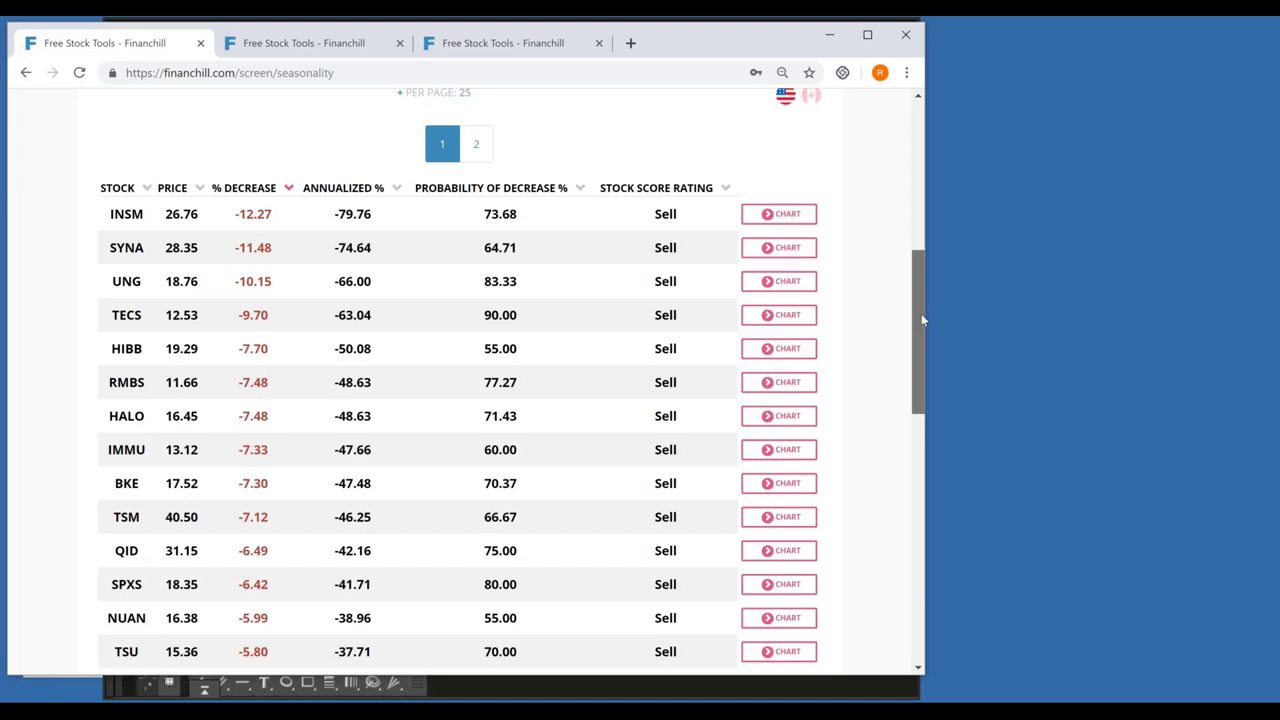
Search for GILD in place of UAA and view its seasonality chart with the projected future prices
scroll(921, 318, "up", 5)
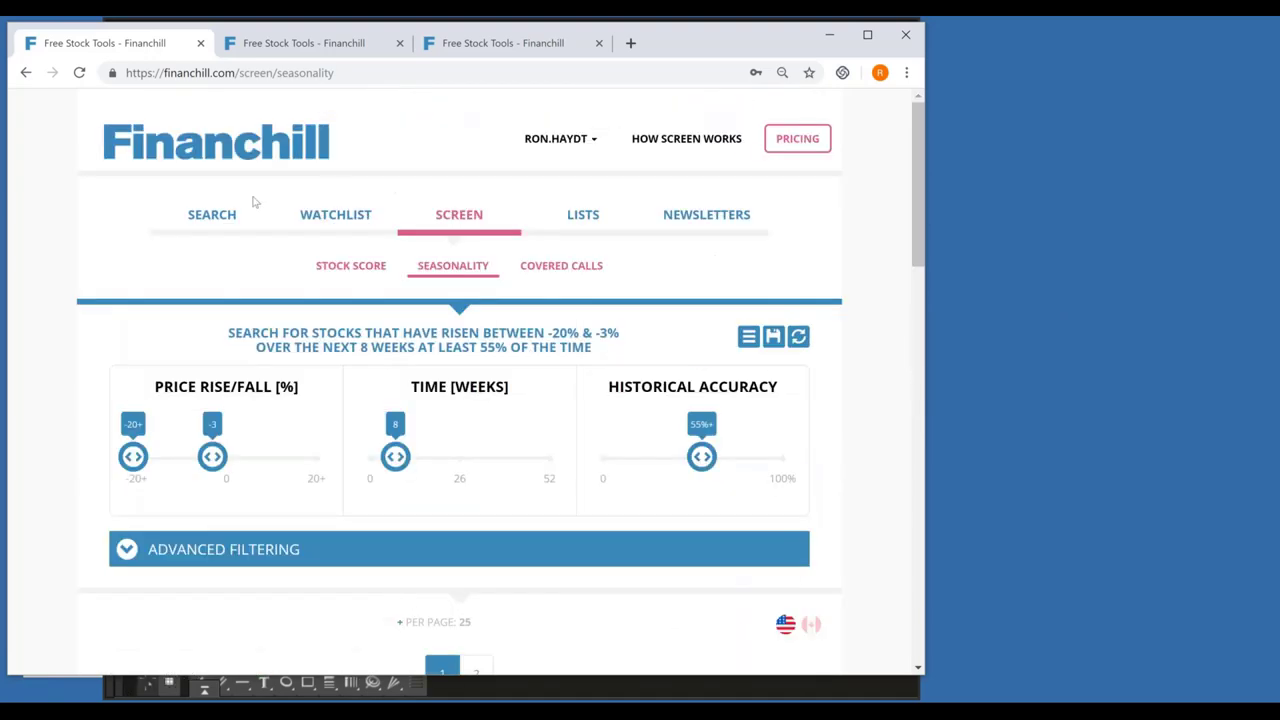
left_click(220, 222)
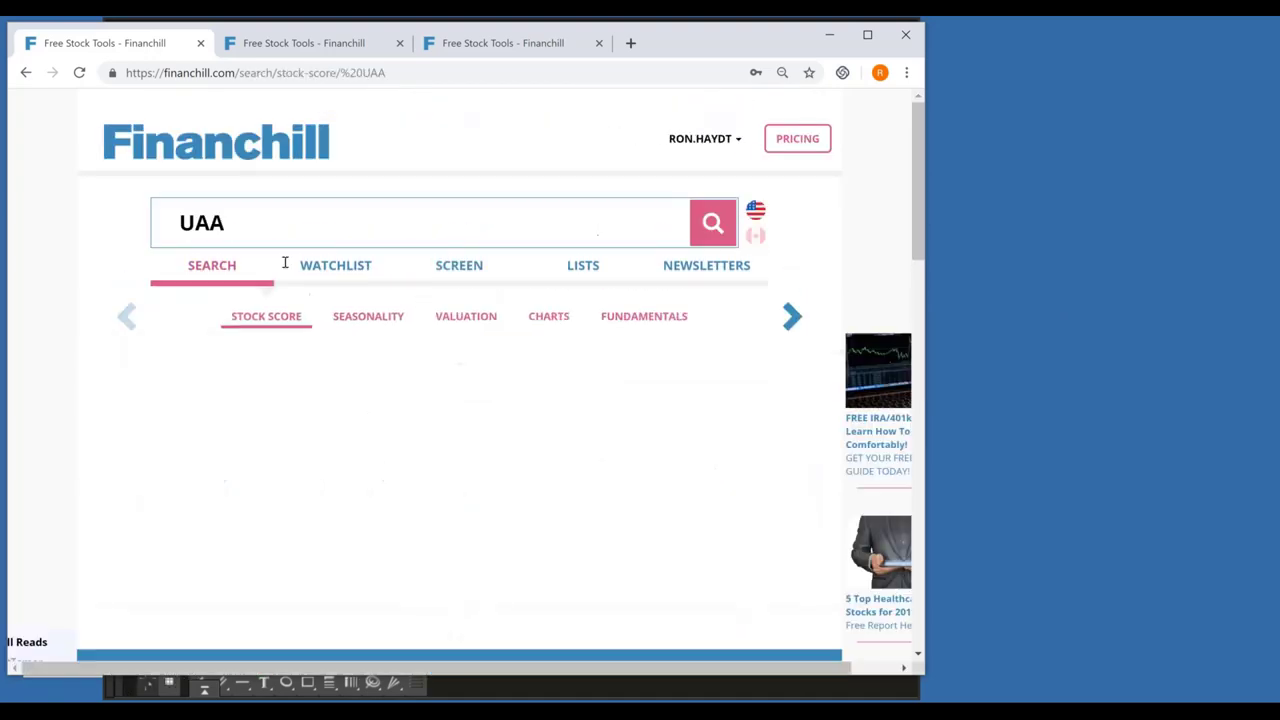
left_click(368, 316)
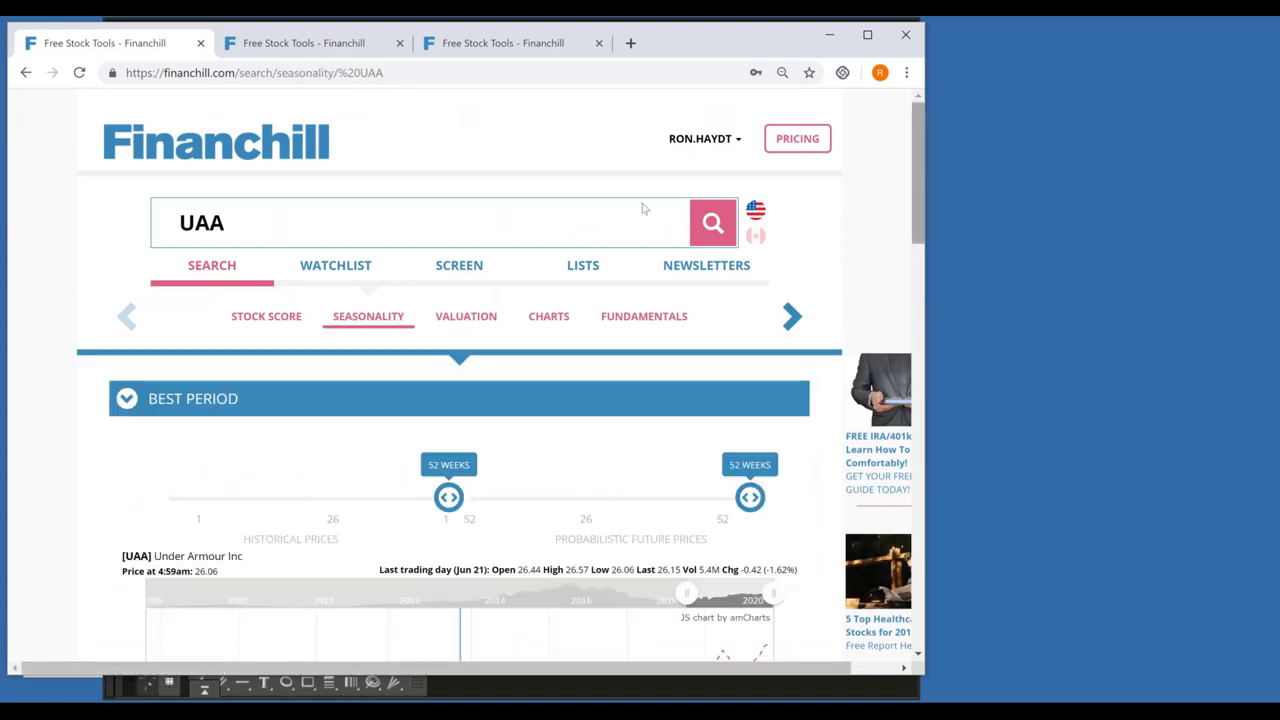
left_click(258, 219)
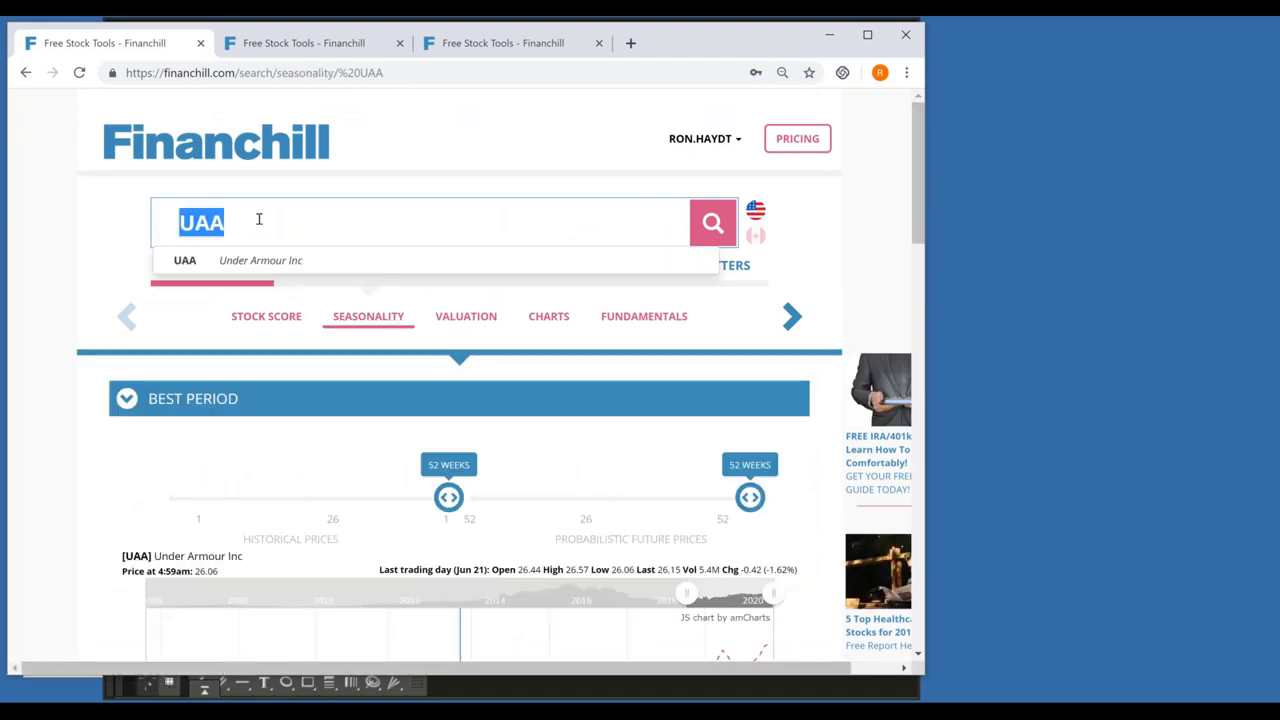
type("GILD")
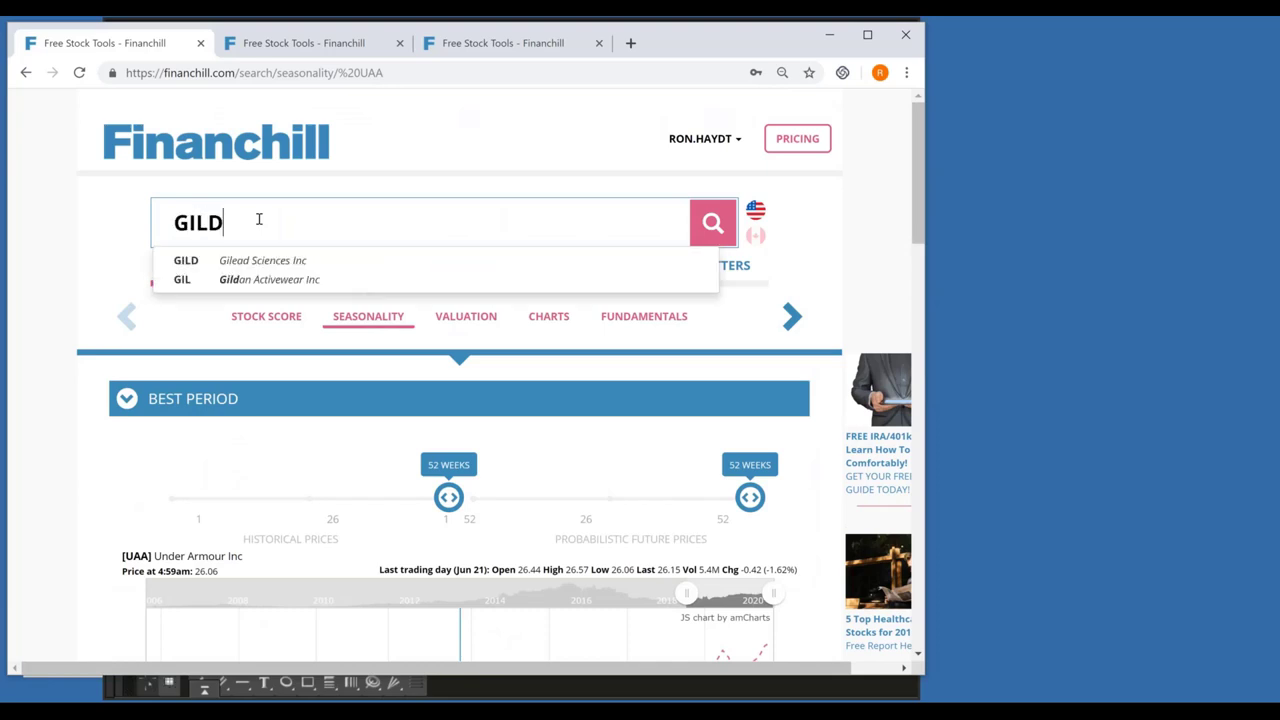
key("Return")
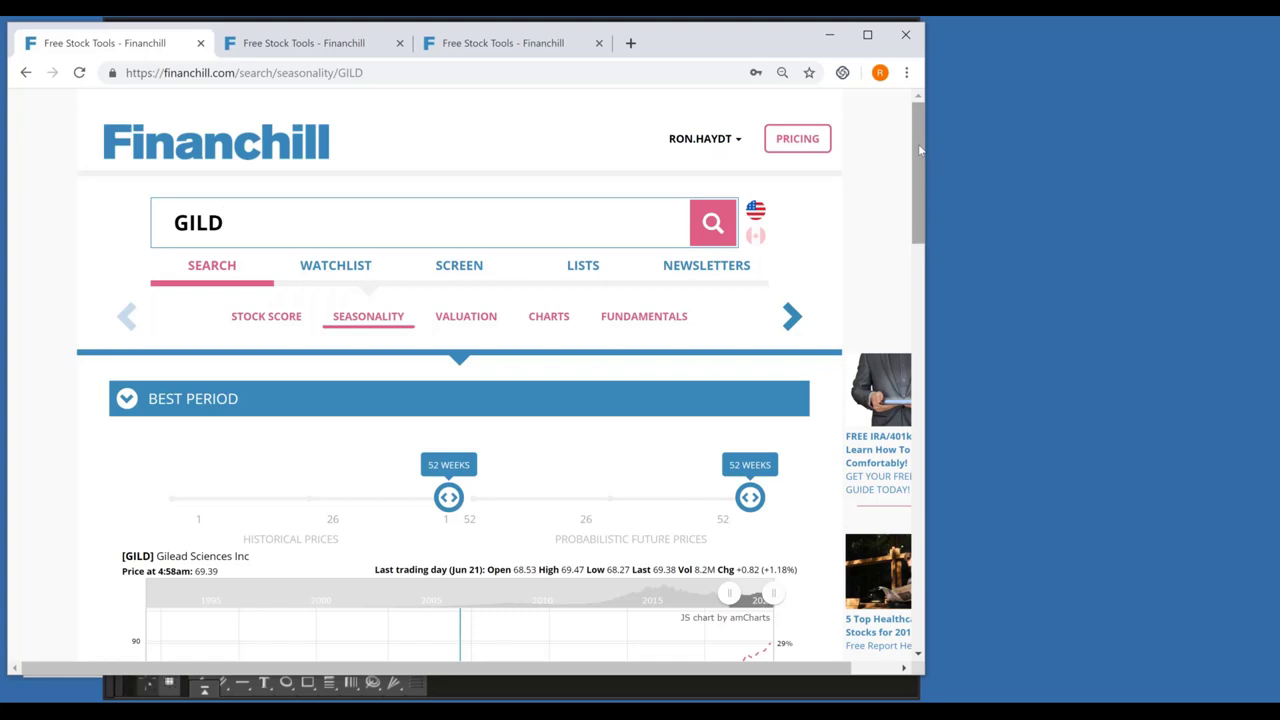
left_click_drag(919, 150, 928, 214)
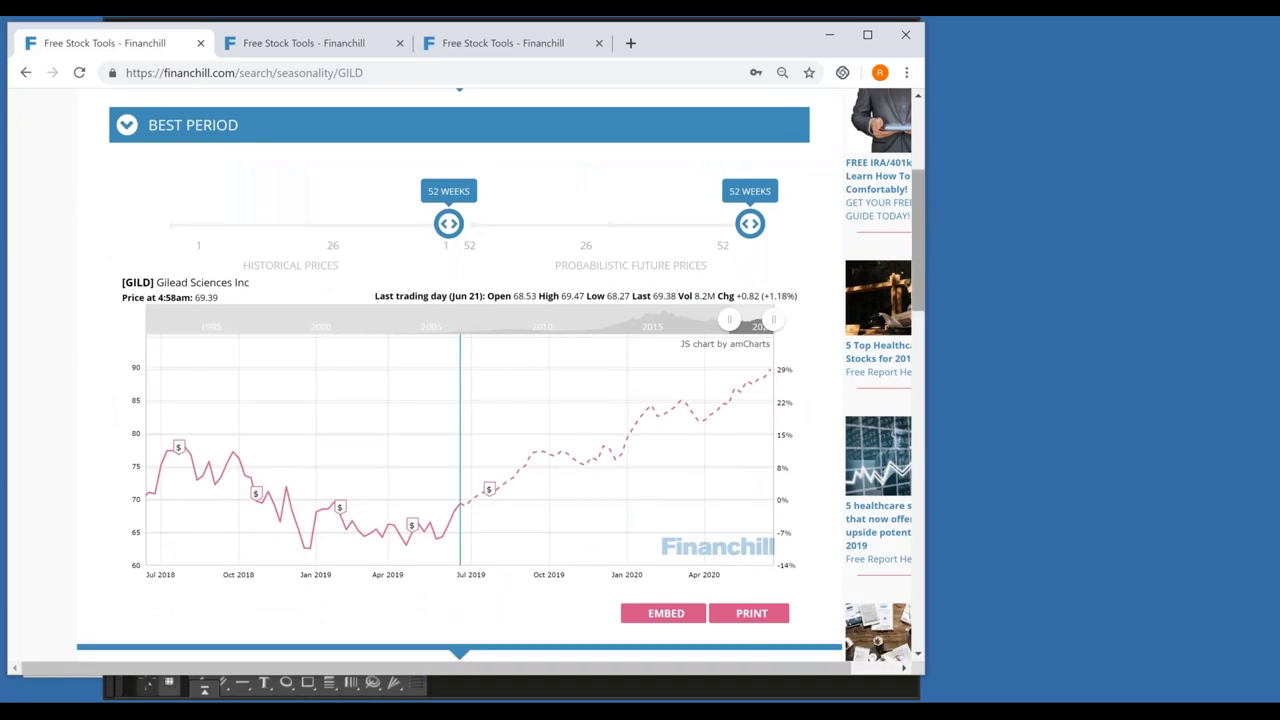
Expand the Best Period section for GILD and examine the 13-week period highlighted on its seasonality chart
mouse_move(567, 488)
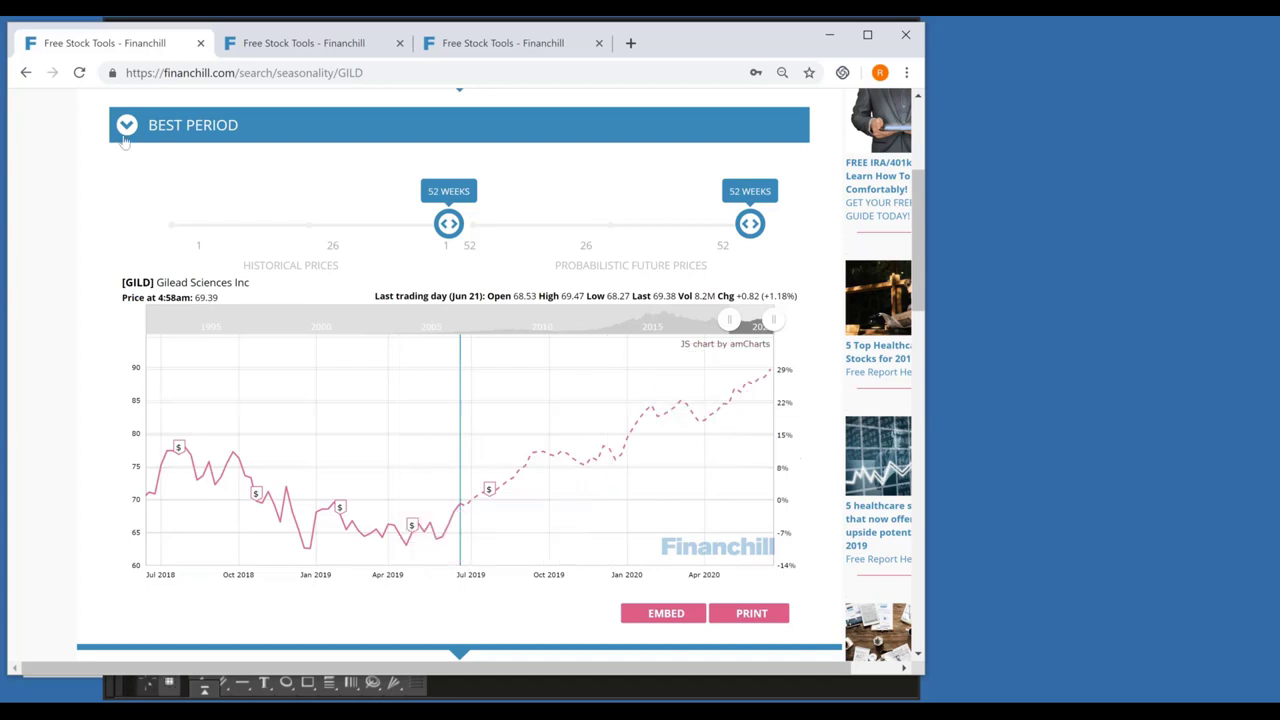
left_click(174, 130)
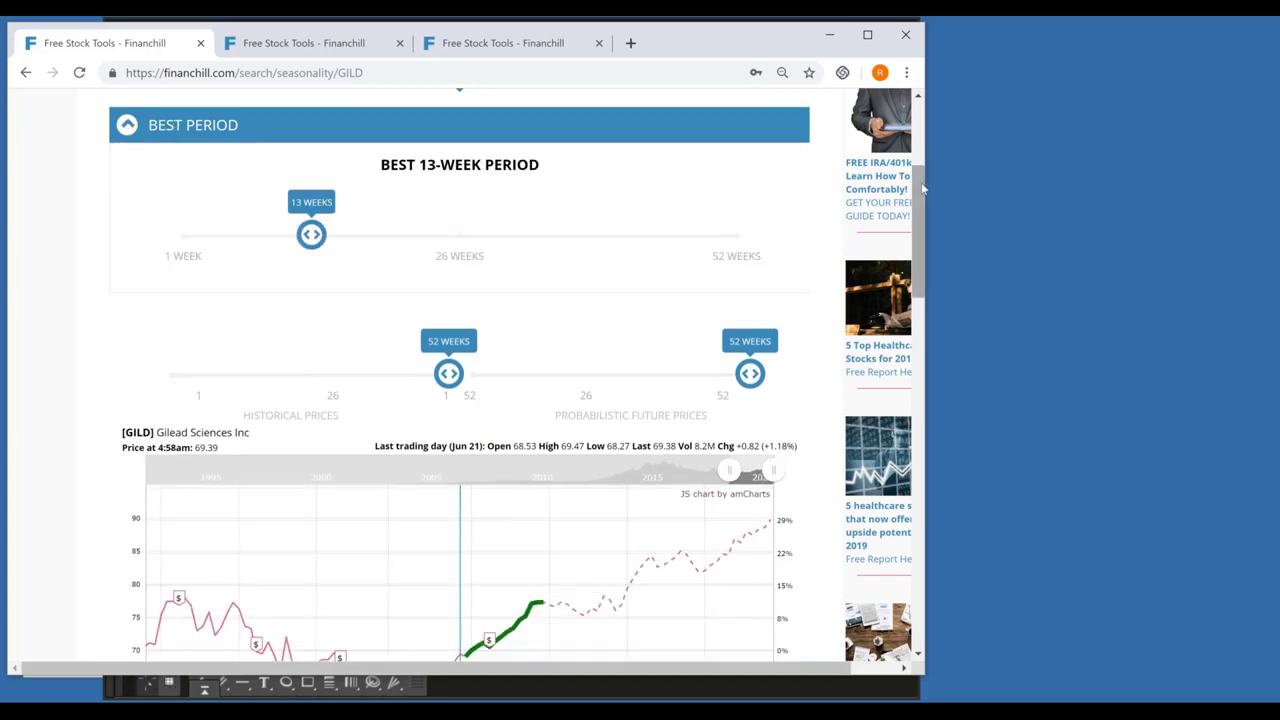
left_click_drag(921, 190, 925, 213)
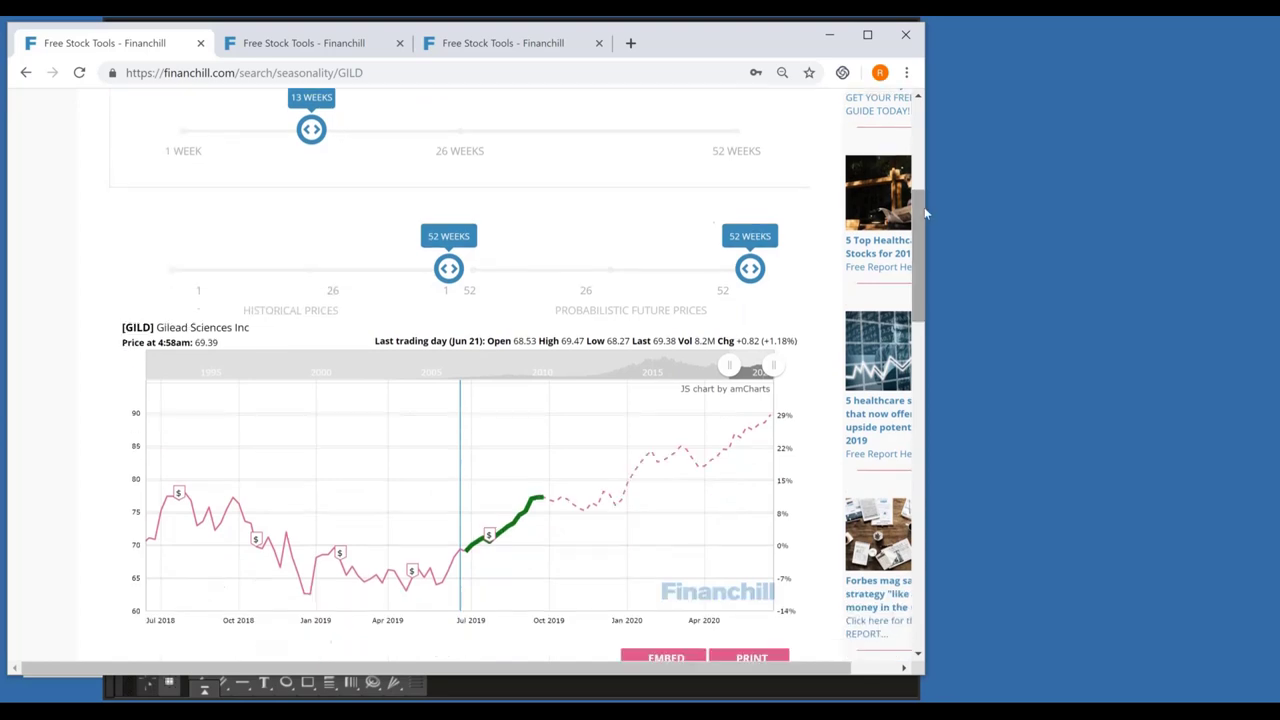
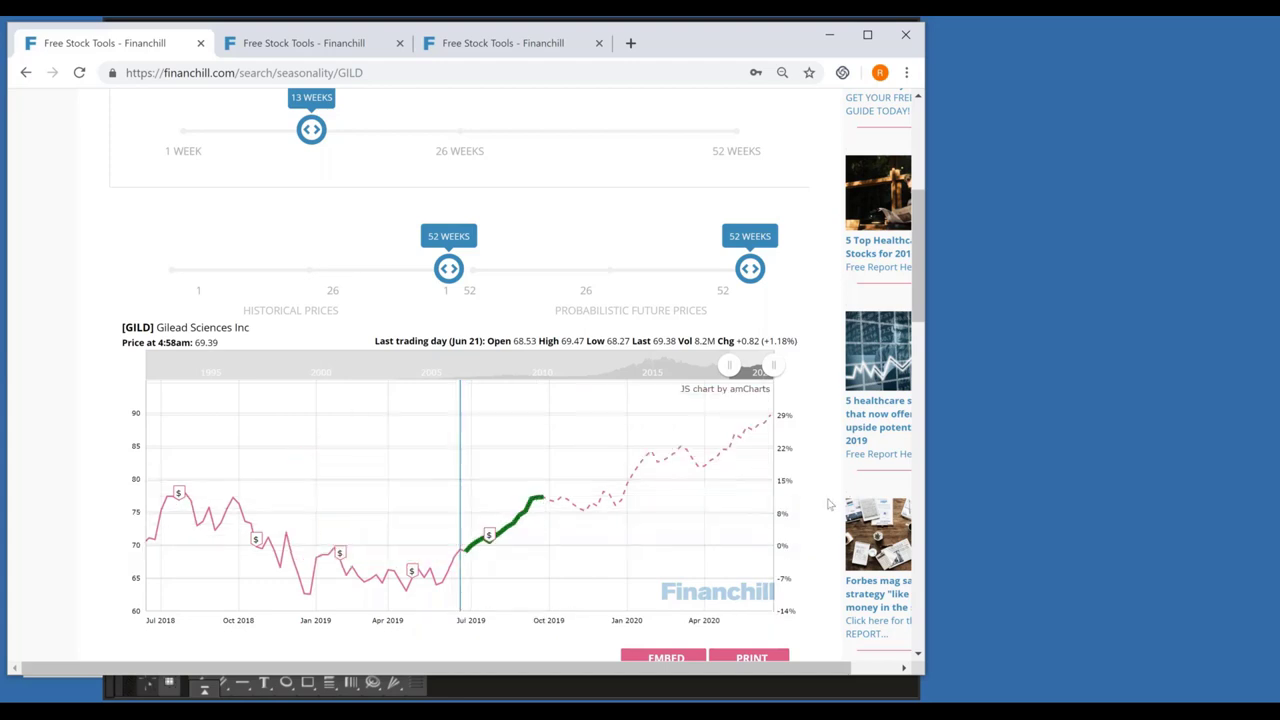
Switch to thinkorswim, try to load the symbol XILX and load the one-year daily chart for XLNX instead
left_click(1276, 622)
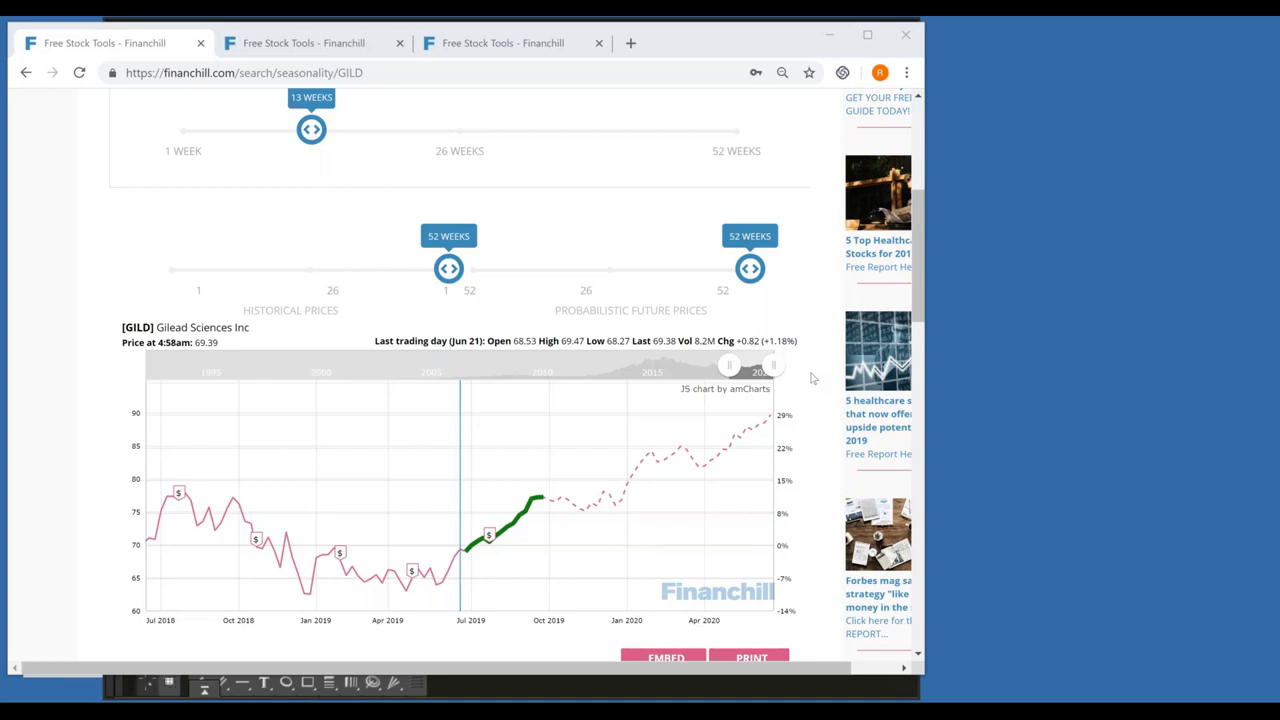
key("alt+Tab")
type("xi")
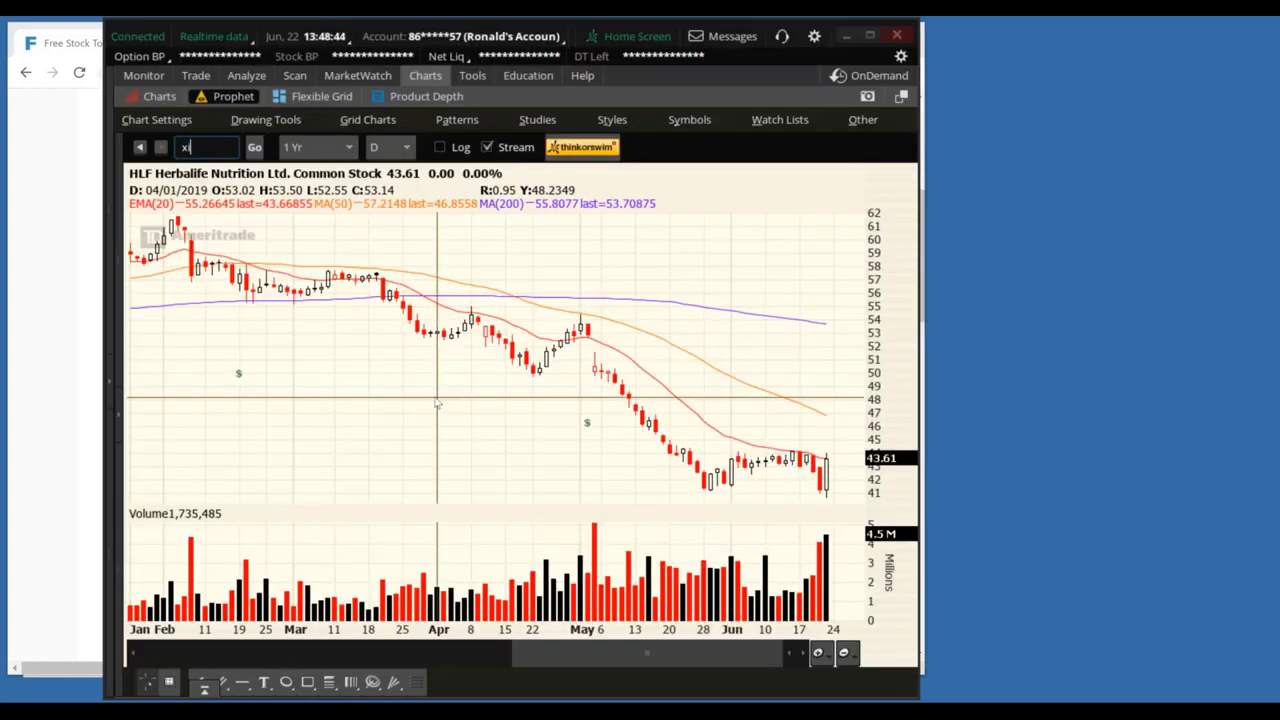
type("lx")
key("Return")
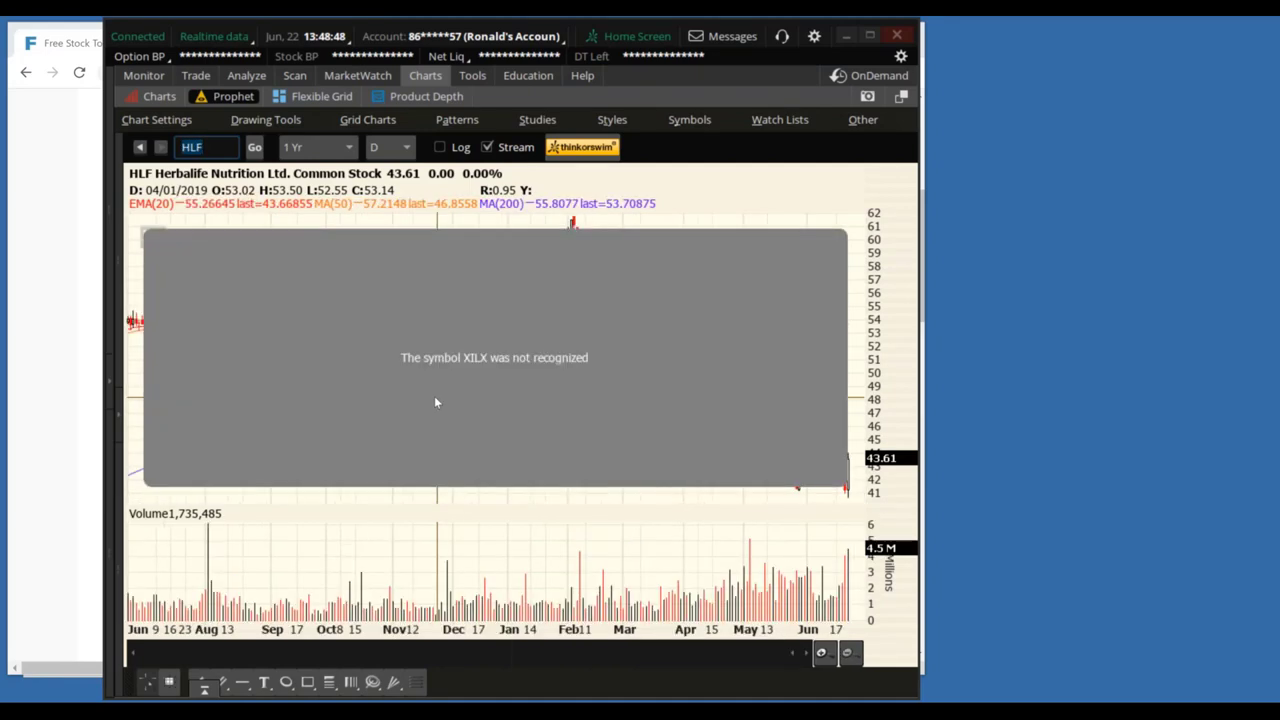
type("xlnx")
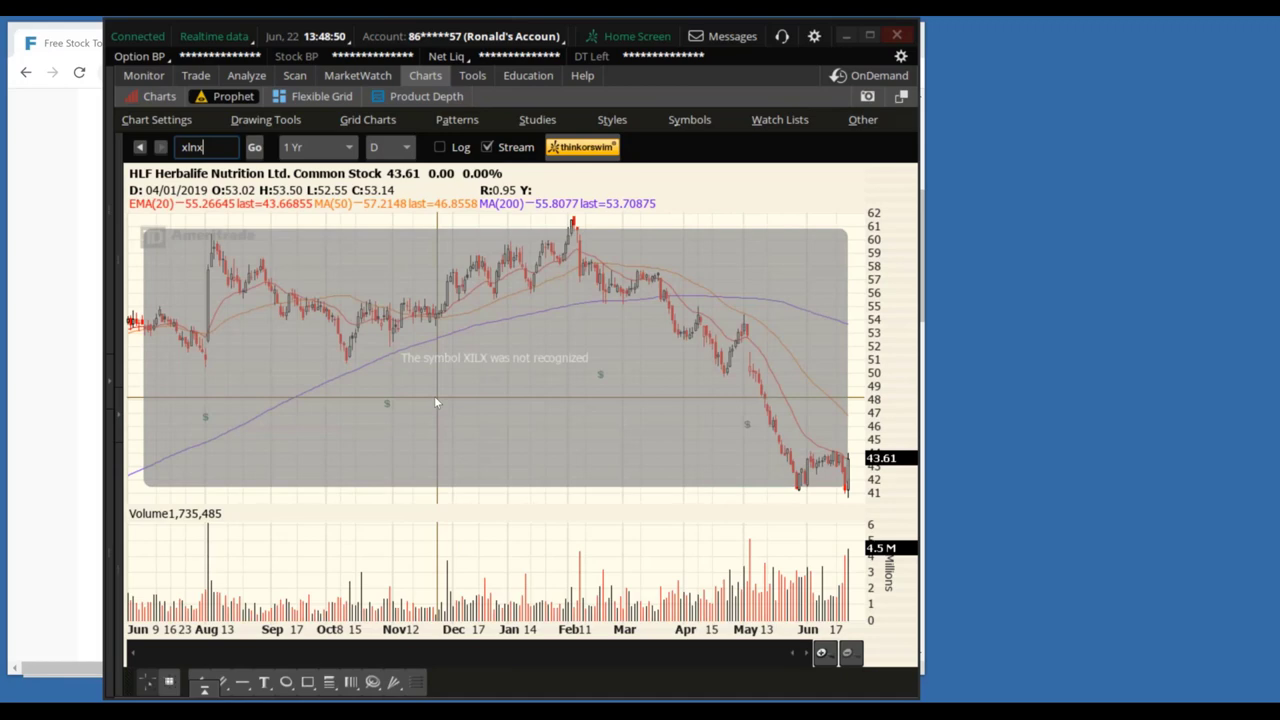
key("Return")
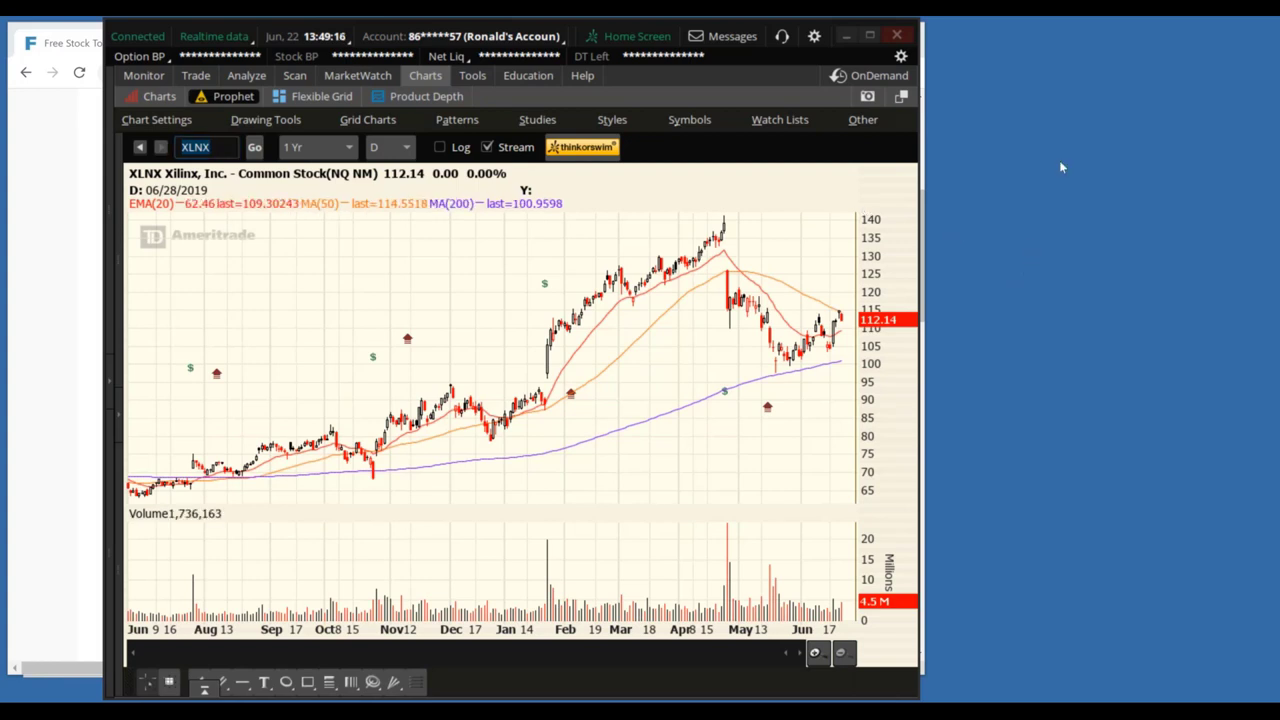
Circle the January-to-May price move on the XLNX chart and draw an arrow to the mid-January prices before the gap
mouse_move(722, 200)
left_mouse_down()
mouse_move(620, 205)
mouse_move(515, 260)
mouse_move(503, 355)
mouse_move(728, 380)
left_mouse_up()
left_click_drag(770, 242, 722, 200)
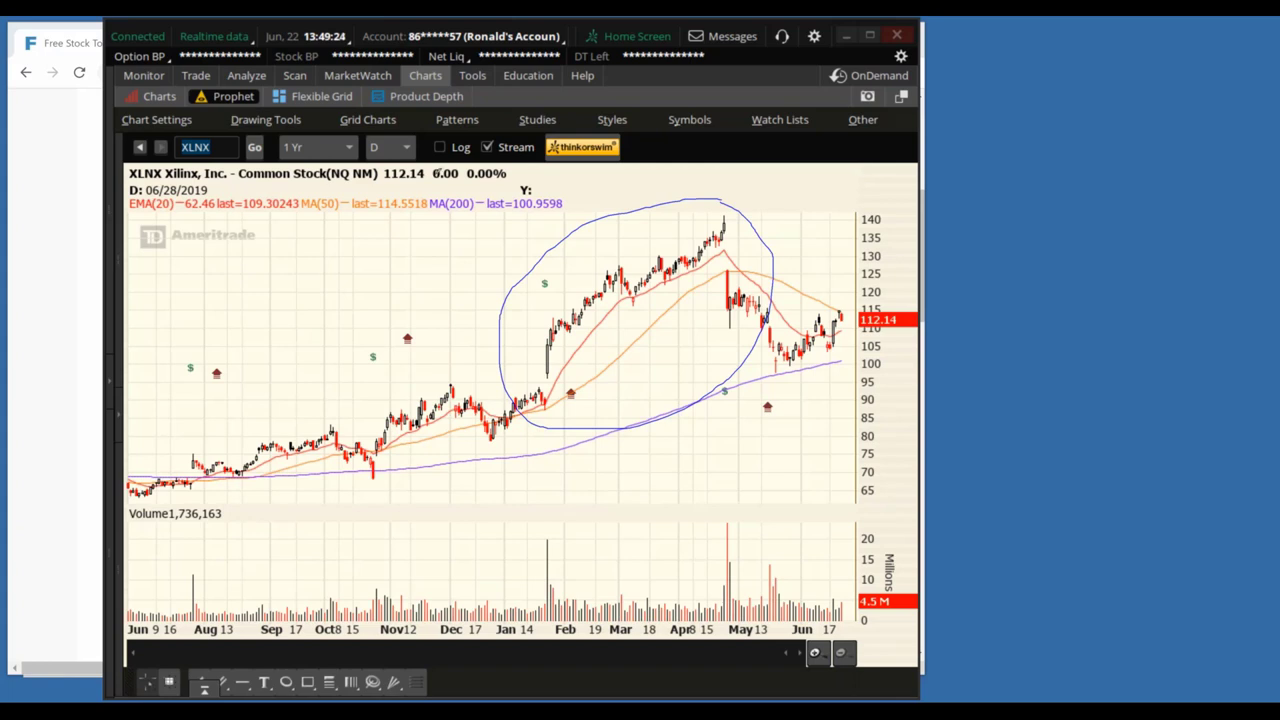
mouse_move(300, 272)
left_mouse_down()
mouse_move(525, 392)
mouse_move(519, 375)
mouse_move(496, 400)
mouse_move(522, 368)
mouse_move(508, 392)
mouse_move(524, 384)
left_mouse_up()
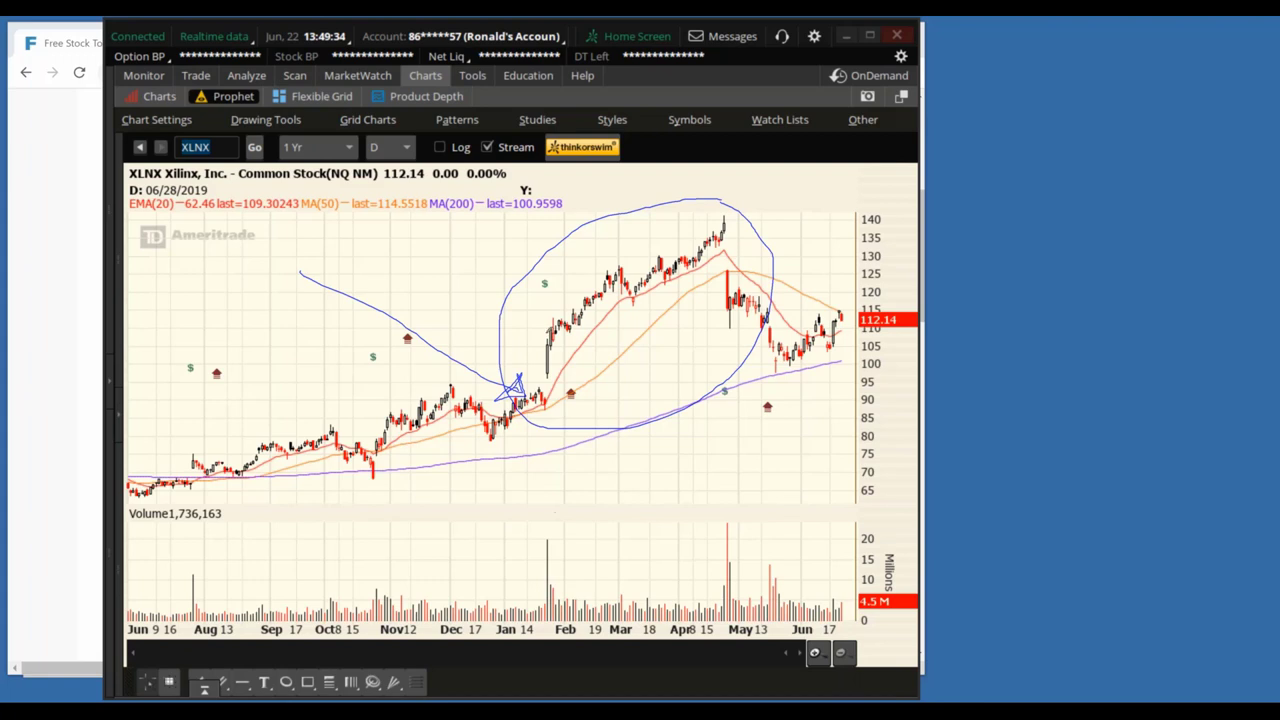
Mark the January earnings symbol with an arrow and an "E", and sketch a zigzag below the prices ending in a rising arrow
left_click_drag(520, 240, 546, 275)
mouse_move(535, 223)
left_mouse_down()
mouse_move(550, 228)
mouse_move(536, 227)
left_mouse_up()
mouse_move(405, 465)
left_mouse_down()
mouse_move(540, 437)
mouse_move(619, 360)
left_mouse_up()
mouse_move(581, 373)
left_mouse_down()
mouse_move(619, 360)
mouse_move(625, 387)
left_mouse_up()
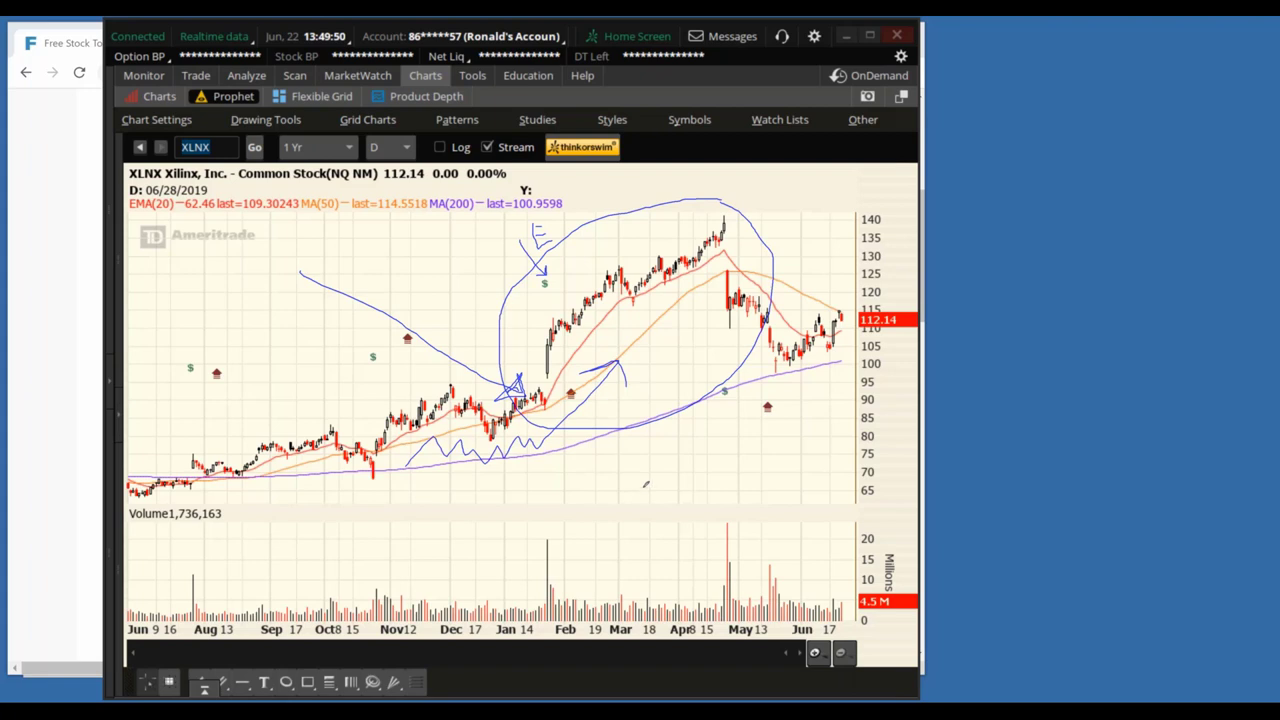
Sketch arrow strokes beneath the end of the zigzag on the XLNX chart, and clear all annotations from it
mouse_move(538, 452)
left_mouse_down()
mouse_move(458, 472)
mouse_move(498, 502)
mouse_move(524, 500)
left_mouse_up()
mouse_move(537, 452)
left_mouse_down()
mouse_move(538, 502)
mouse_move(558, 484)
left_mouse_up()
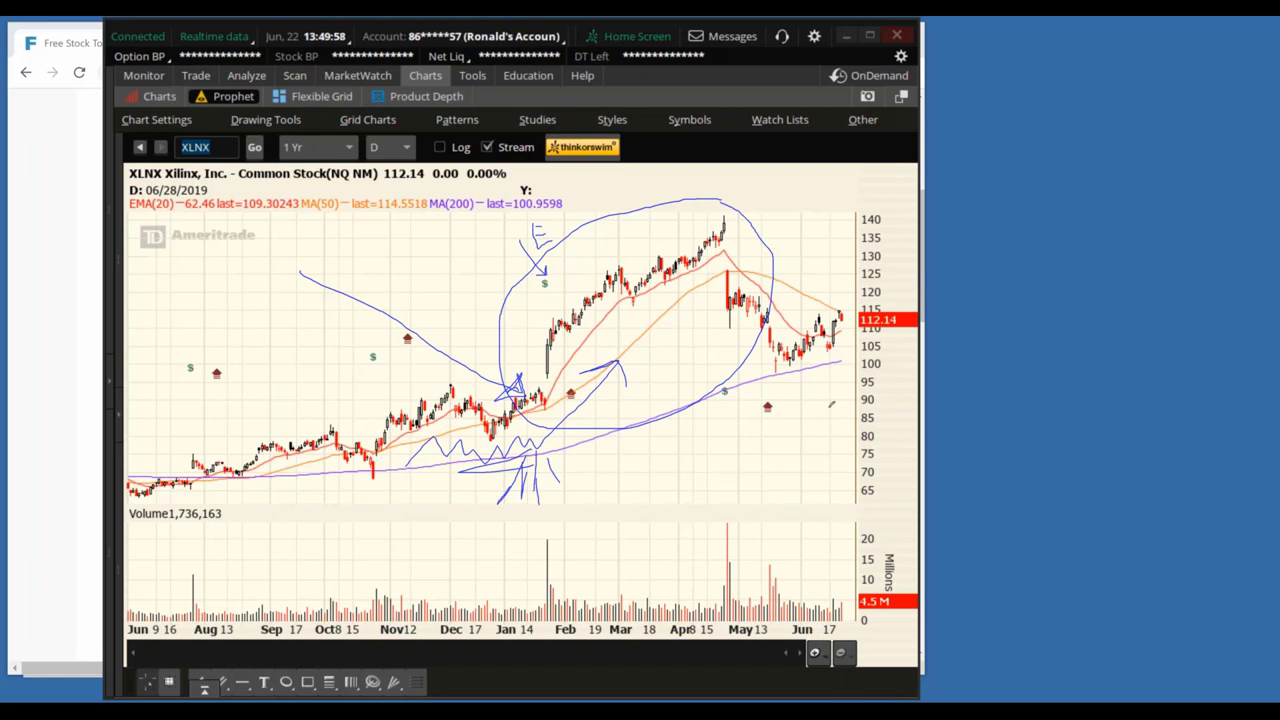
left_click_drag(822, 193, 763, 221)
key("Escape")
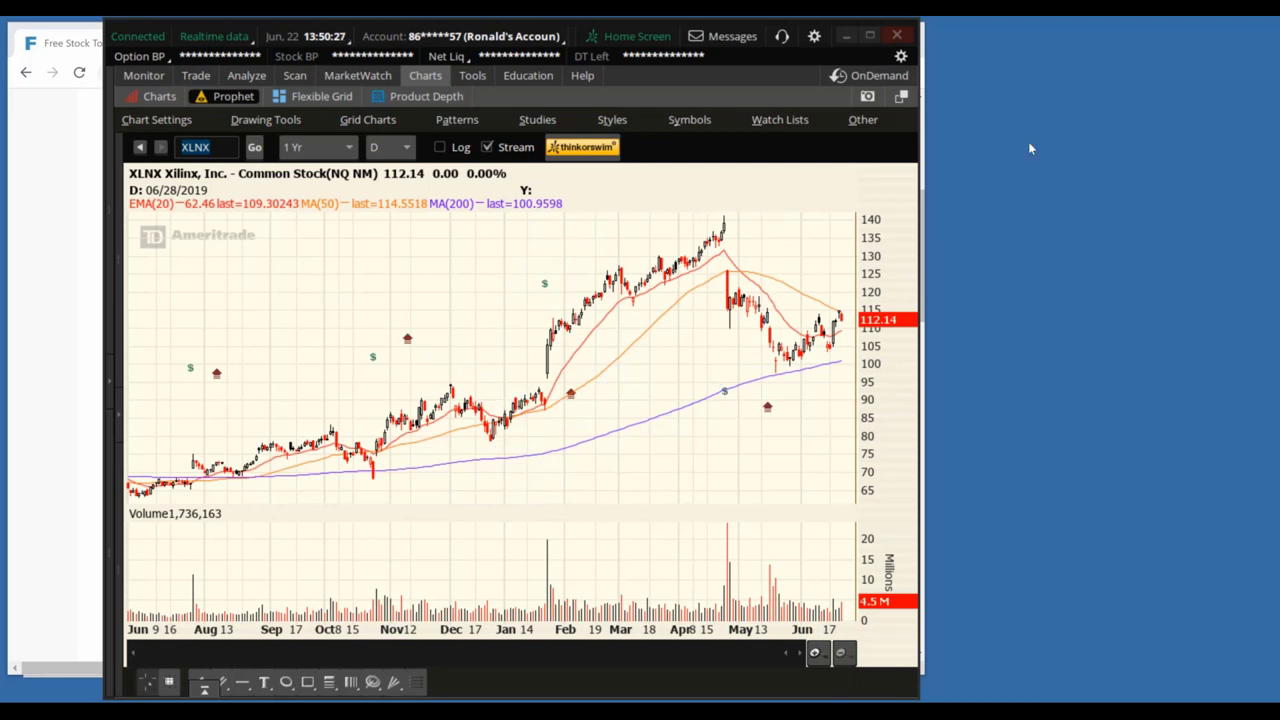
Switch to Financhill and replace GILD with XLNX to load its seasonality chart
key("alt+Tab")
scroll(220, 178, "up", 3)
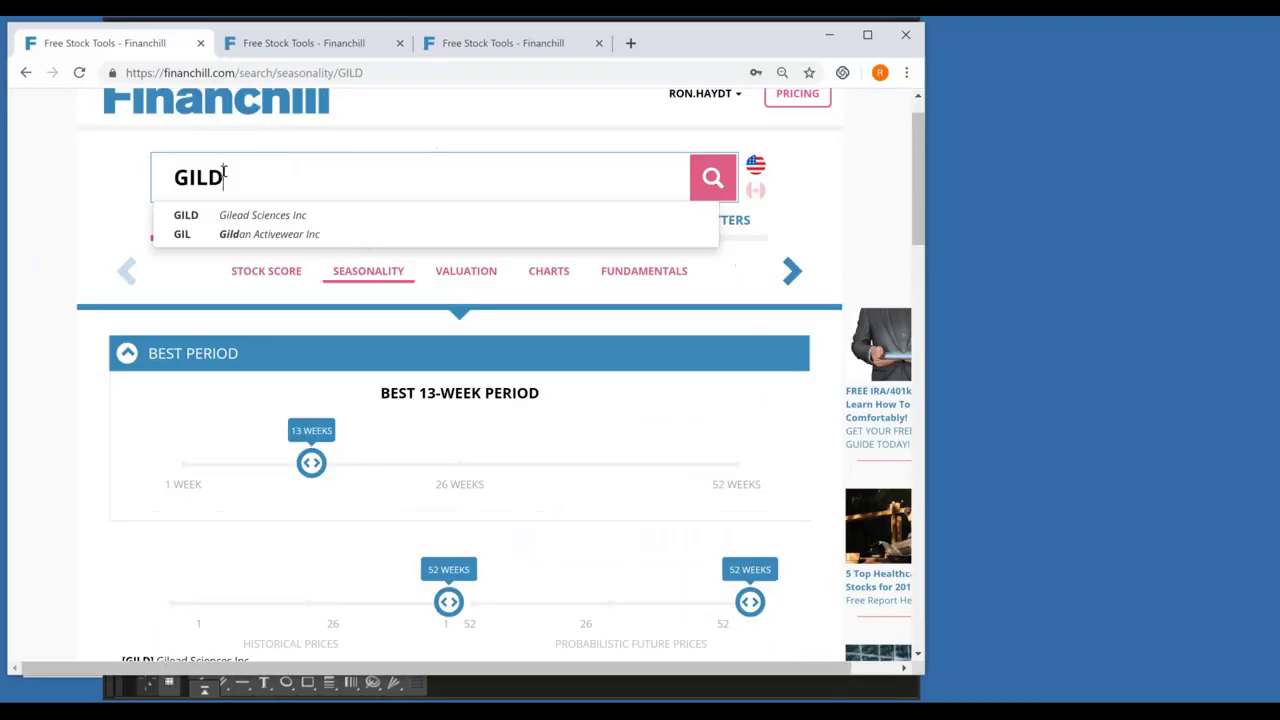
double_click(220, 178)
type("XLNX")
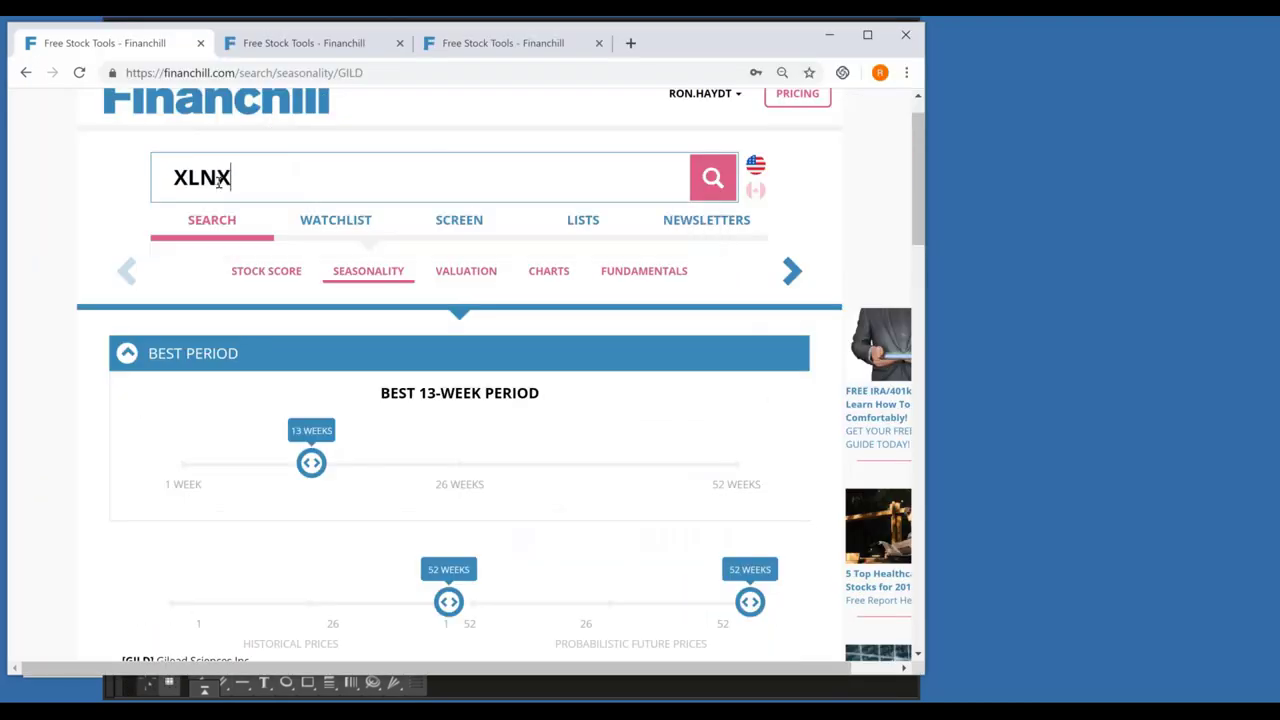
key("Return")
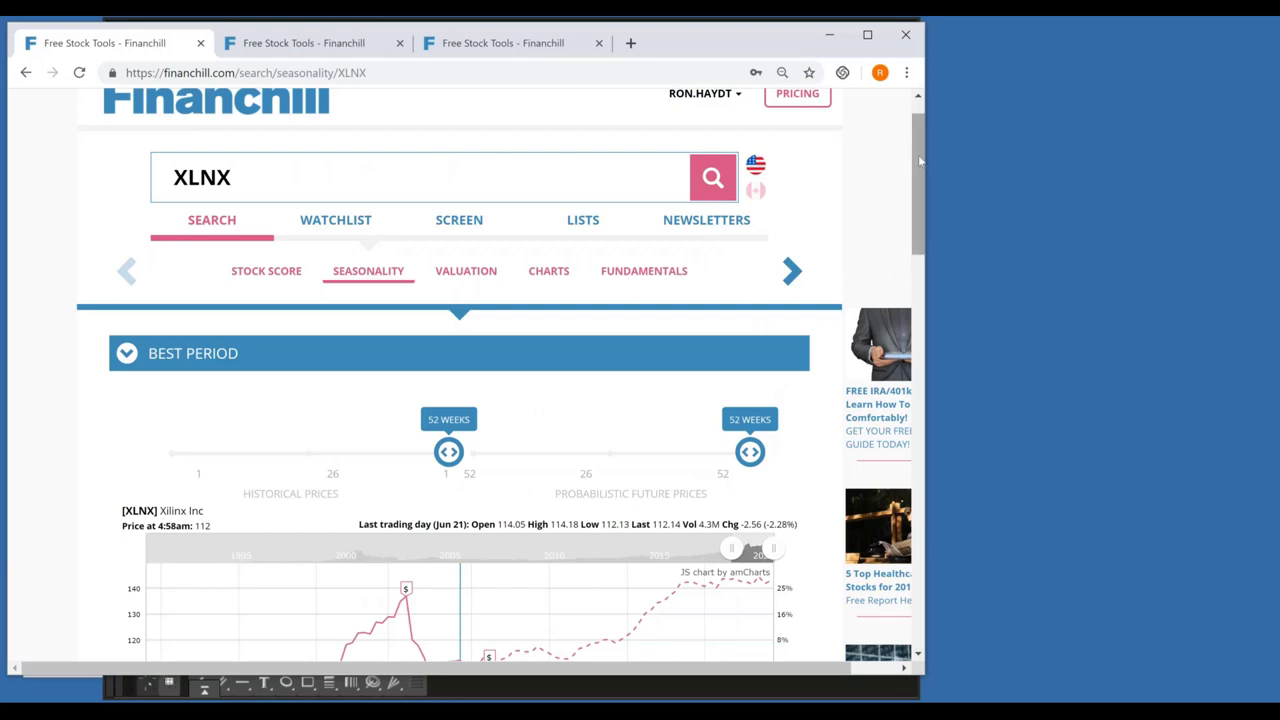
left_click_drag(918, 150, 927, 201)
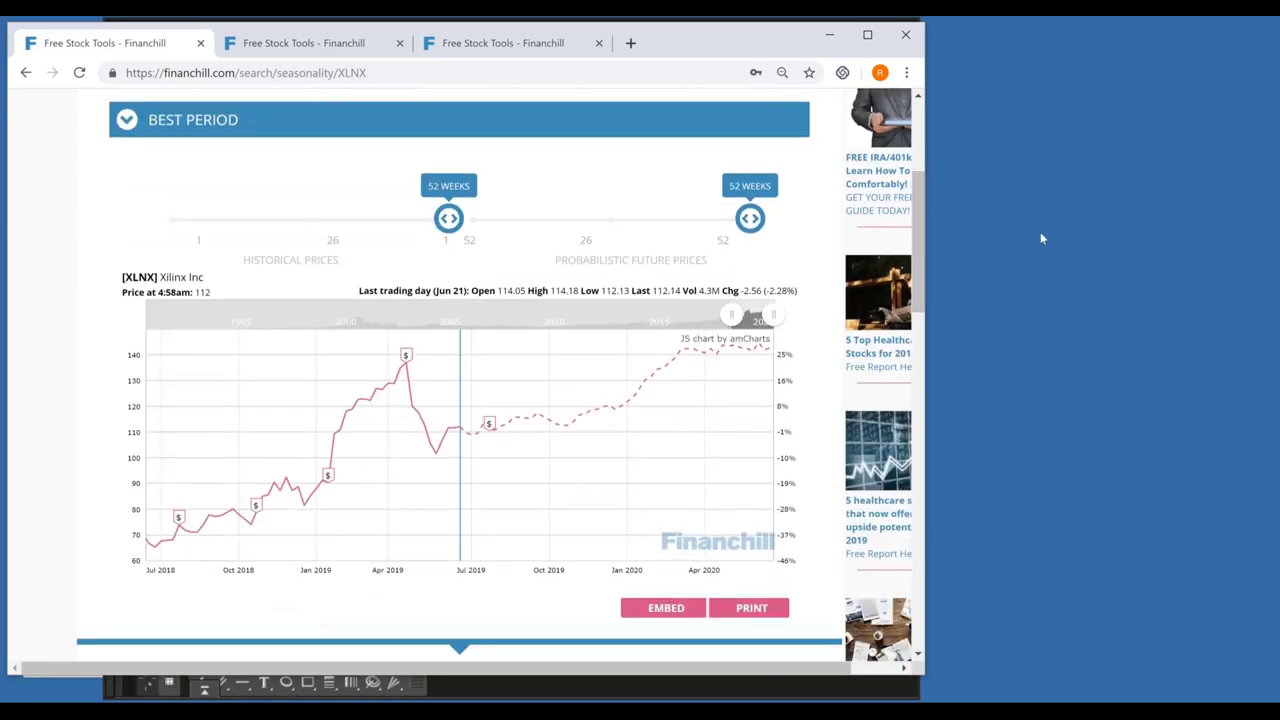
Draw upward arrows from January 2020 and just after April 2020, a rising arrow along the projection and a horizontal arrow above its plateau
left_click(1065, 188)
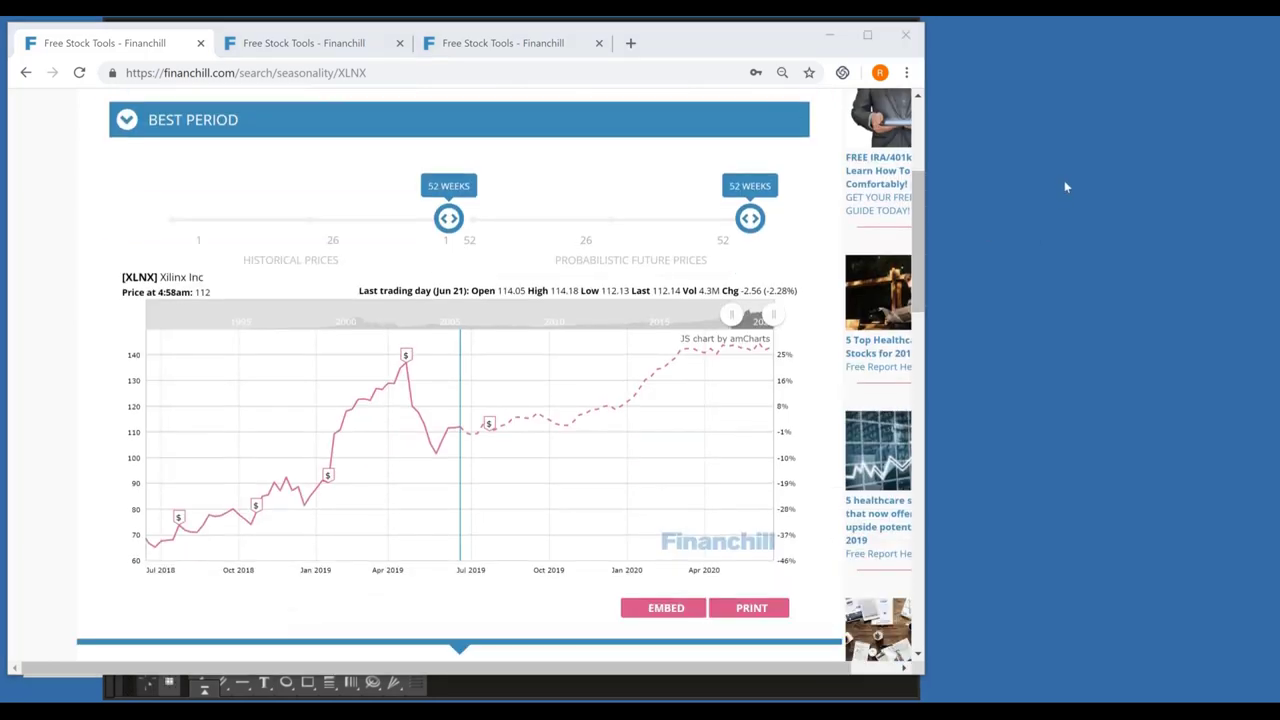
left_click(626, 562)
mouse_move(626, 560)
left_mouse_down()
mouse_move(628, 406)
mouse_move(611, 428)
mouse_move(660, 340)
mouse_move(658, 362)
left_mouse_up()
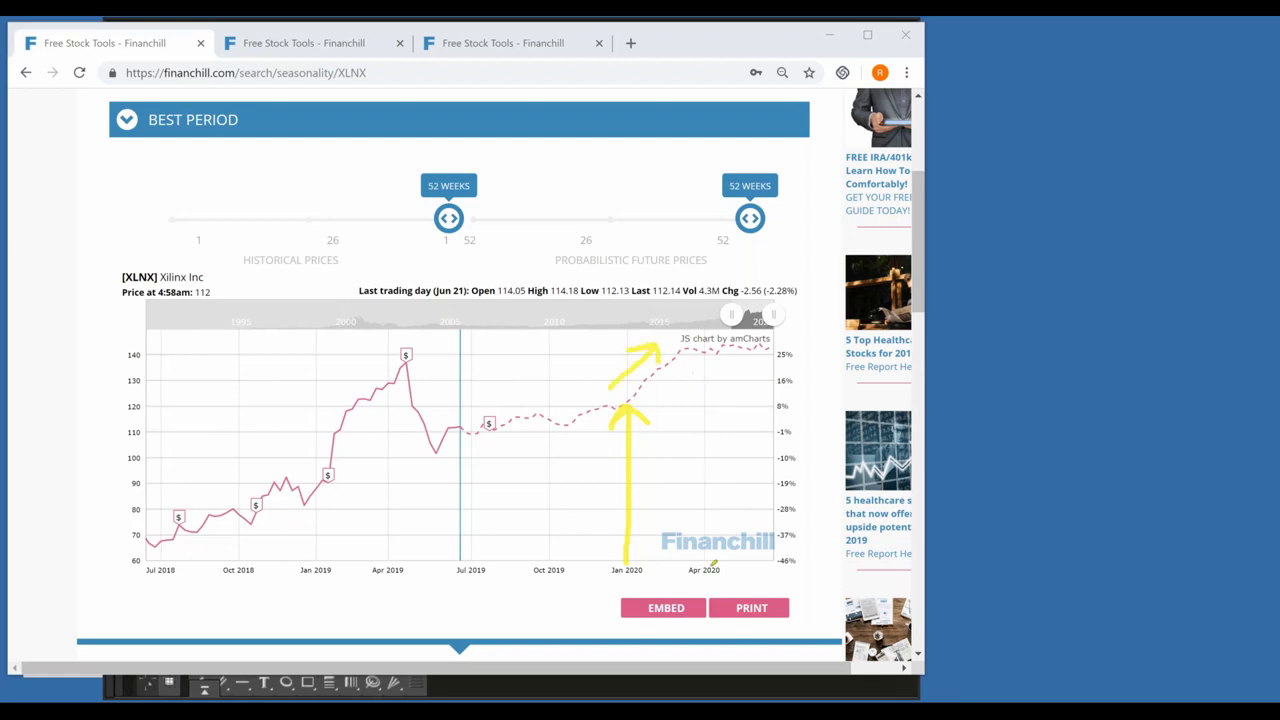
mouse_move(731, 562)
left_mouse_down()
mouse_move(733, 350)
mouse_move(715, 373)
mouse_move(800, 334)
left_mouse_up()
mouse_move(776, 318)
left_mouse_down()
mouse_move(810, 336)
mouse_move(776, 357)
left_mouse_up()
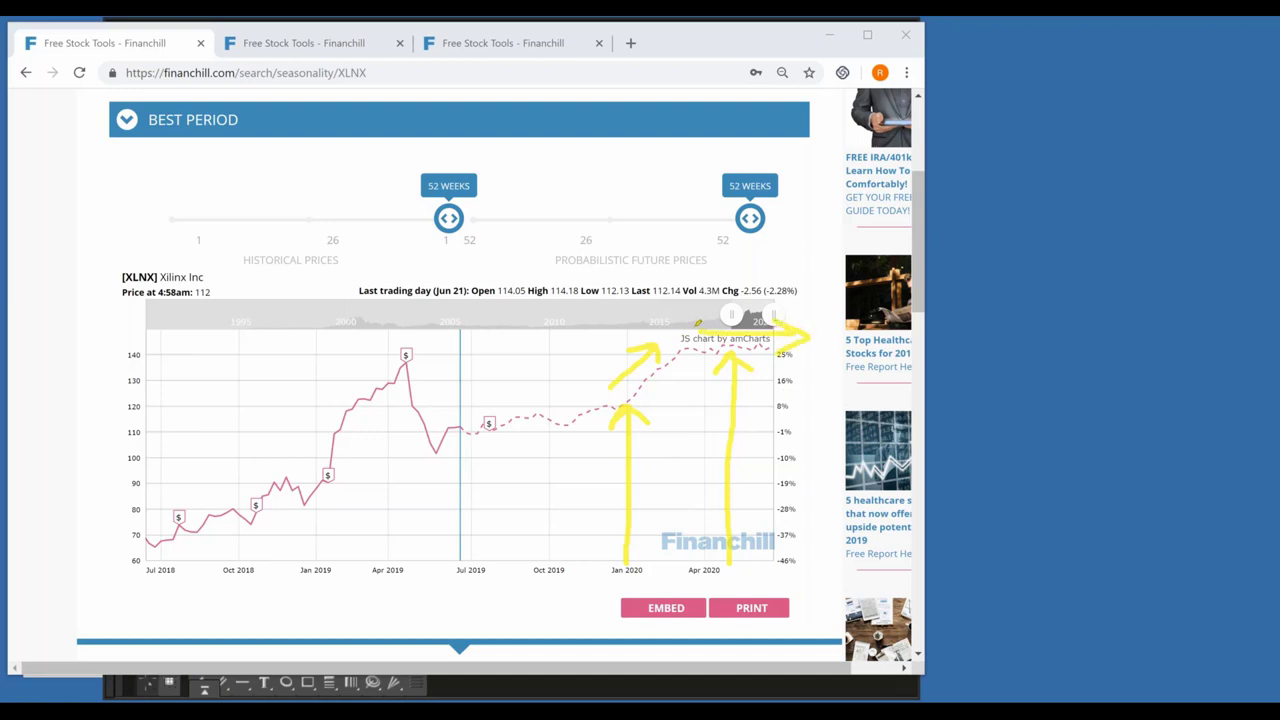
Circle the projected early-2020 rise twice on the XLNX seasonality chart and erase all the annotations
mouse_move(640, 330)
left_mouse_down()
mouse_move(558, 414)
mouse_move(724, 358)
left_mouse_up()
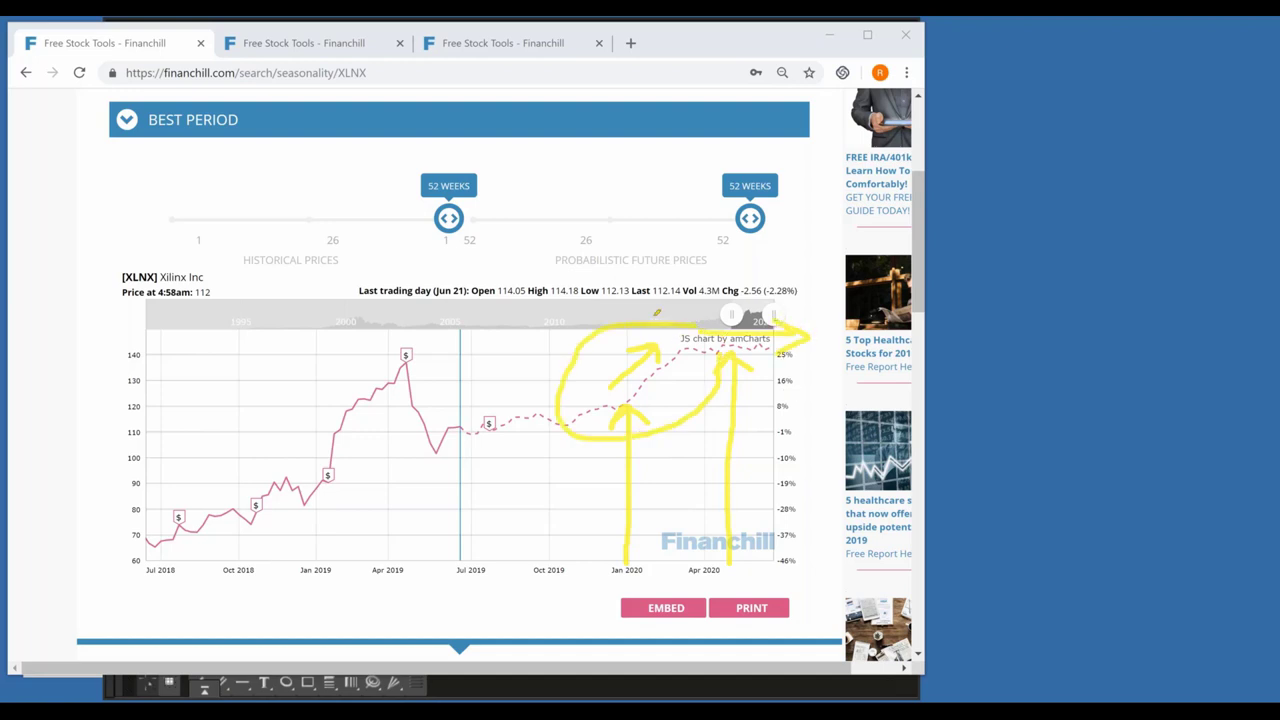
mouse_move(657, 313)
left_mouse_down()
mouse_move(590, 400)
mouse_move(660, 425)
mouse_move(715, 380)
mouse_move(700, 335)
left_mouse_up()
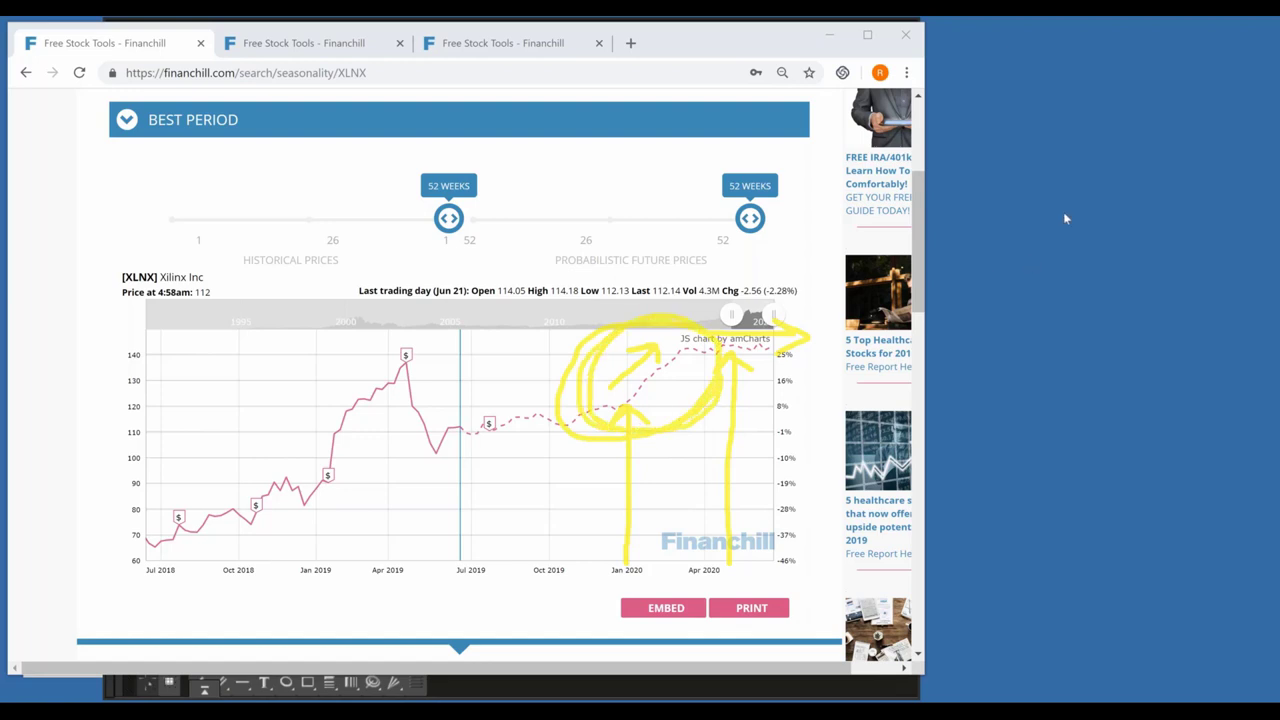
key("Delete")
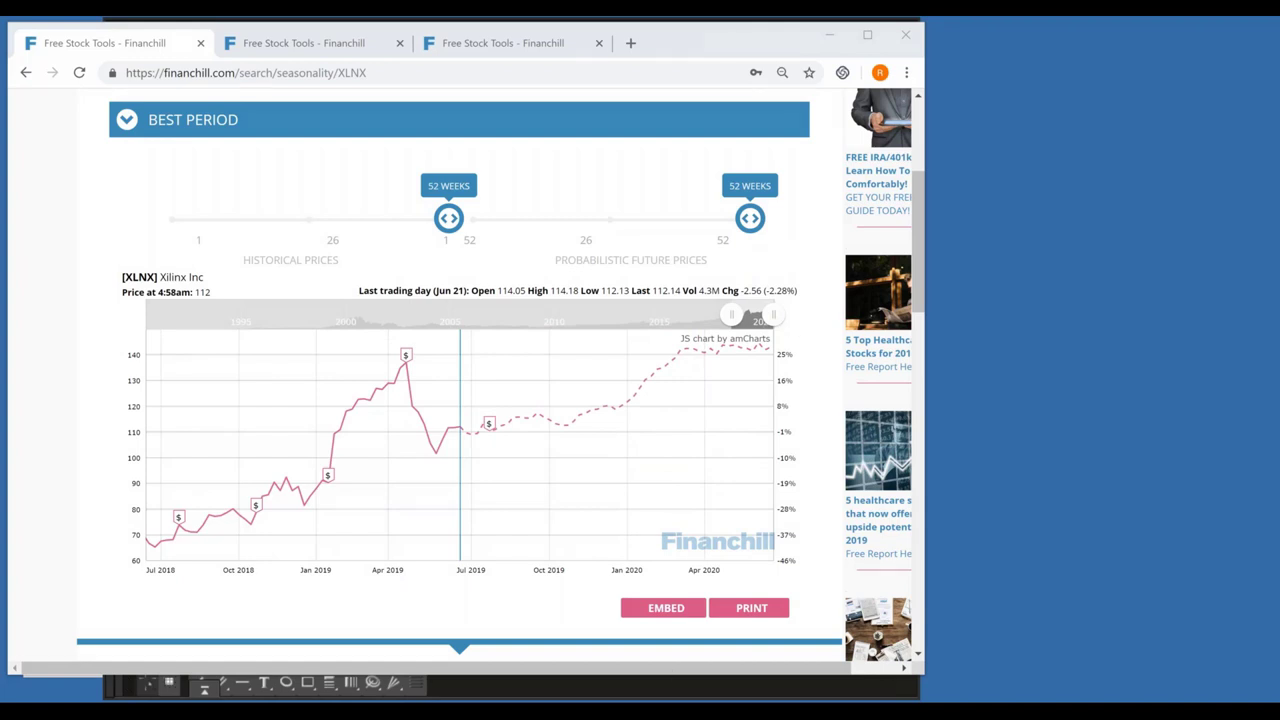
Switch to thinkorswim, zoom the XLNX chart to July 2018 through late January 2019, and restore the full-year view
key("alt+Tab")
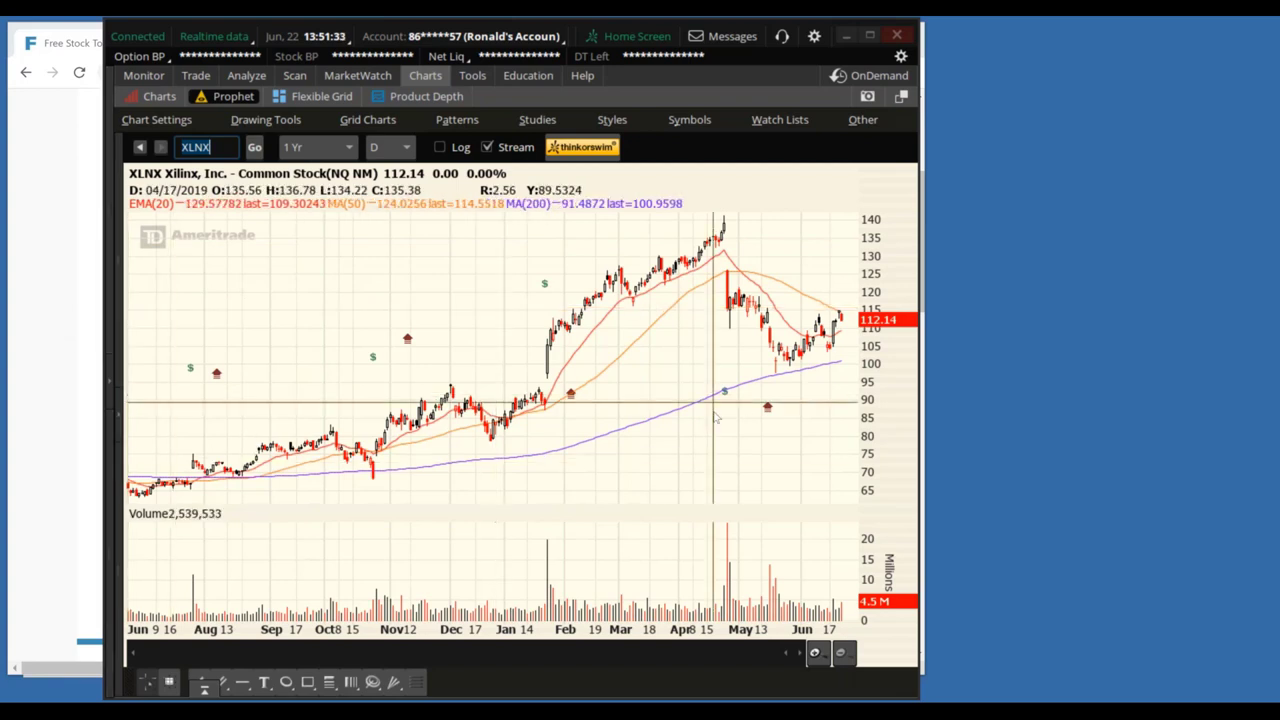
left_click_drag(547, 422, 158, 428)
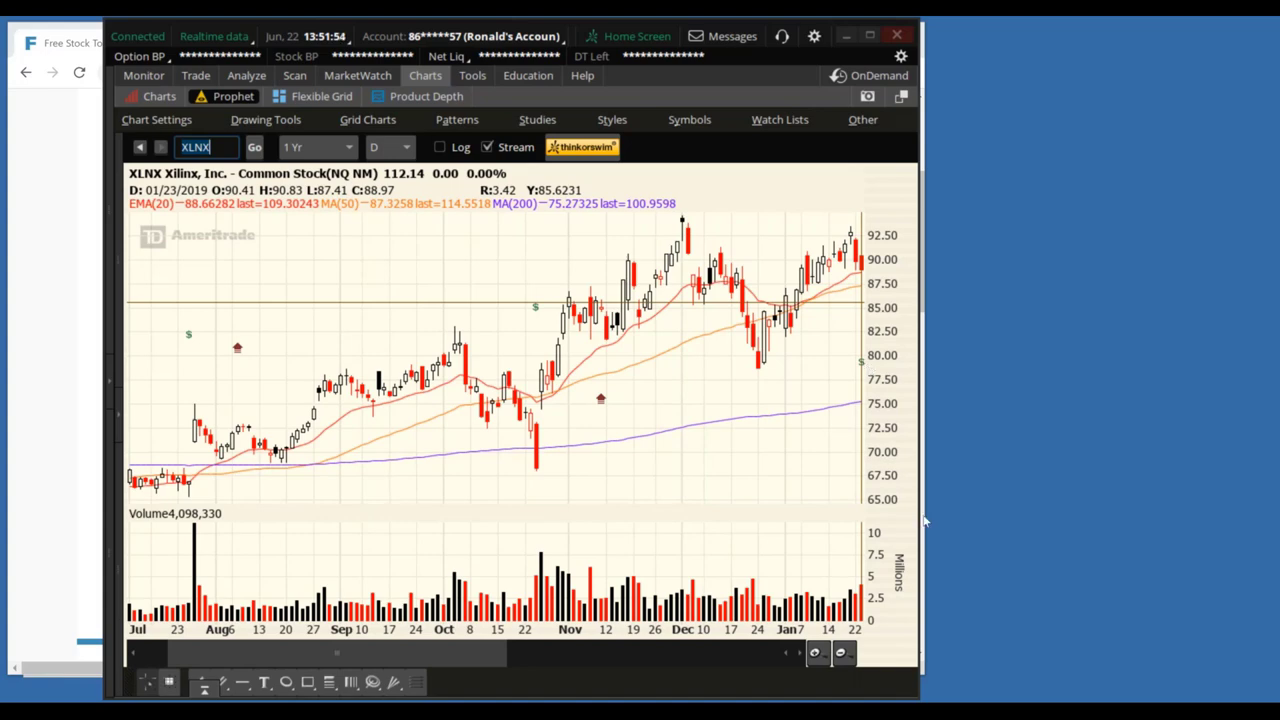
left_click(845, 656)
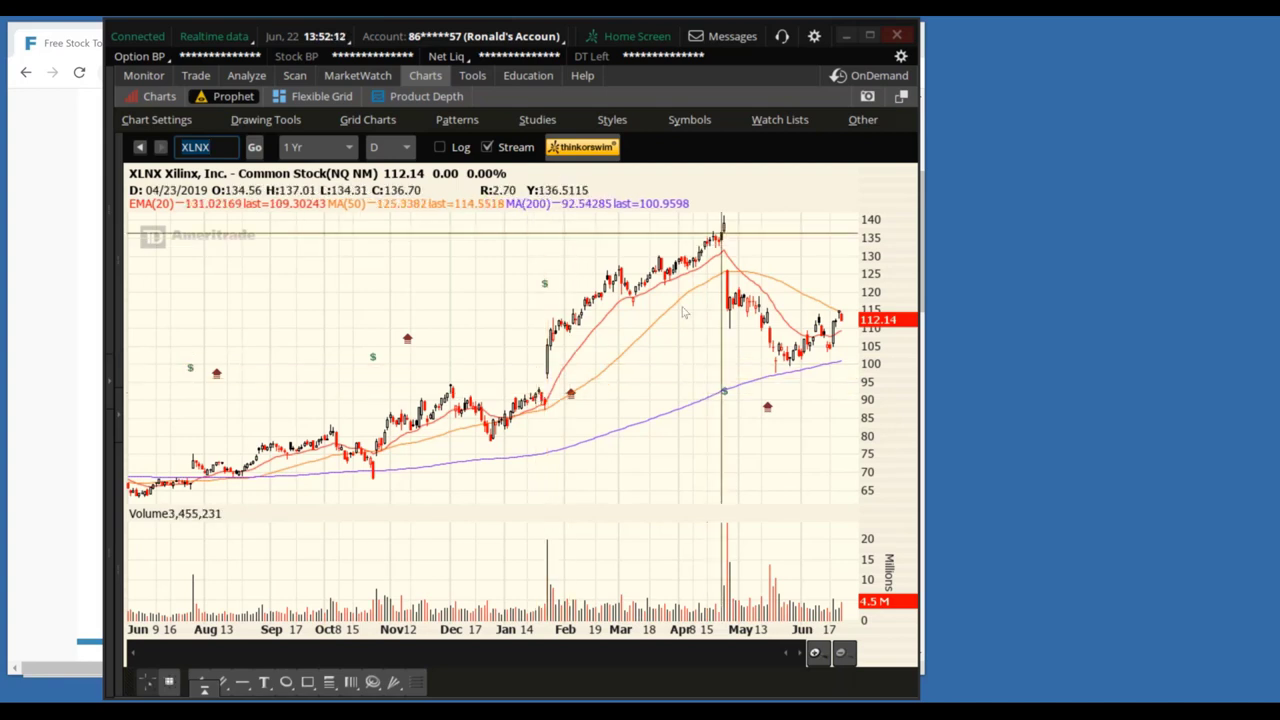
Switch to Financhill, expand the Best Period section for XLNX and examine the highlighted 13-week period on its seasonality chart
key("alt+Tab")
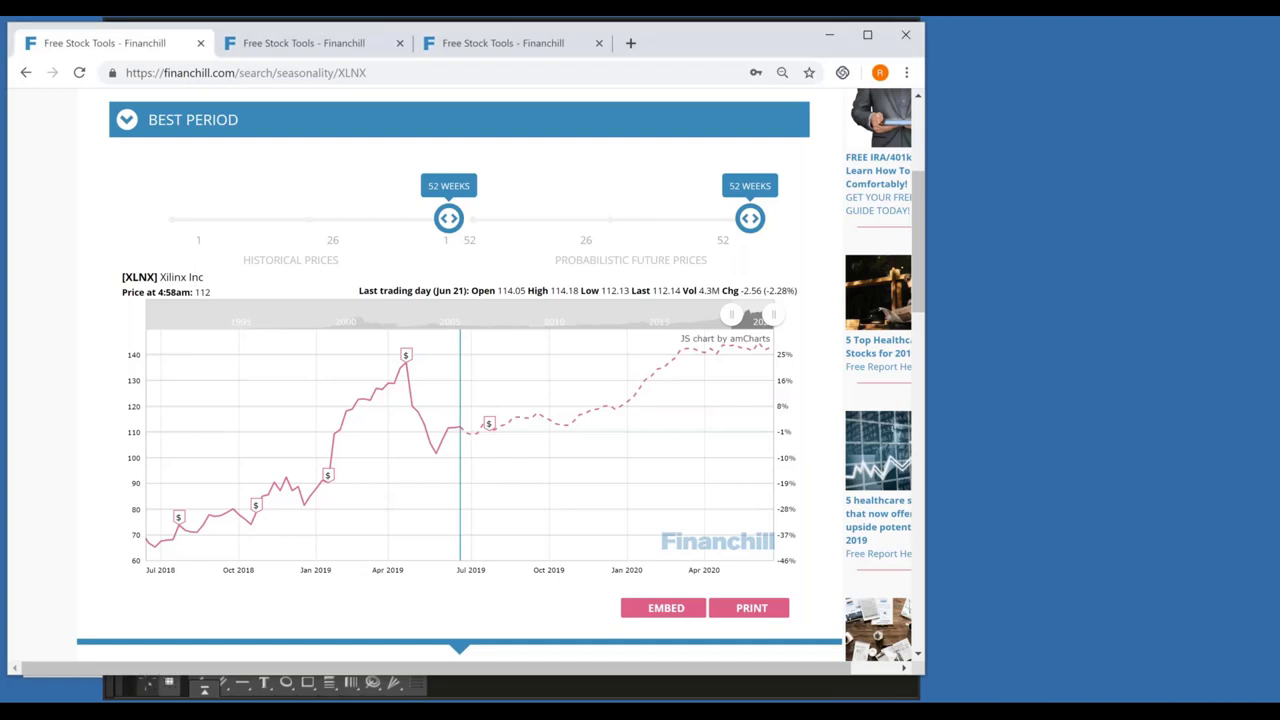
left_click(188, 139)
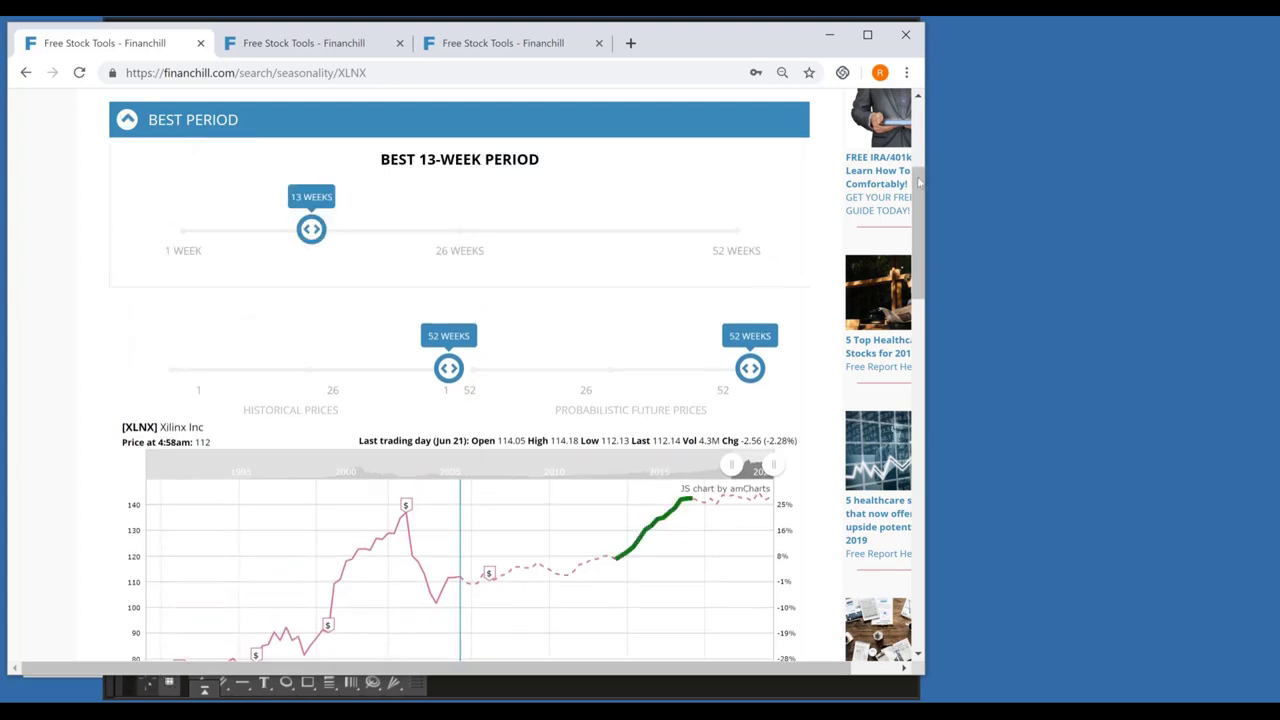
left_click_drag(918, 184, 925, 202)
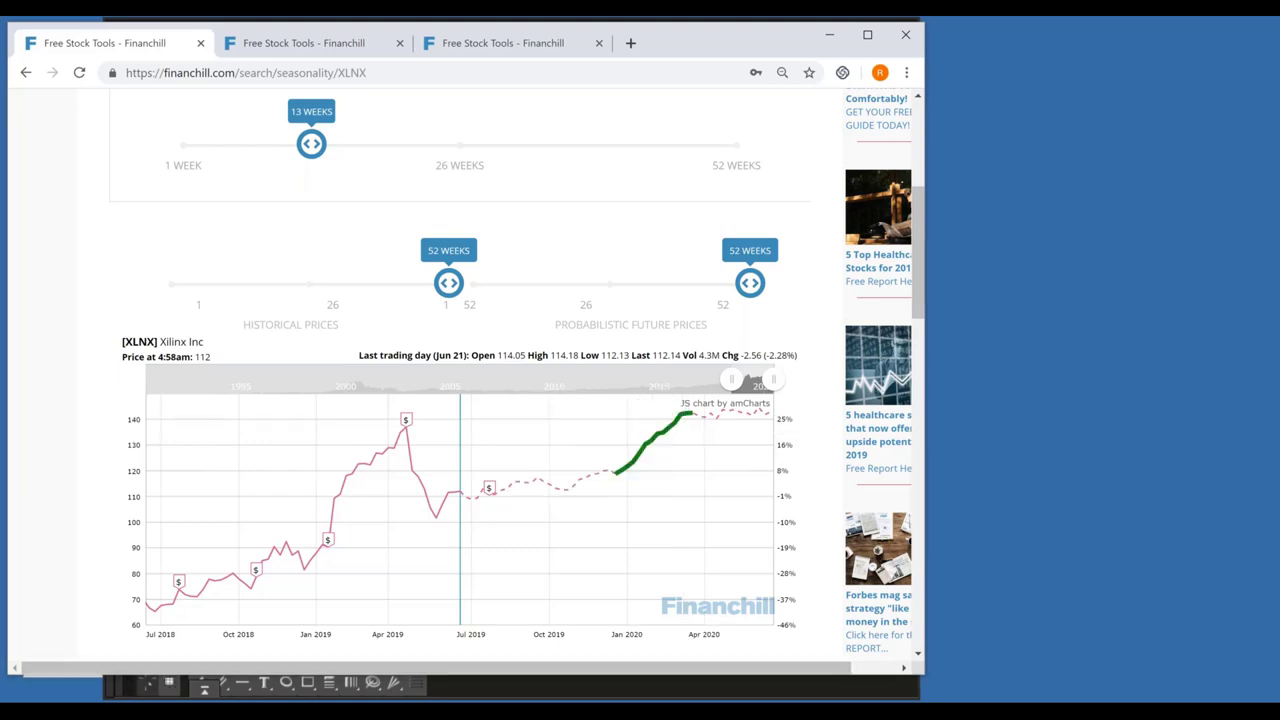
Switch to thinkorswim, open the XLNX thinkBack option chain for January 18, 2019 and highlight the 95-strike call expiring 15 MAR 19
key("alt+Tab")
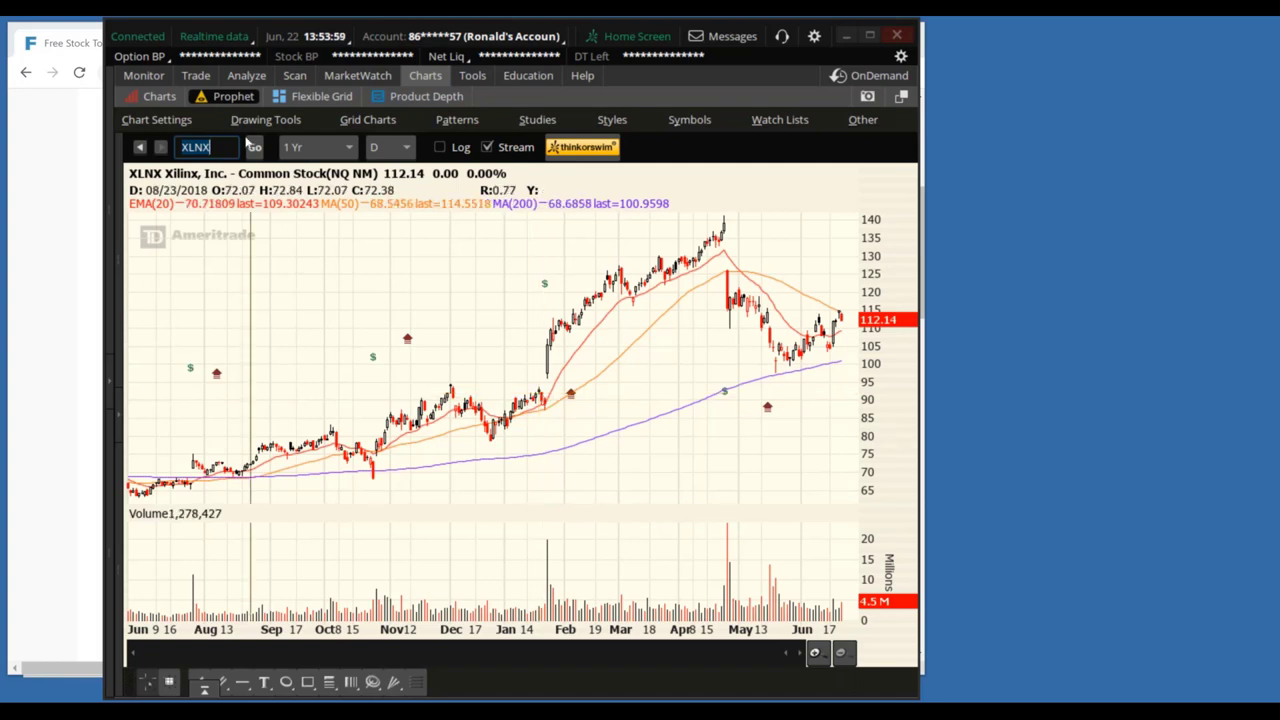
left_click(245, 76)
left_click(243, 79)
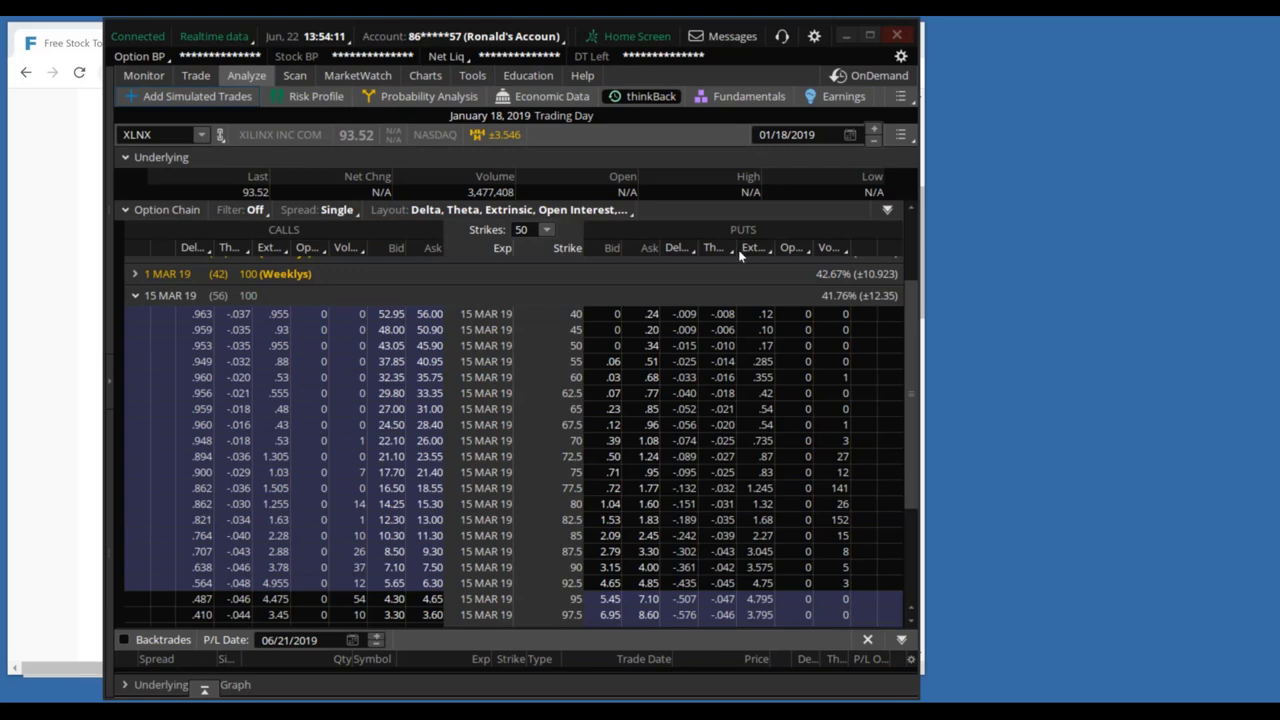
scroll(738, 251, "down", 3)
left_click(257, 524)
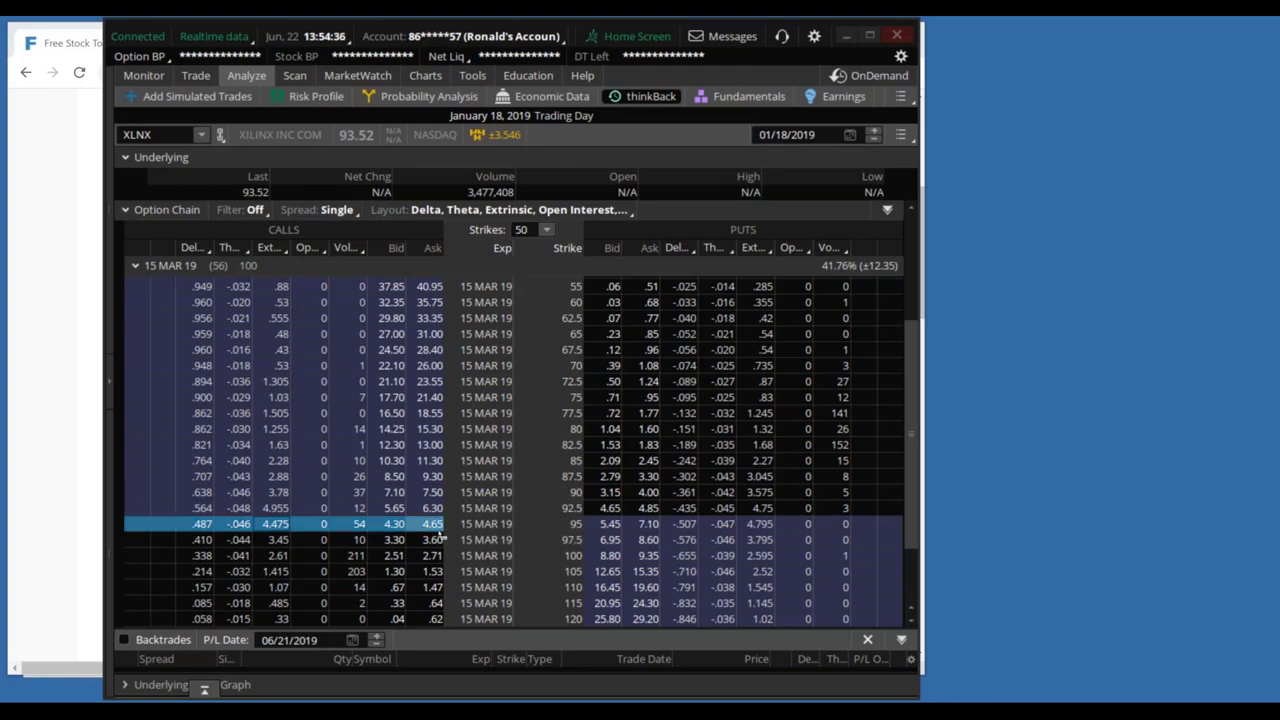
Check the XLNX price chart, then set the thinkBack date to 03/01/2019 and highlight the 15 MAR 19 95-strike call
left_click(423, 76)
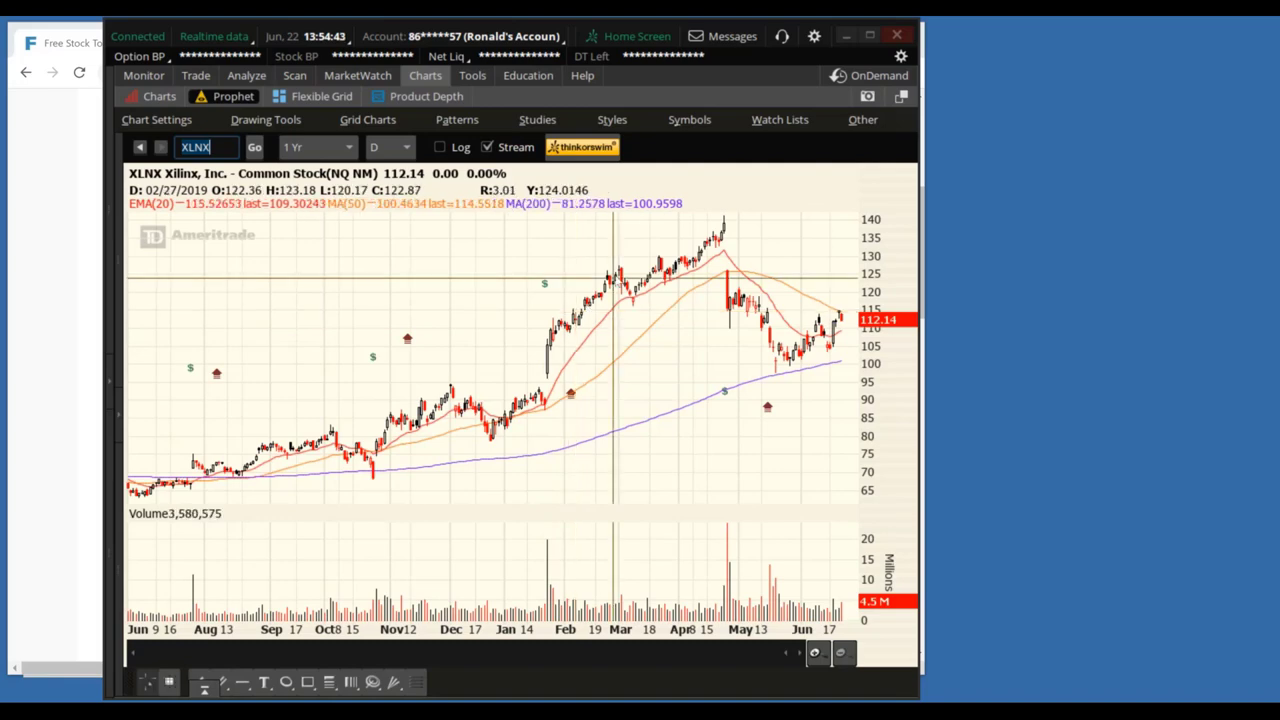
left_click(245, 77)
left_click(849, 135)
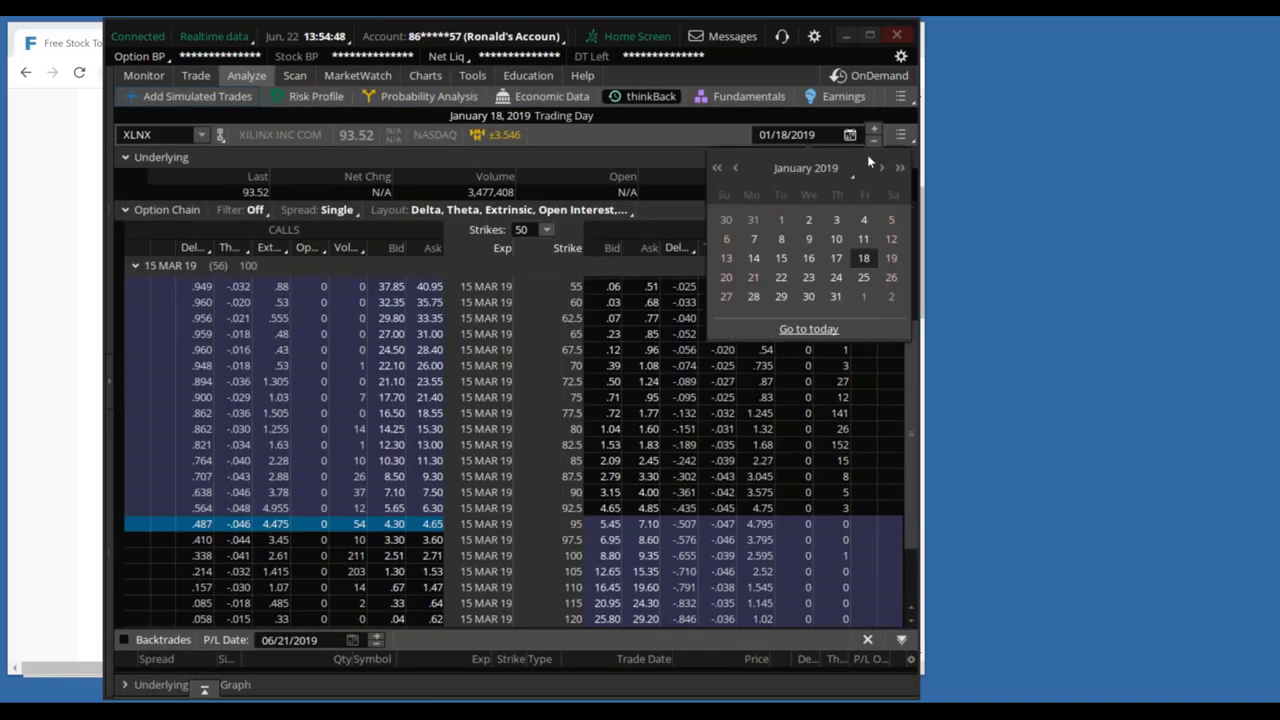
left_click(880, 168)
left_click(880, 168)
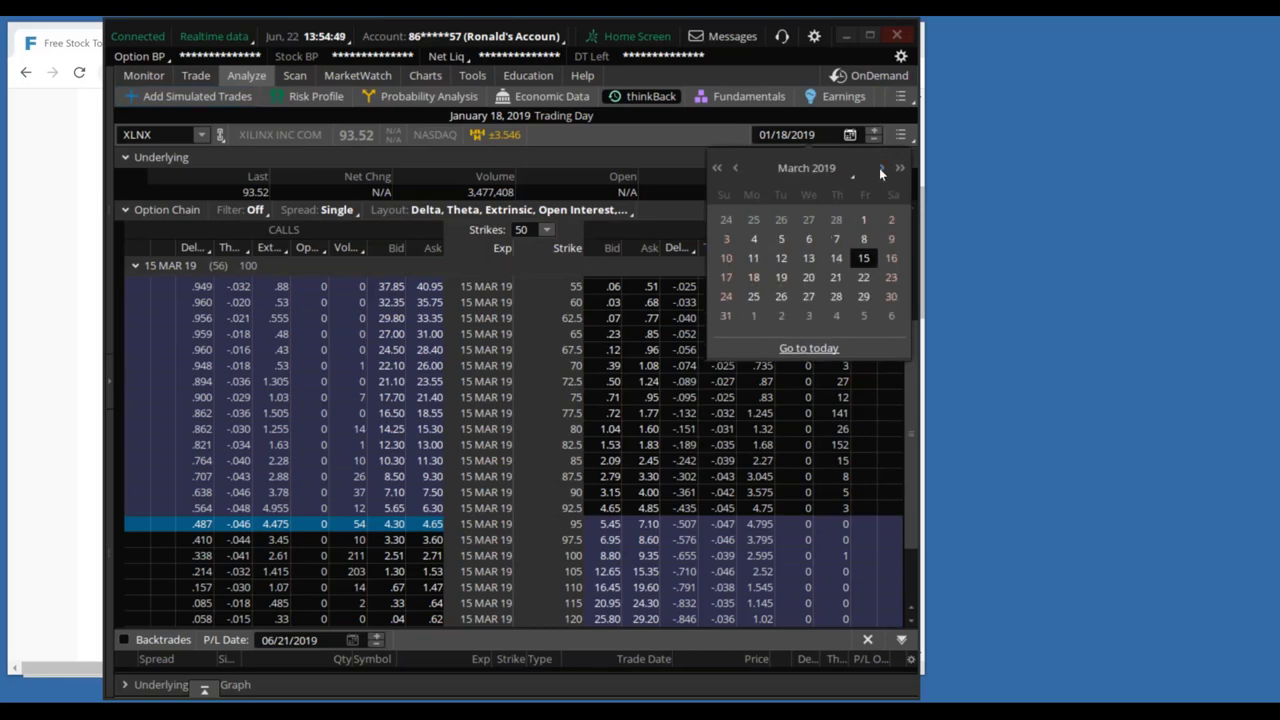
left_click(864, 220)
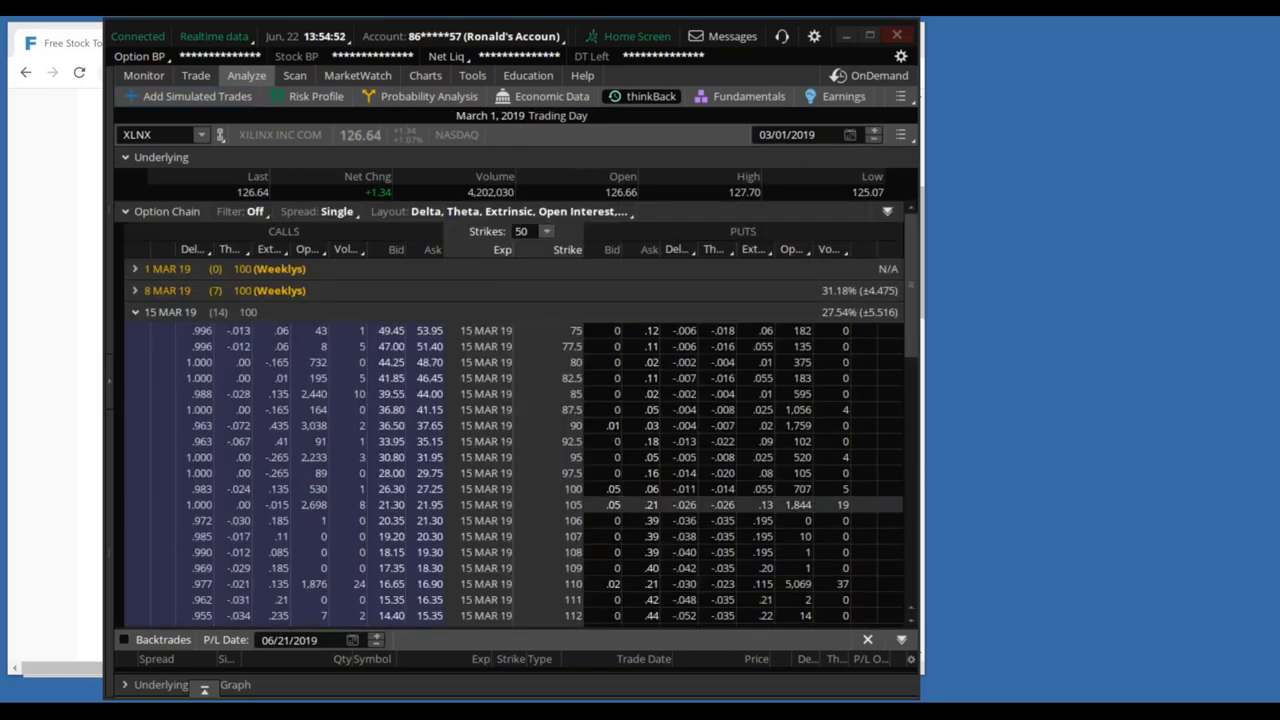
left_click(392, 461)
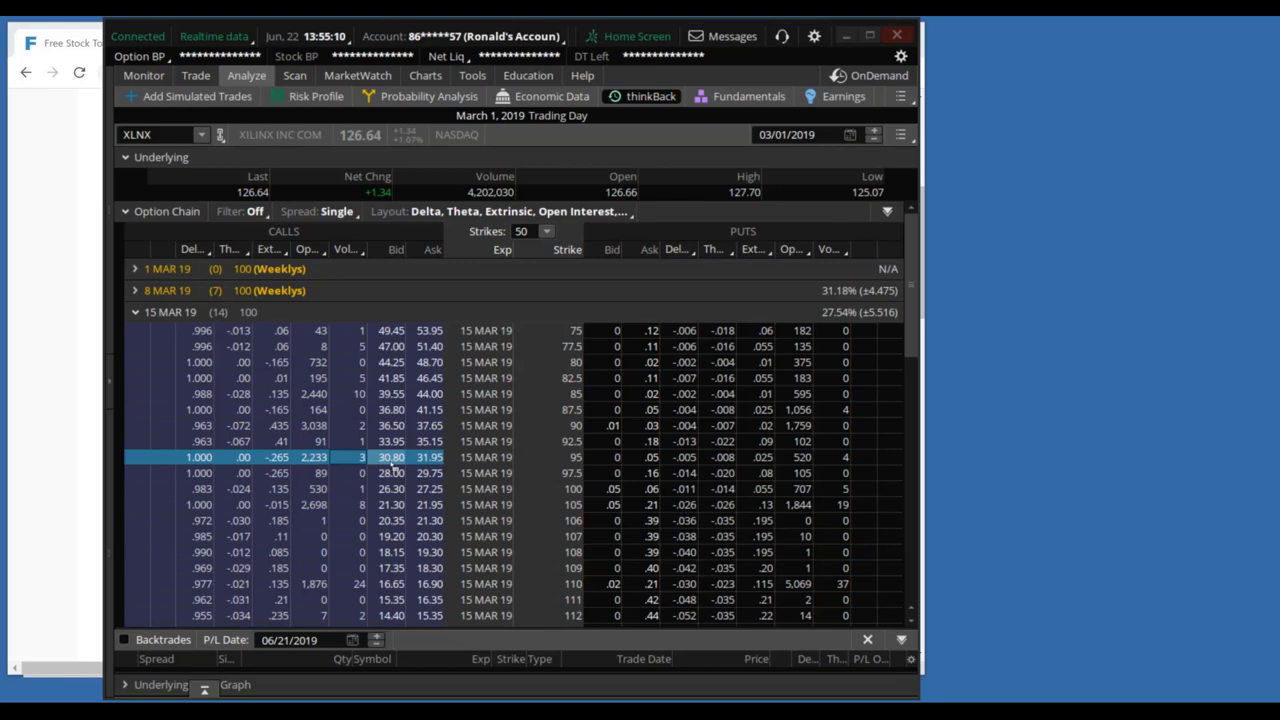
Check the January 24 price gap on the XLNX chart and set the thinkBack date to 01/24/2019
left_click(435, 78)
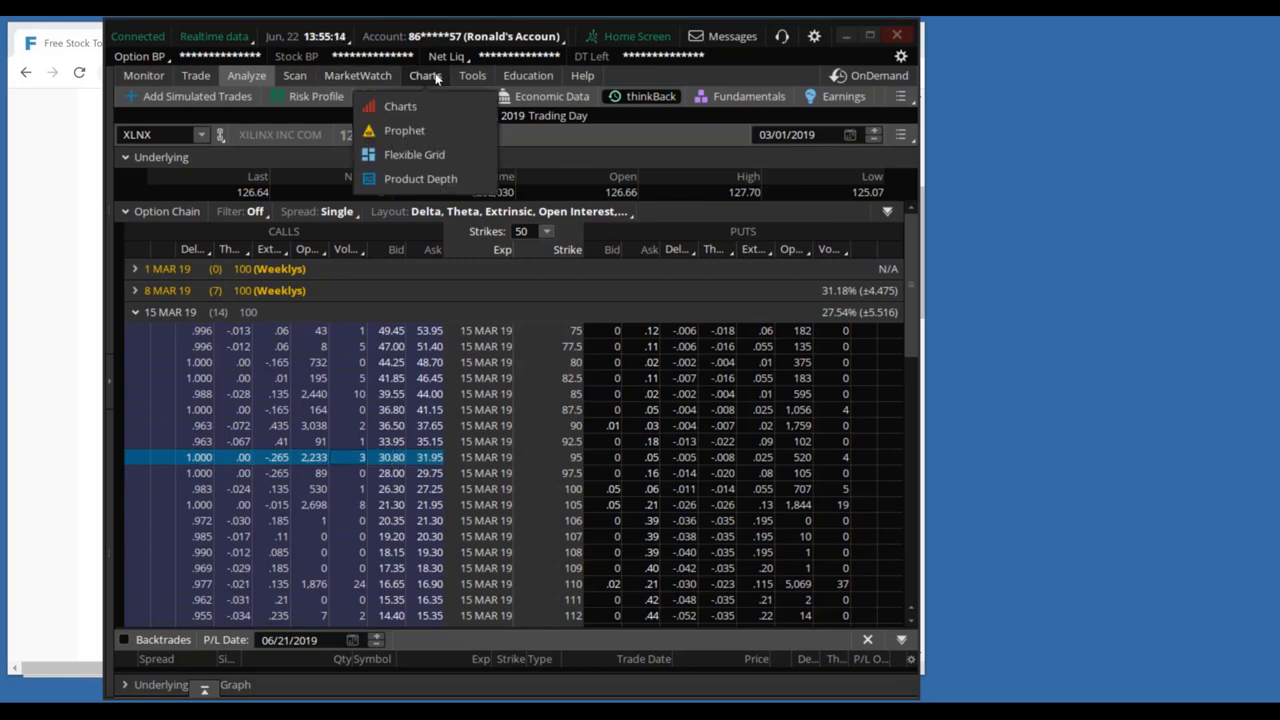
left_click(435, 78)
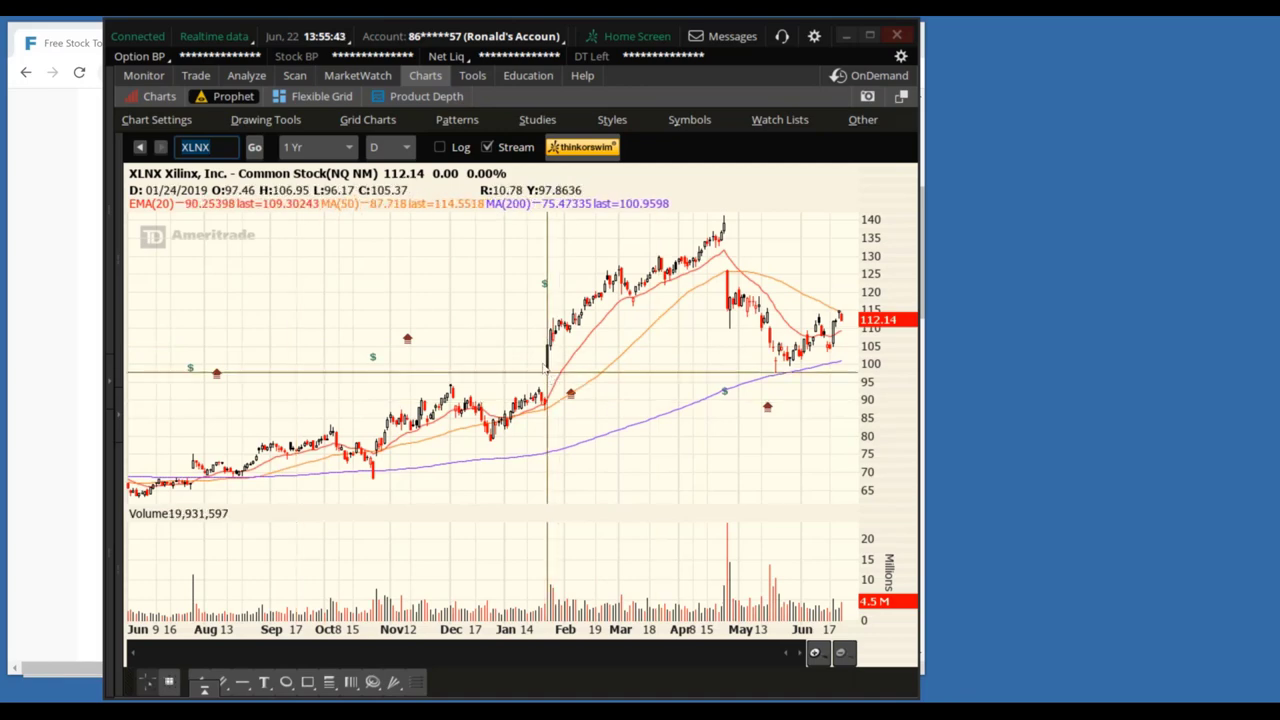
left_click(246, 75)
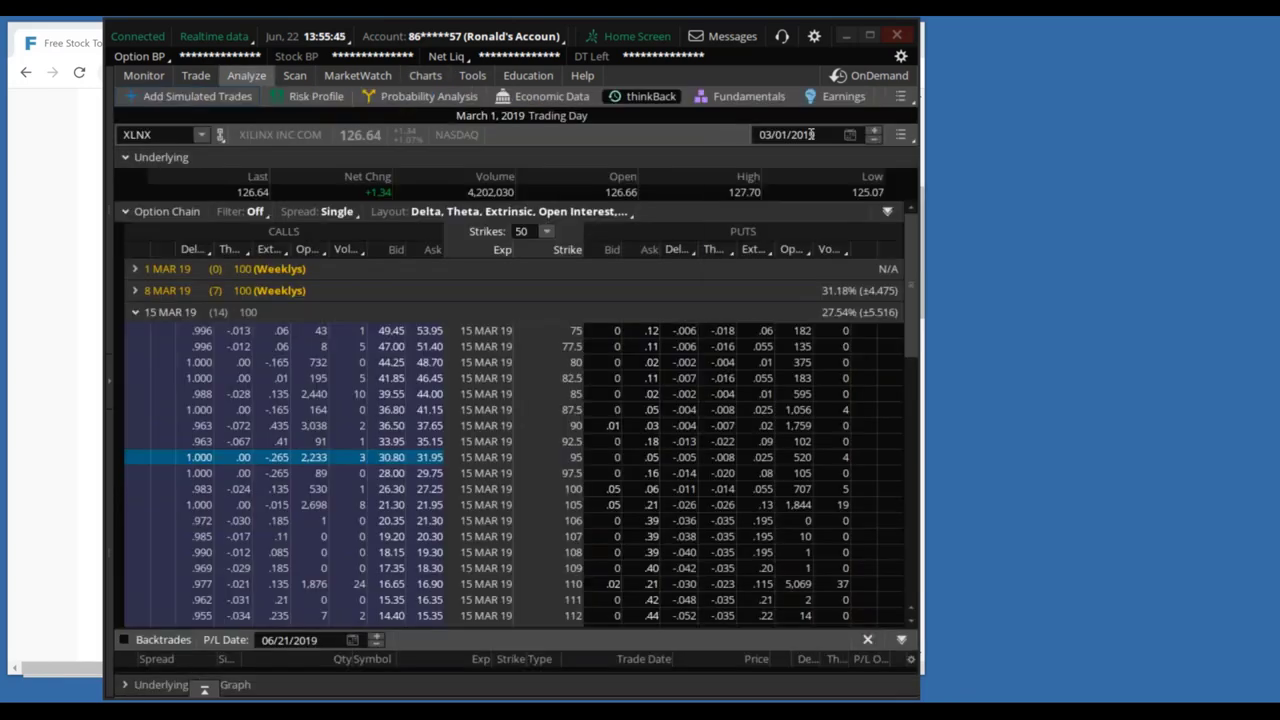
left_click(850, 134)
left_click(737, 168)
left_click(737, 169)
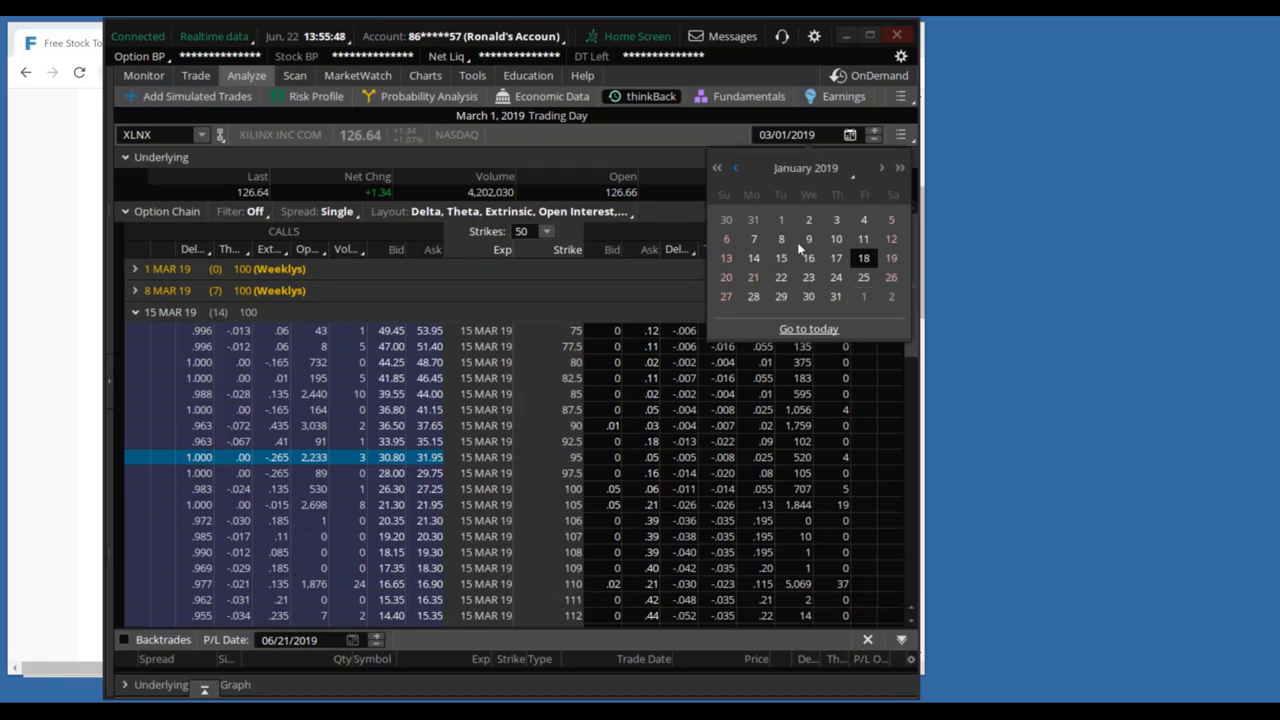
left_click(835, 280)
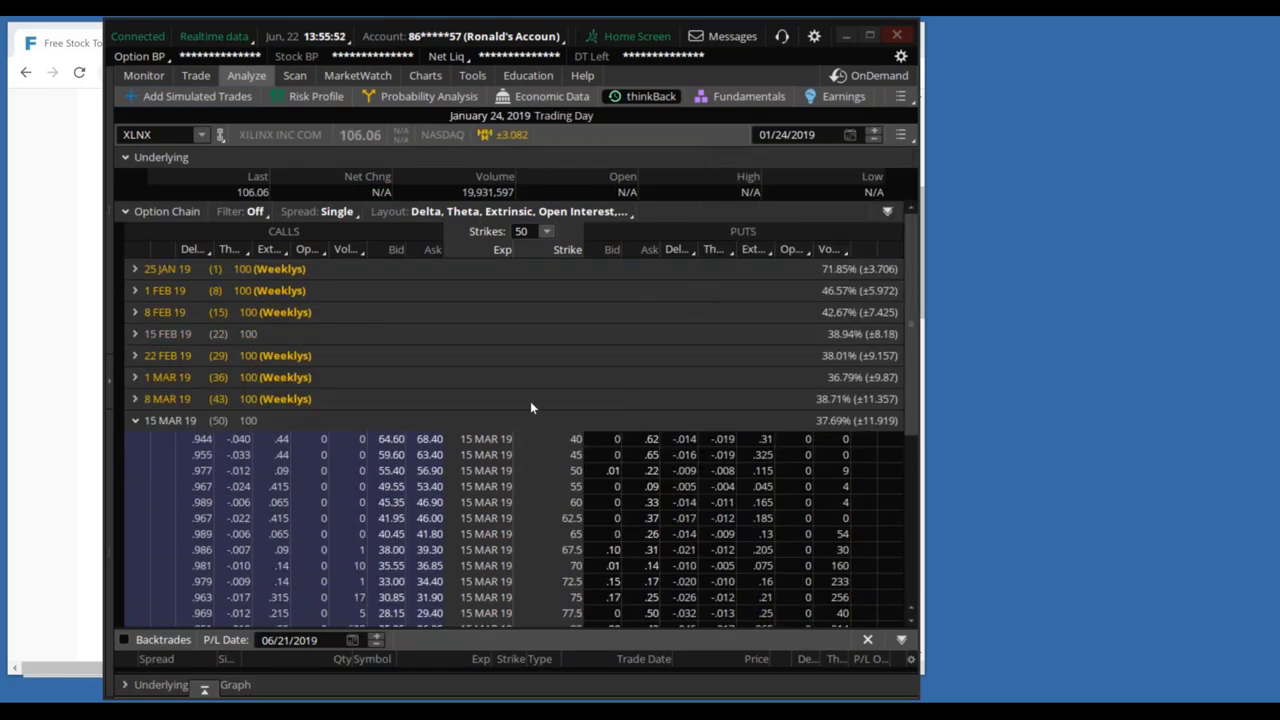
Find and highlight the 110-strike call in the 15 MAR 19 expiration of the XLNX option chain
scroll(530, 407, "down", 3)
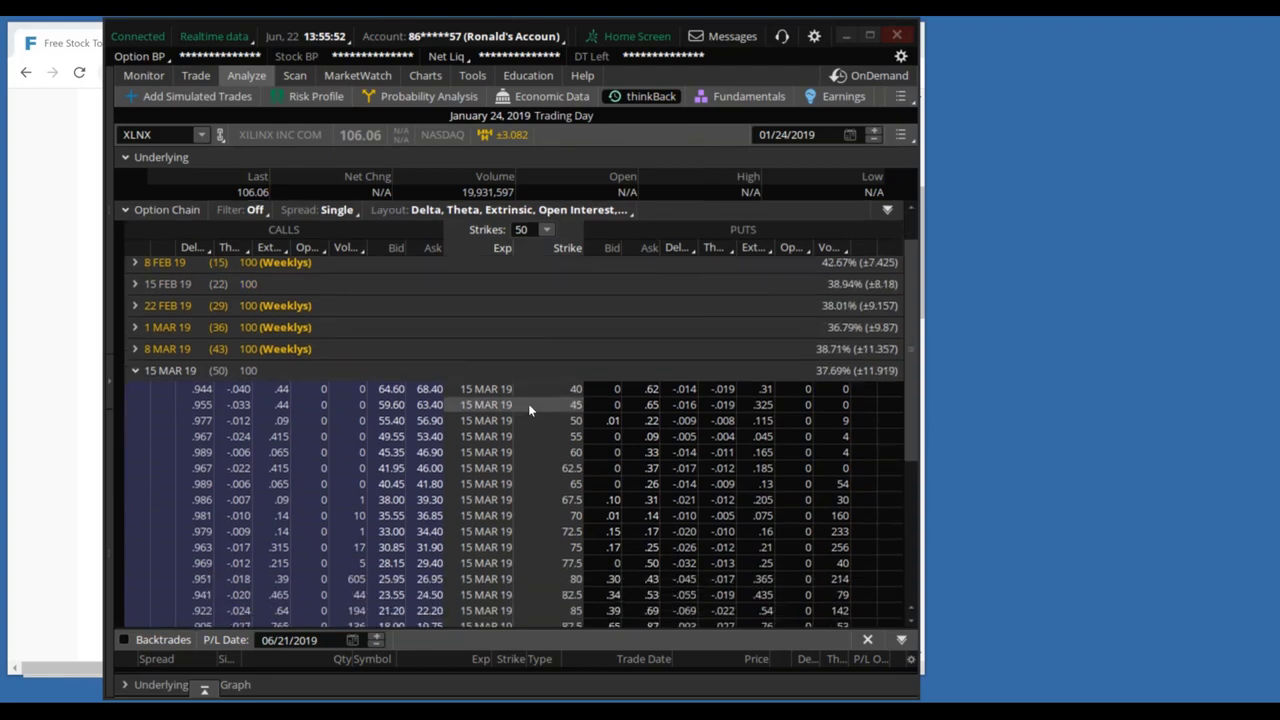
scroll(528, 403, "down", 5)
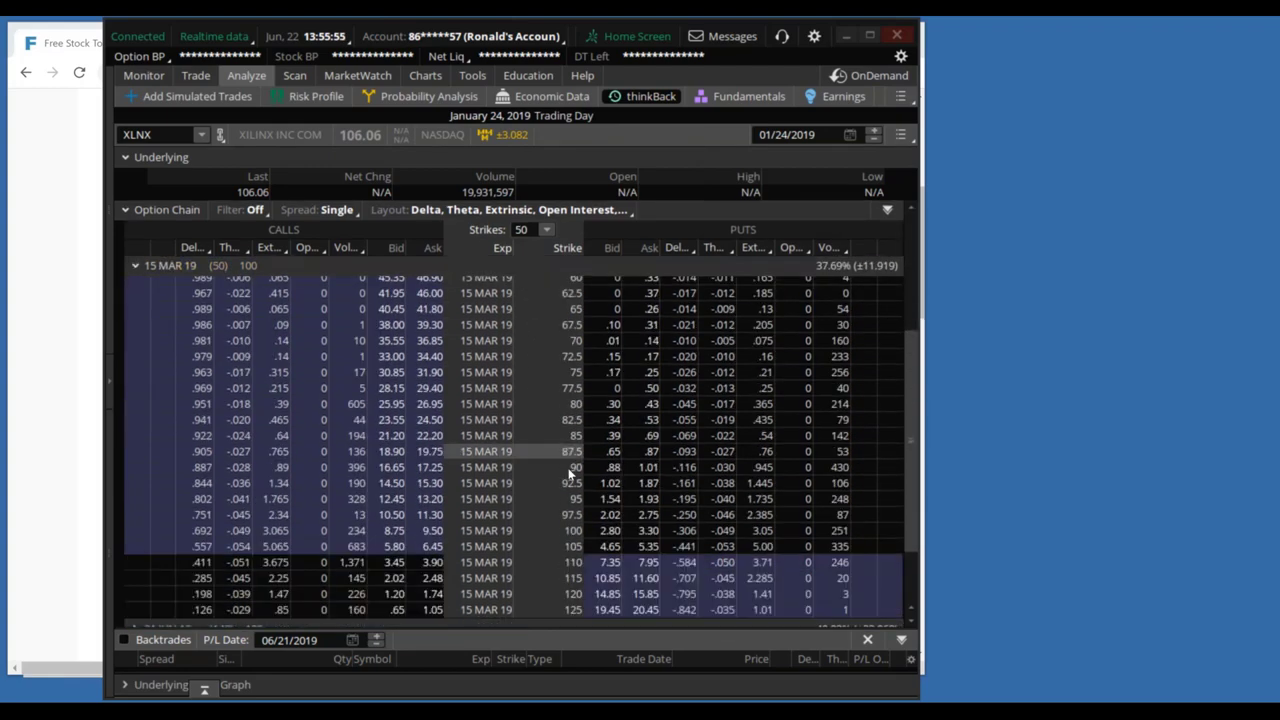
left_click(440, 500)
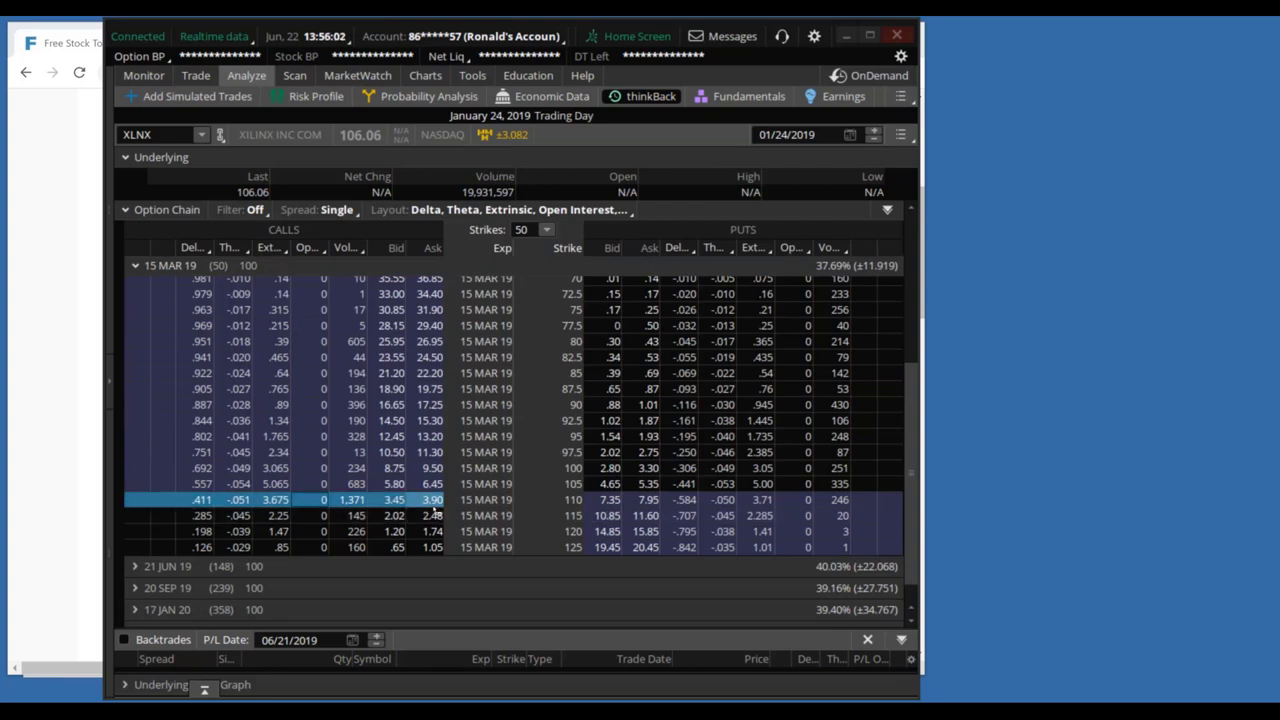
Set the thinkBack date to 03/01/2019 and highlight the 110-strike call in the 15 MAR 19 expiration of the XLNX option chain
left_click(849, 134)
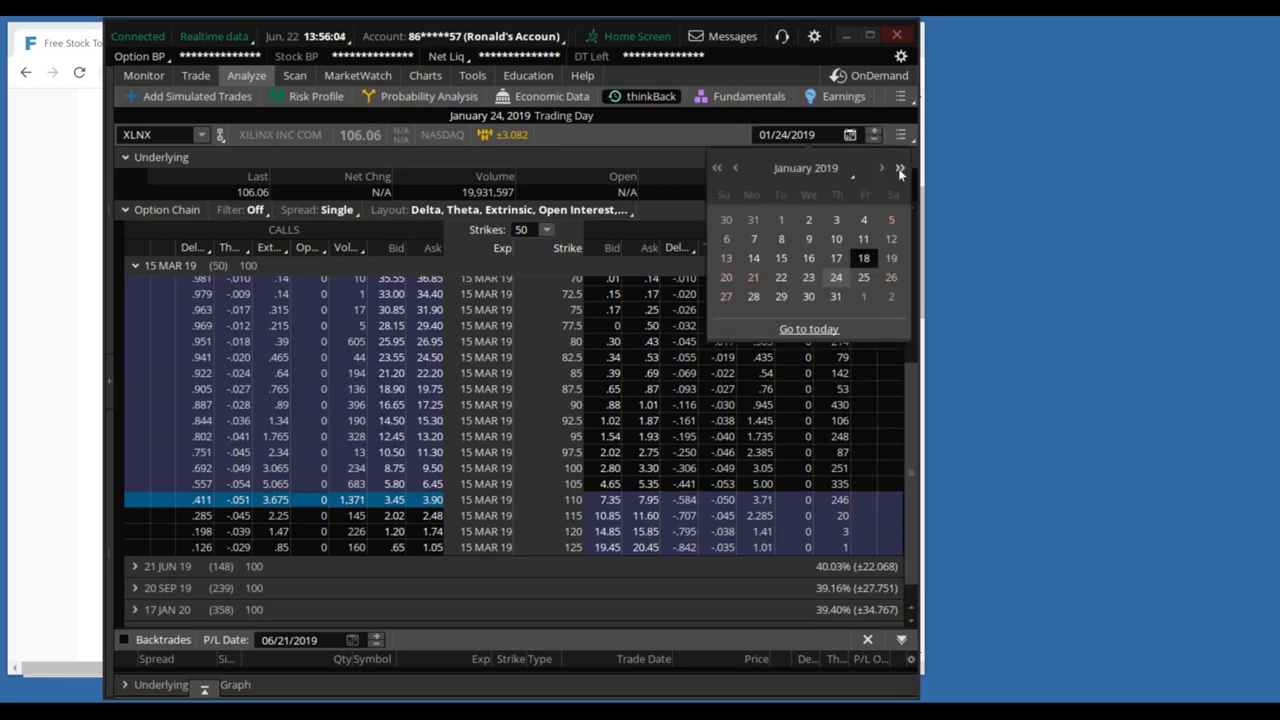
left_click(882, 168)
left_click(882, 168)
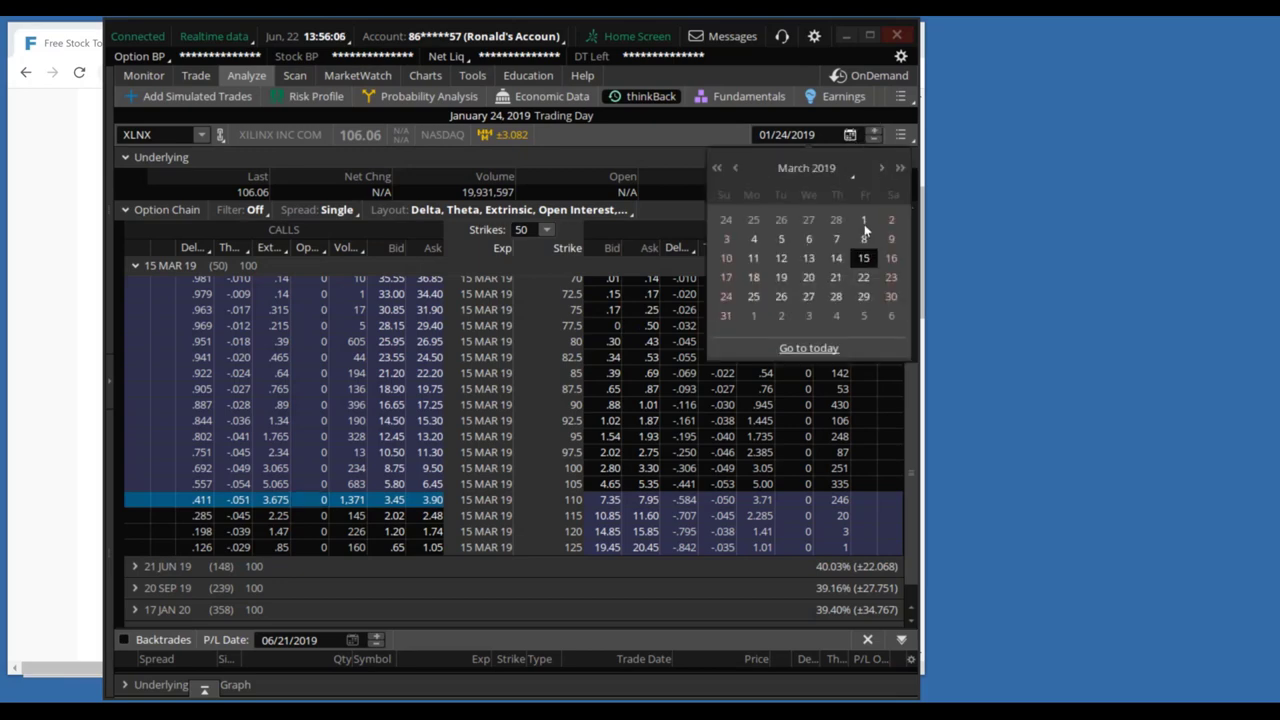
left_click(864, 222)
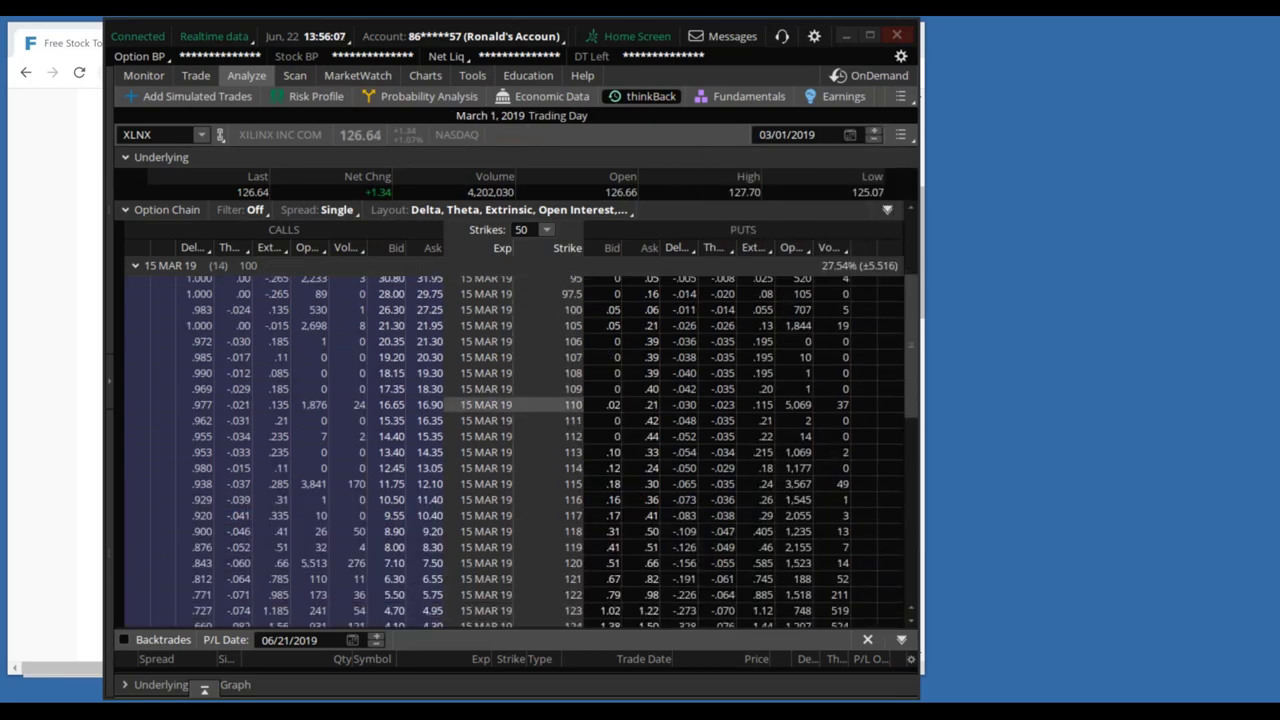
scroll(574, 393, "down", 5)
scroll(574, 393, "up", 2)
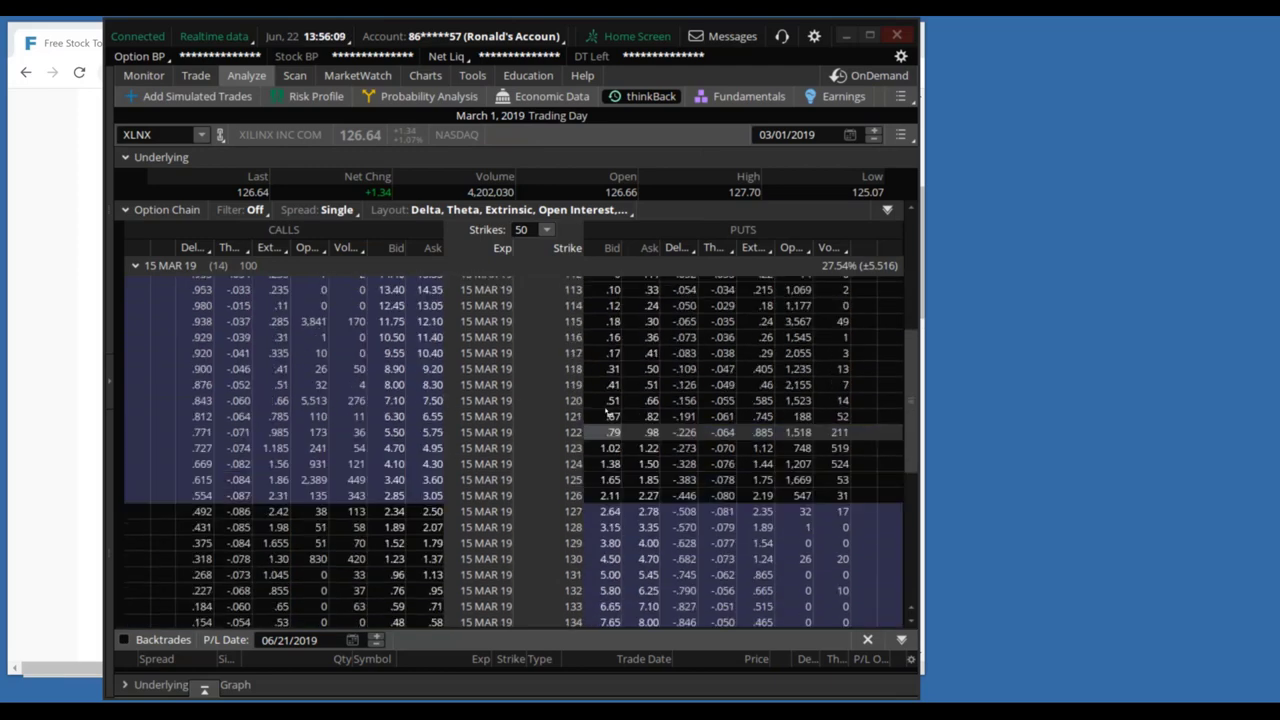
scroll(606, 412, "up", 2)
left_click(390, 317)
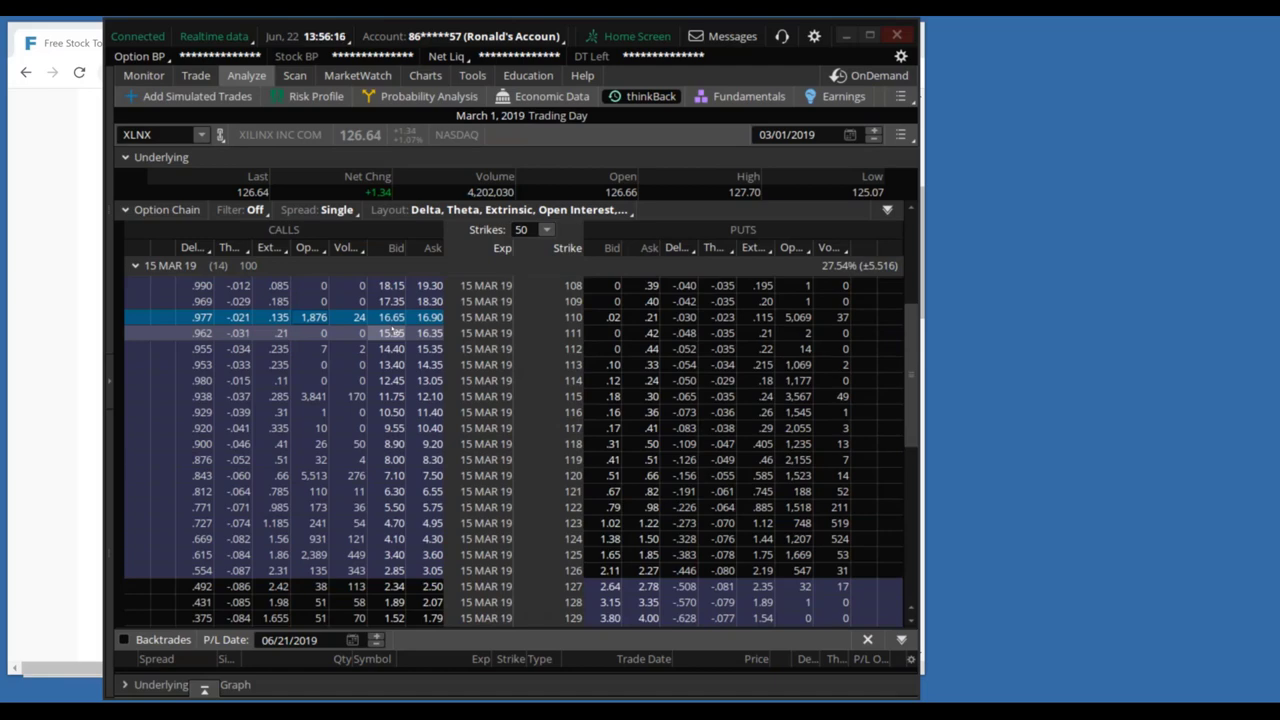
Review the XLNX price chart, compare it with the Financhill seasonality projection, and switch back to thinkorswim
left_click(424, 76)
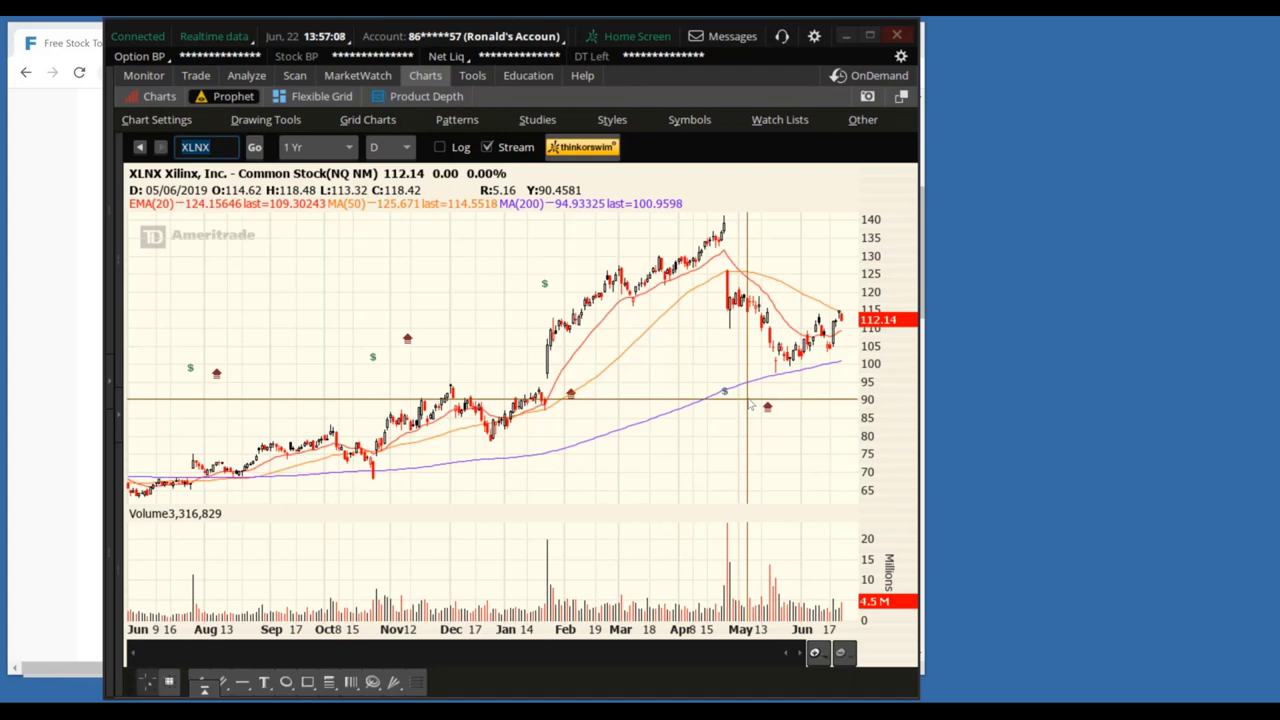
key("alt+Tab")
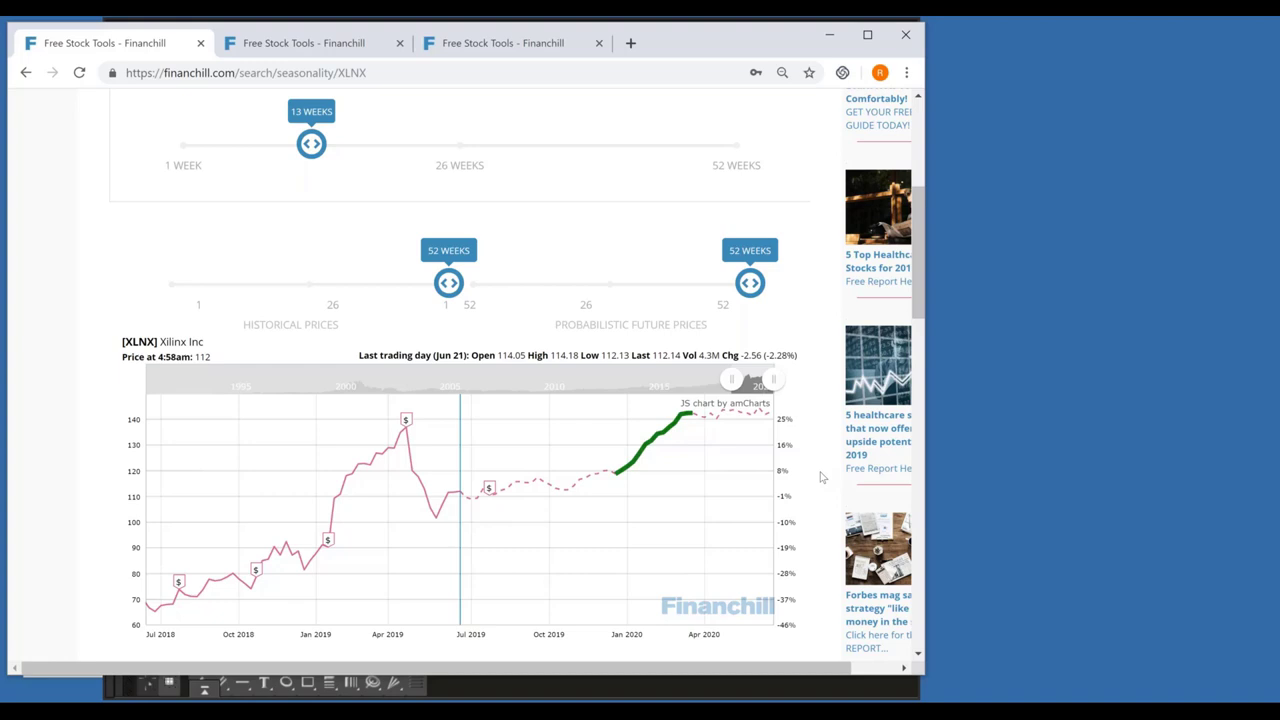
left_click(1116, 420)
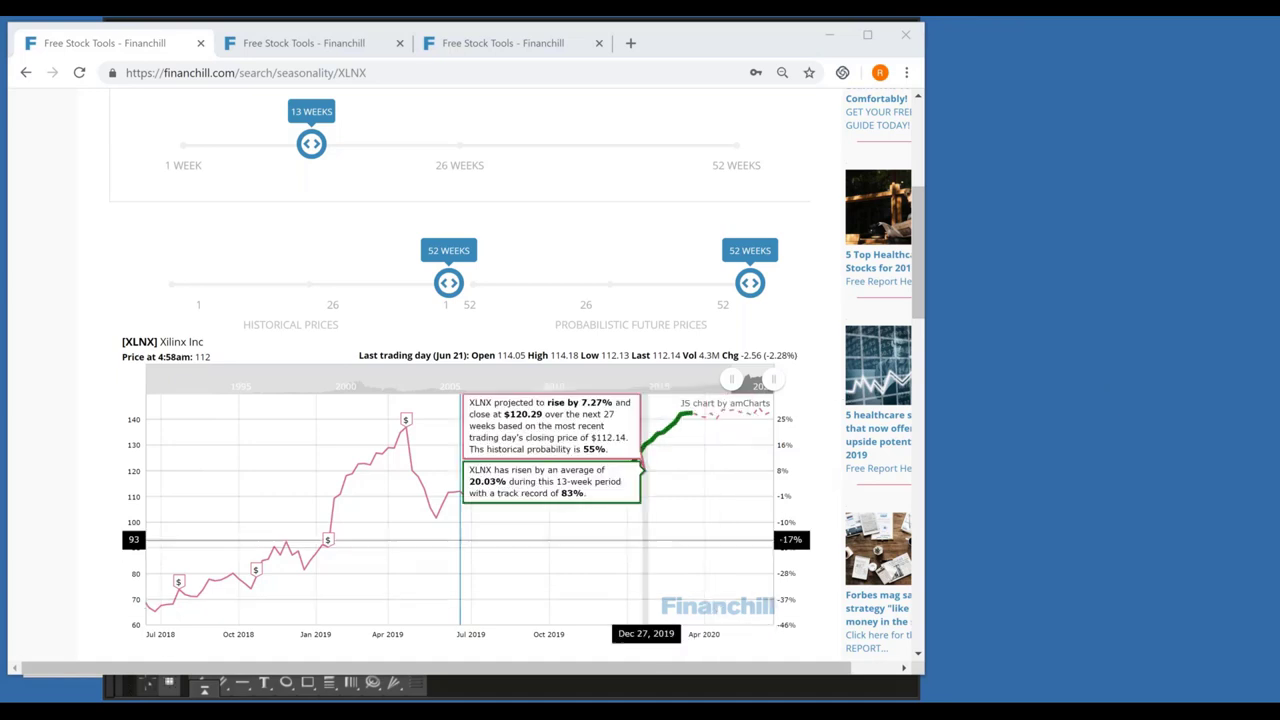
mouse_move(637, 708)
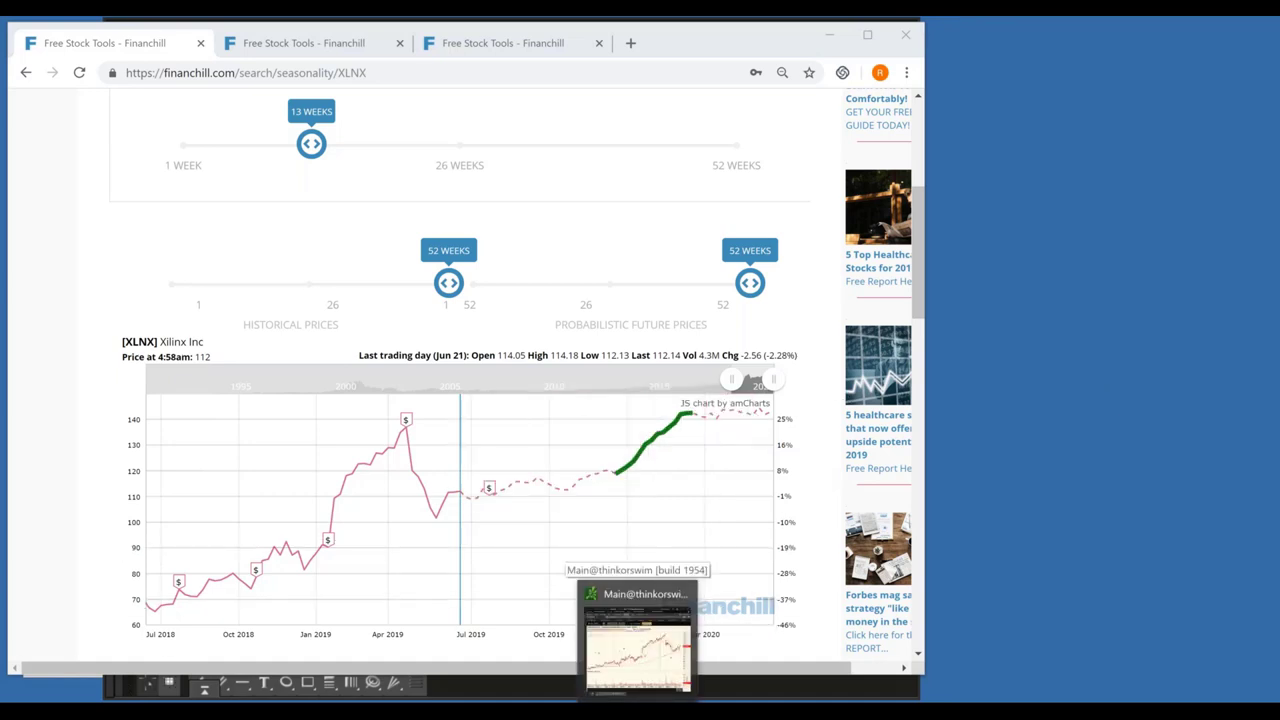
left_click(637, 650)
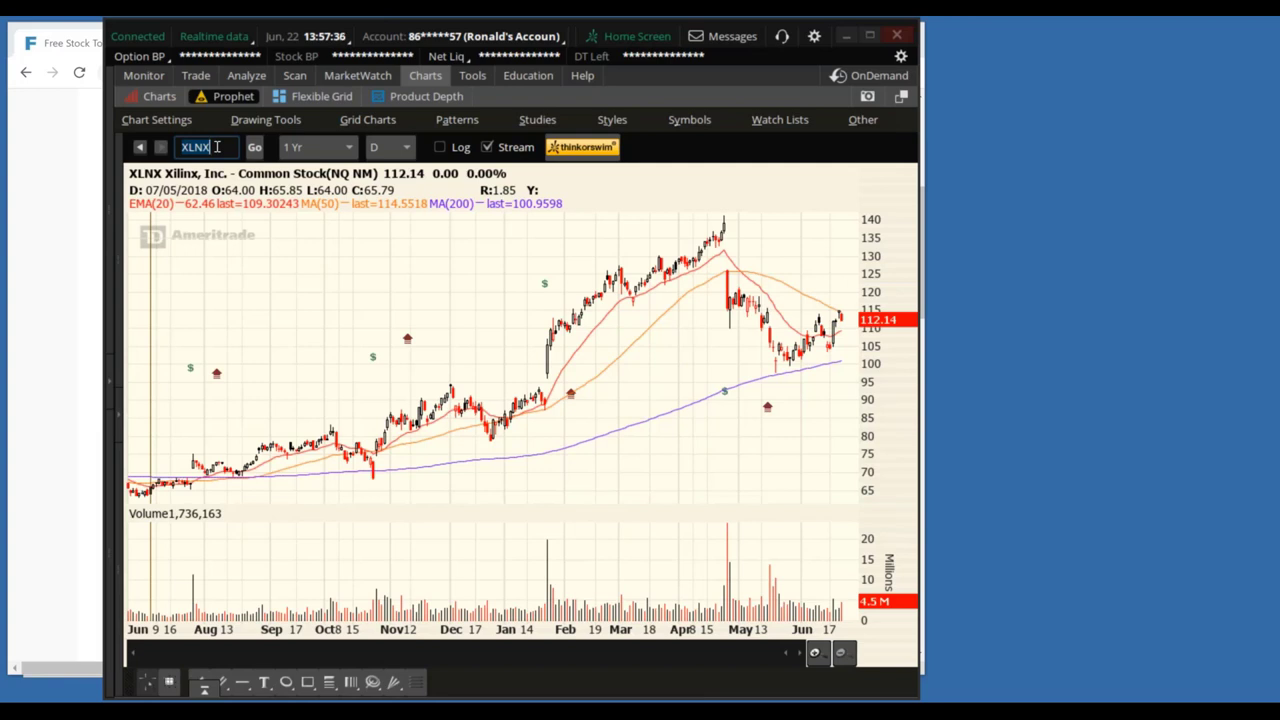
Load the NFLX price chart briefly and replace it with the ADBE chart
type("nflx")
key("Return")
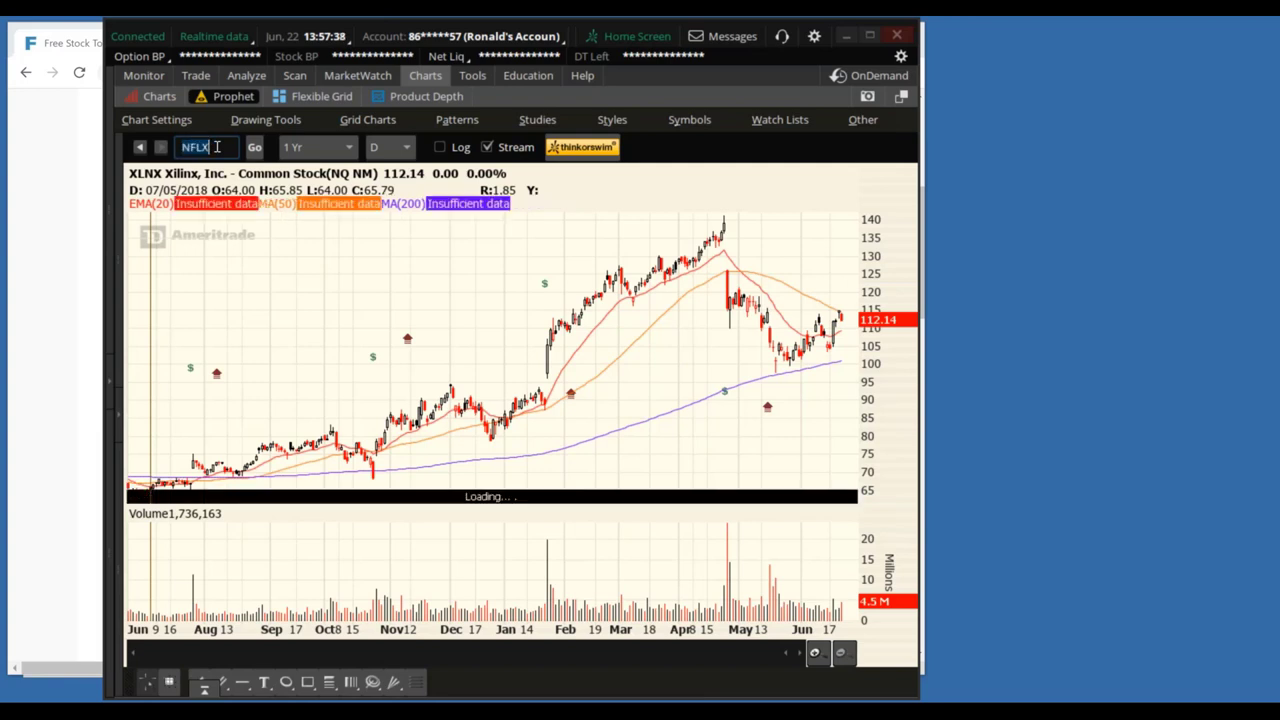
type("adbe")
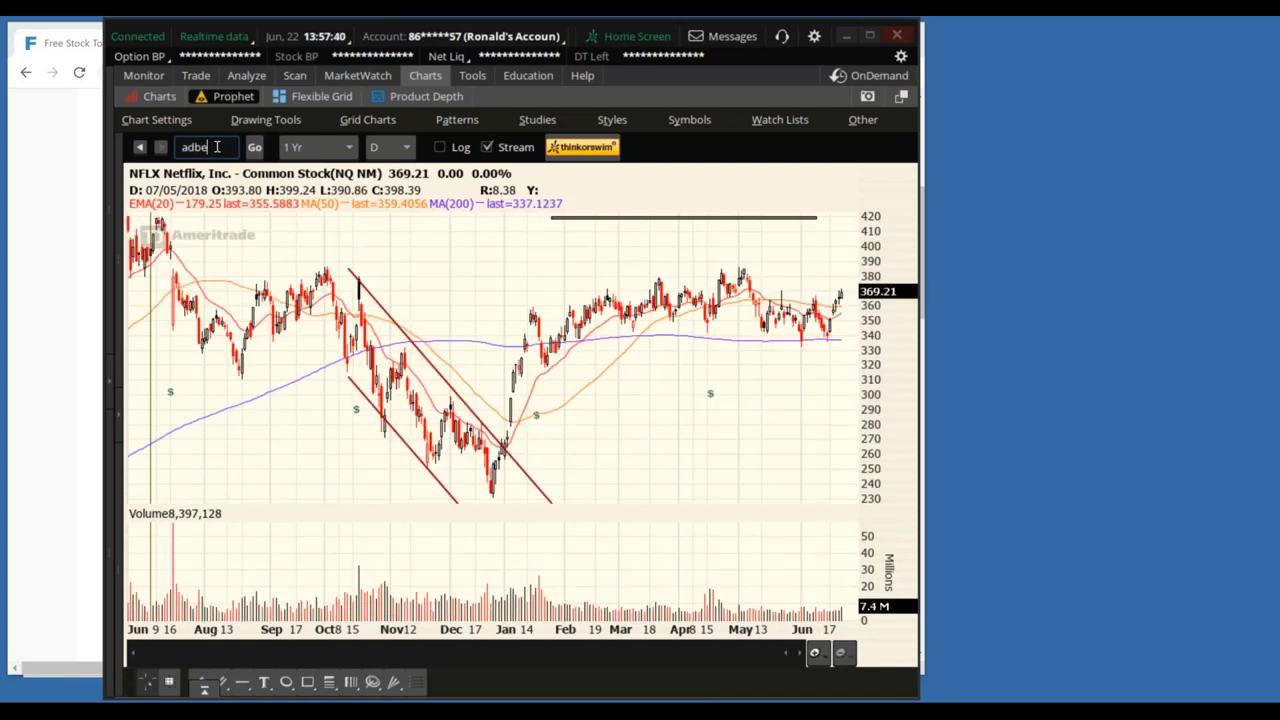
key("Return")
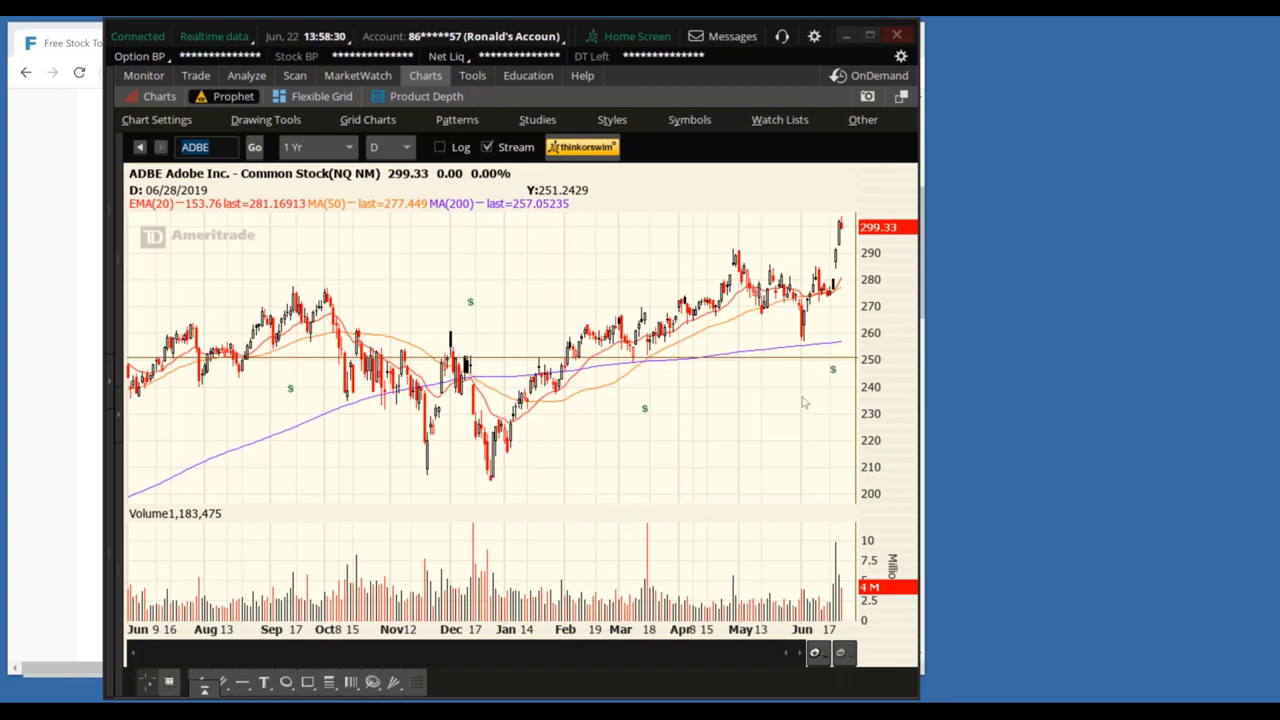
Set the ADBE chart to a 5 Yr range with daily bars and zoom in on September to December 2016
left_click(318, 147)
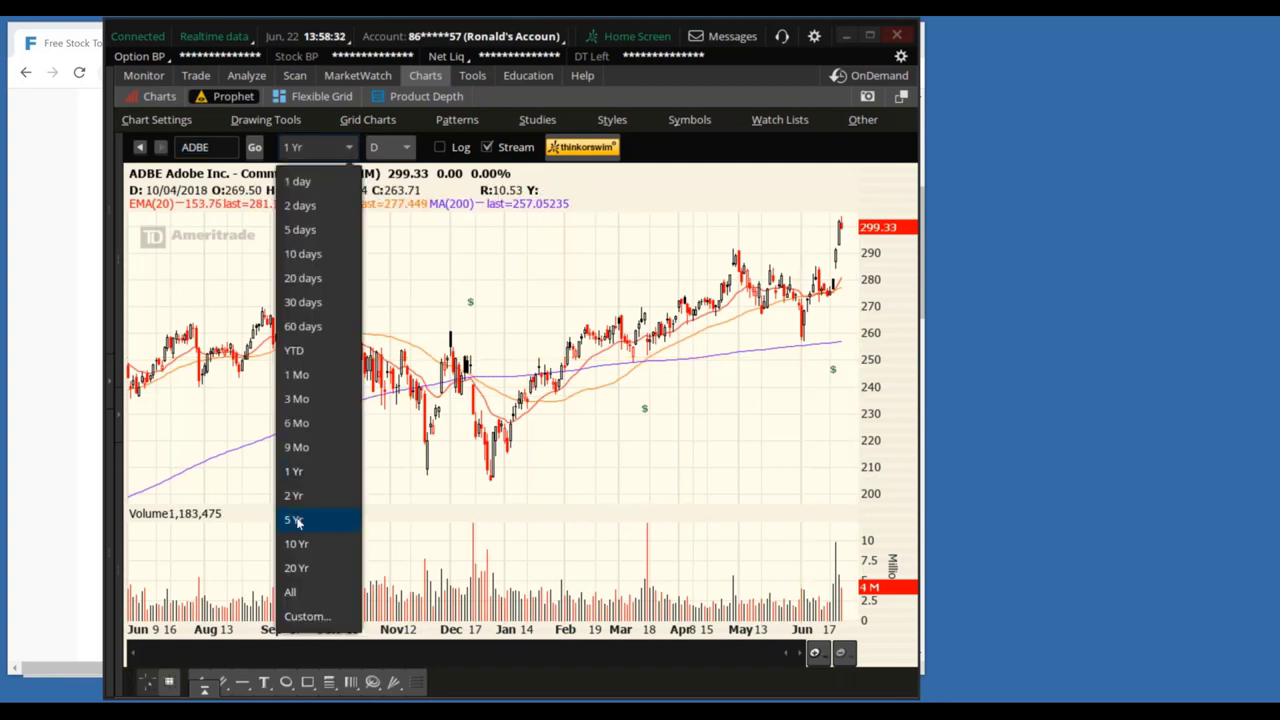
left_click(296, 521)
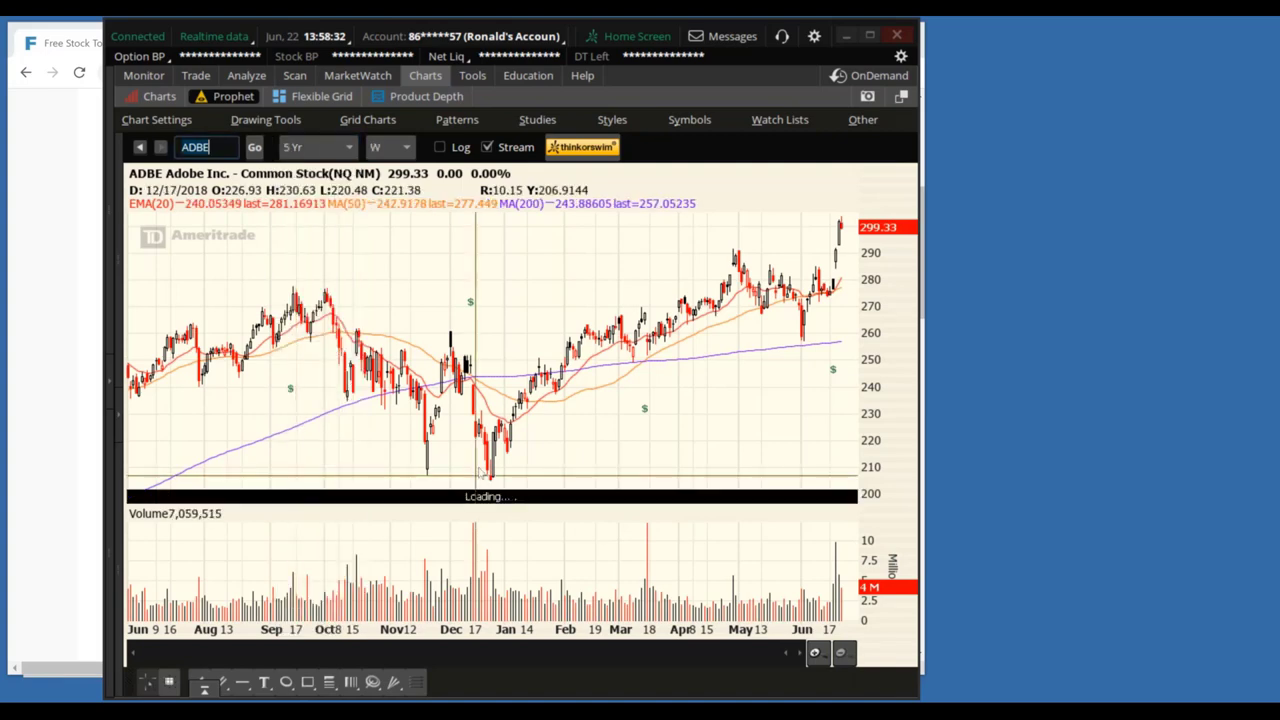
left_click(390, 147)
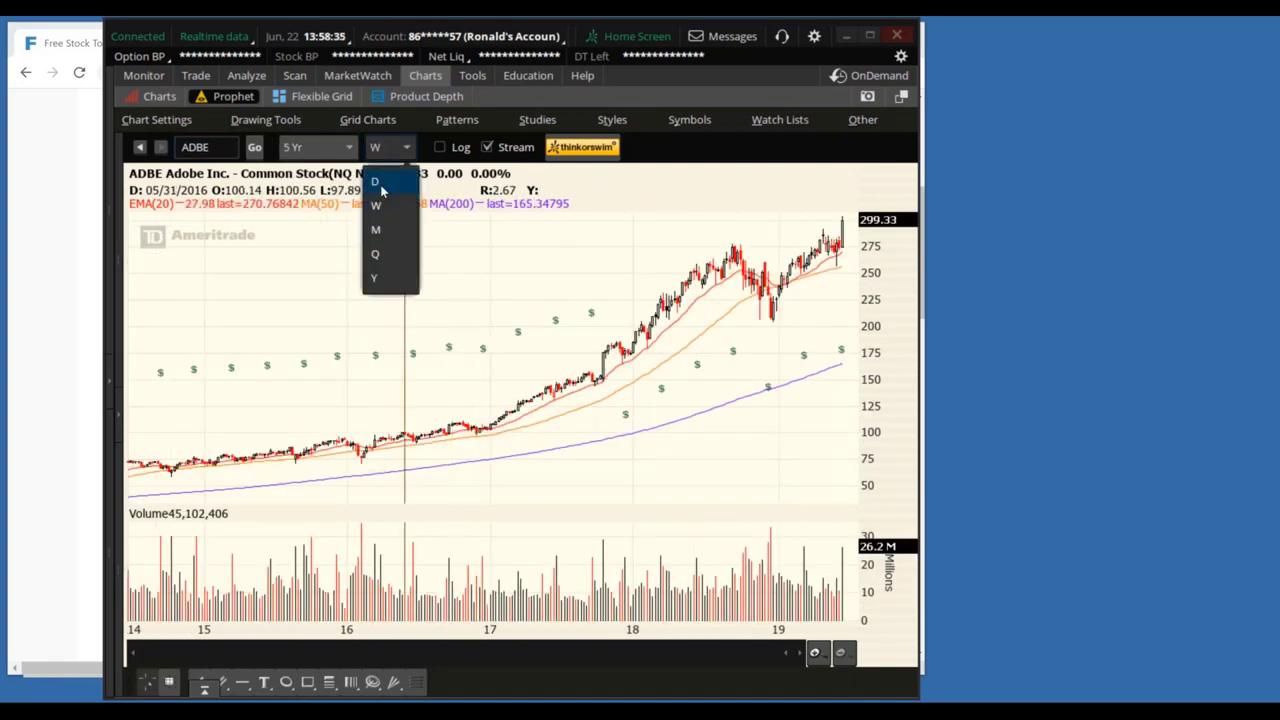
left_click(376, 182)
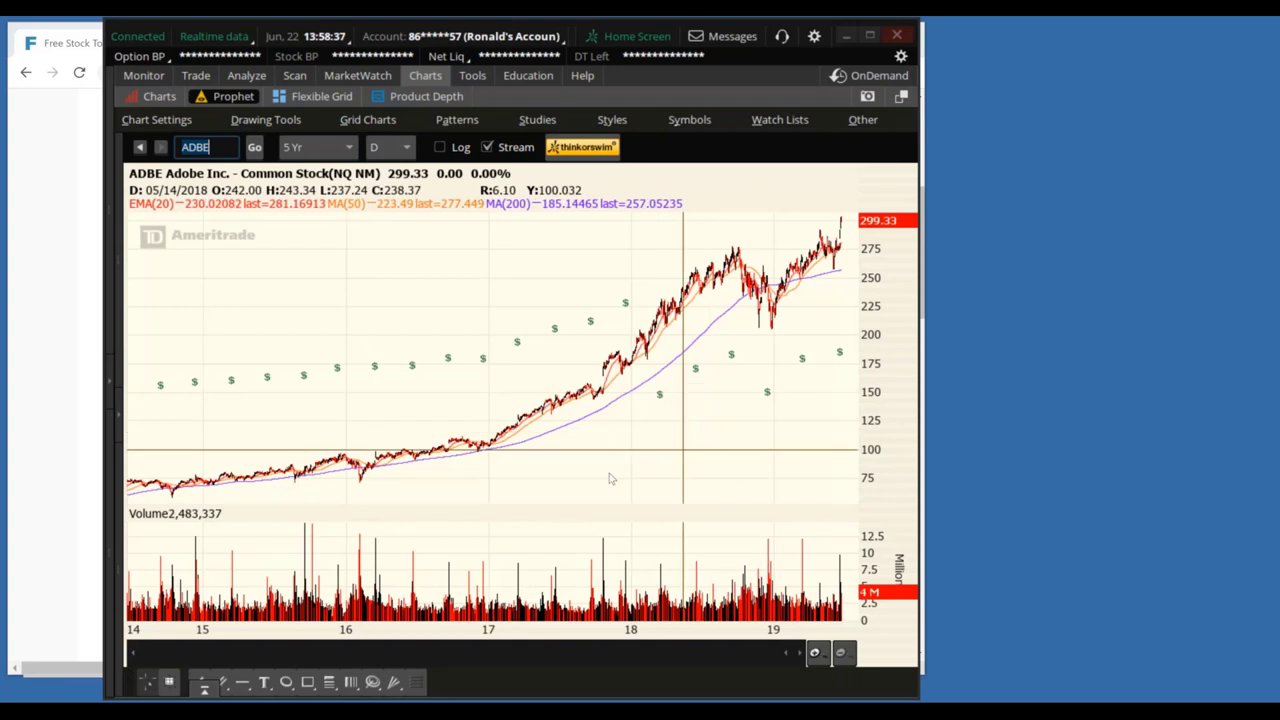
left_click_drag(452, 460, 491, 462)
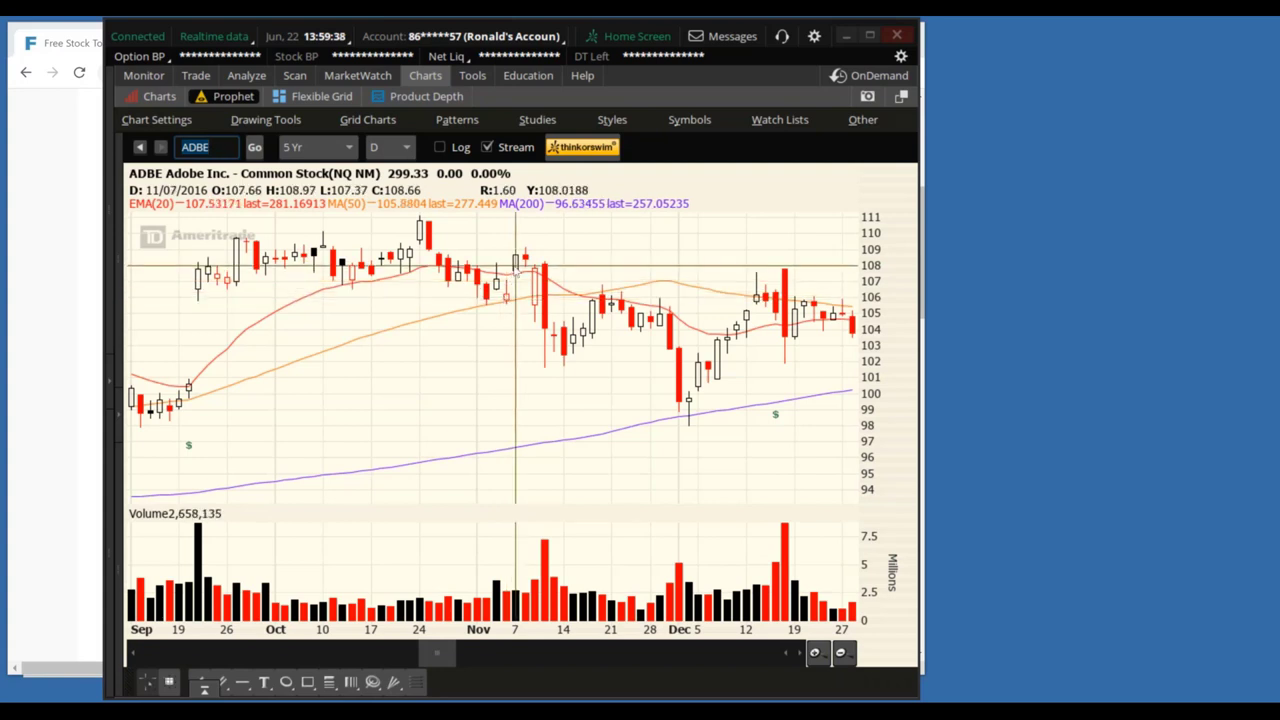
Load the SPY chart and zoom in on late 2016 to examine the market's movement for comparison
type("spy")
key("Return")
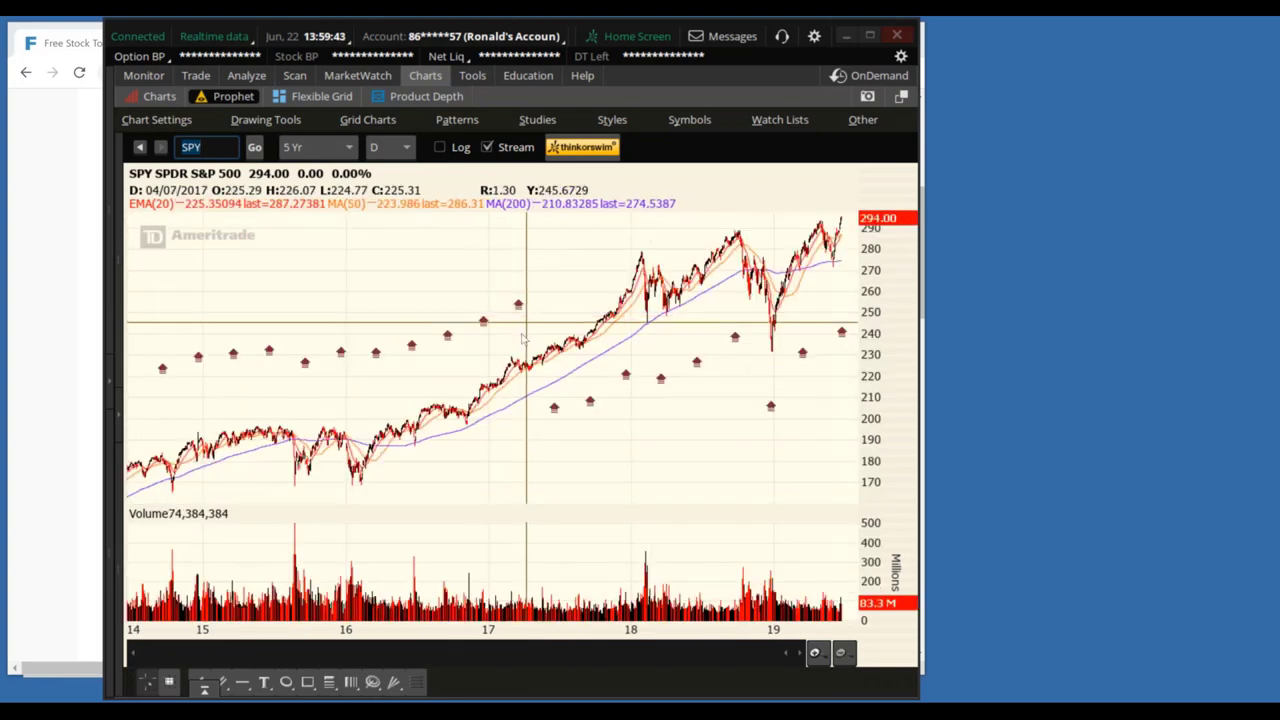
left_click_drag(443, 358, 490, 368)
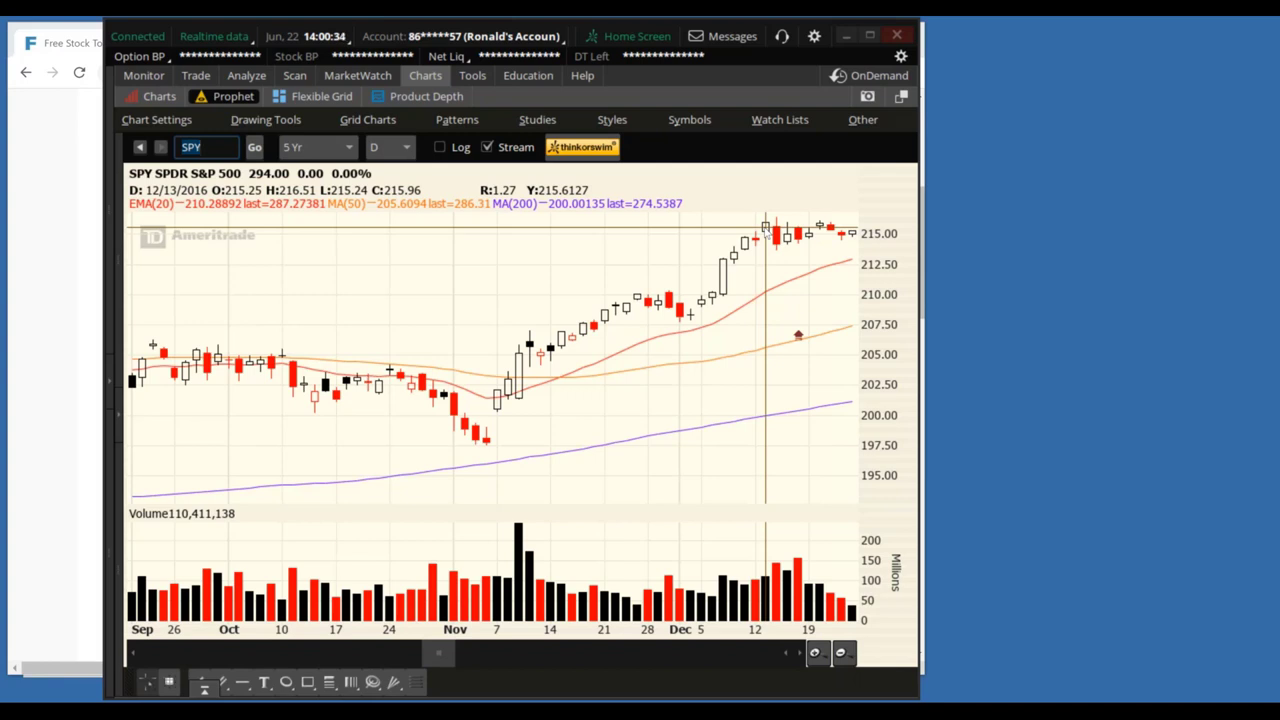
key("BackSpace")
key("BackSpace")
key("BackSpace")
type("DBE")
key("Return")
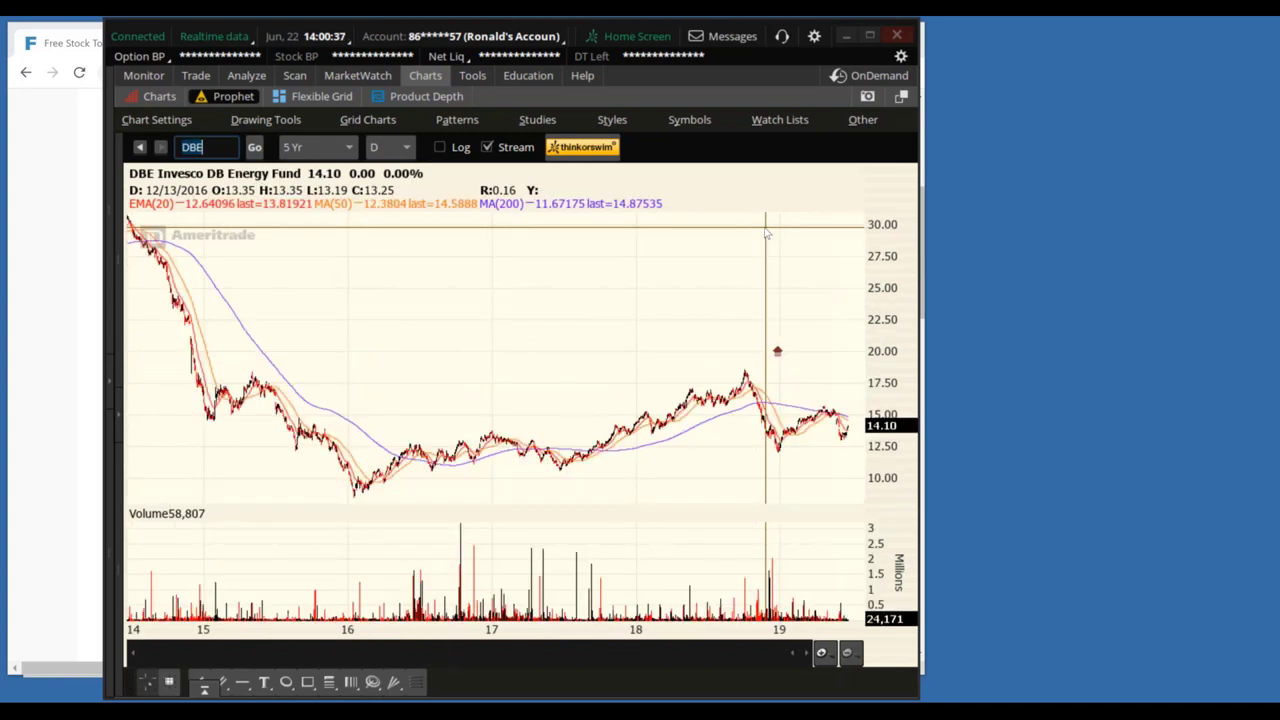
Load the ADBE chart again and zoom in on September to December 2016
type("ADBE")
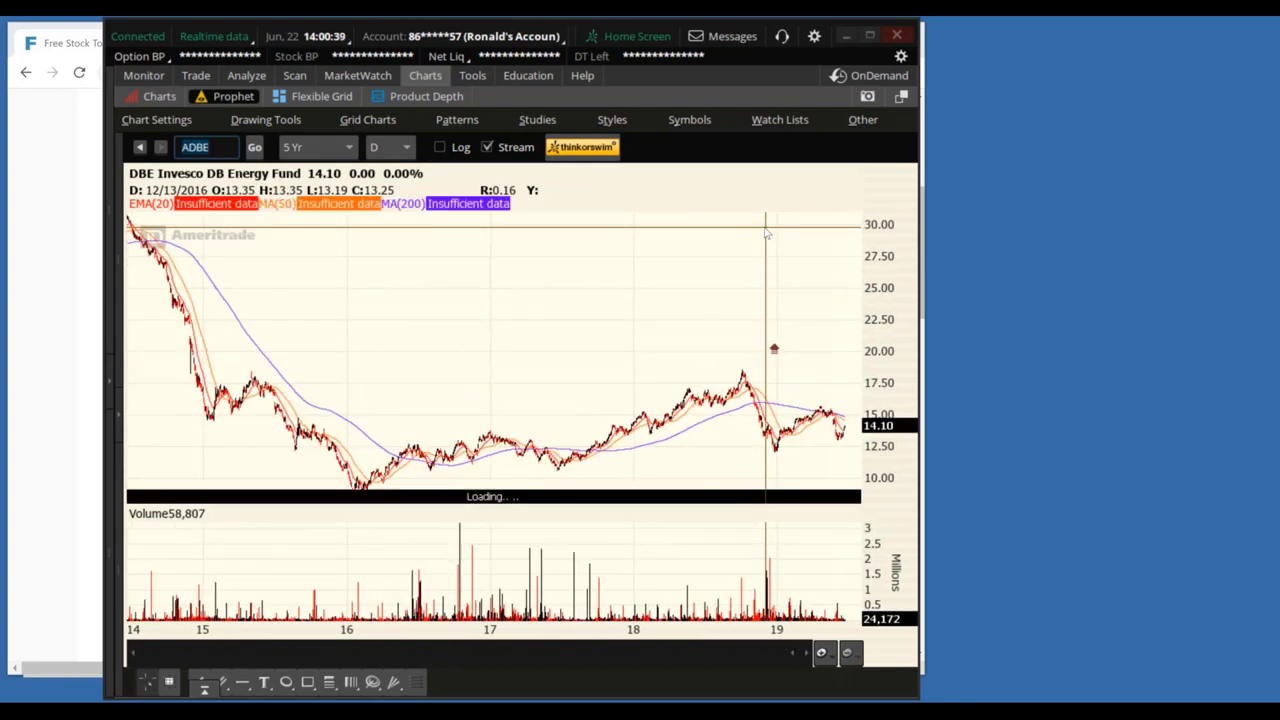
key("Return")
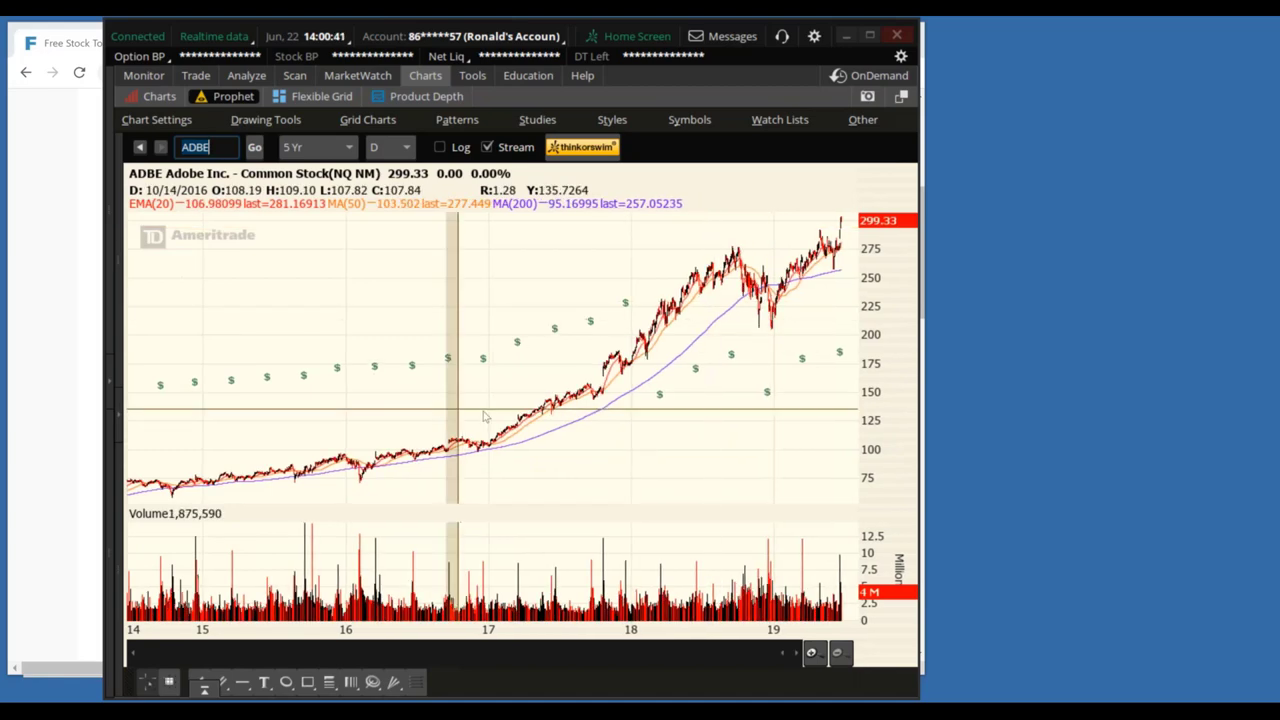
left_click_drag(483, 415, 489, 418)
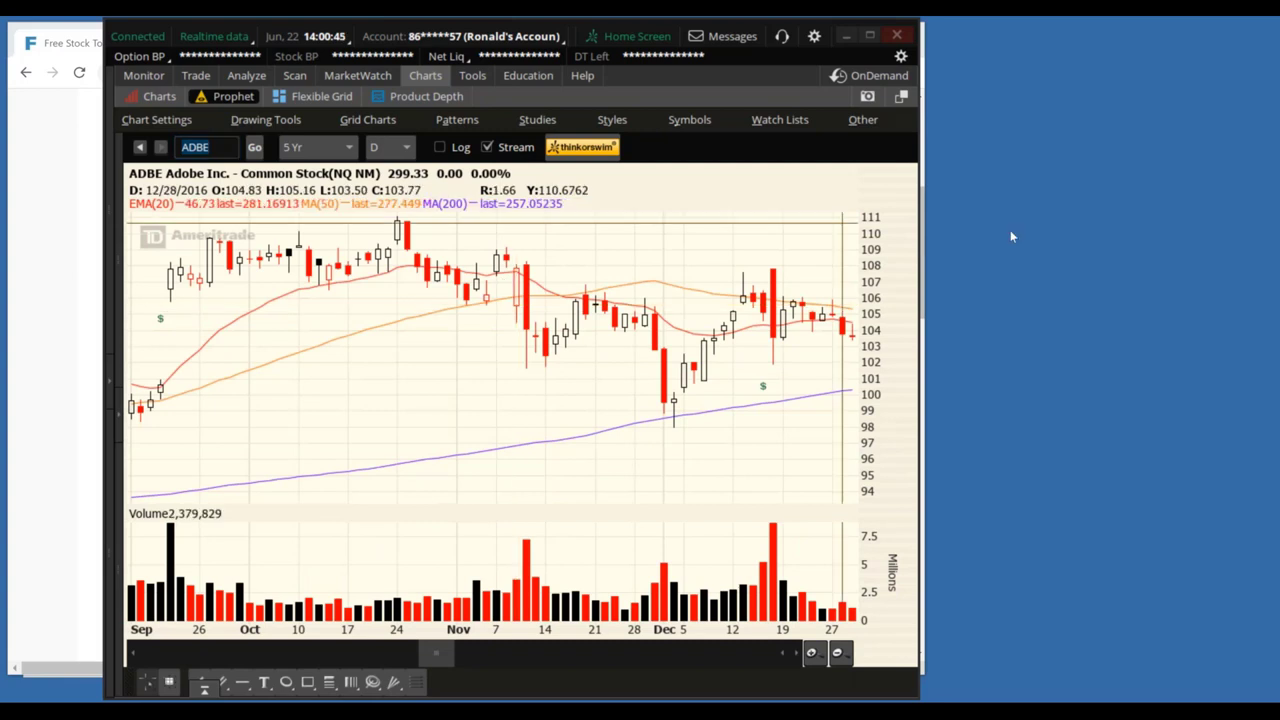
Circle the early November candles, draw the expected upward arrow and the actual downward arrow, and sketch a sad face beside the drop
mouse_move(486, 262)
left_mouse_down()
mouse_move(498, 243)
mouse_move(486, 258)
left_mouse_up()
left_click_drag(506, 244, 576, 176)
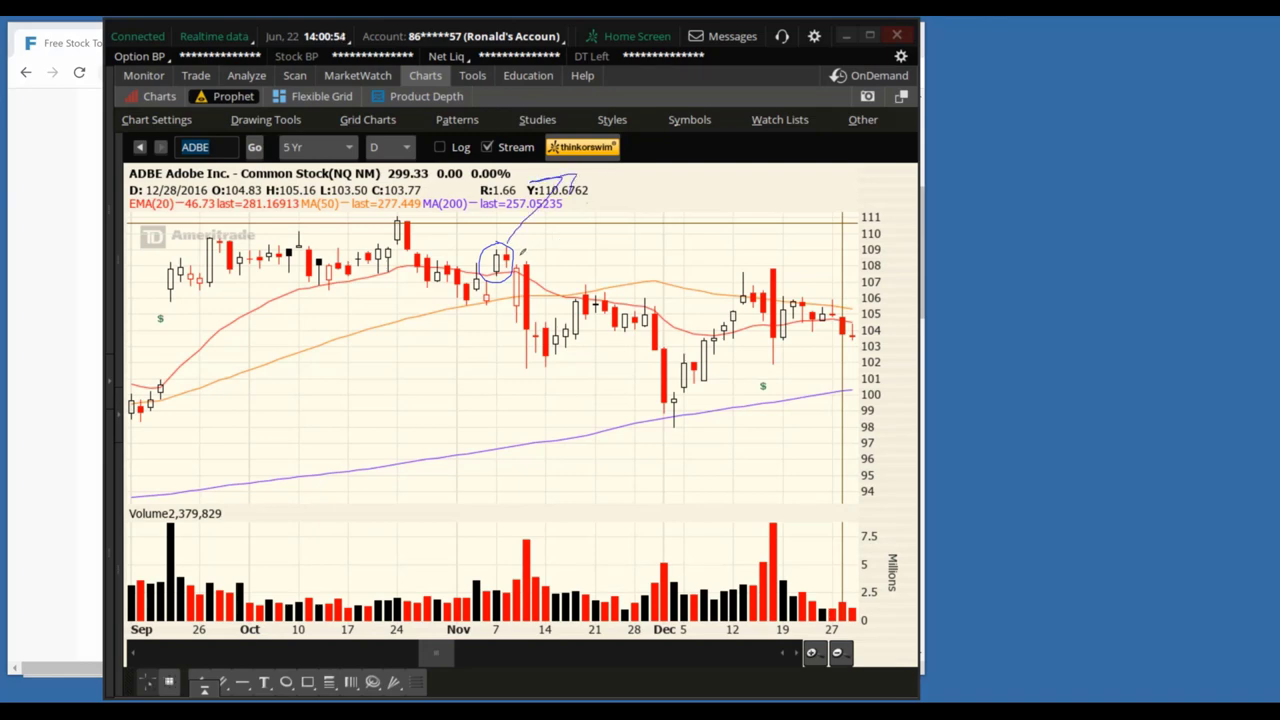
mouse_move(518, 258)
left_mouse_down()
mouse_move(534, 372)
mouse_move(524, 356)
mouse_move(550, 358)
left_mouse_up()
mouse_move(463, 366)
left_mouse_down()
mouse_move(446, 388)
mouse_move(494, 372)
mouse_move(465, 380)
mouse_move(490, 394)
left_mouse_up()
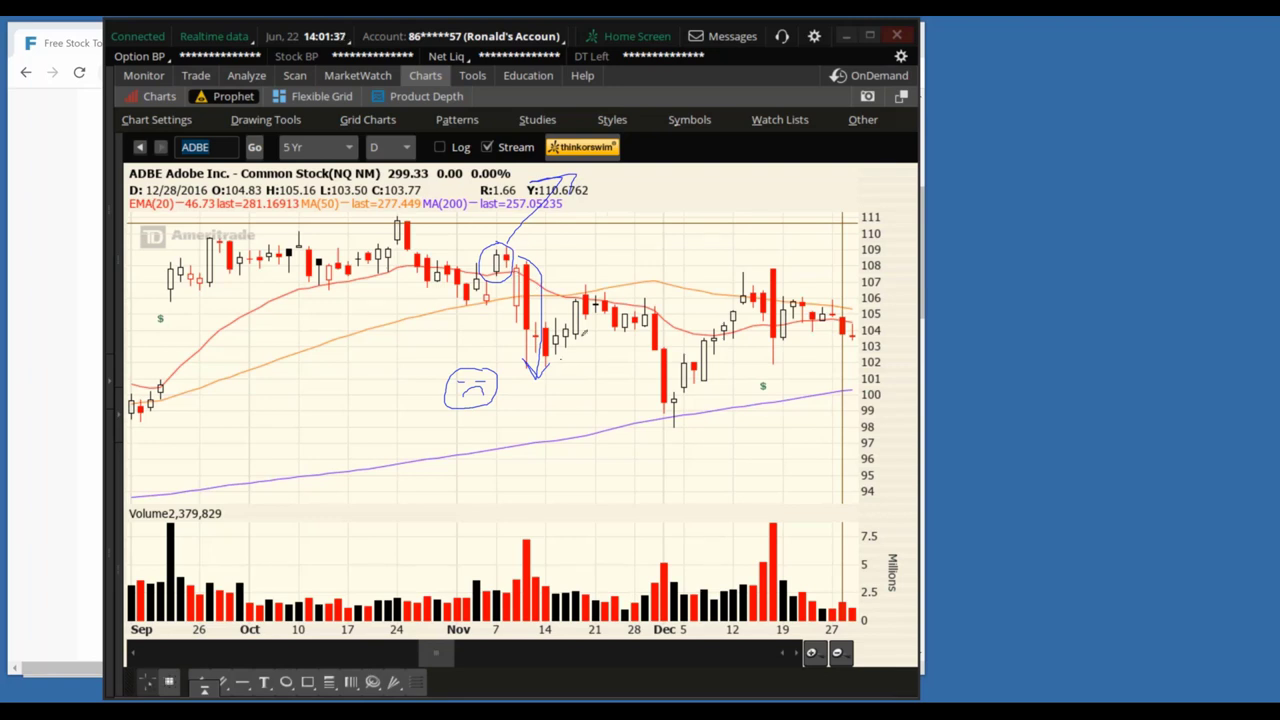
Mark the mid-November rally with an expected upward arrow and a curved arrow down to the early December low
left_click_drag(560, 358, 592, 312)
mouse_move(583, 237)
left_mouse_down()
mouse_move(668, 170)
mouse_move(680, 188)
left_mouse_up()
mouse_move(656, 332)
left_mouse_down()
mouse_move(651, 422)
mouse_move(662, 410)
left_mouse_up()
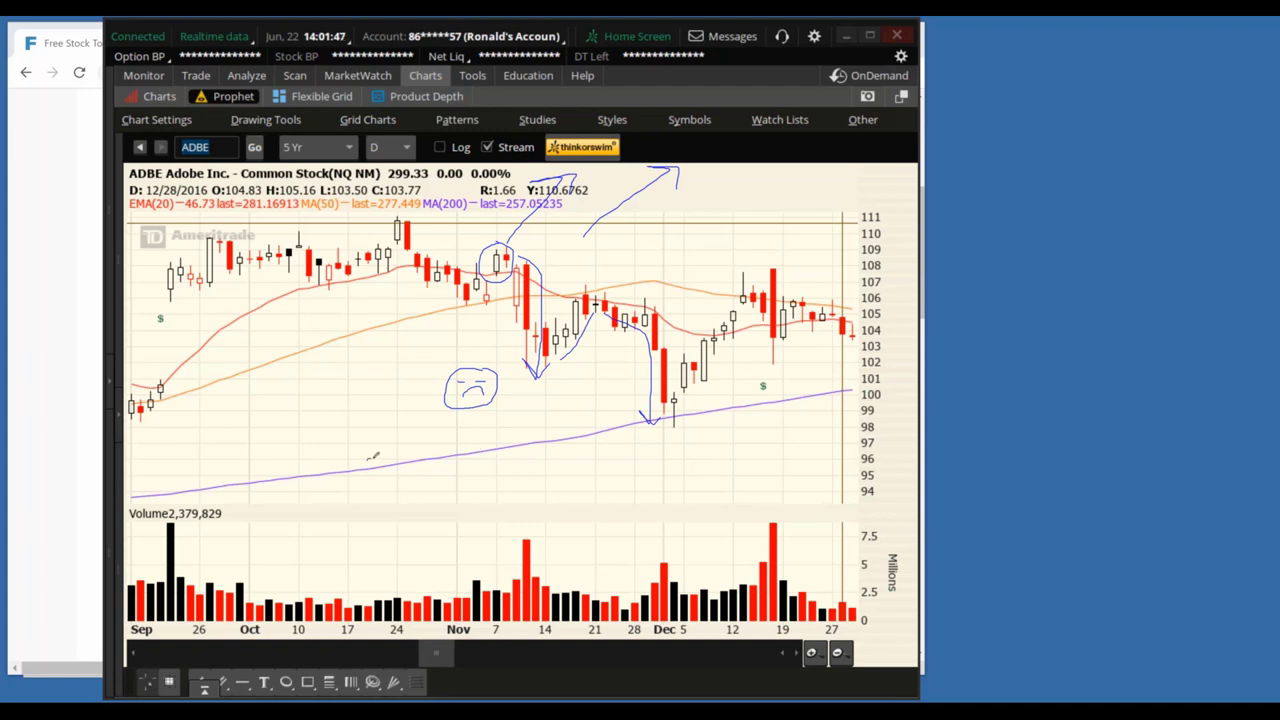
Label the 200-day moving average "200" and mark the early December bounce off it with an arrow and a rising stroke
mouse_move(369, 461)
left_mouse_down()
mouse_move(367, 477)
mouse_move(420, 457)
left_mouse_up()
mouse_move(692, 455)
left_mouse_down()
mouse_move(680, 424)
mouse_move(700, 432)
left_mouse_up()
left_click_drag(676, 376, 738, 306)
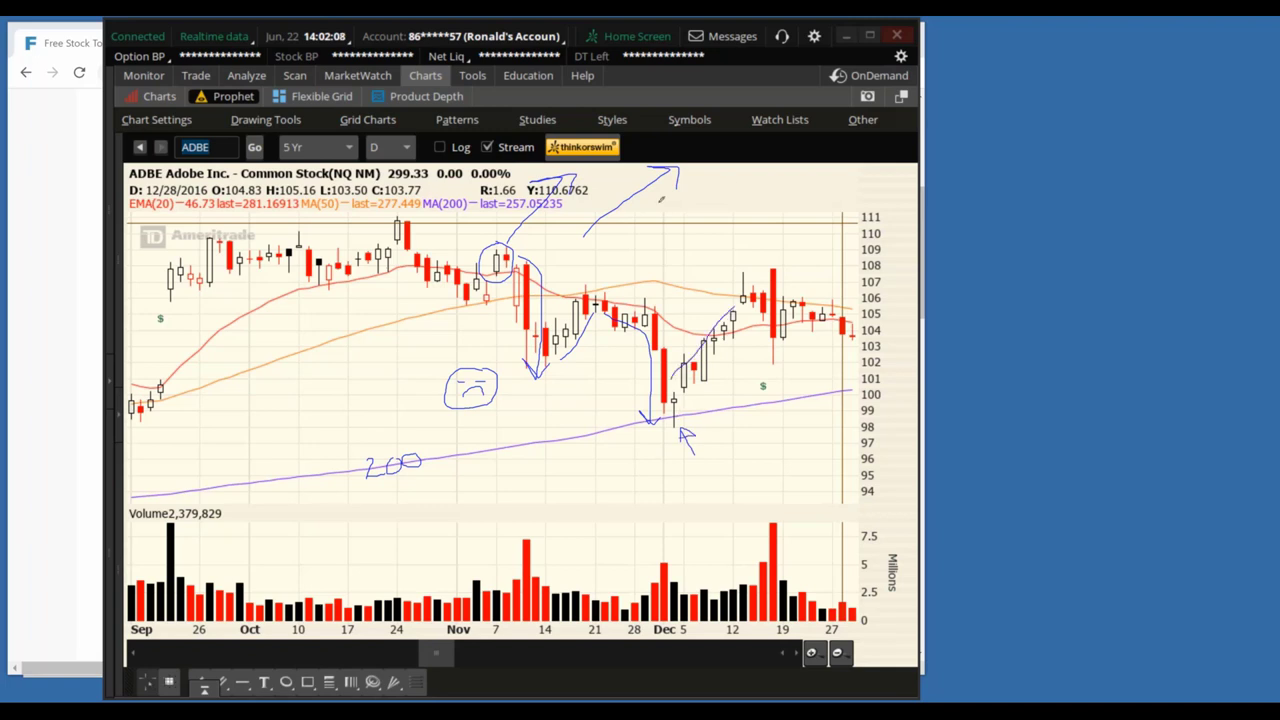
Draw an upward projection arrow for the December rally, then circle the mid-December earnings marker and label it "E"
left_click_drag(708, 176, 742, 160)
mouse_move(768, 375)
left_mouse_down()
mouse_move(757, 390)
mouse_move(778, 396)
mouse_move(770, 372)
left_mouse_up()
mouse_move(758, 428)
left_mouse_down()
mouse_move(770, 432)
mouse_move(756, 412)
mouse_move(770, 414)
left_mouse_up()
Draw arrows pointing to the early November and early December volume bars on the ADBE chart
left_click_drag(466, 517, 468, 590)
left_click_drag(446, 557, 474, 596)
left_click_drag(669, 514, 674, 584)
left_click_drag(630, 566, 672, 586)
left_click_drag(704, 560, 701, 589)
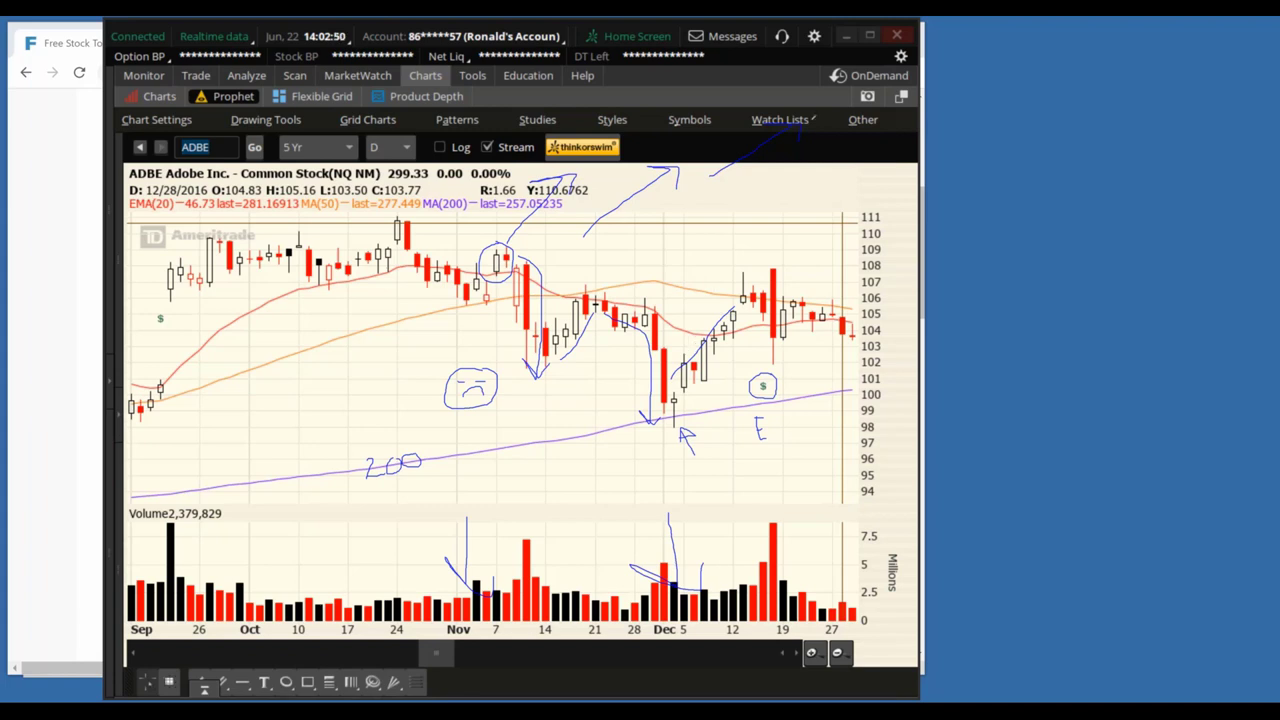
Extend the upward projection, mark the 108 and 106 price levels, draw the late December decline and circle the mid-December volume spike
left_click_drag(819, 104, 882, 58)
mouse_move(874, 266)
left_mouse_down()
mouse_move(889, 260)
mouse_move(894, 297)
left_mouse_up()
left_click_drag(790, 314, 850, 342)
mouse_move(781, 509)
left_mouse_down()
mouse_move(779, 629)
mouse_move(781, 513)
left_mouse_up()
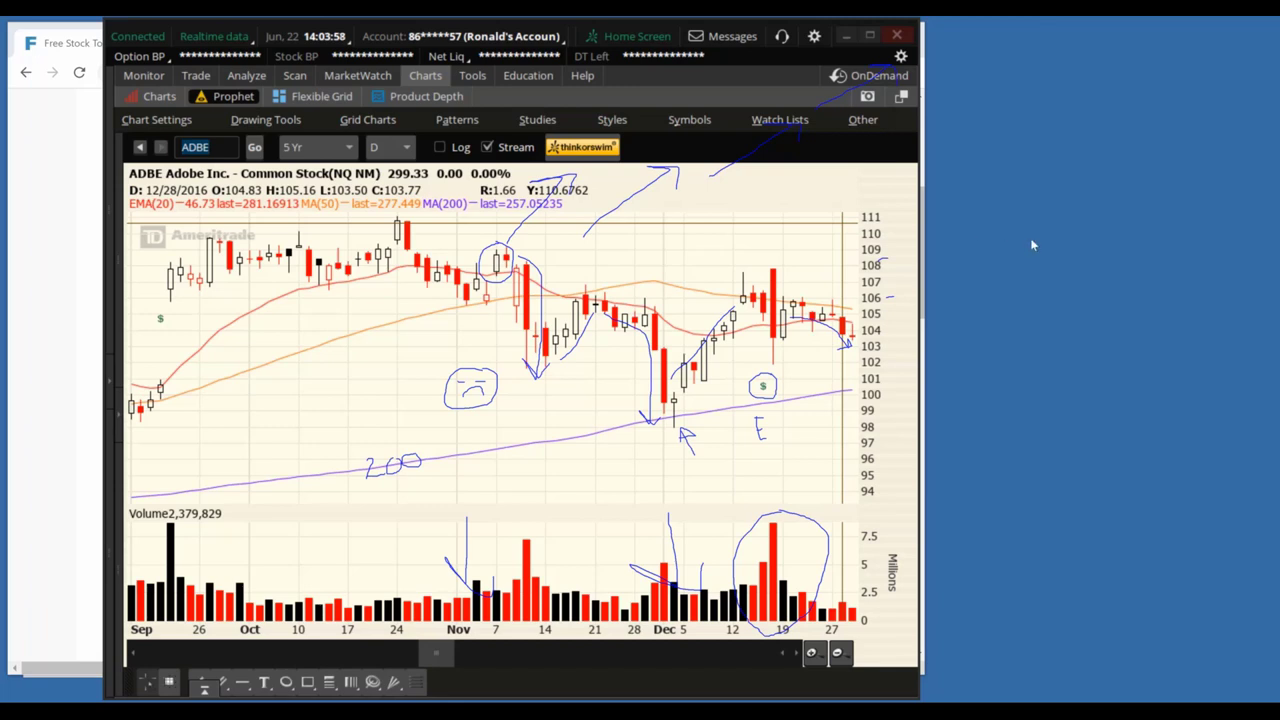
Clear the drawn annotations and widen the ADBE chart to show September 2016 through October 2017
key("Escape")
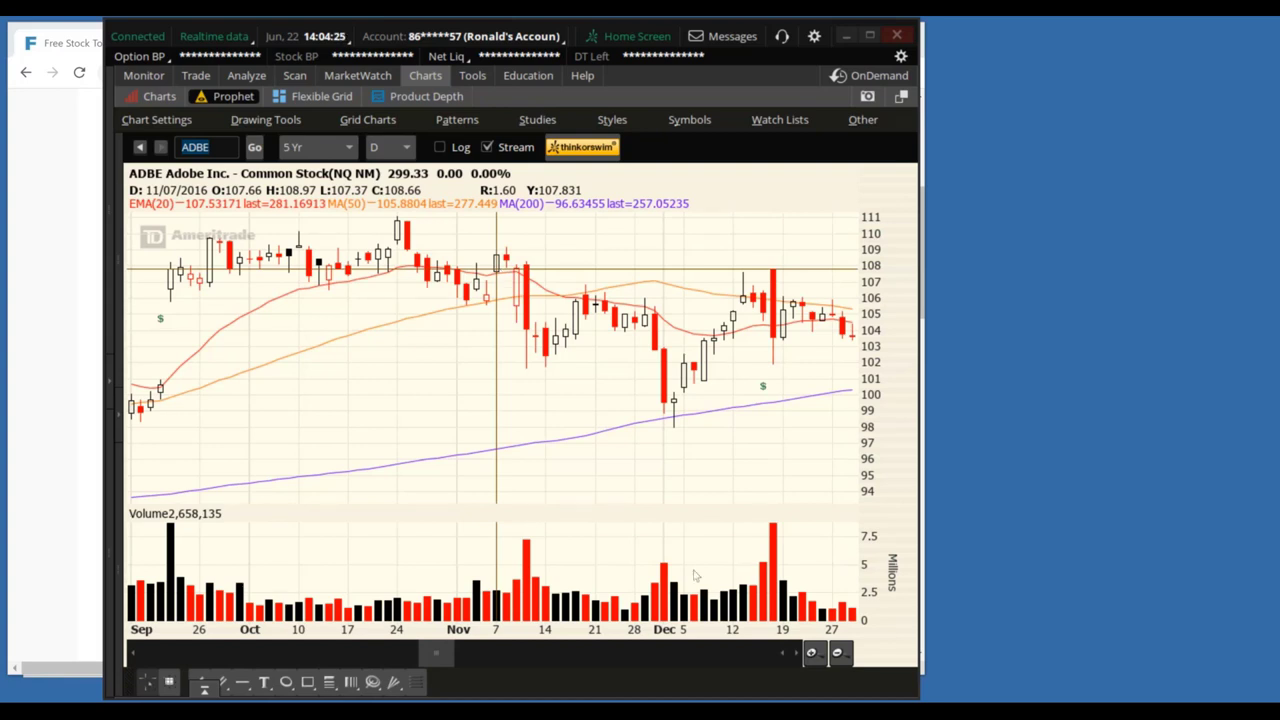
left_click(837, 652)
left_click(837, 652)
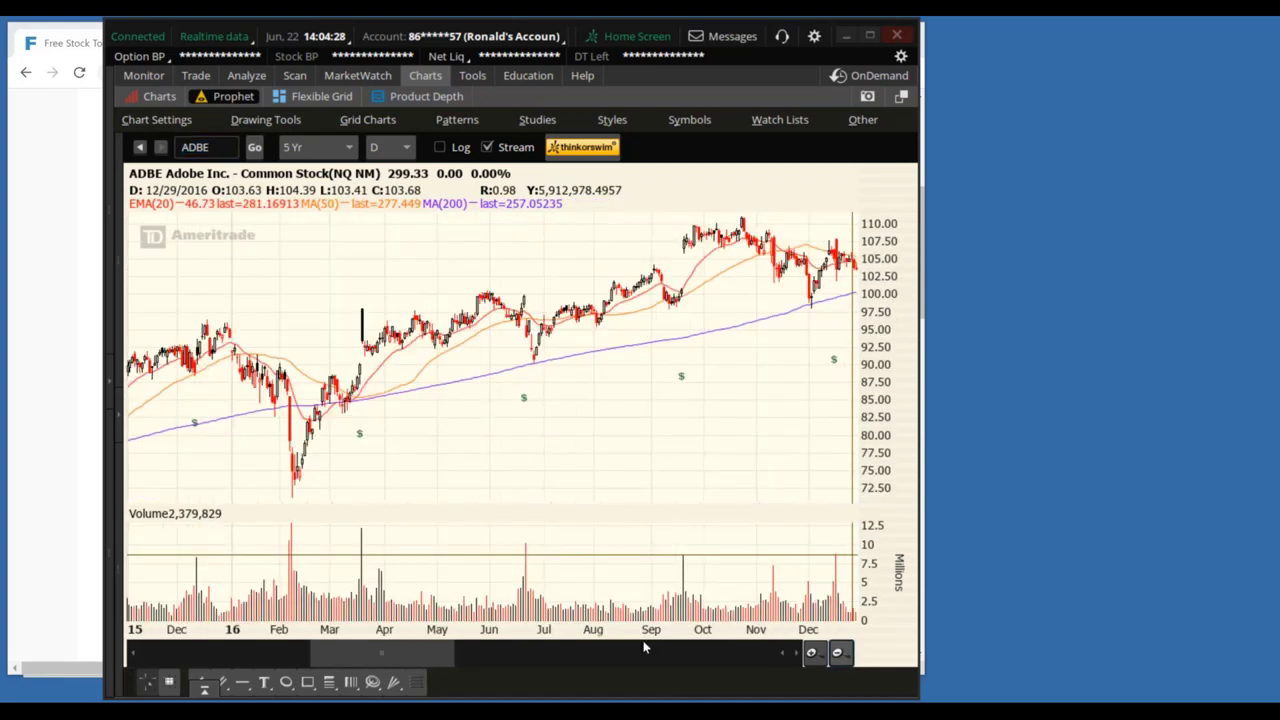
left_click_drag(394, 660, 499, 638)
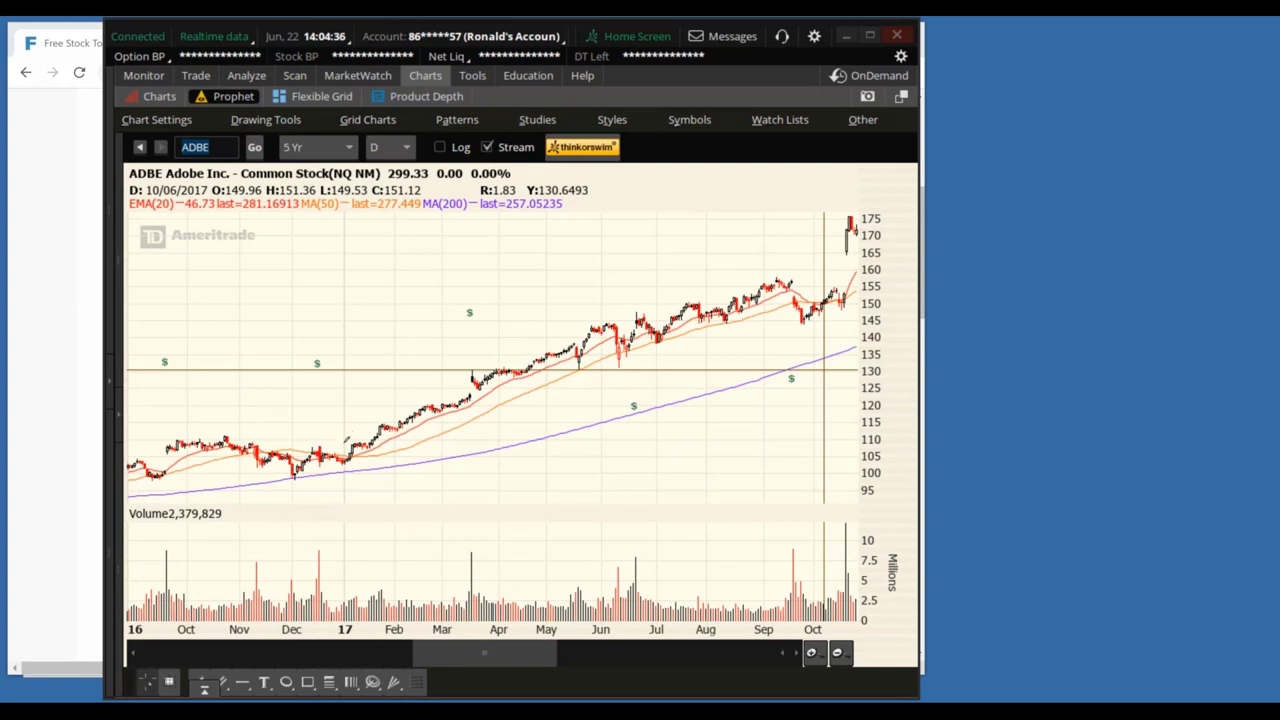
Draw an arrow along the 2017 uptrend, and circle the December 2016 earnings marker and the January 2017 volume bars
mouse_move(347, 439)
left_mouse_down()
mouse_move(587, 314)
mouse_move(766, 284)
left_mouse_up()
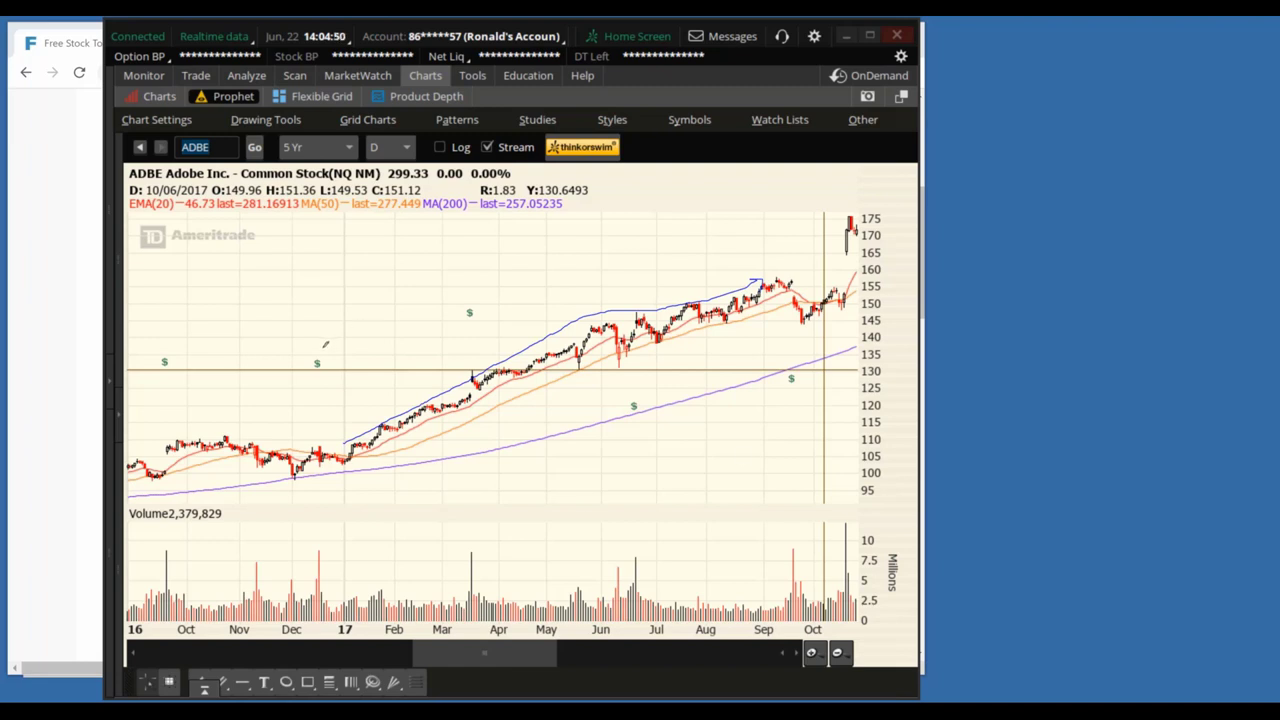
mouse_move(318, 349)
left_mouse_down()
mouse_move(312, 380)
mouse_move(322, 350)
left_mouse_up()
left_click_drag(351, 580, 394, 579)
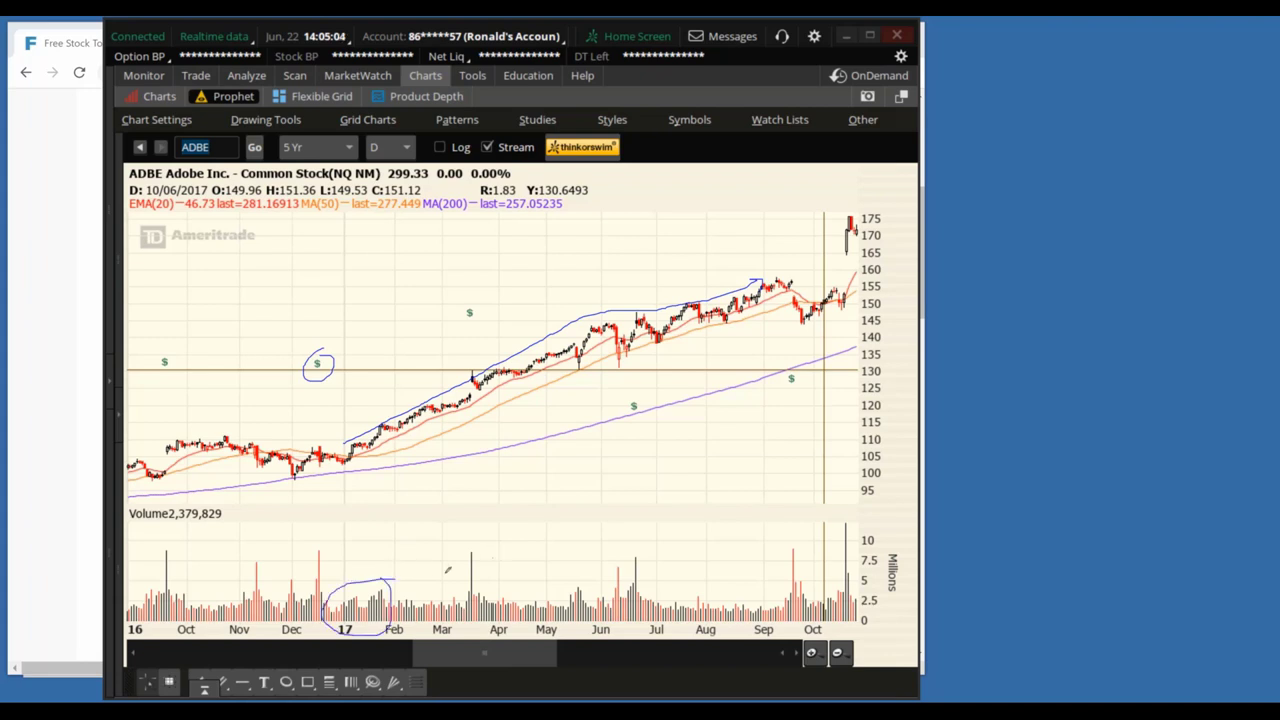
Circle the February to March 2017 volume bars and mark the mid-December 2016 and early January 2017 prices on the ADBE chart
mouse_move(490, 562)
left_mouse_down()
mouse_move(392, 605)
mouse_move(470, 558)
left_mouse_up()
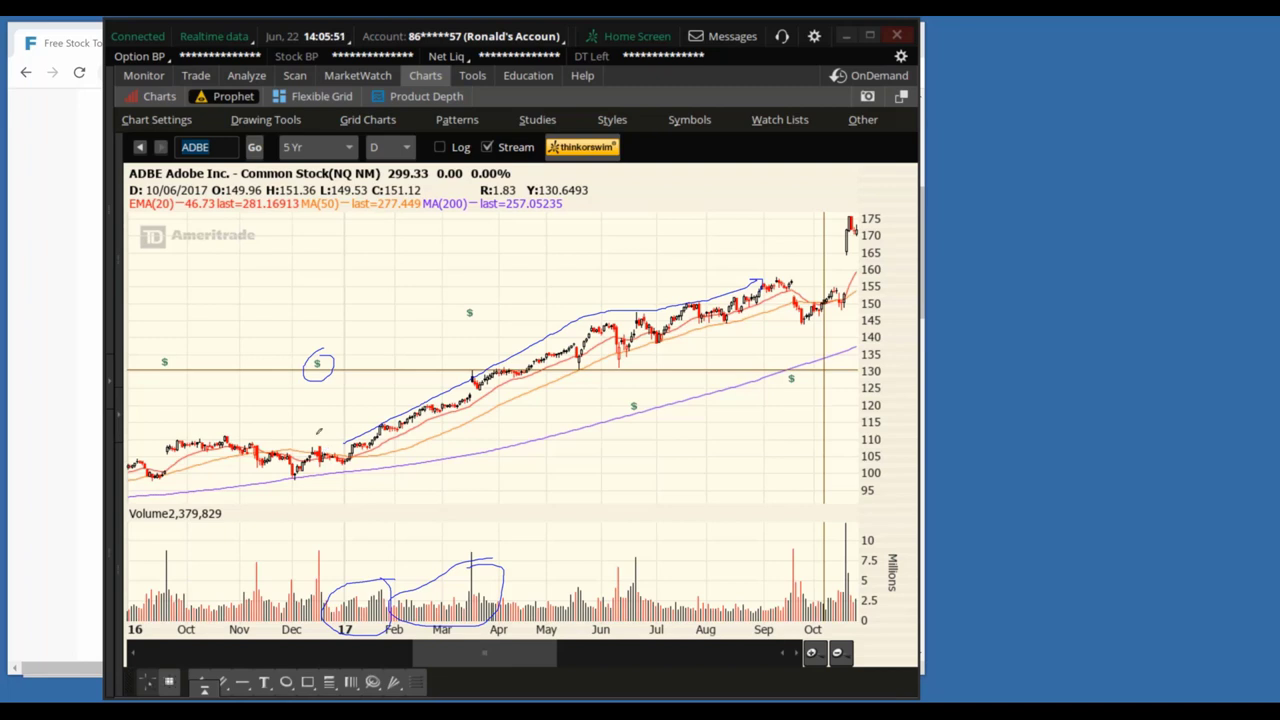
left_click_drag(320, 422, 318, 449)
mouse_move(355, 487)
left_mouse_down()
mouse_move(352, 462)
mouse_move(357, 471)
left_mouse_up()
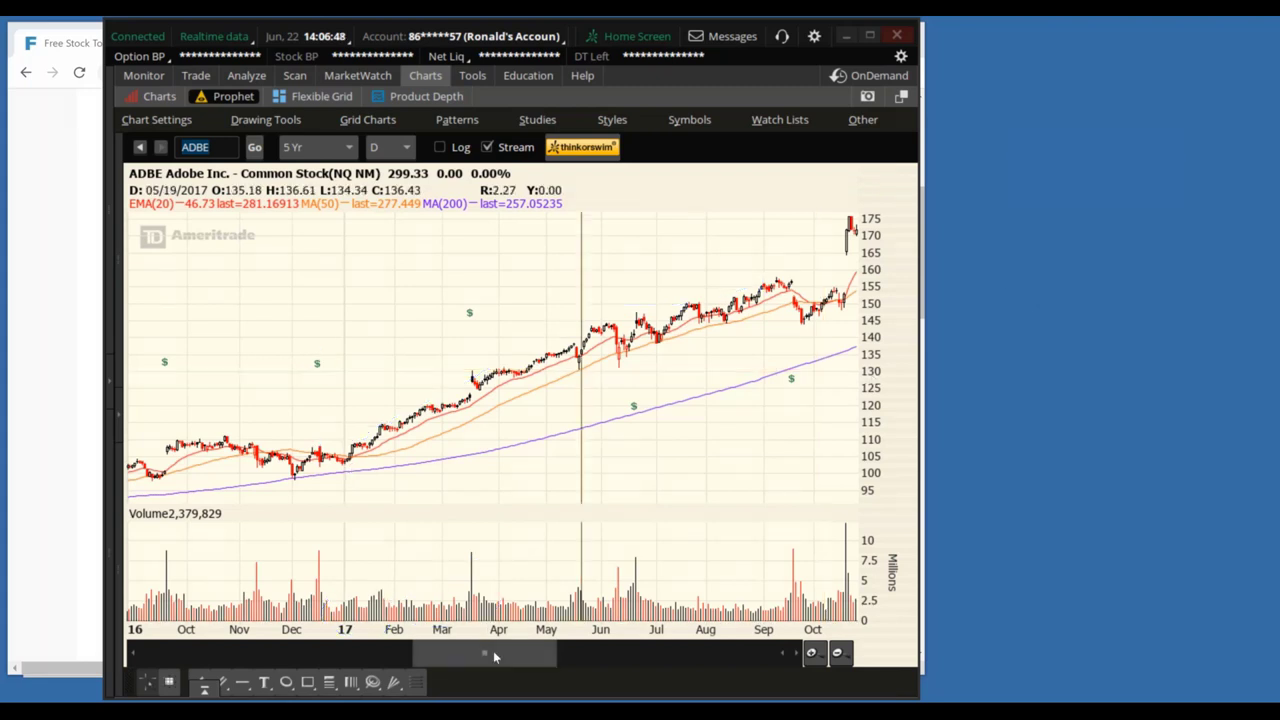
Move the ADBE chart forward from 2017 through the end of 2018, and inspect the mid-December 2017 earnings marker
left_click_drag(493, 651, 512, 648)
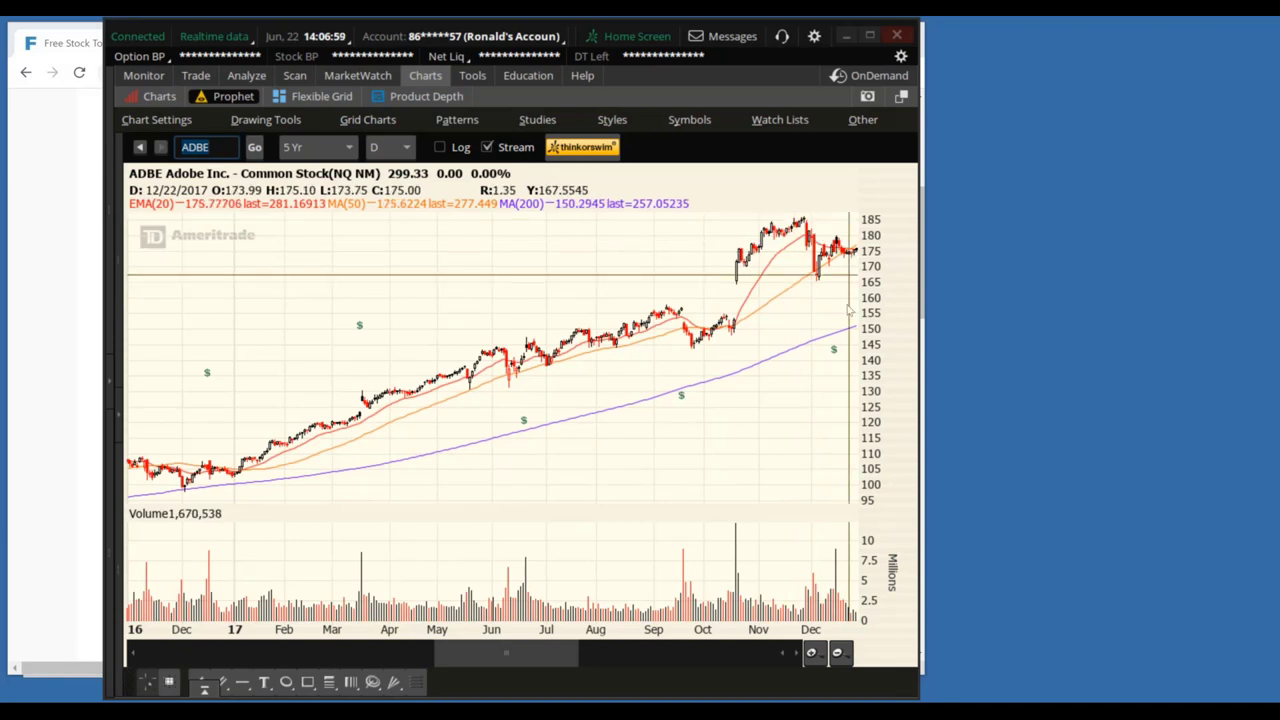
mouse_move(836, 350)
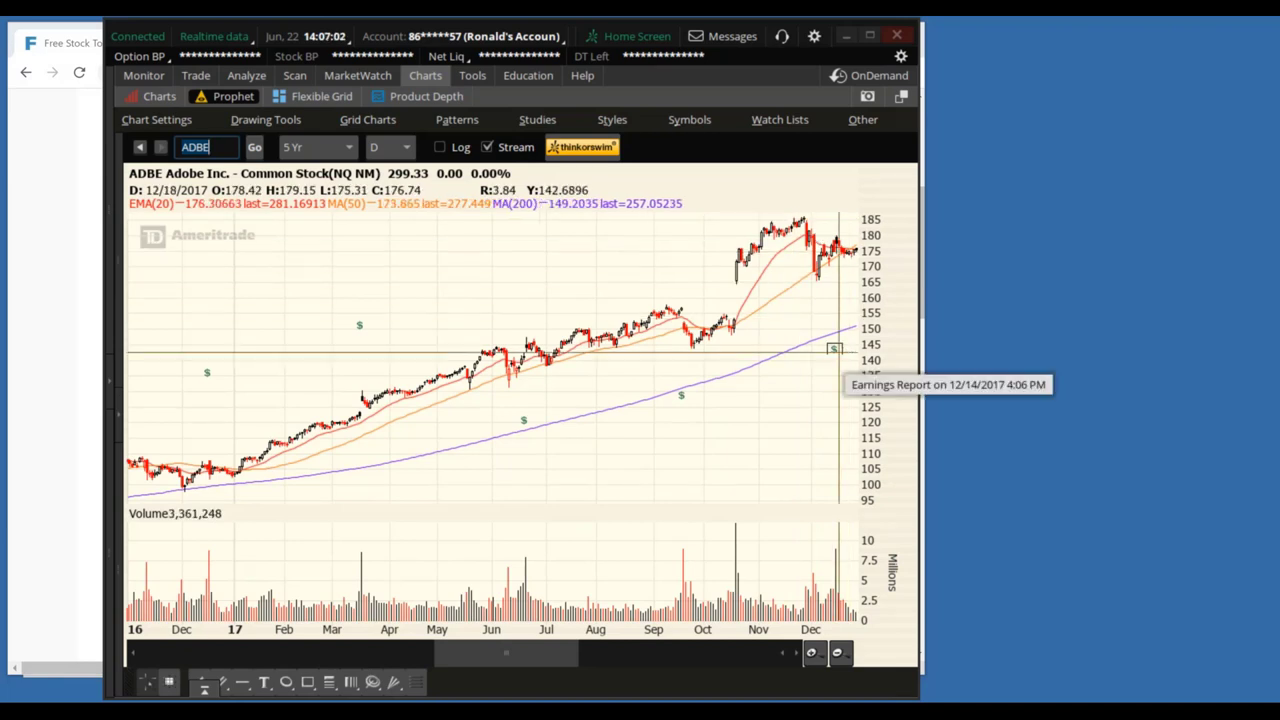
left_click_drag(478, 658, 563, 660)
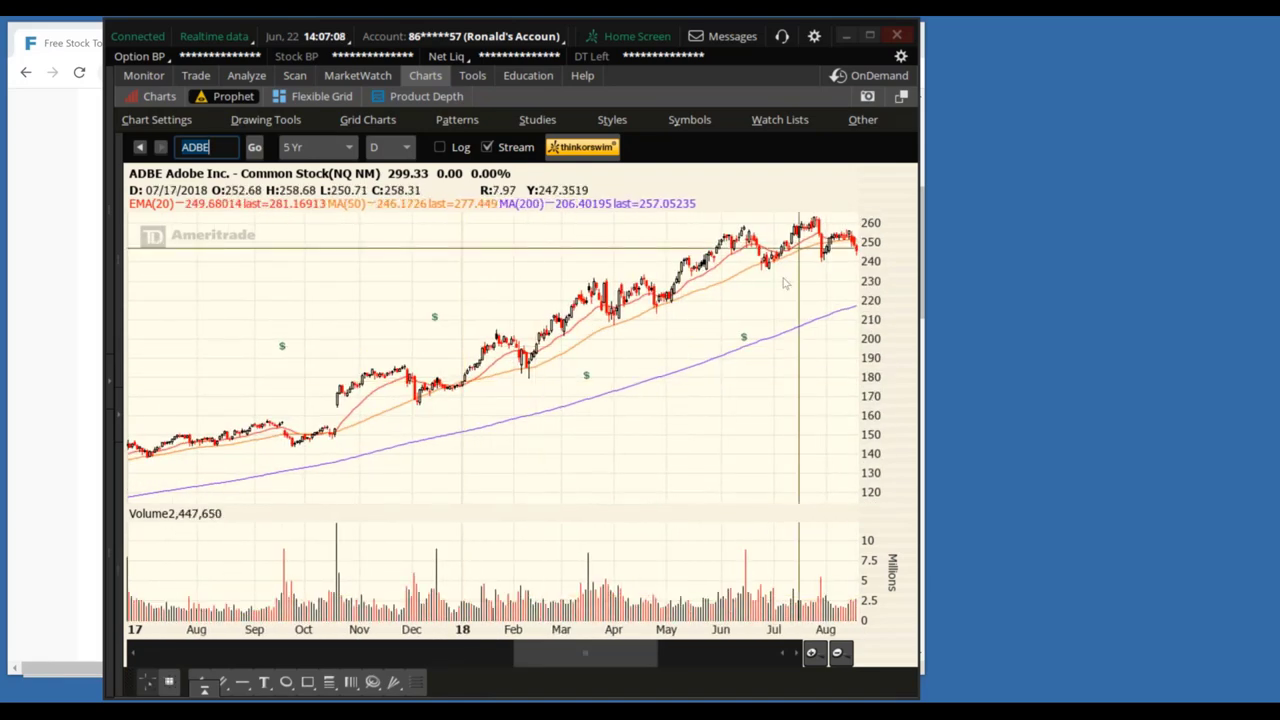
left_click_drag(614, 655, 656, 646)
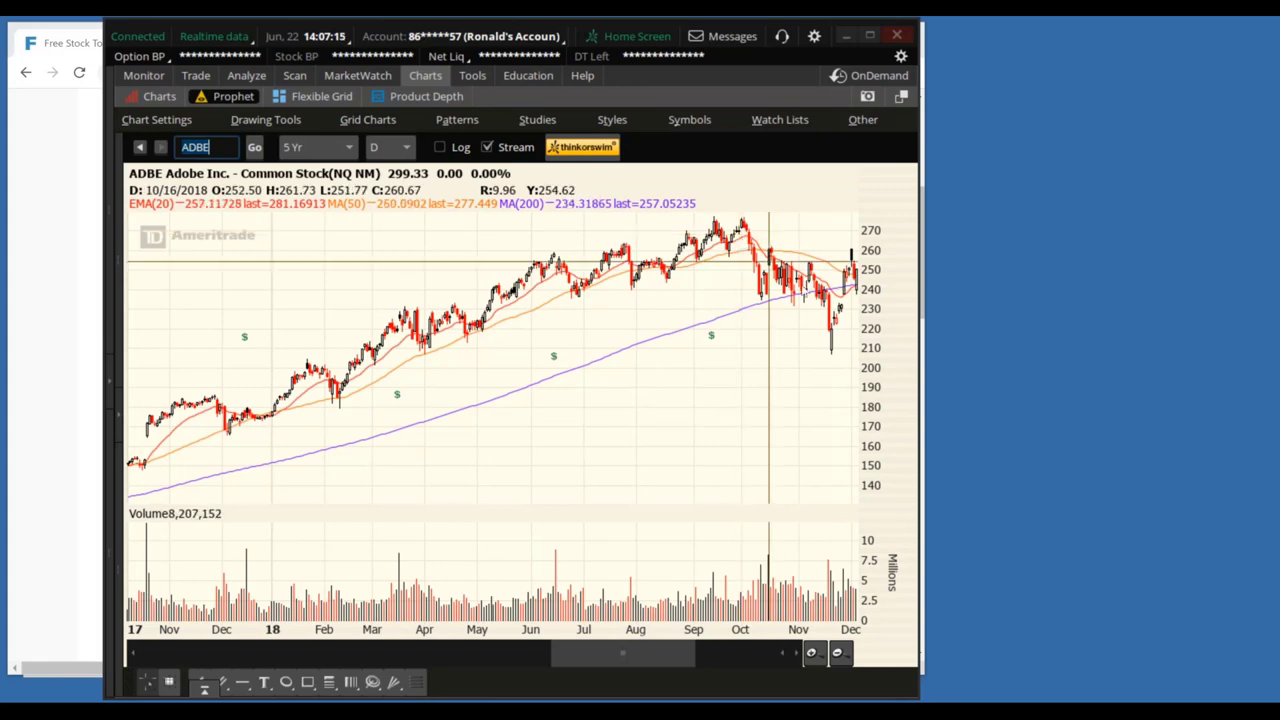
left_click_drag(671, 651, 680, 652)
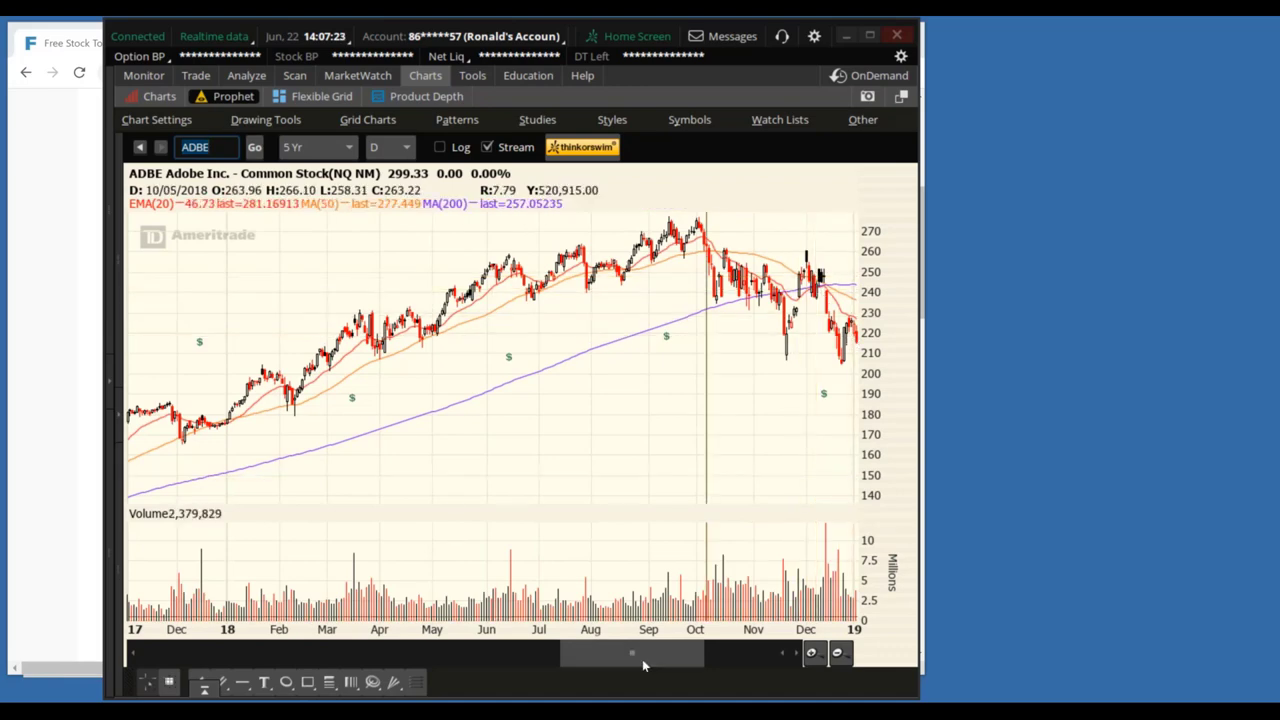
left_click_drag(642, 659, 716, 645)
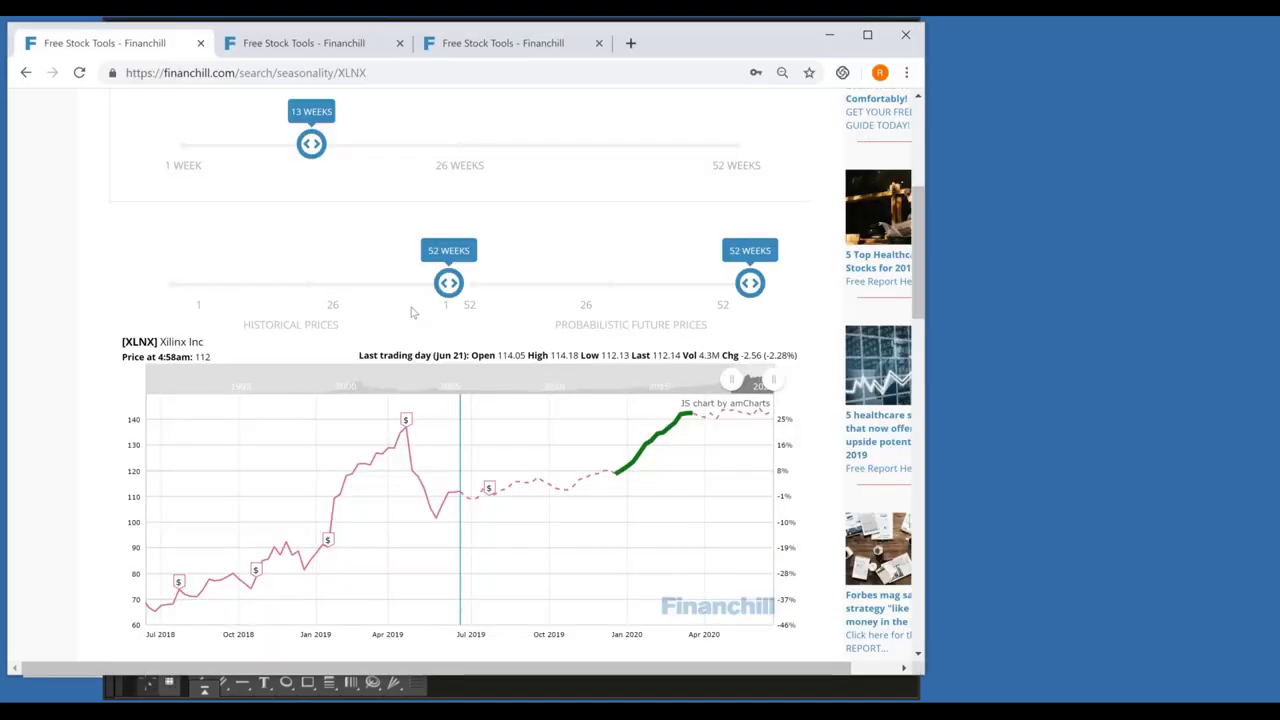
In Financhill, look up the seasonality for ADBE
scroll(410, 313, "up", 3)
left_click(233, 190)
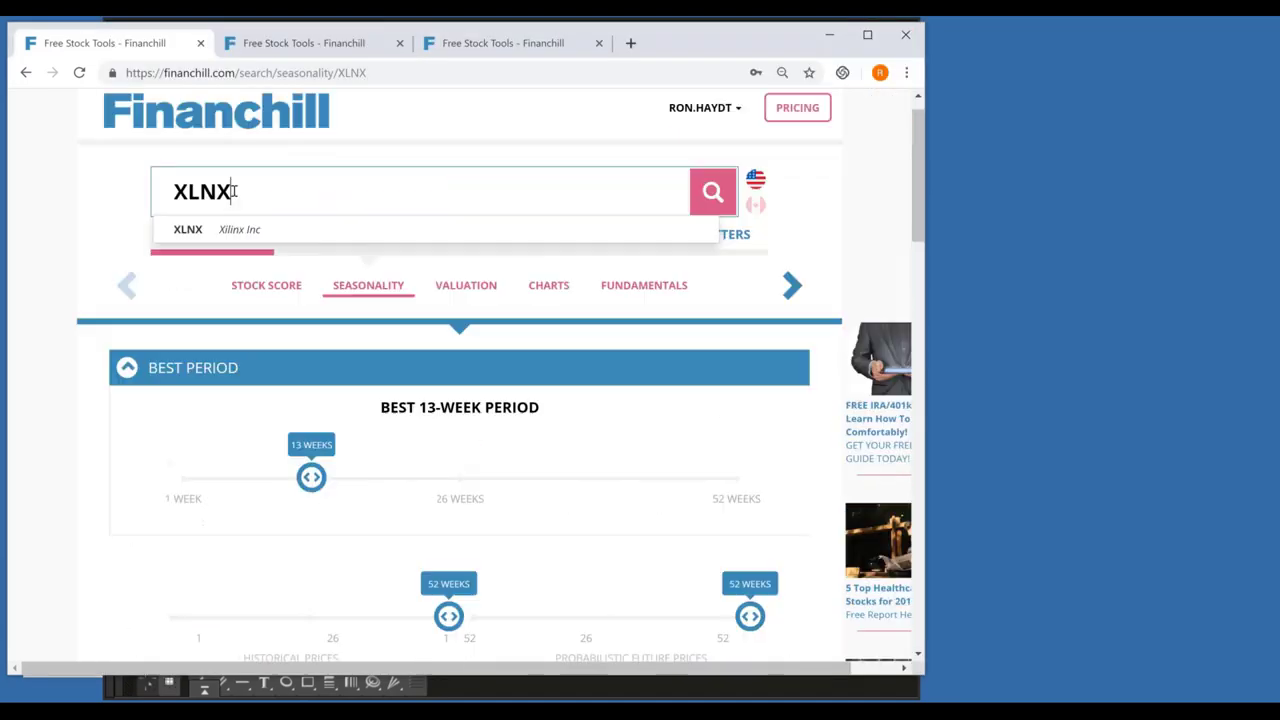
double_click(233, 190)
type("ADBE")
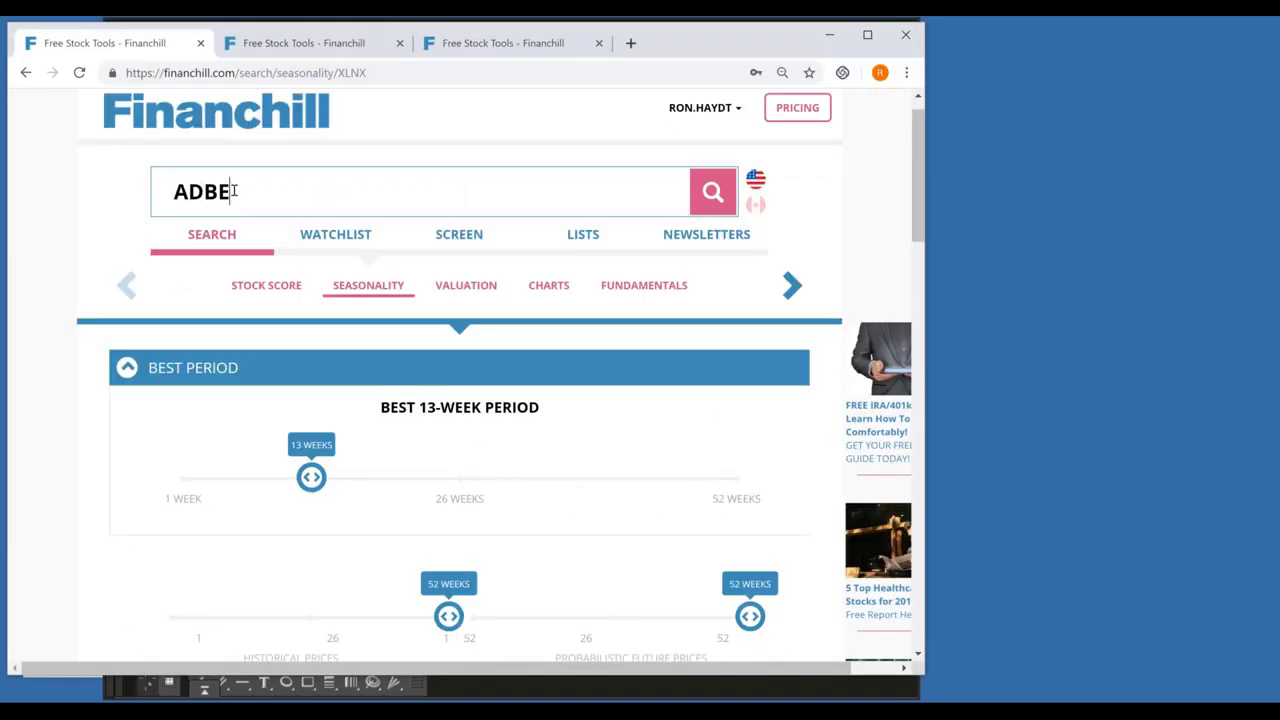
key("Return")
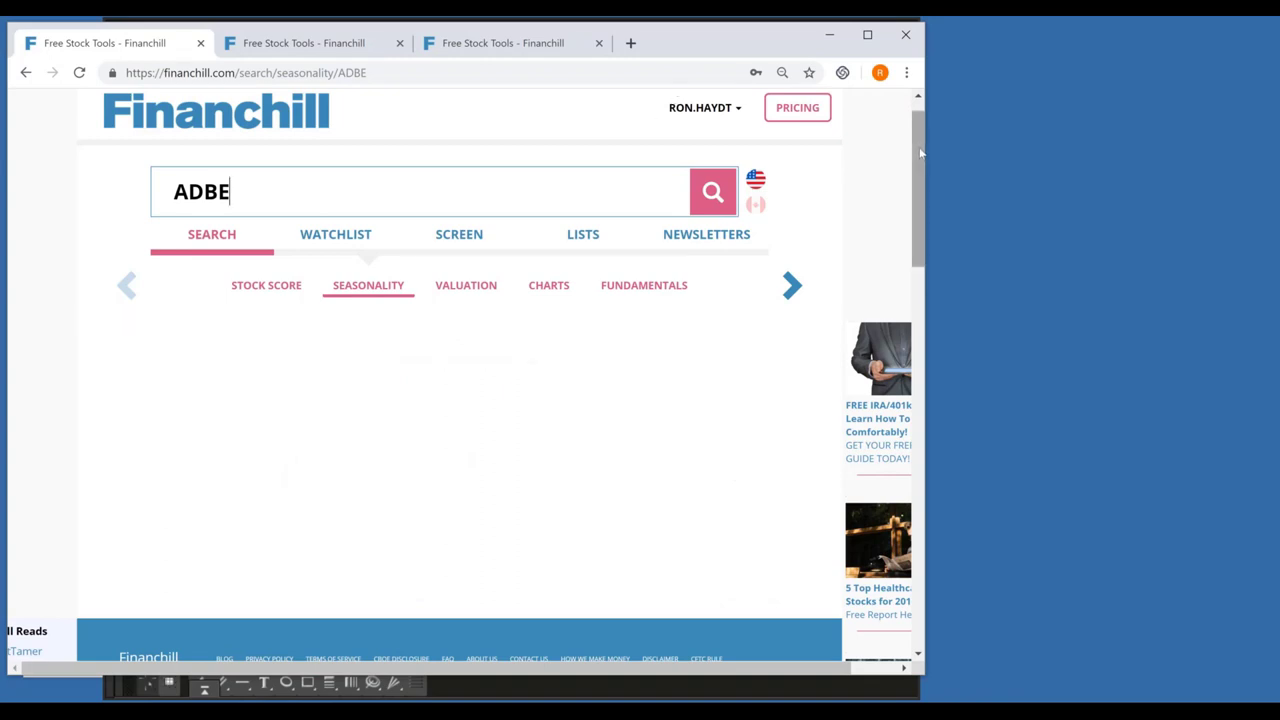
On the ADBE seasonality chart, draw an arrow to the late 2019 projection, circle late December 2019 on the date axis and trace the early 2020 rise
left_click_drag(920, 152, 1030, 221)
left_click(1063, 196)
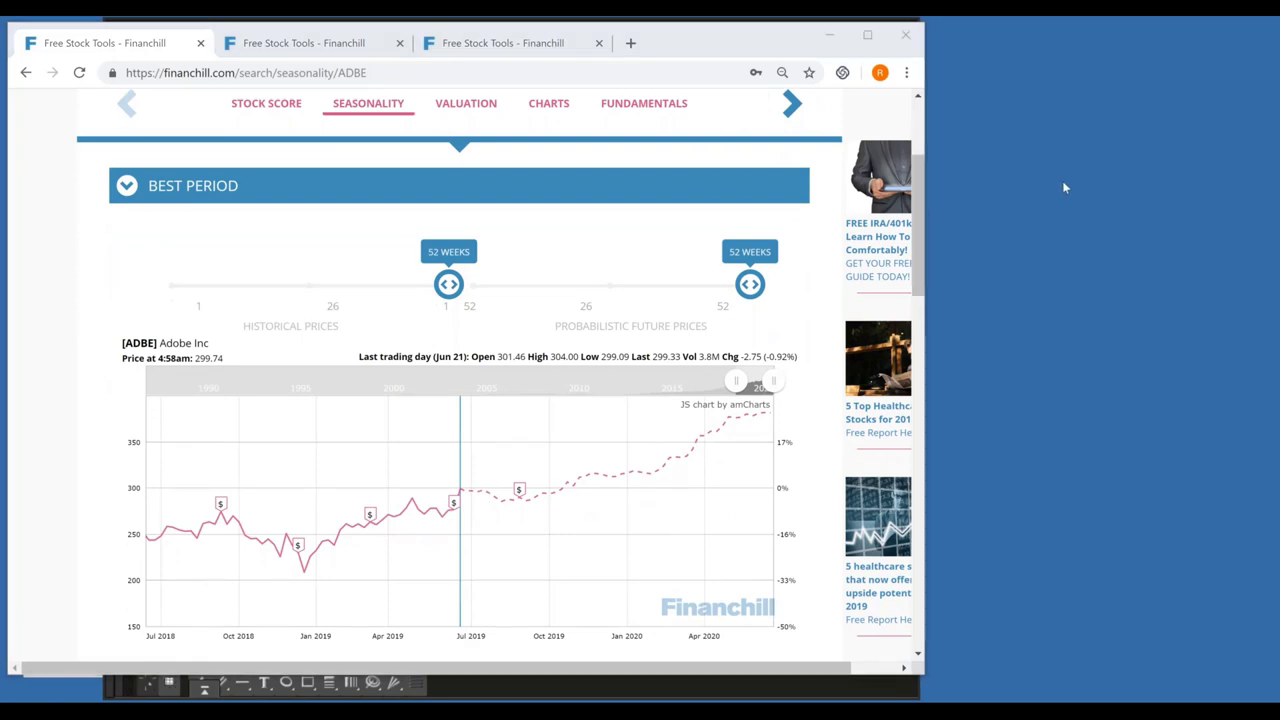
mouse_move(574, 462)
left_mouse_down()
mouse_move(618, 461)
mouse_move(619, 472)
left_mouse_up()
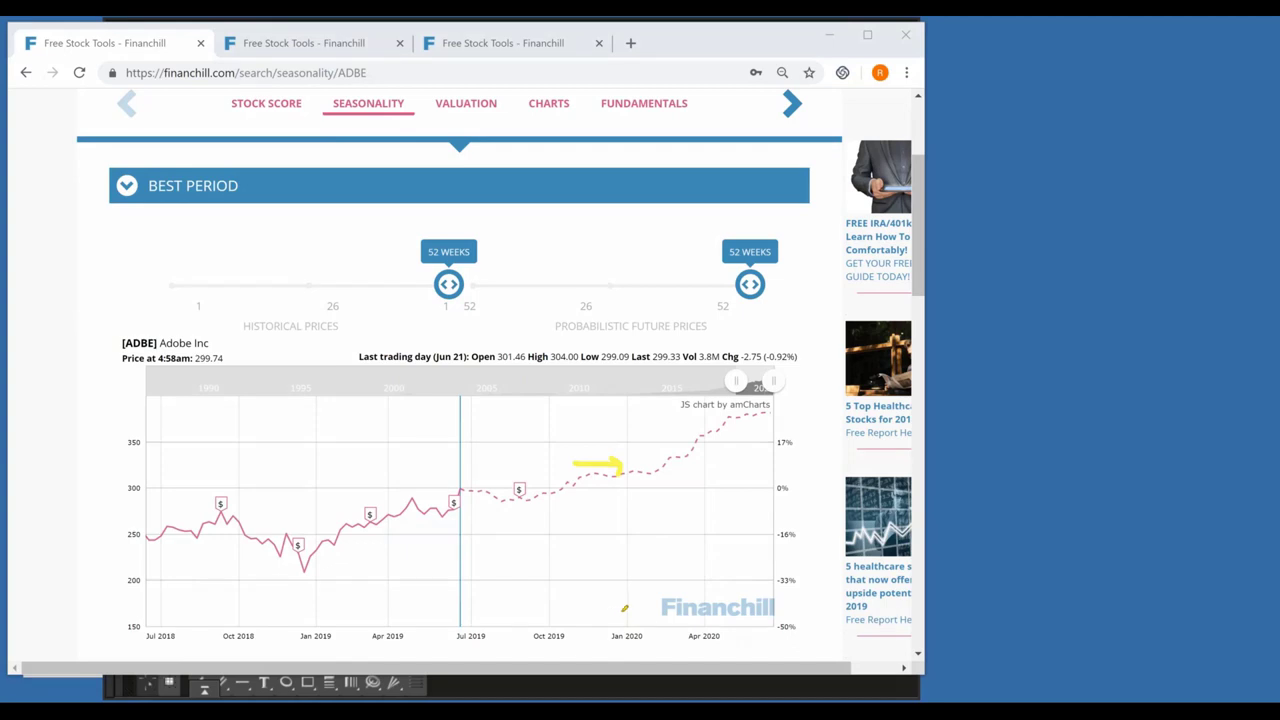
mouse_move(624, 609)
left_mouse_down()
mouse_move(595, 611)
mouse_move(576, 642)
mouse_move(622, 648)
mouse_move(627, 602)
left_mouse_up()
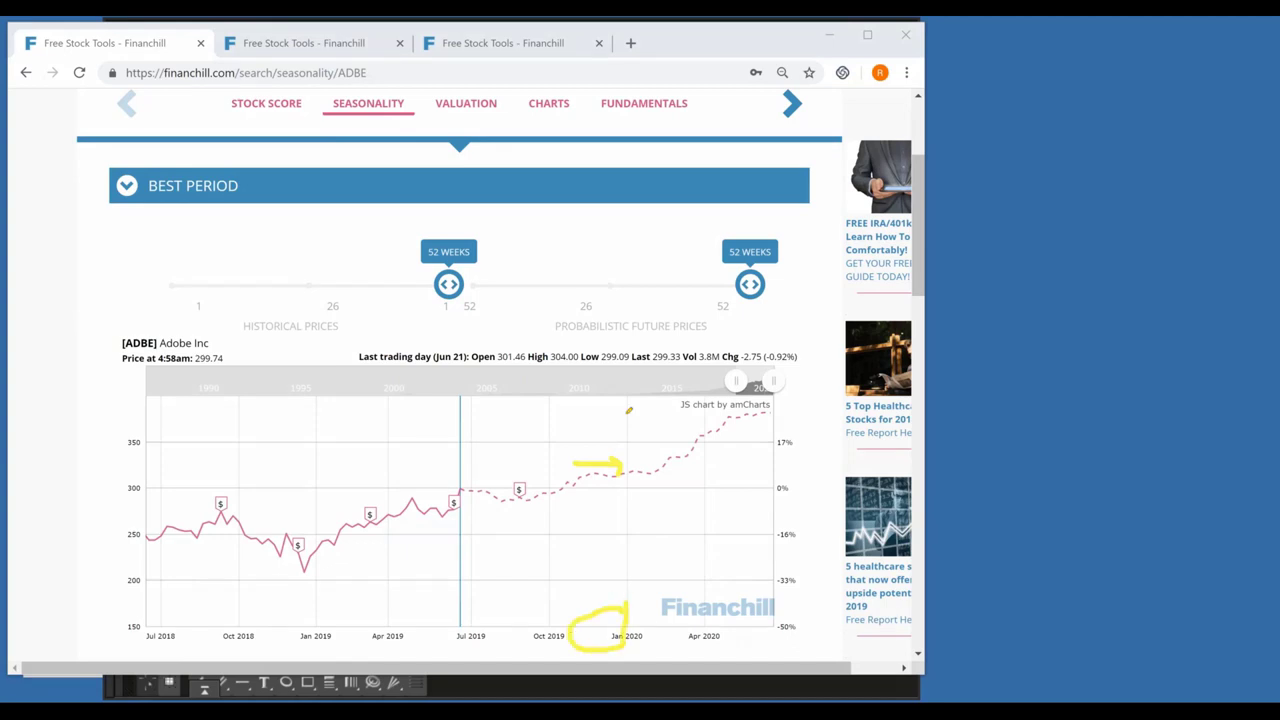
mouse_move(640, 466)
left_mouse_down()
mouse_move(719, 410)
mouse_move(727, 432)
left_mouse_up()
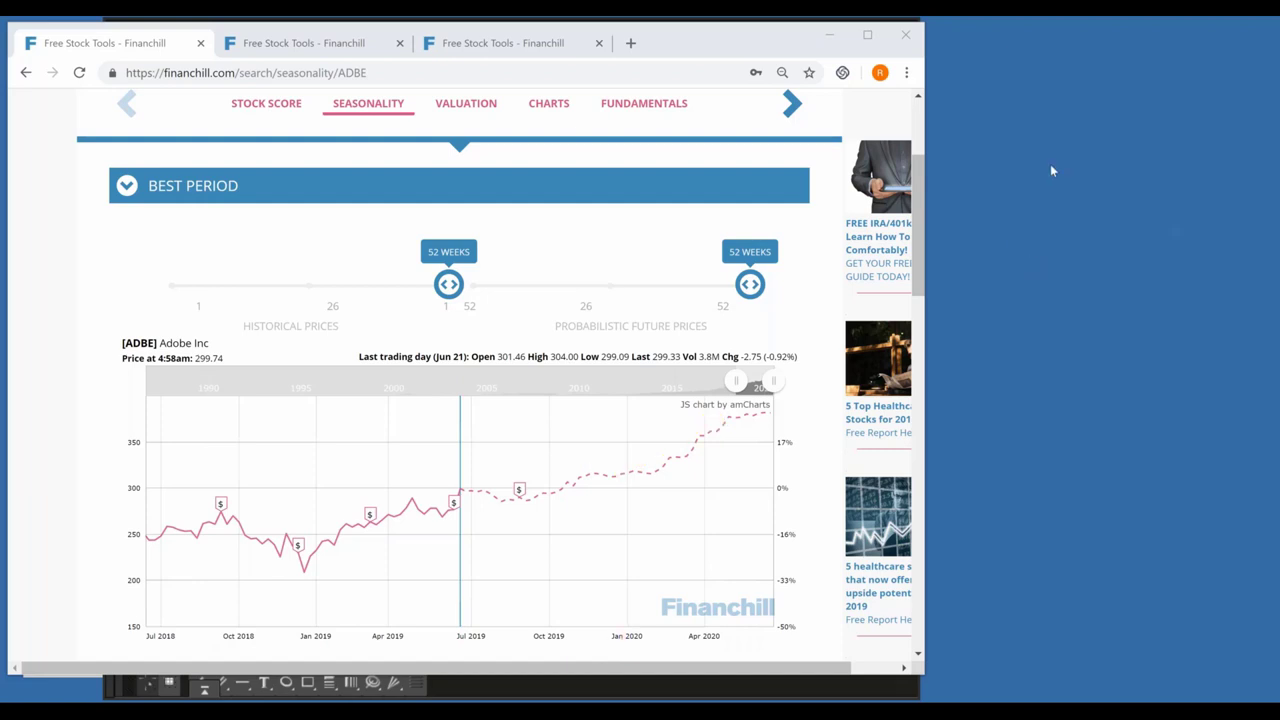
Expand the best-period section for ADBE and set the period length to 22 weeks
left_click(795, 190)
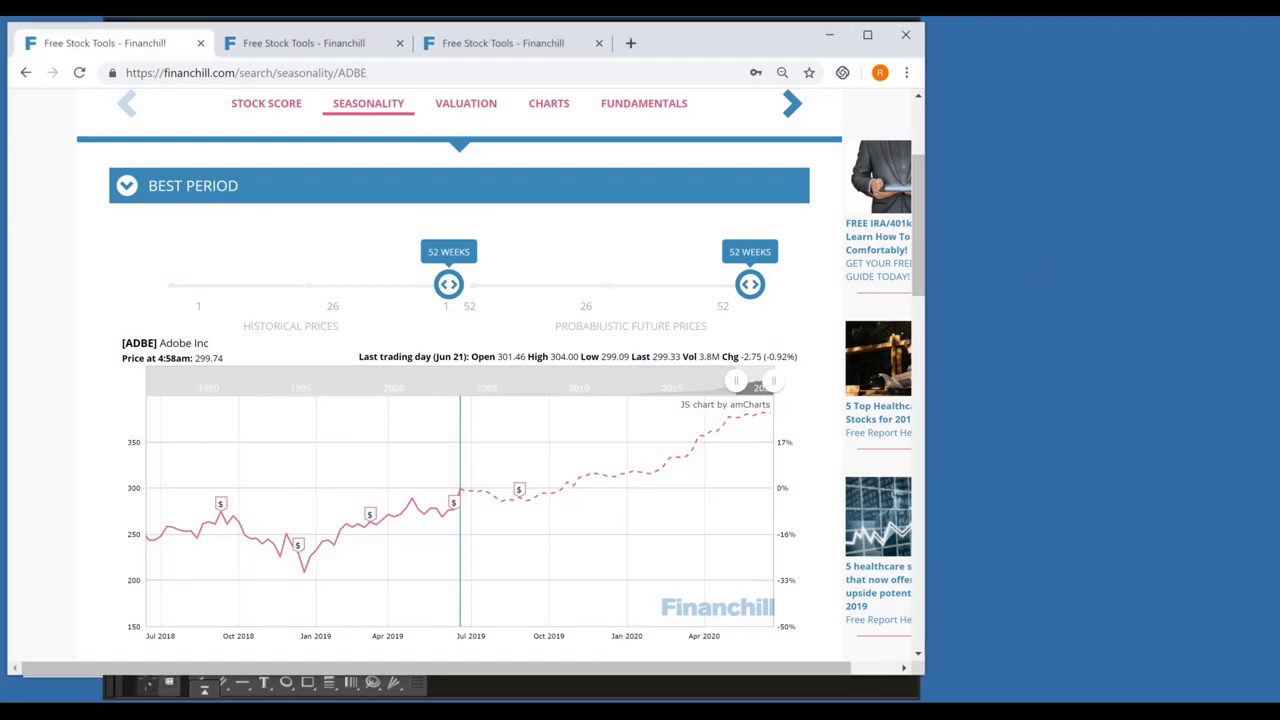
scroll(529, 229, "down", 2)
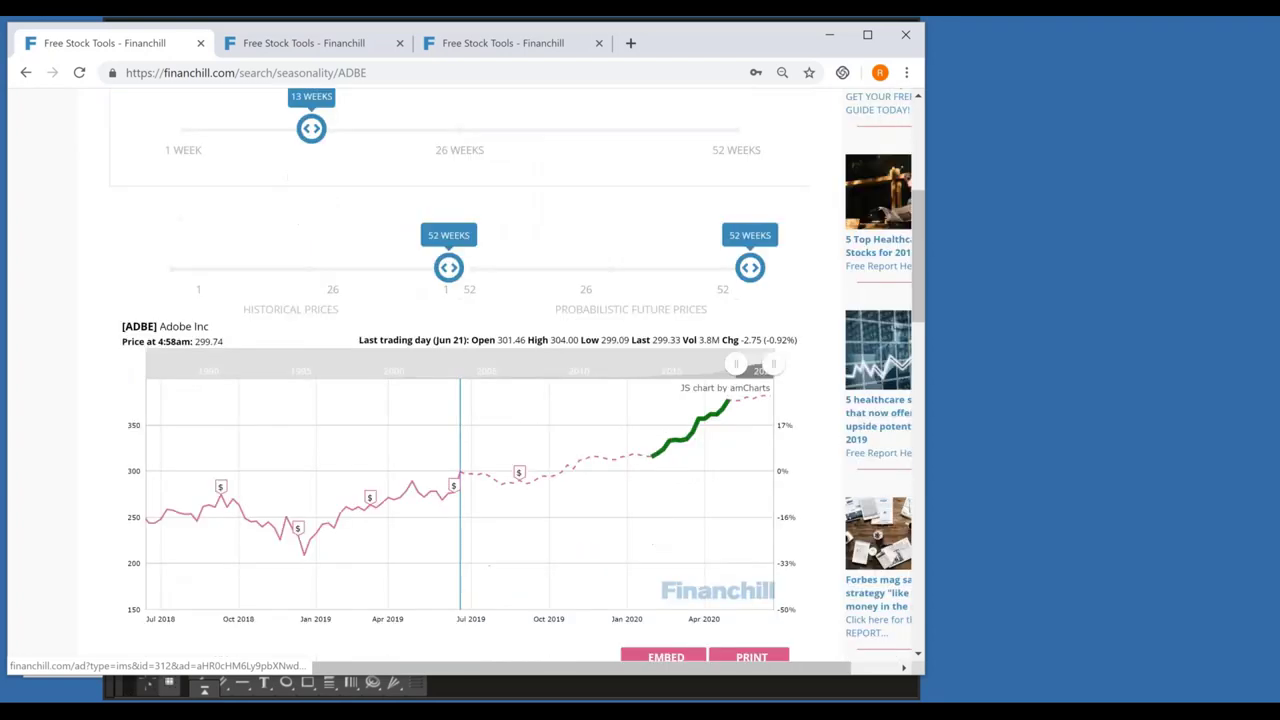
left_click_drag(314, 136, 410, 128)
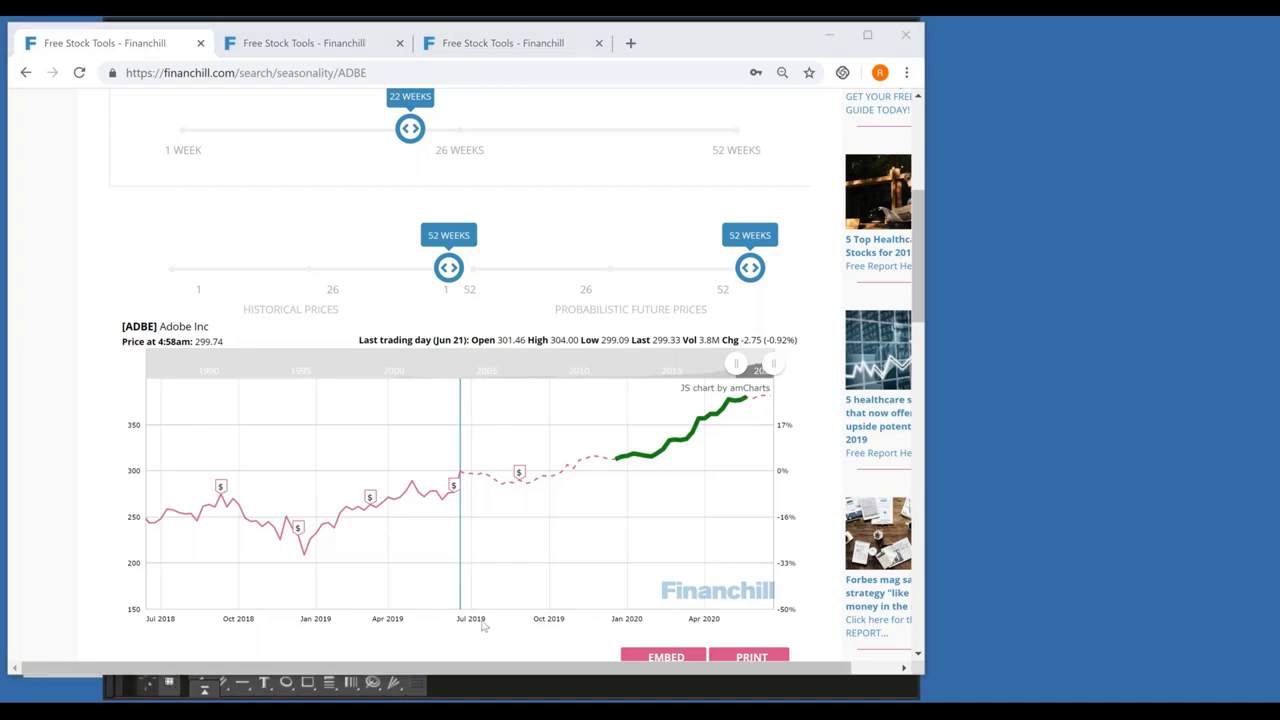
Switch to thinkorswim, load the NFLX chart and zoom in on October 2016 to January 2017
key("alt+Tab")
type("nflx")
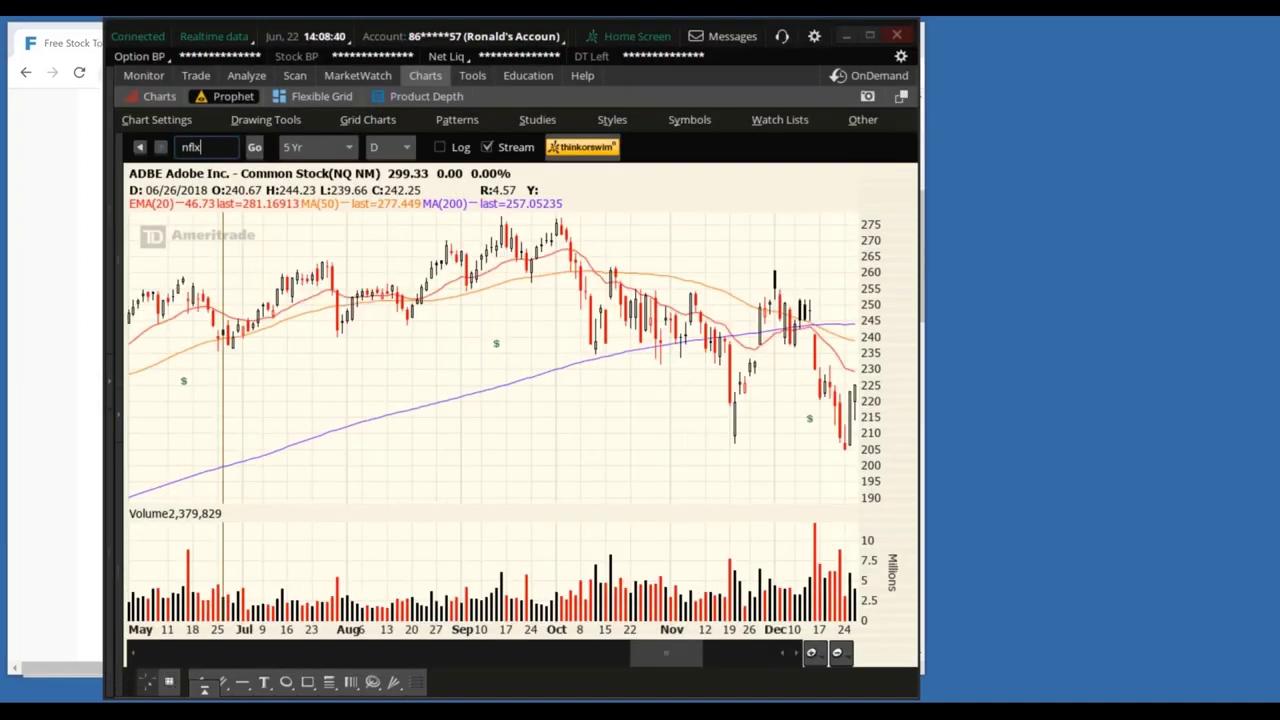
key("Return")
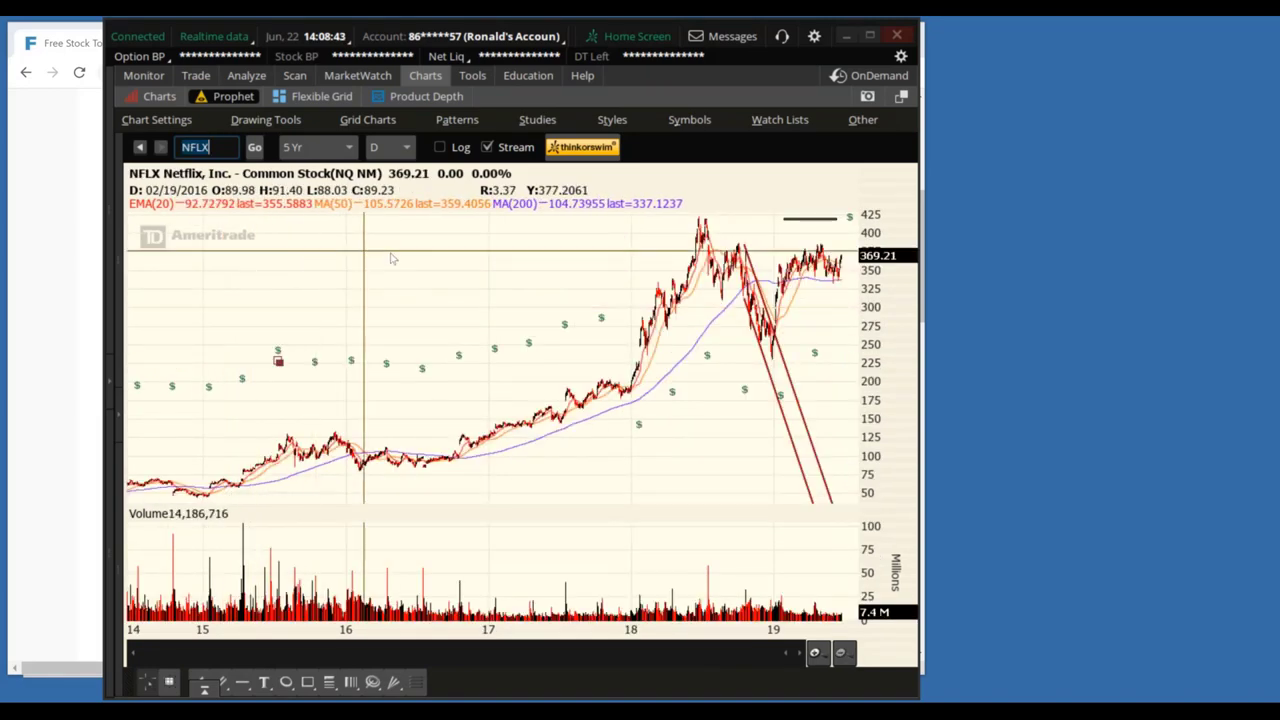
left_click_drag(455, 276, 490, 282)
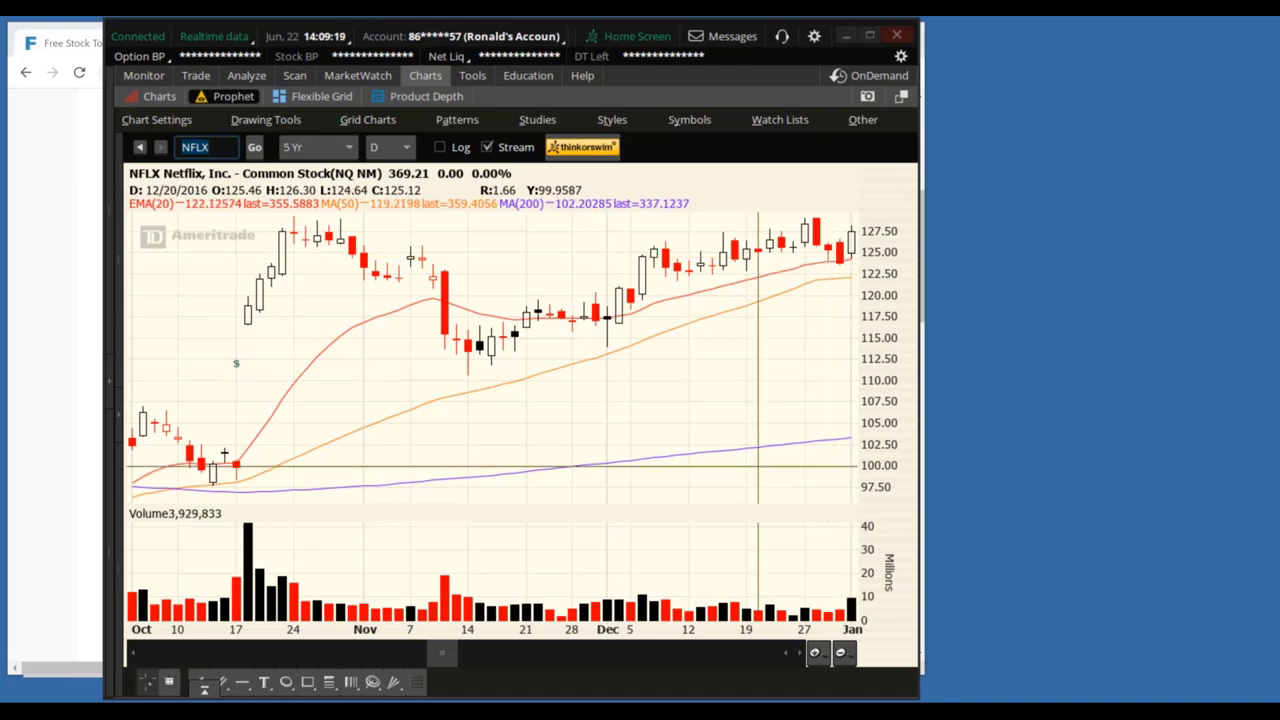
Switch back to Financhill and look up the seasonality for NFLX
key("alt+Tab")
key("Tab")
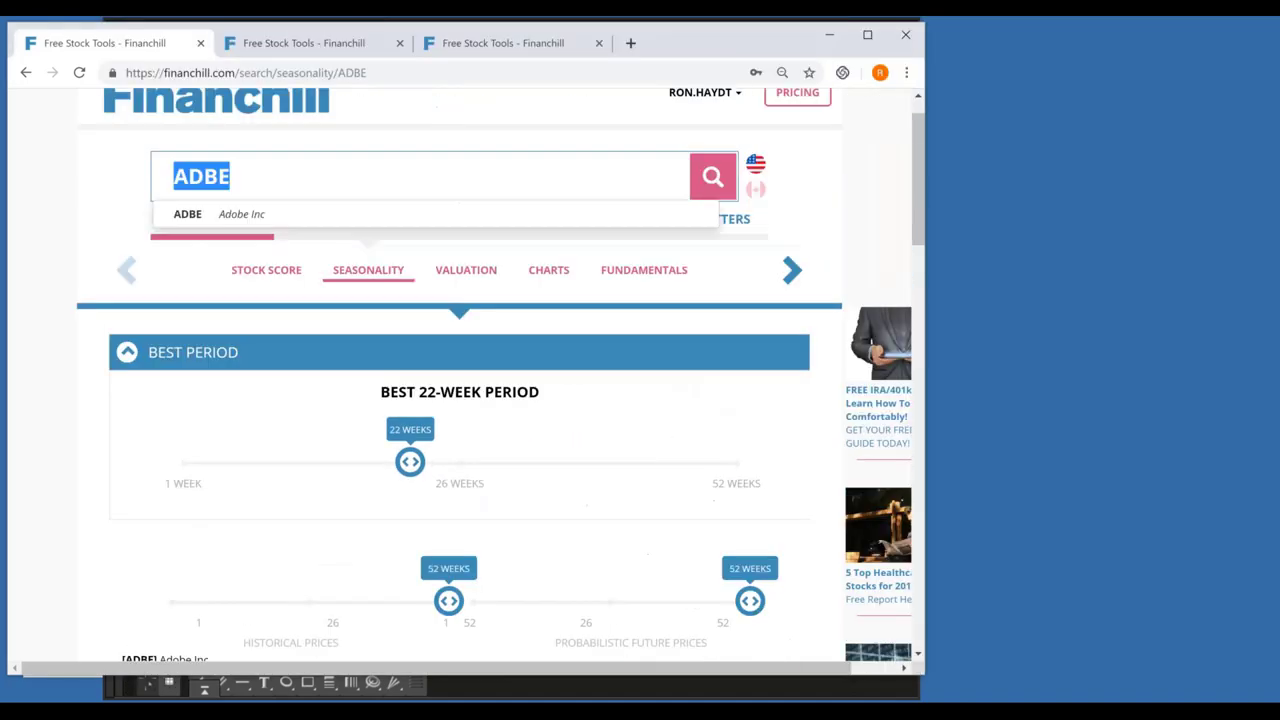
type("NFLX")
key("Return")
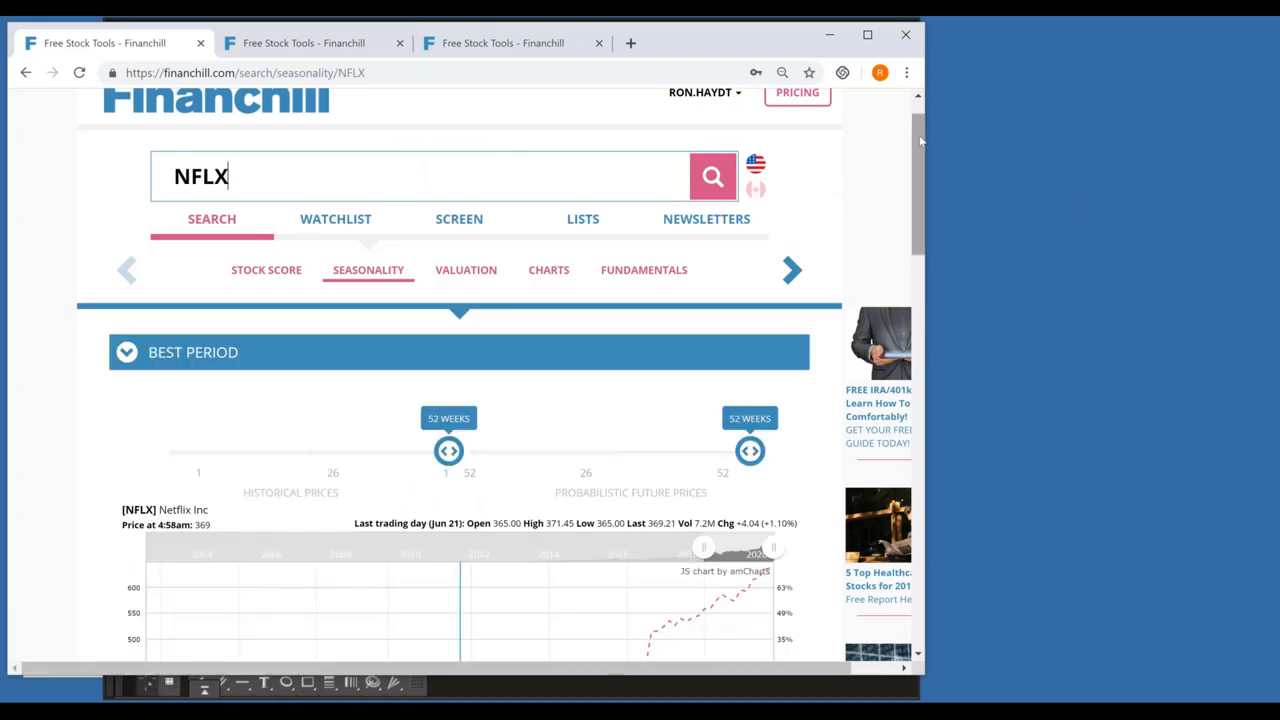
On the NFLX seasonality chart, draw arrows to the projected price around January 2020 and along the following rise into spring 2020
left_click_drag(915, 143, 924, 203)
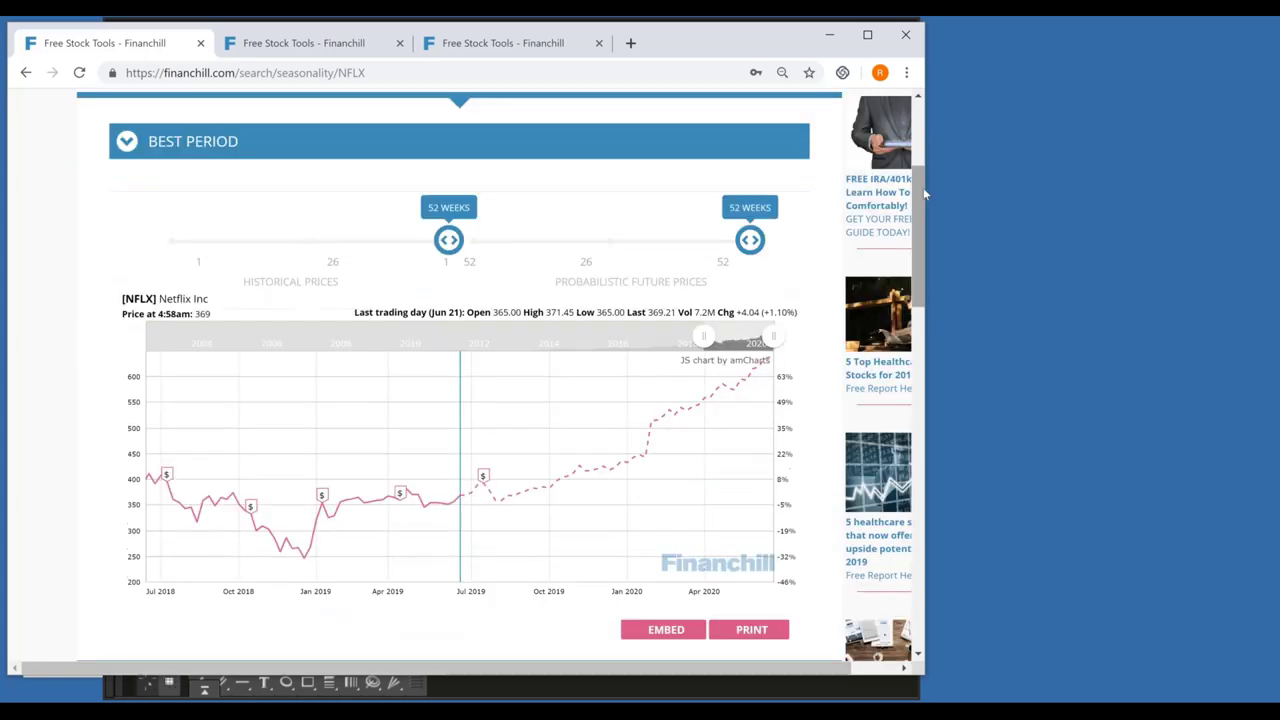
left_click(1036, 236)
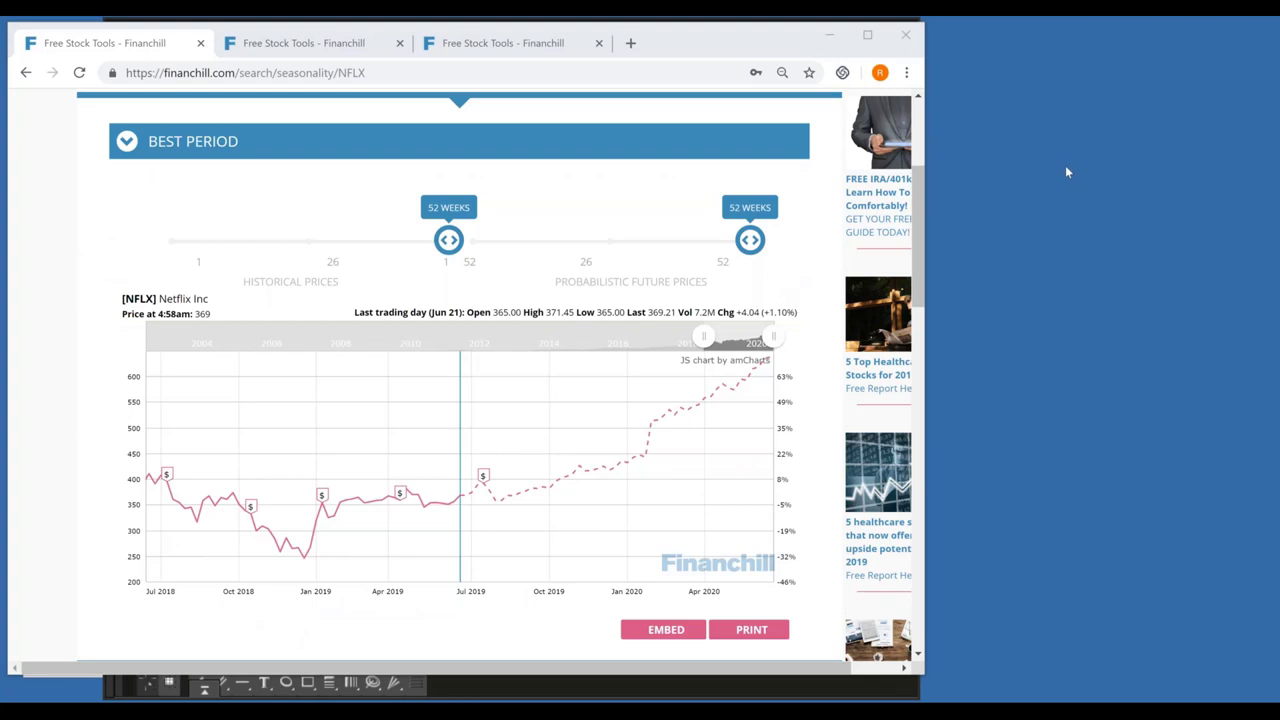
left_click_drag(578, 454, 624, 454)
mouse_move(624, 584)
left_mouse_down()
mouse_move(609, 475)
mouse_move(621, 481)
mouse_move(698, 384)
mouse_move(742, 368)
mouse_move(722, 360)
left_mouse_up()
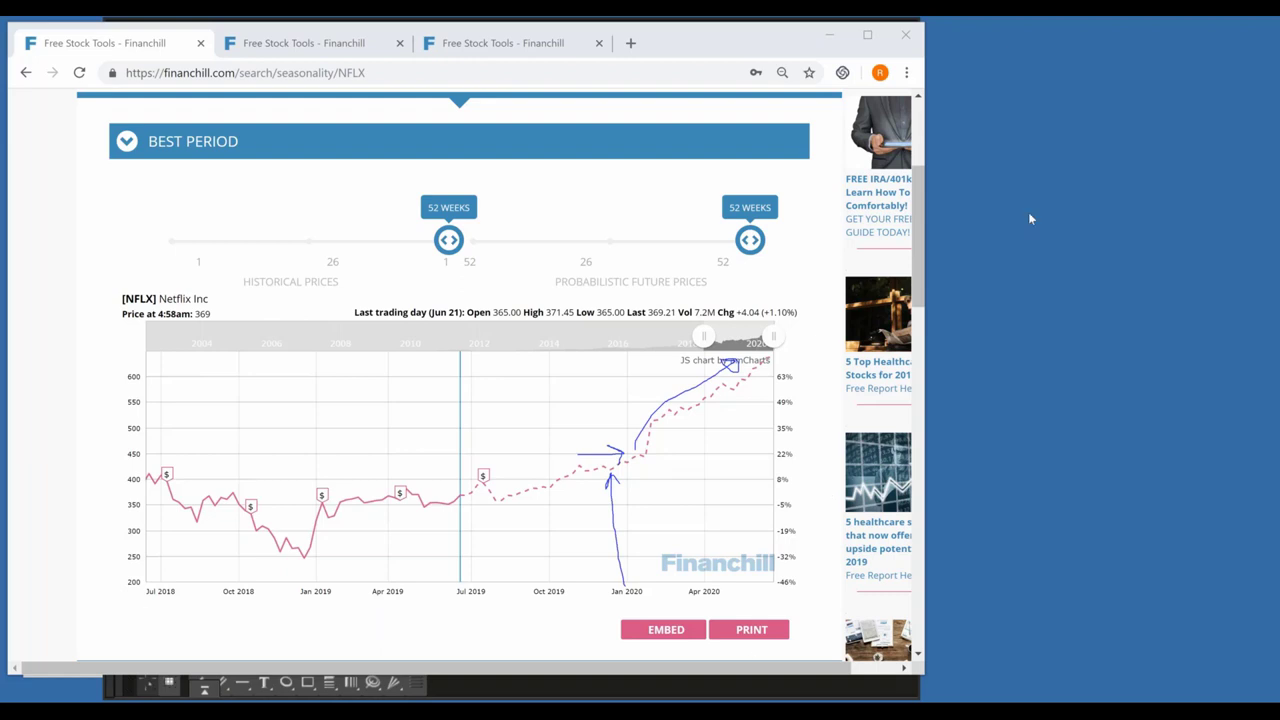
Clear the drawn annotations, return to thinkorswim and widen the NFLX chart to show January 2016 to January 2017
key("e")
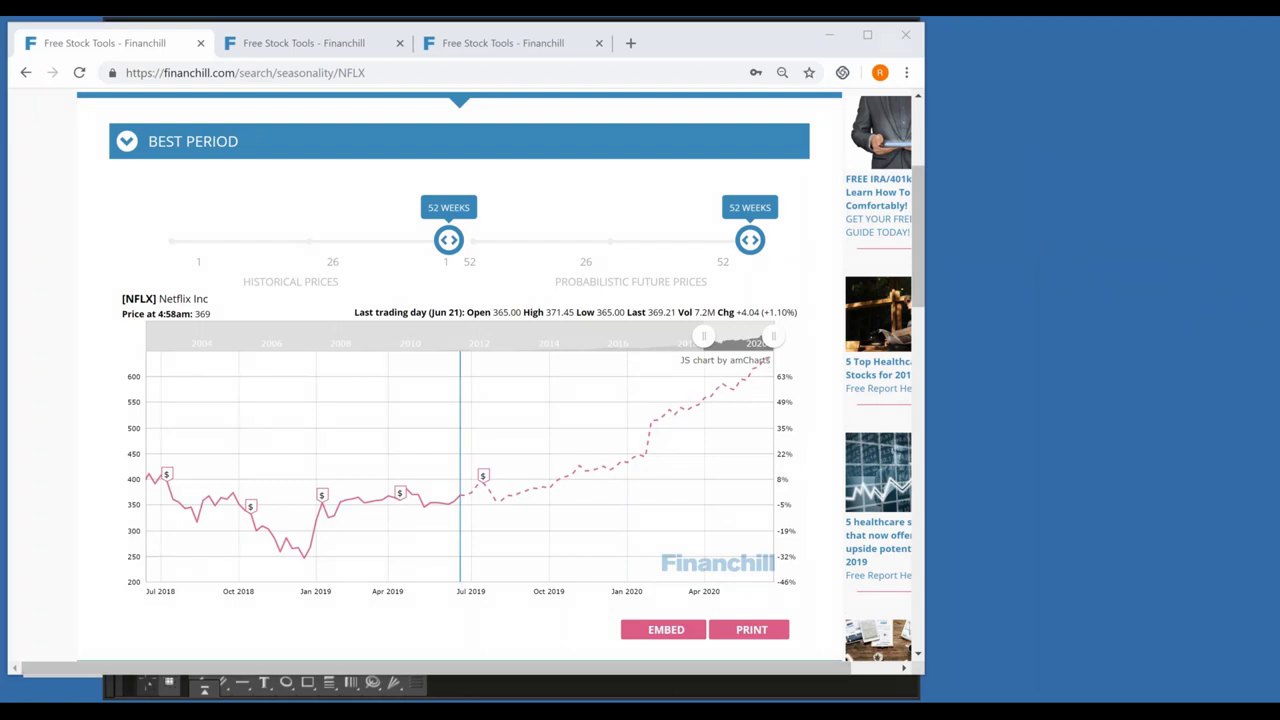
key("alt+Tab")
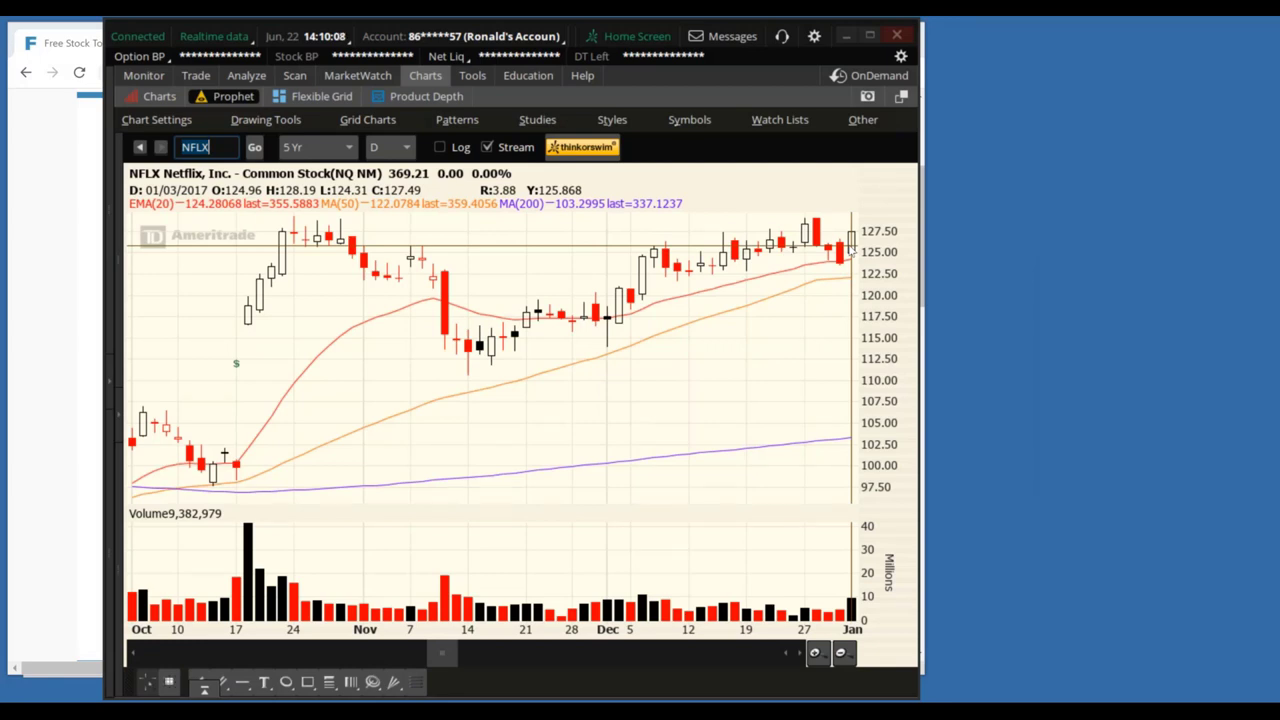
left_click(841, 653)
left_click(841, 653)
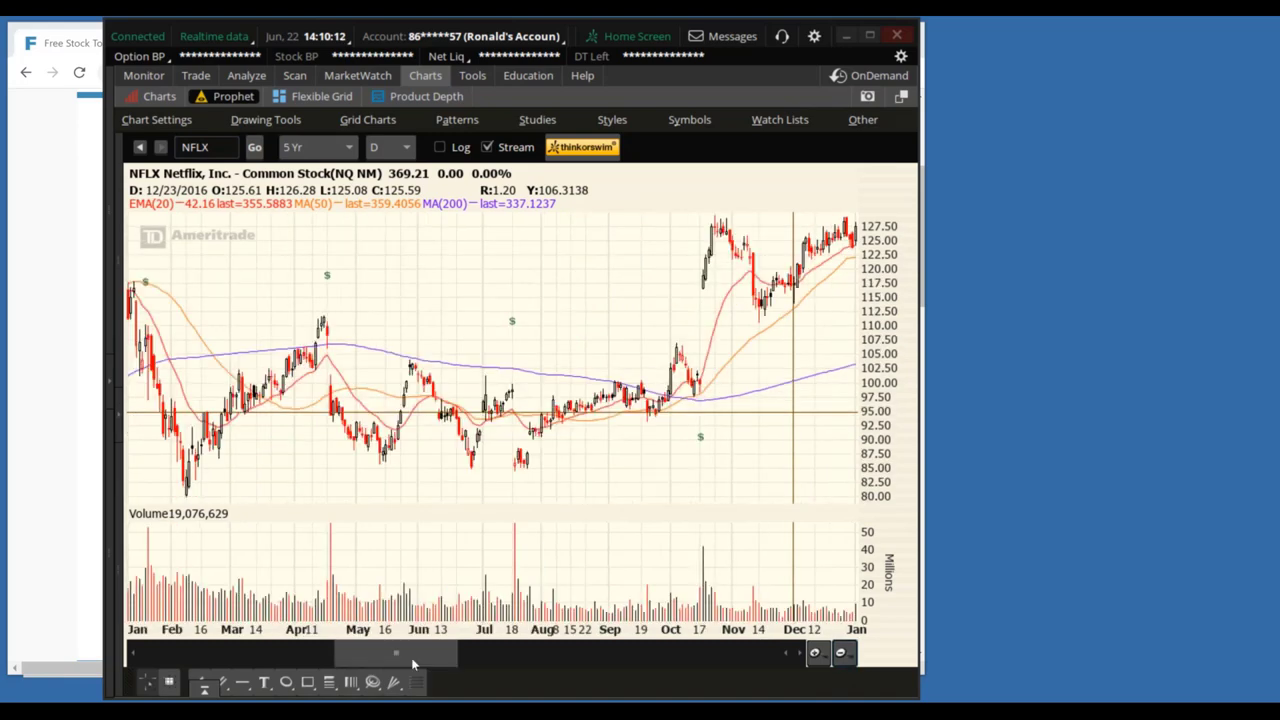
Move the NFLX chart forward to show June 2017 through June 2018
left_click_drag(416, 664, 476, 652)
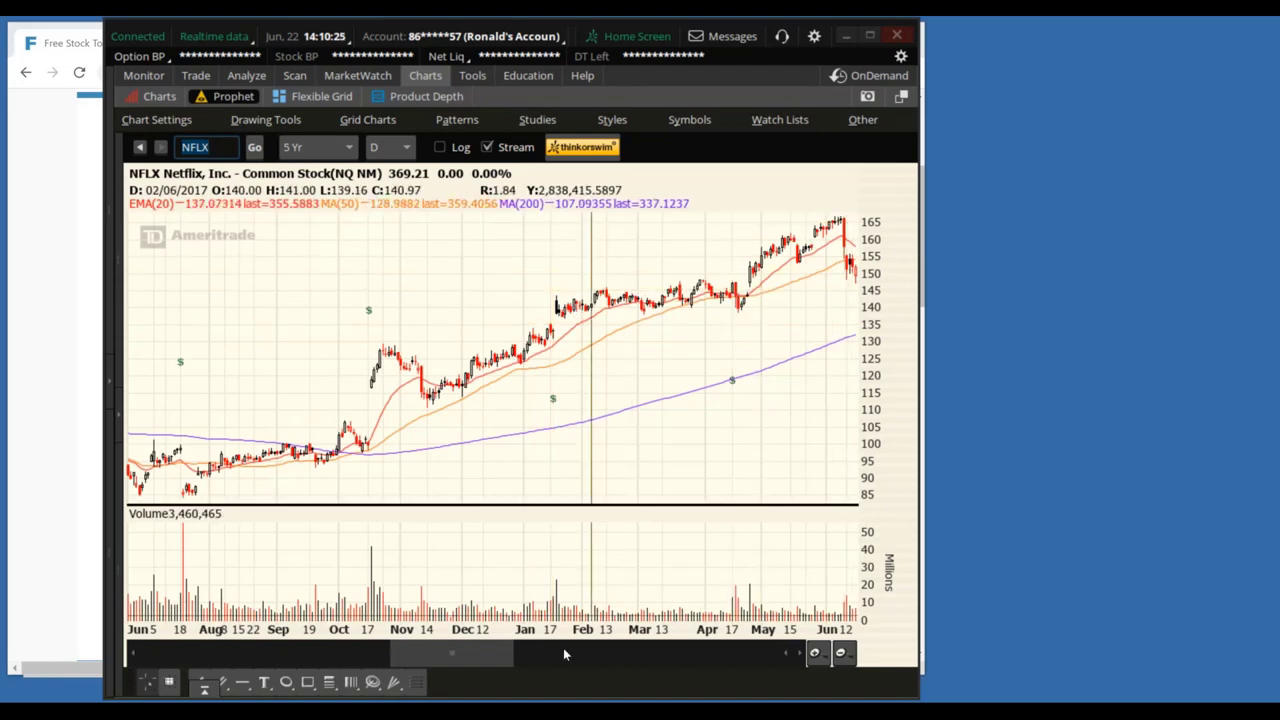
left_click_drag(563, 652, 853, 285)
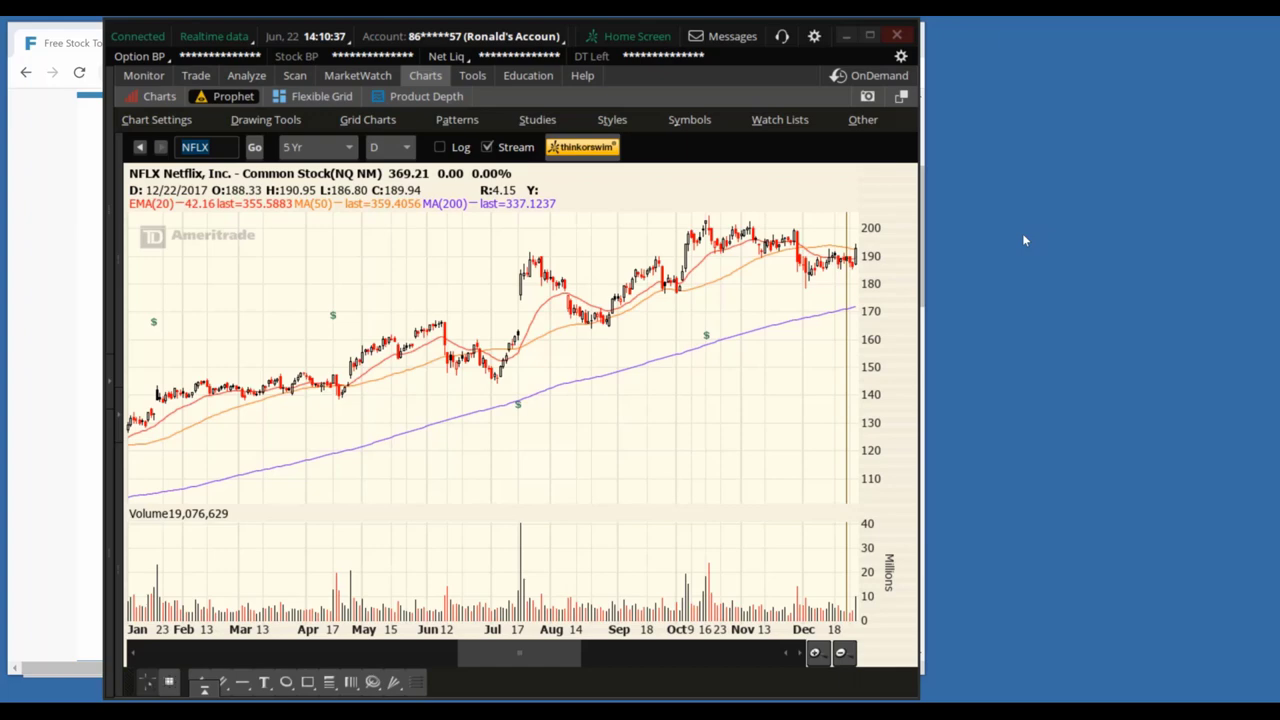
left_click_drag(500, 652, 556, 622)
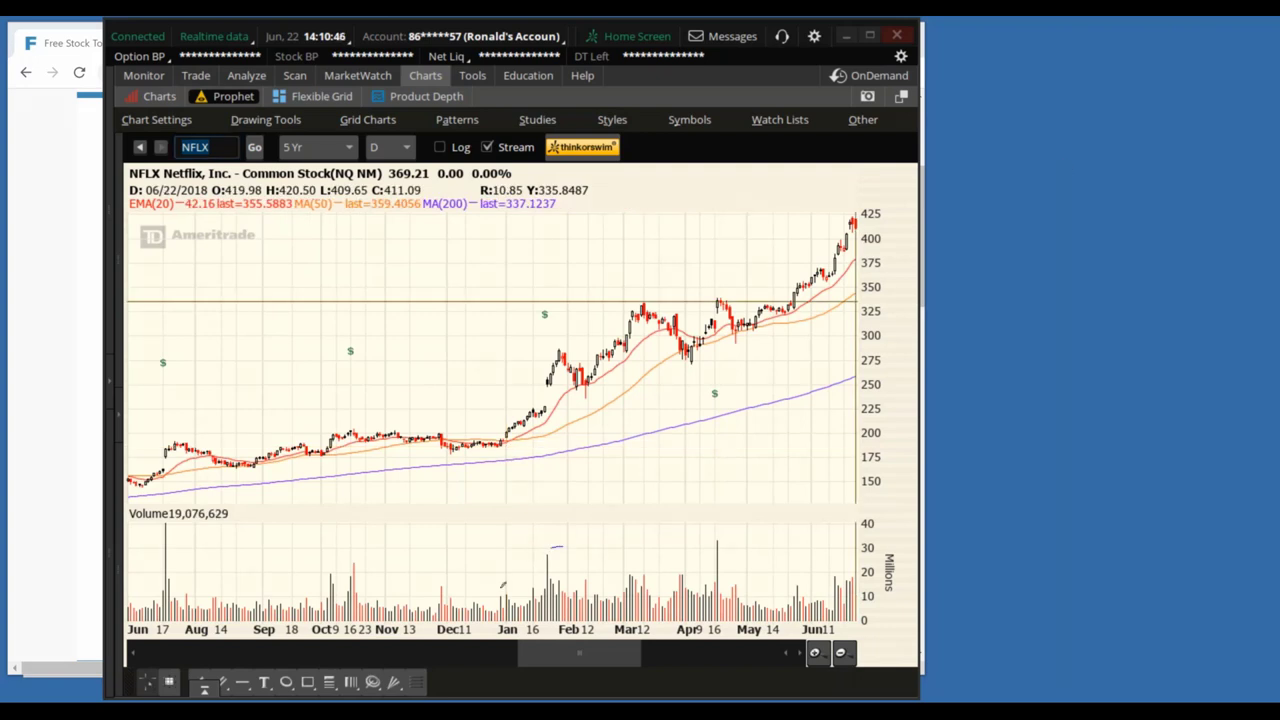
Circle the January and March 2018 volume bars on the NFLX chart
mouse_move(563, 546)
left_mouse_down()
mouse_move(497, 590)
mouse_move(576, 552)
mouse_move(556, 545)
left_mouse_up()
left_click_drag(600, 600, 652, 563)
mouse_move(650, 630)
left_mouse_down()
mouse_move(604, 608)
mouse_move(656, 566)
left_mouse_up()
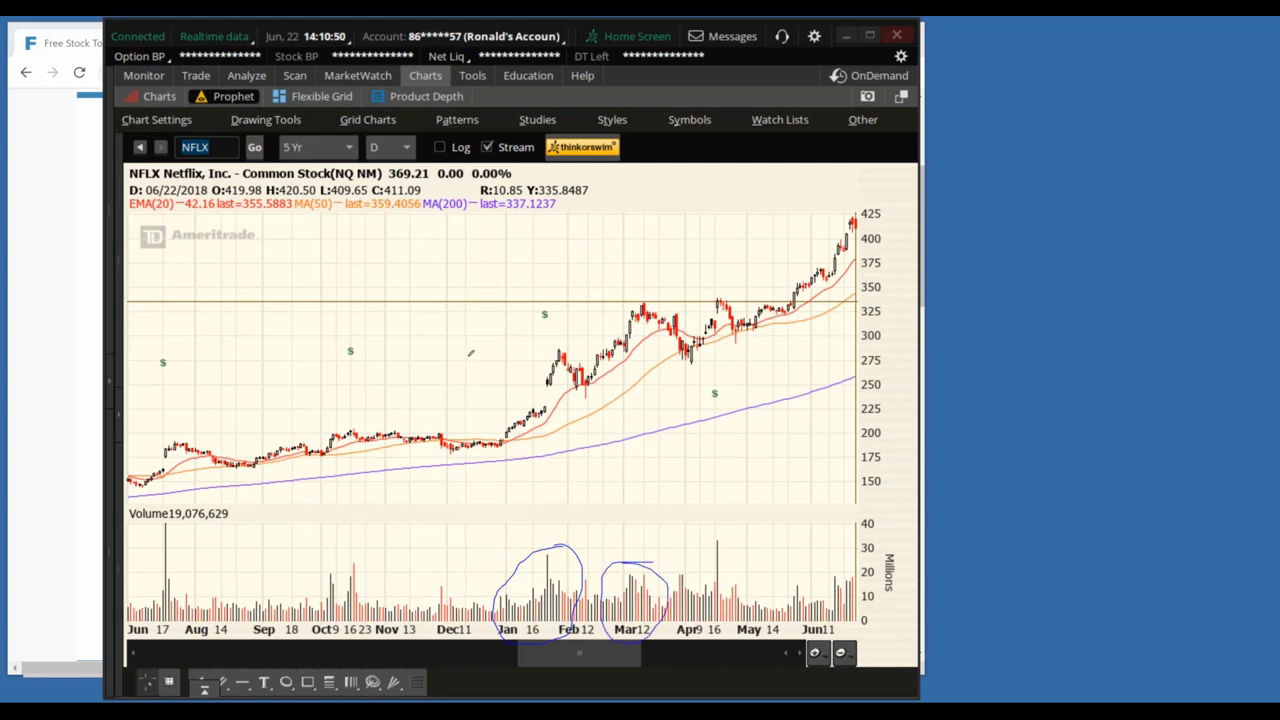
Draw arrows to the January 2018 price gap and its earnings marker, and circle the January to March 2018 NFLX rally
mouse_move(468, 356)
left_mouse_down()
mouse_move(540, 377)
mouse_move(531, 385)
left_mouse_up()
left_click_drag(535, 278, 546, 296)
mouse_move(656, 288)
left_mouse_down()
mouse_move(540, 272)
mouse_move(512, 296)
left_mouse_up()
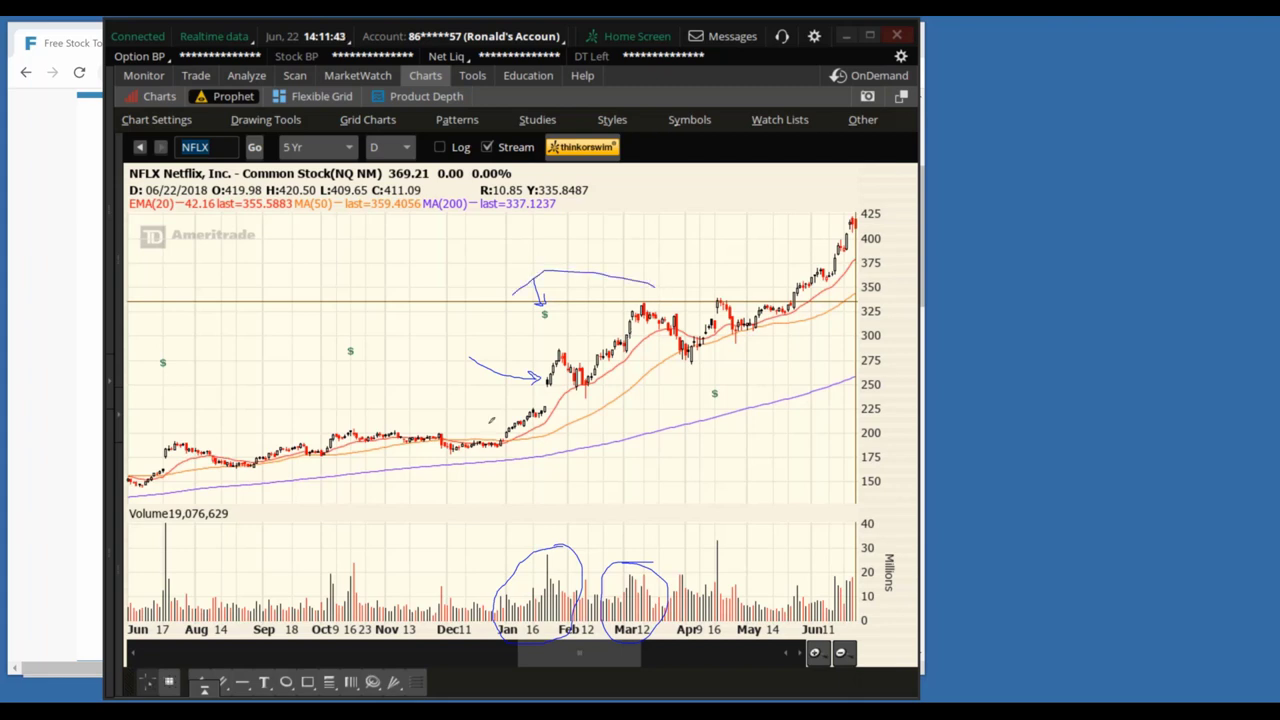
left_click_drag(491, 421, 644, 297)
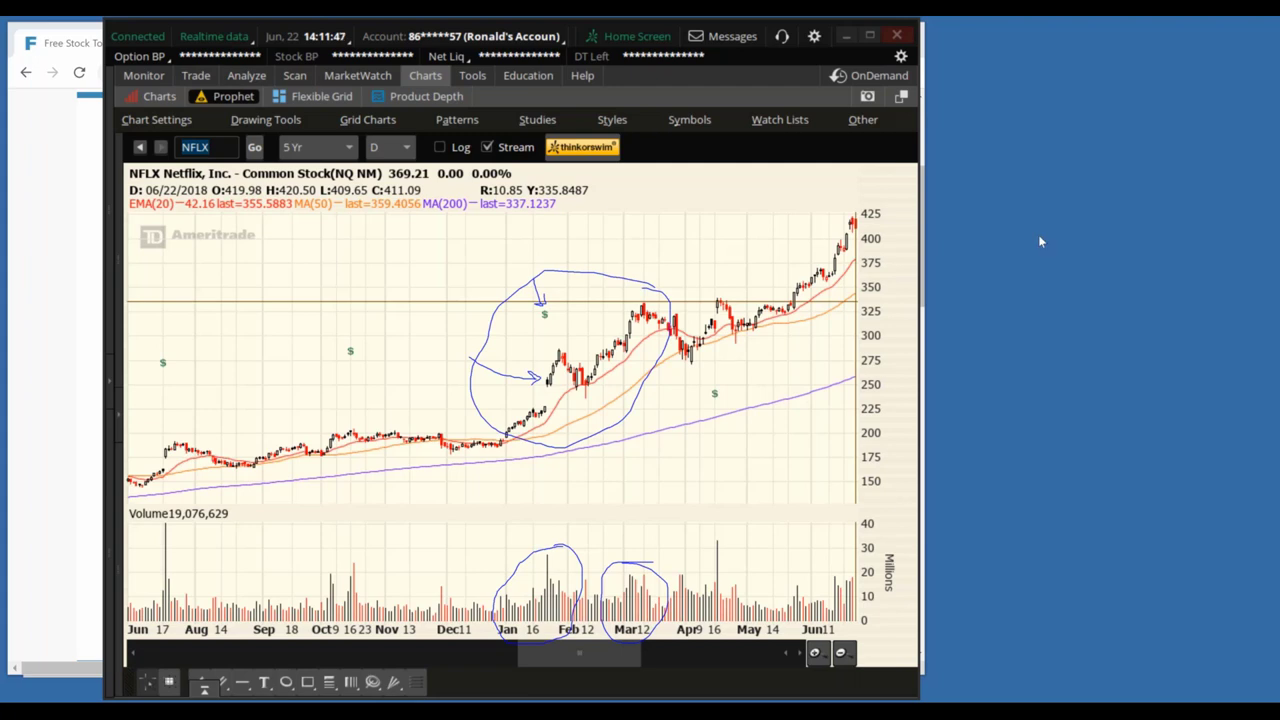
Clear the drawn annotations and move the NFLX chart forward to show May 2018 through May 2019
key("Escape")
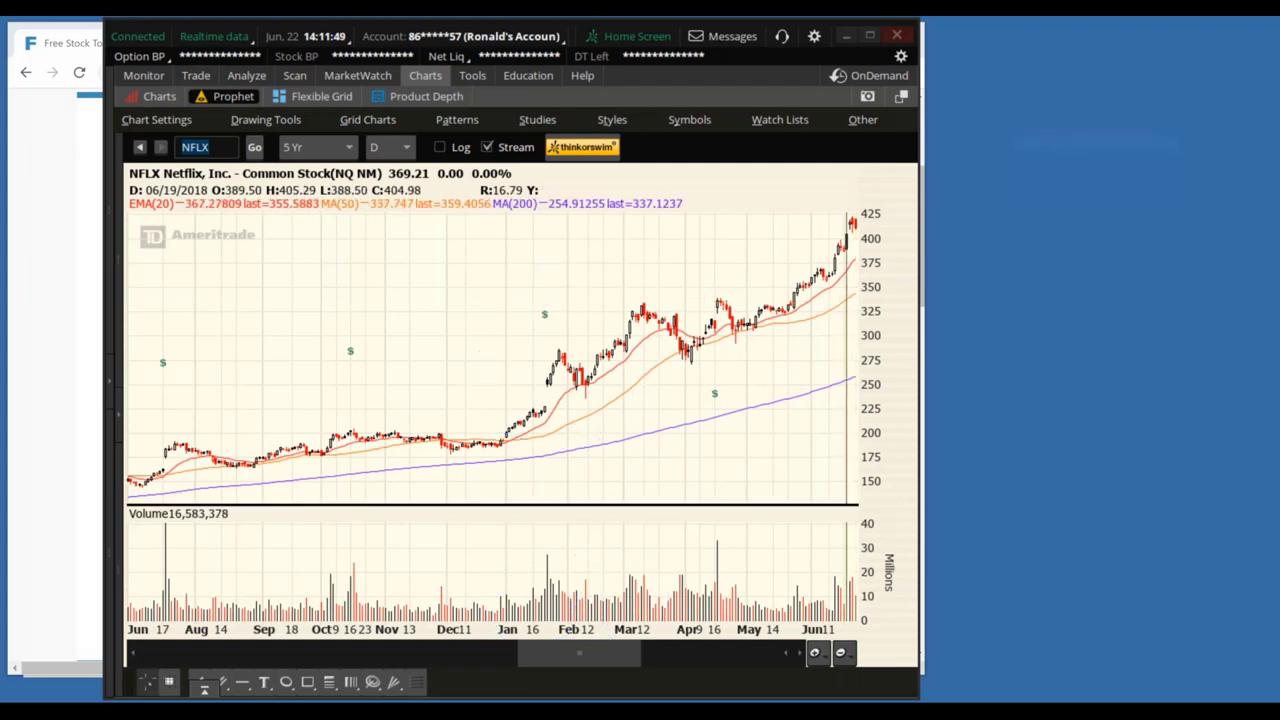
left_click_drag(582, 653, 645, 646)
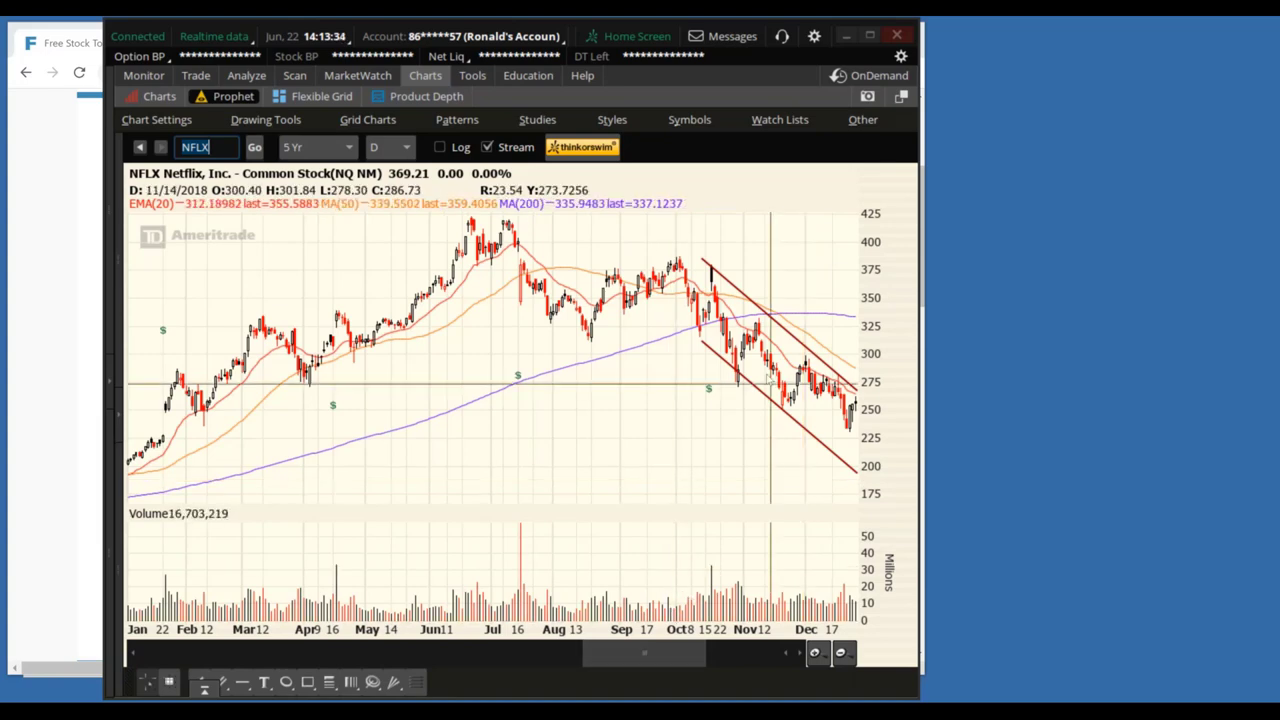
scroll(684, 651, "down", 5)
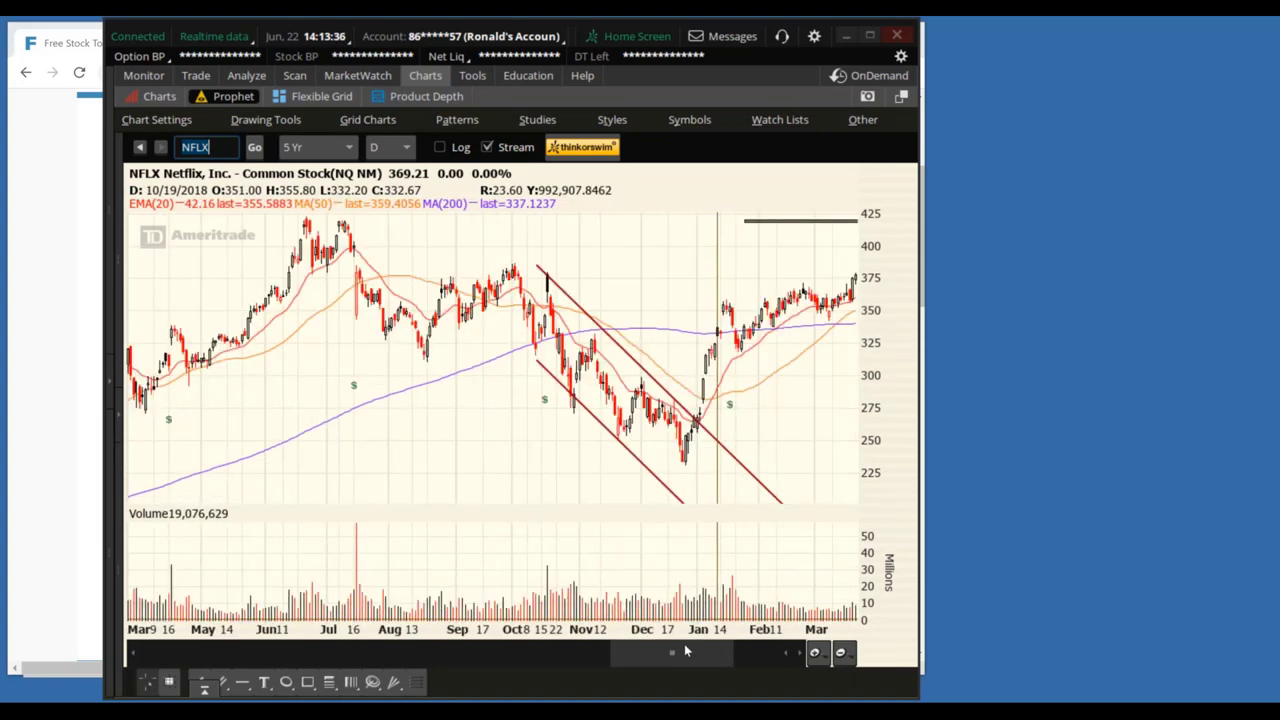
left_click_drag(685, 645, 706, 645)
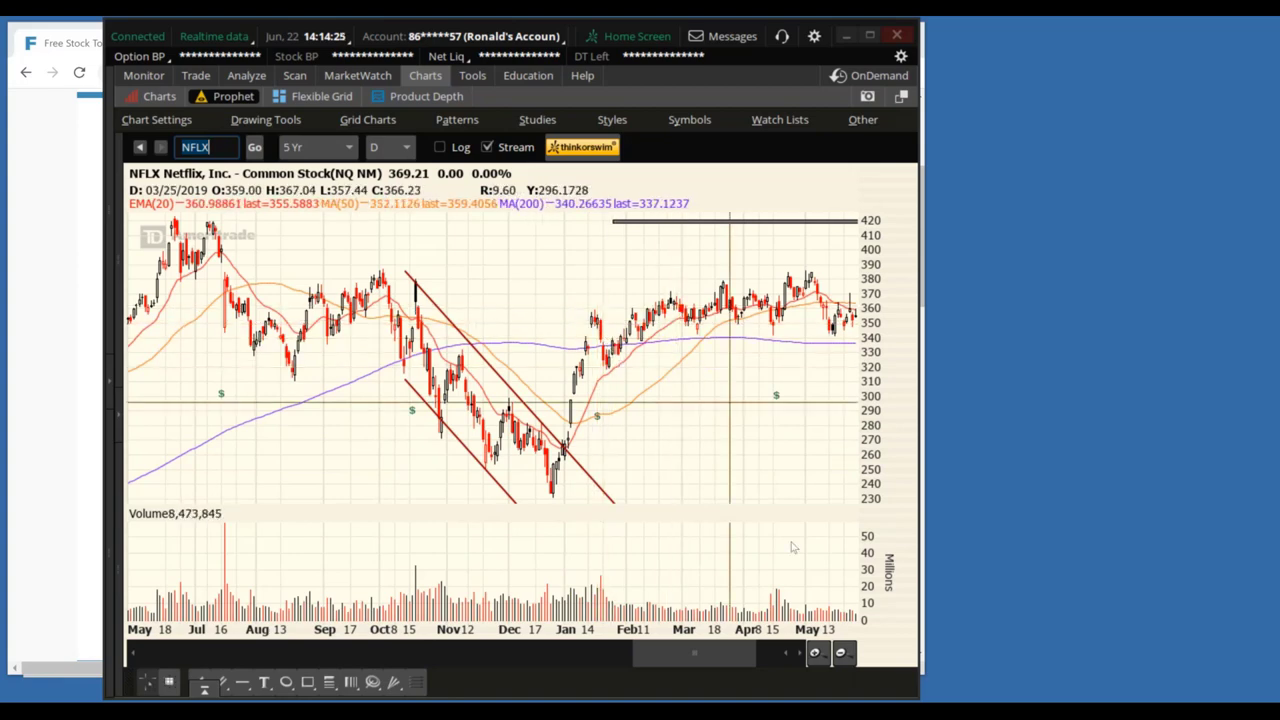
Switch to Financhill and examine the best 13-week period on the NFLX seasonality projection around January 31, 2020
key("alt+Tab")
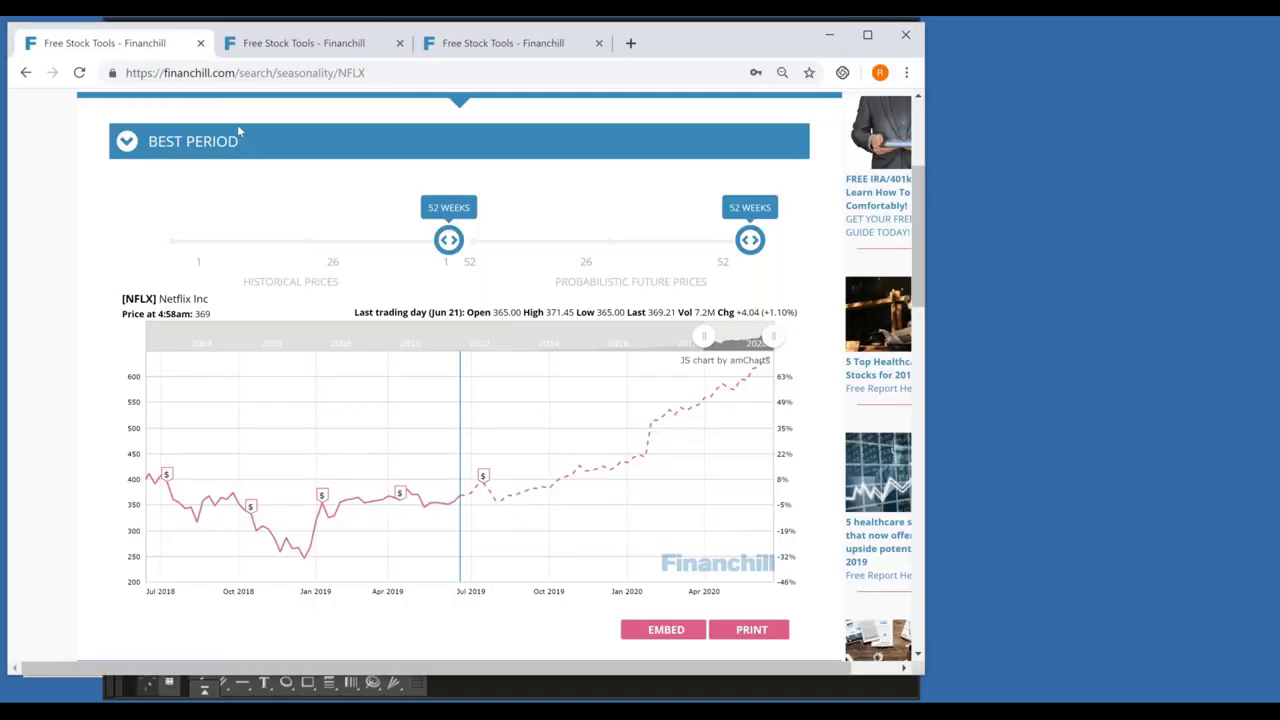
scroll(645, 432, "down", 2)
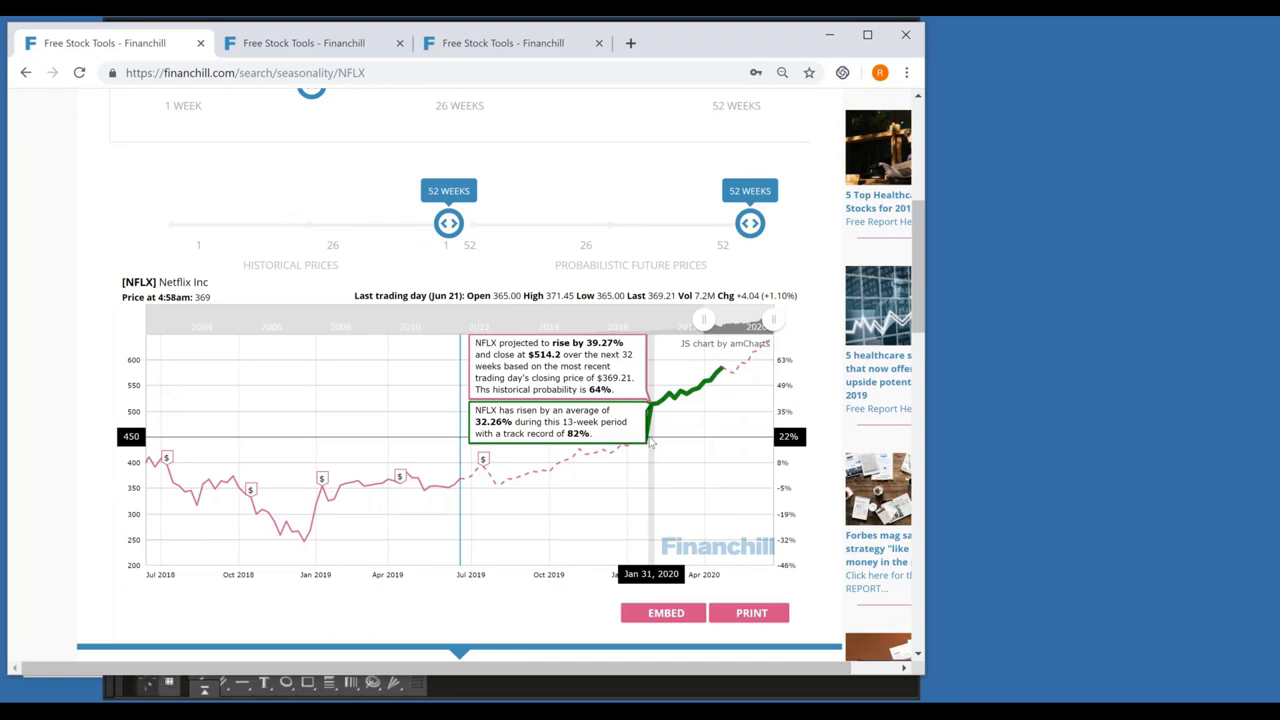
scroll(650, 443, "up", 1)
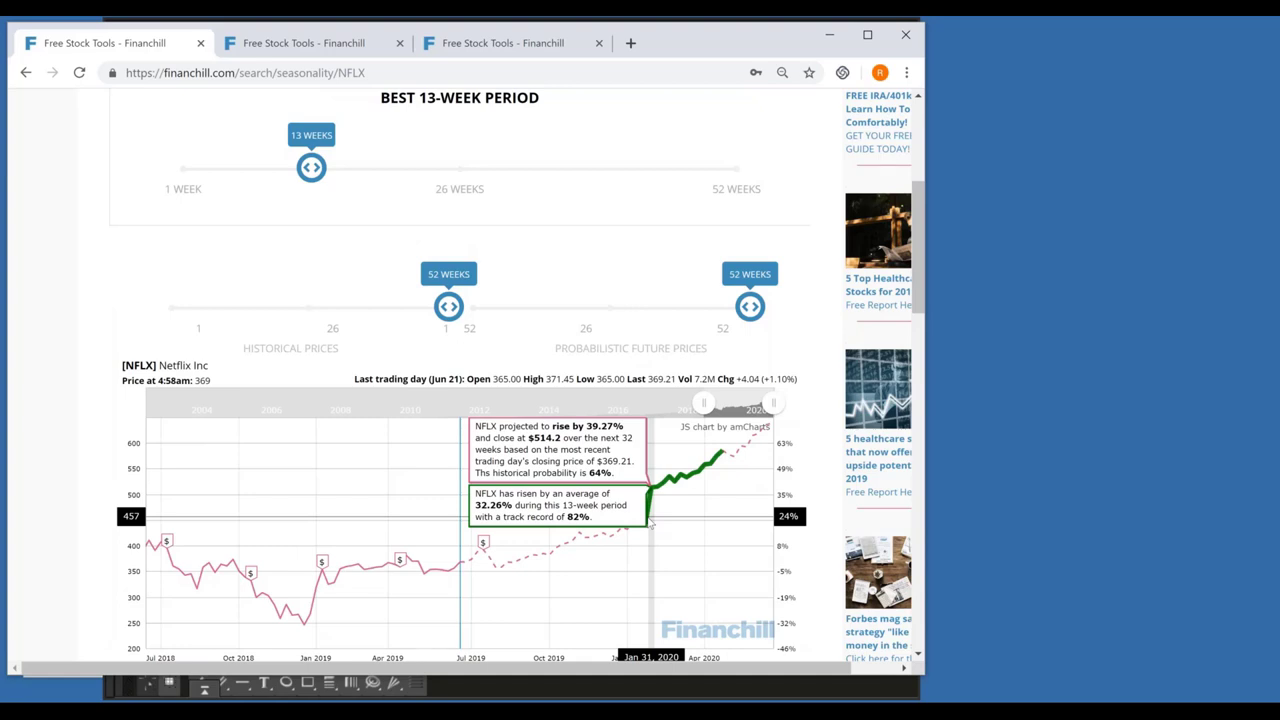
Return to thinkorswim, load the AMD chart and zoom in on its 2018 to mid-2019 price action
left_click(826, 38)
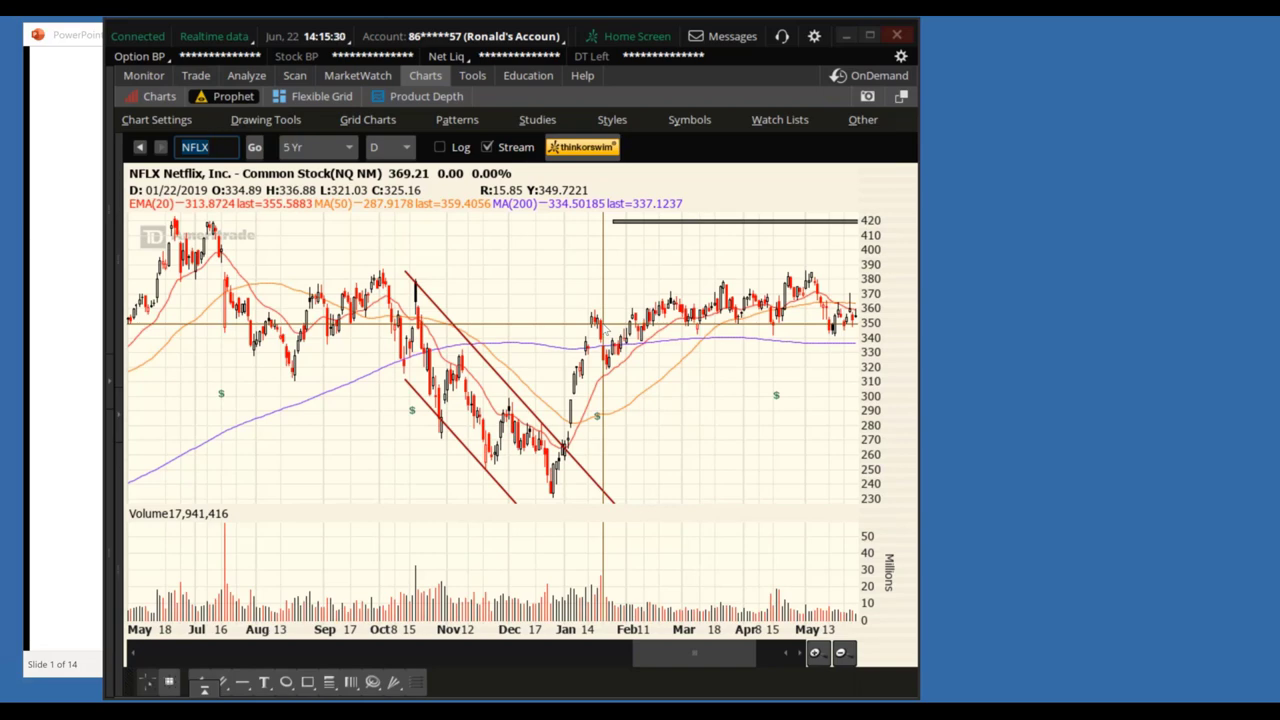
left_click(198, 147)
type("amd")
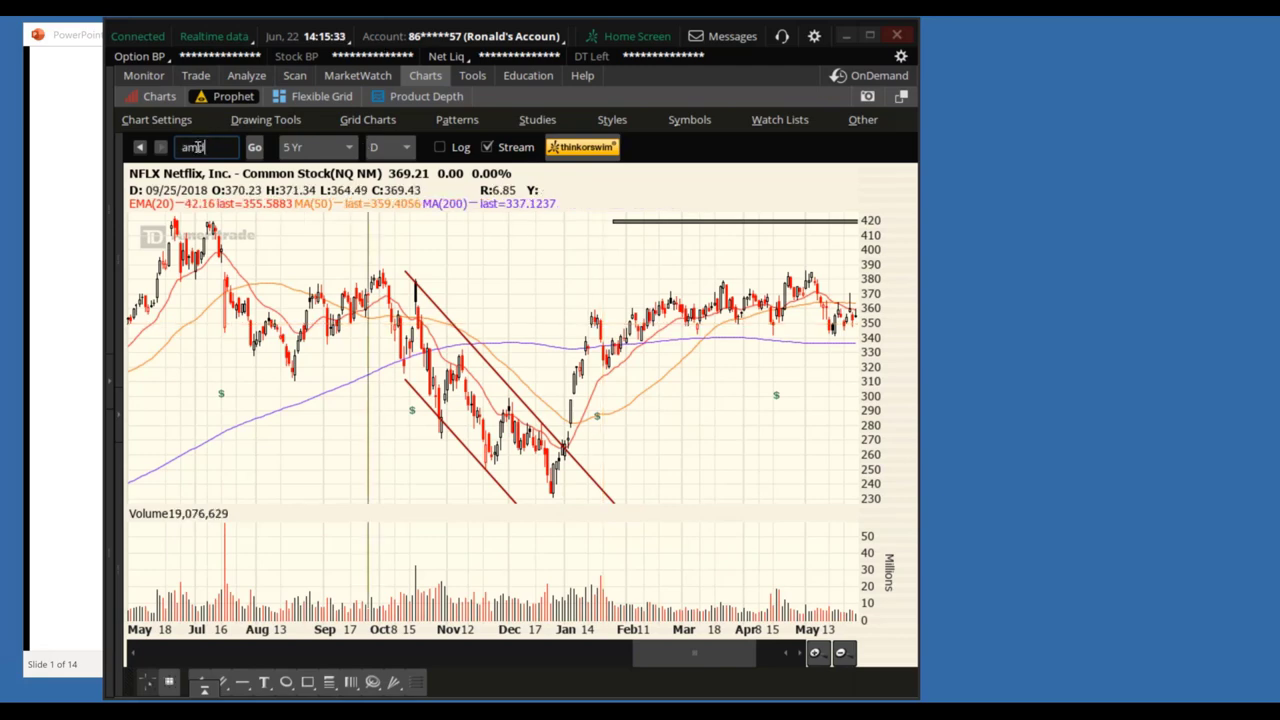
key("Return")
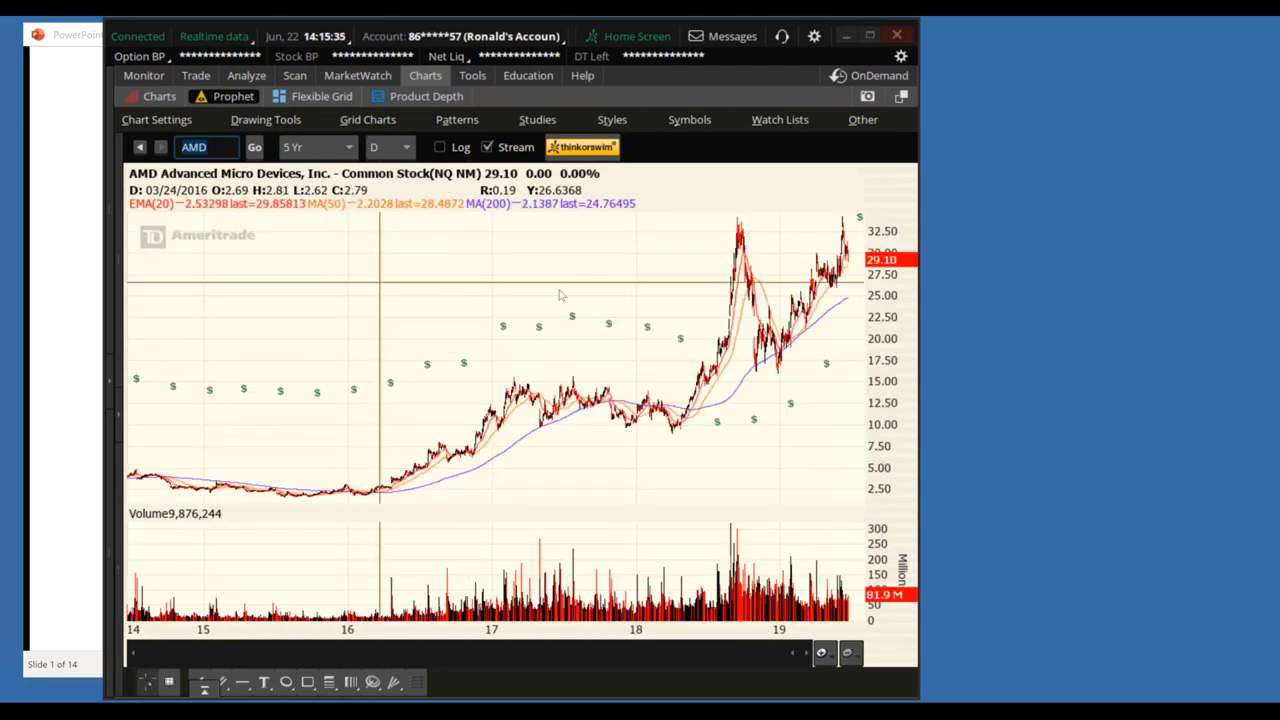
left_click_drag(634, 282, 795, 286)
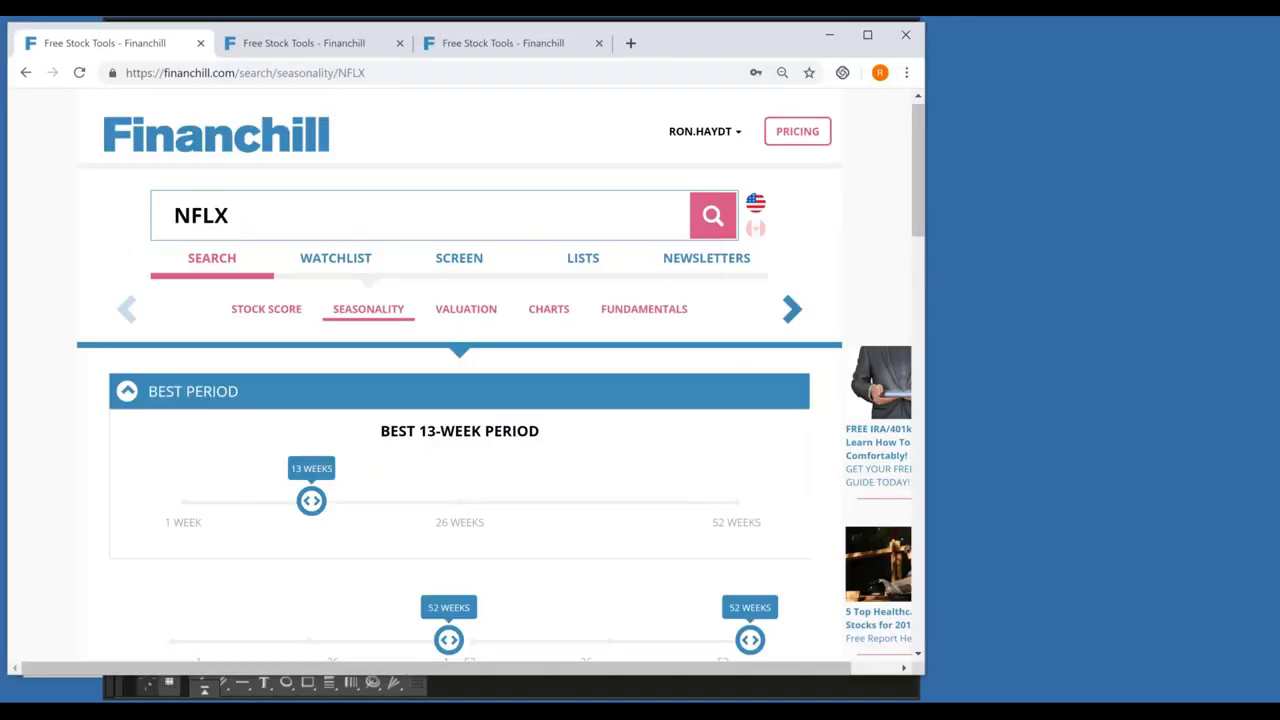
Look up the seasonality of AMD on Financhill and bring its projection chart into view
left_click(256, 208)
type("AMD")
key("Return")
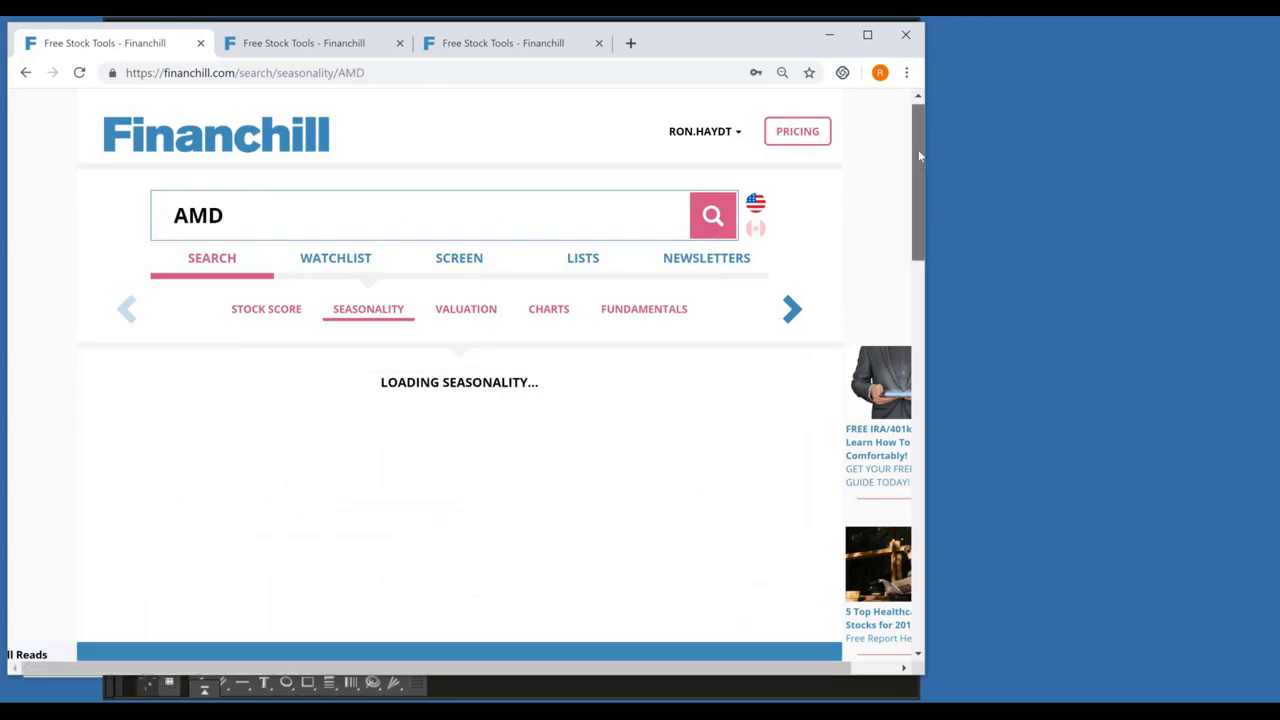
left_click_drag(916, 170, 916, 215)
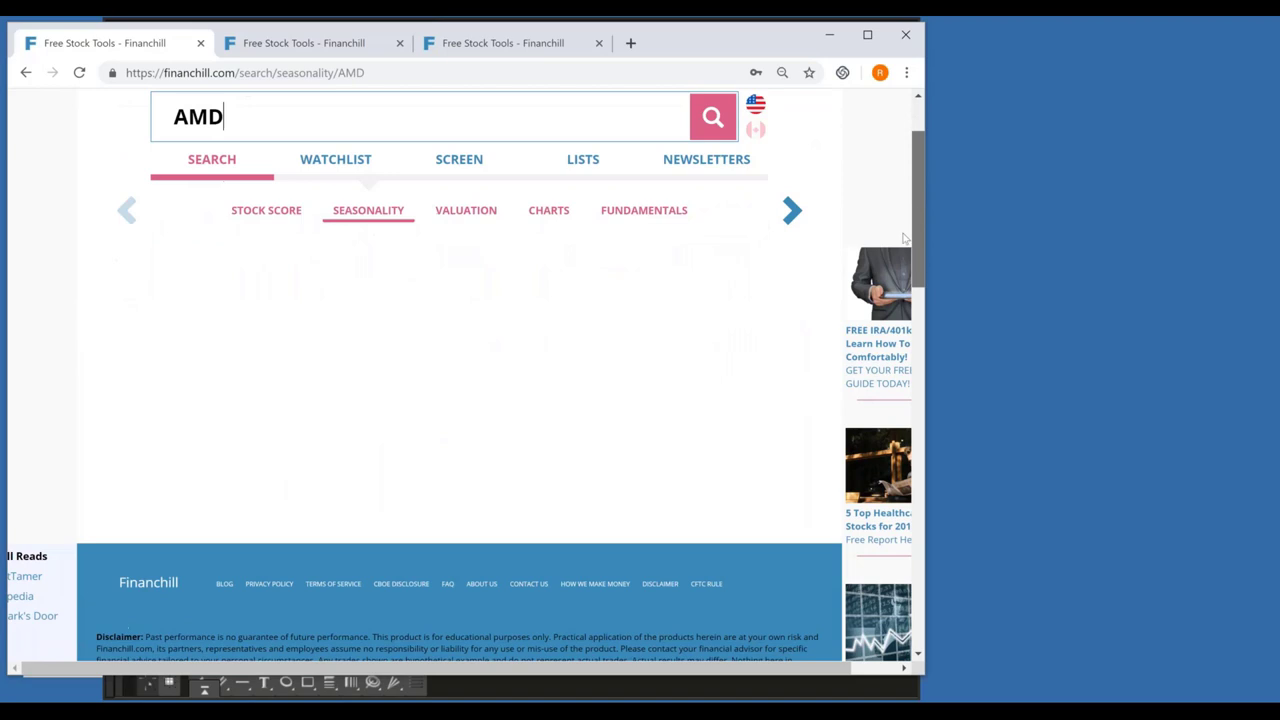
scroll(850, 268, "down", 1)
Draw an arrow along AMD's projected rise into October 2019 and circle the percentage scale of the seasonality chart
left_click(1069, 170)
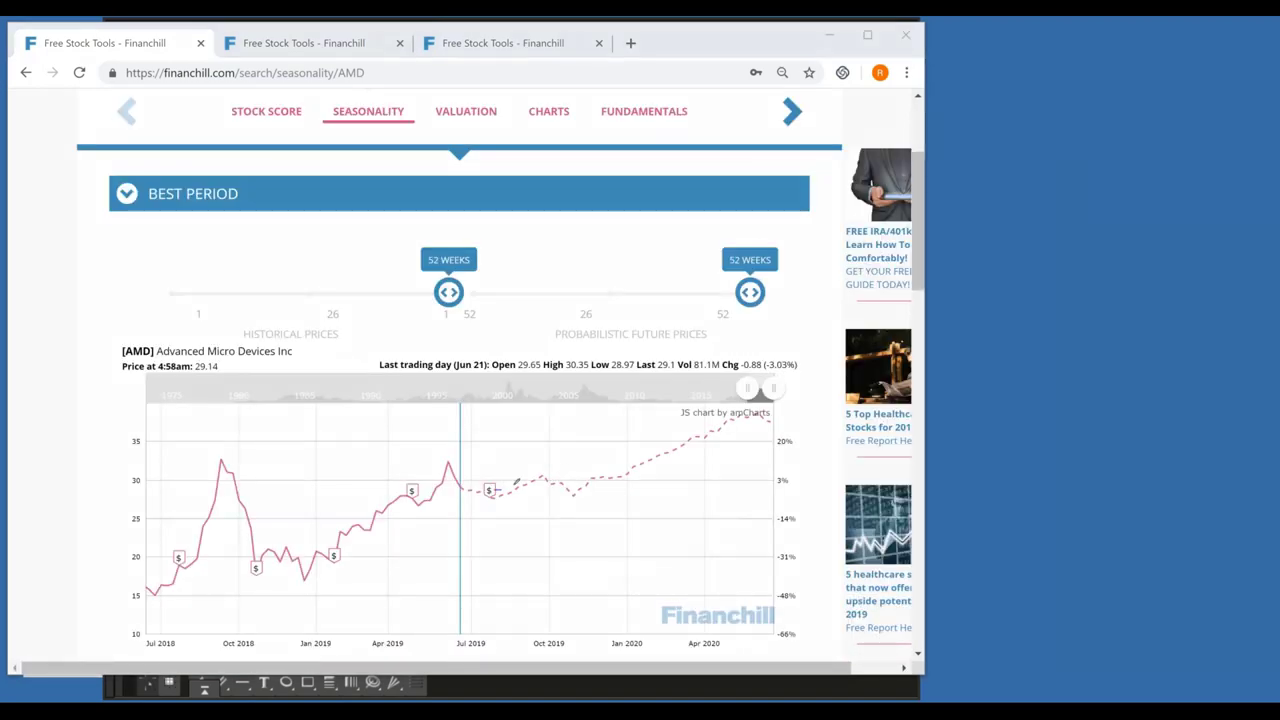
mouse_move(495, 489)
left_mouse_down()
mouse_move(548, 465)
mouse_move(546, 480)
left_mouse_up()
mouse_move(749, 519)
left_mouse_down()
mouse_move(749, 548)
mouse_move(820, 612)
mouse_move(810, 415)
left_mouse_up()
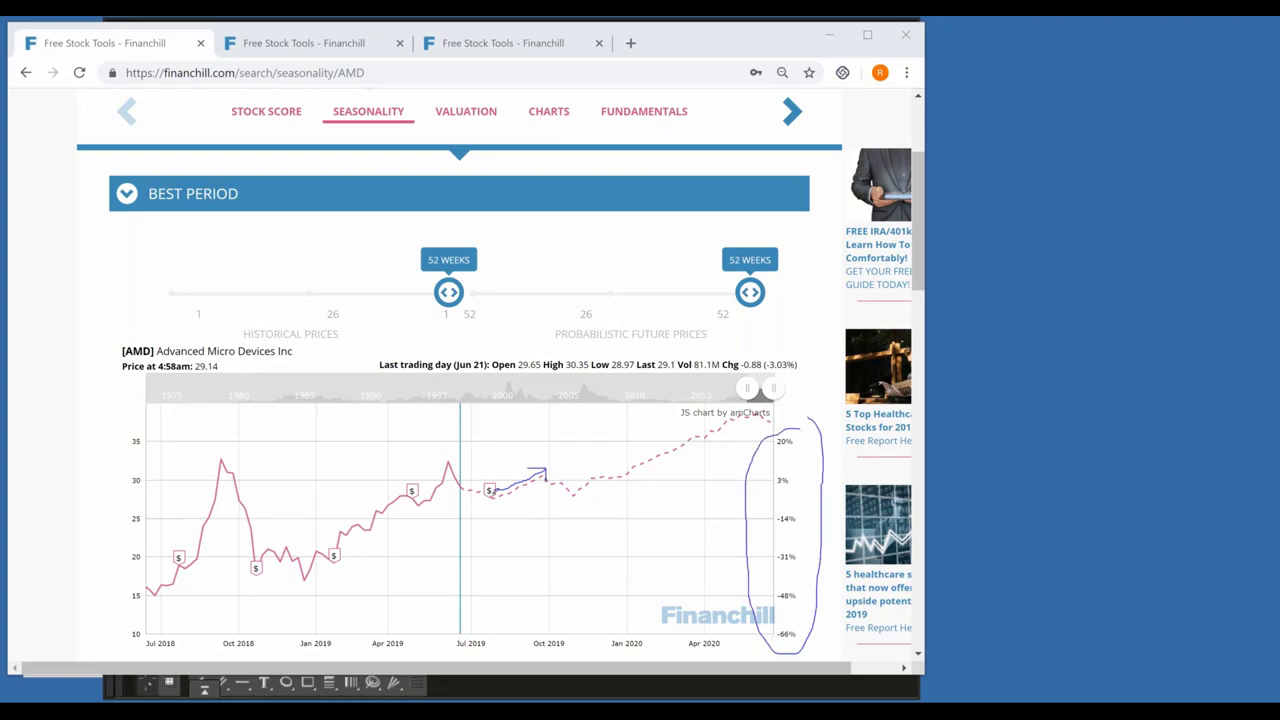
left_click_drag(532, 487, 562, 506)
Clear the annotations on the AMD seasonality chart and return to the AMD chart in thinkorswim
key("Escape")
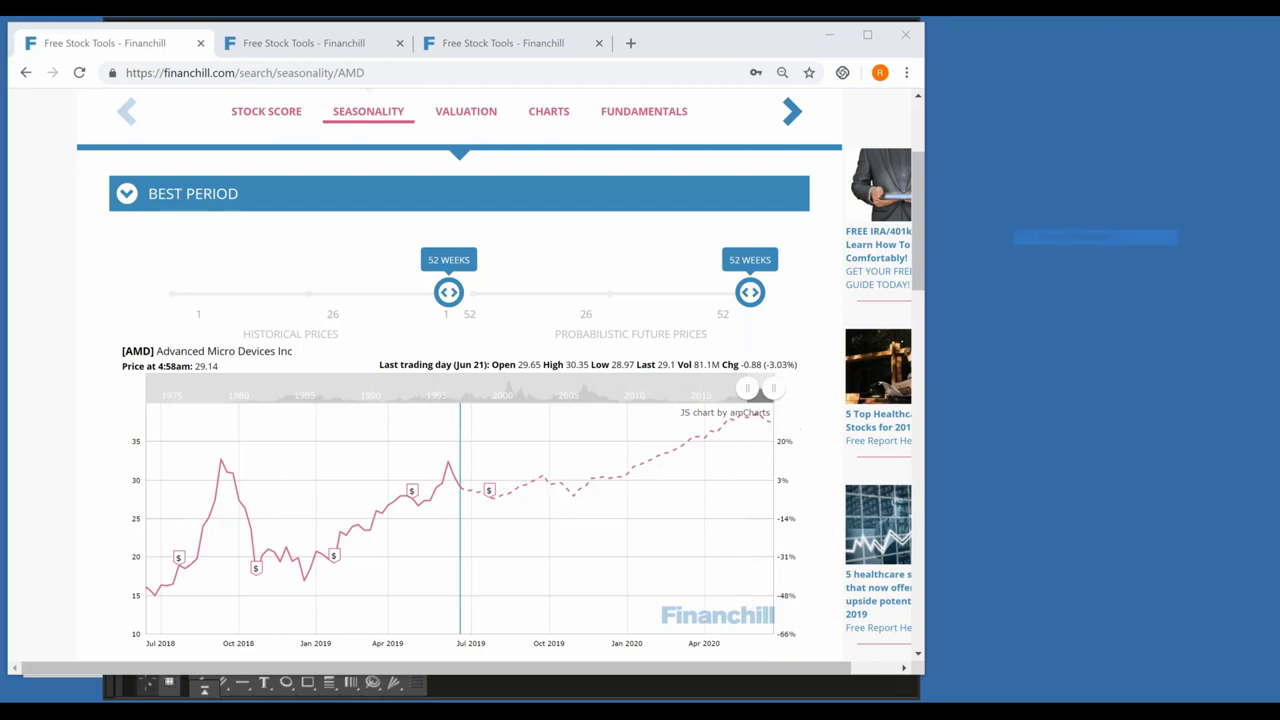
left_click(832, 38)
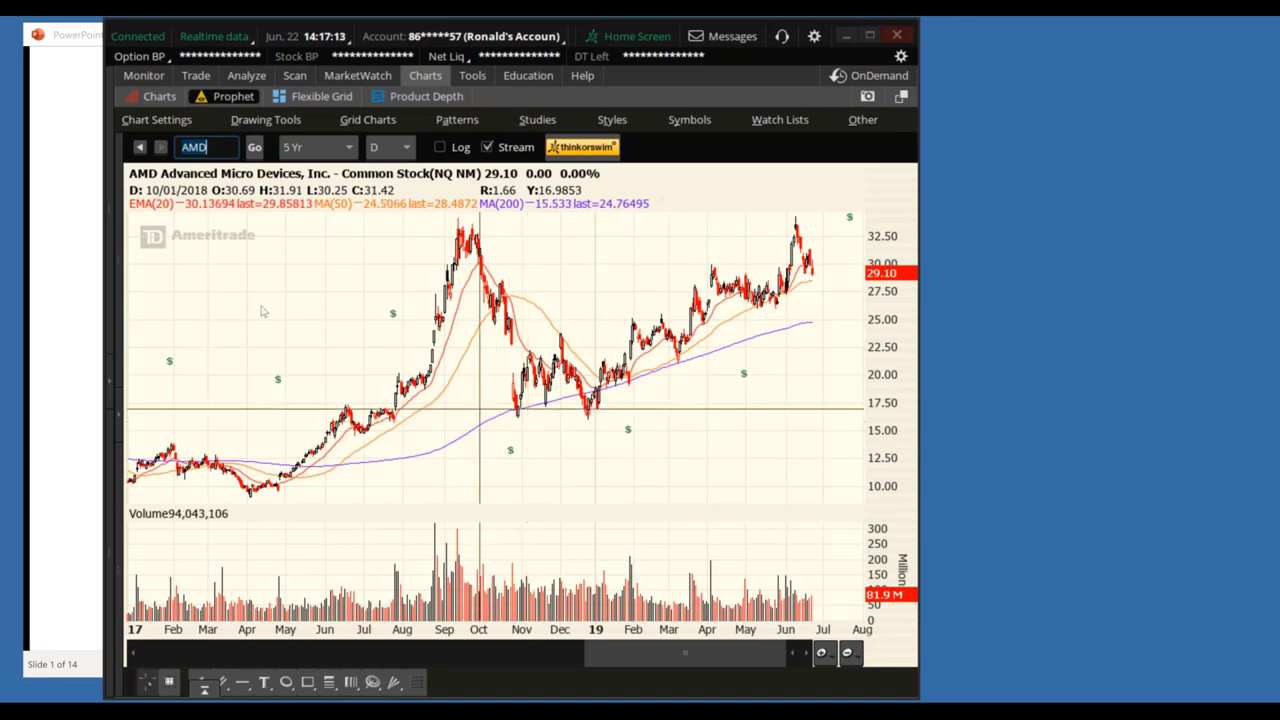
Switch to the PowerPoint slide show and advance to the Website Regular Price slide
key("alt+Tab")
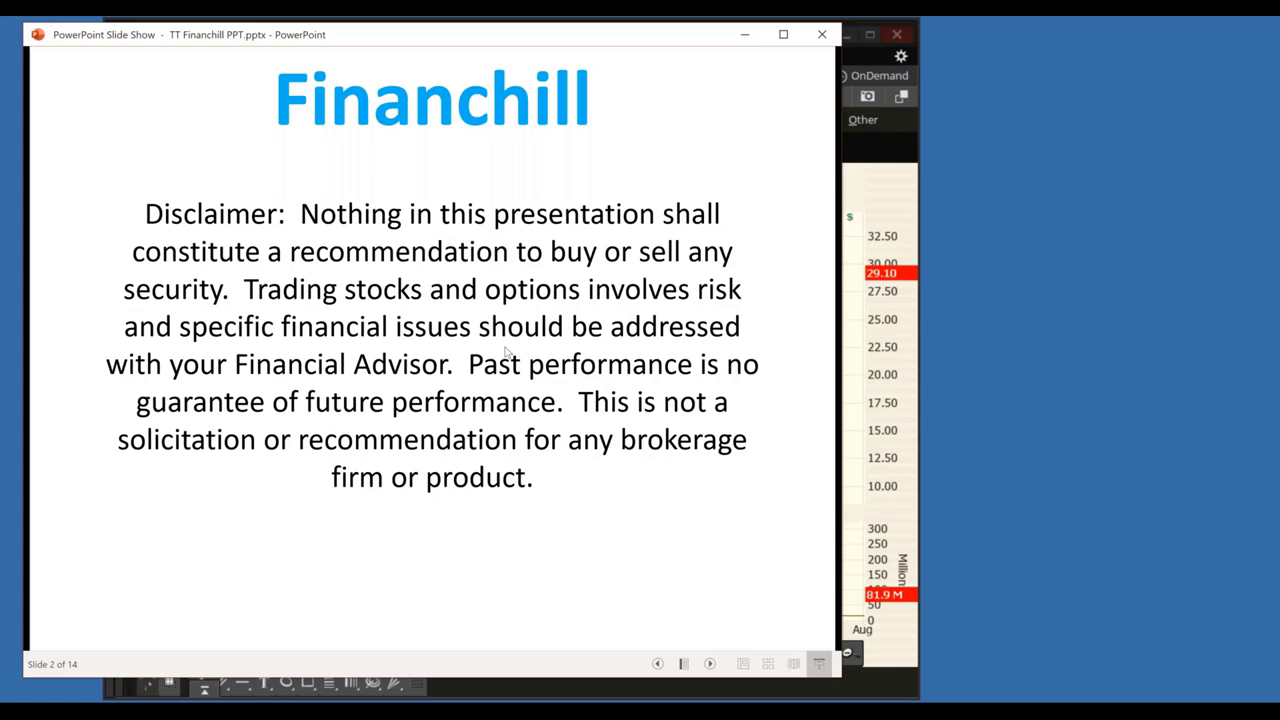
left_click(507, 352)
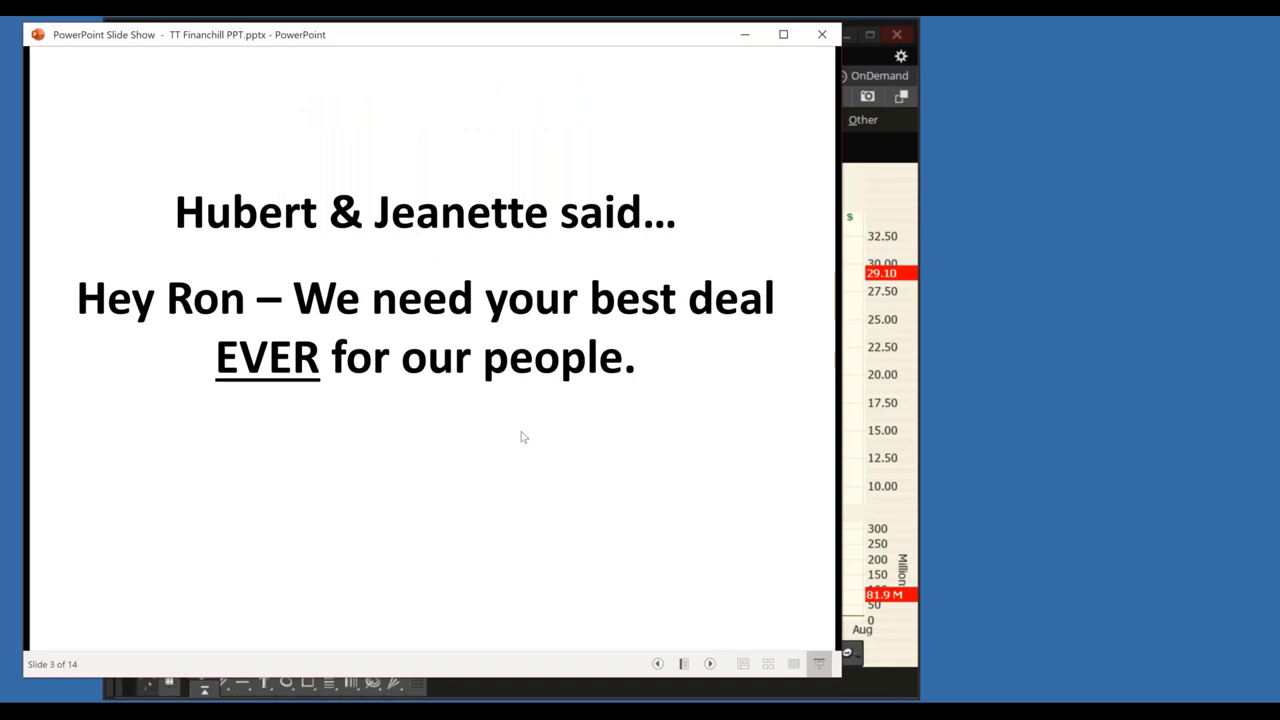
left_click(617, 444)
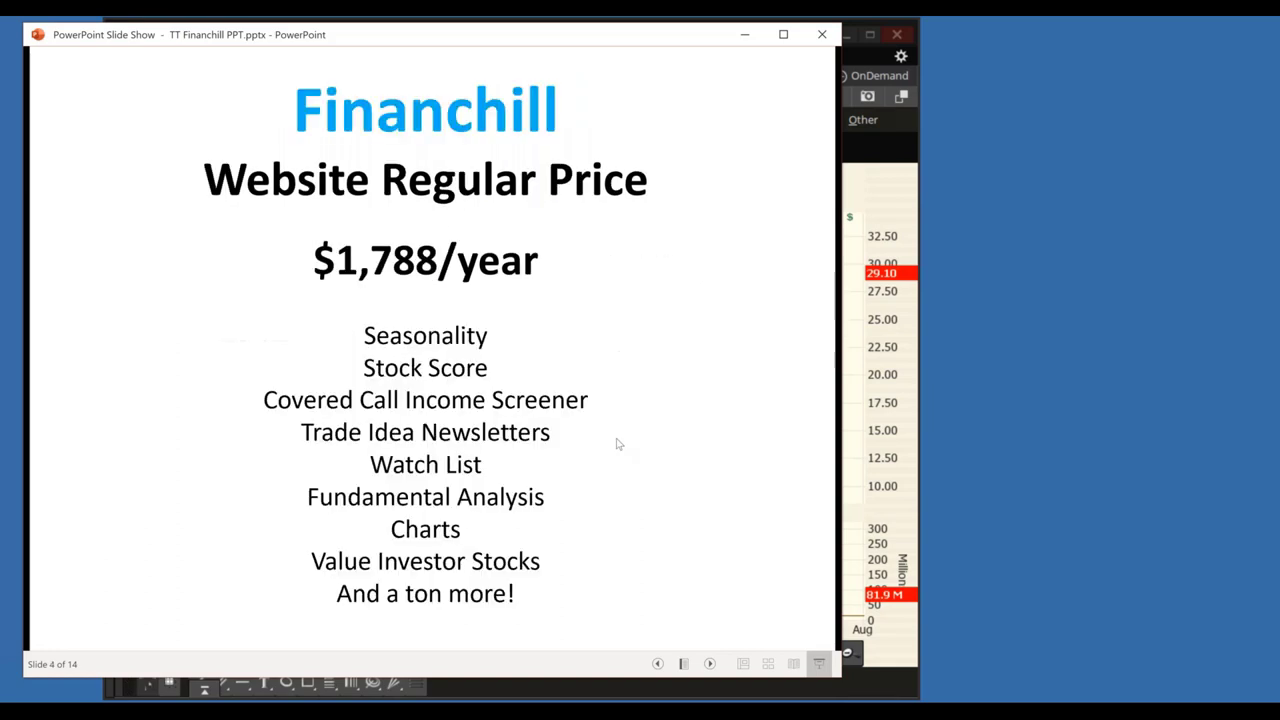
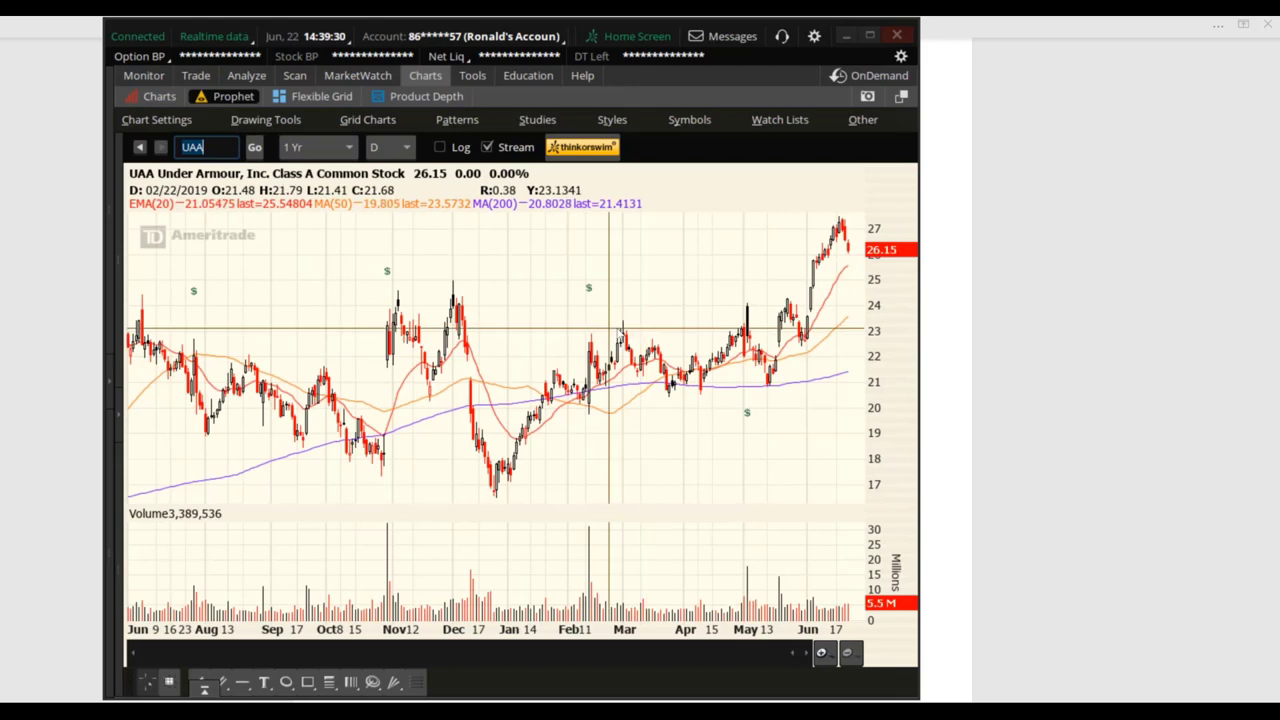
Zoom the UAA chart to February through June 2019 and set the thinkBack date to June 3, 2019
left_click_drag(1012, 330, 1012, 330)
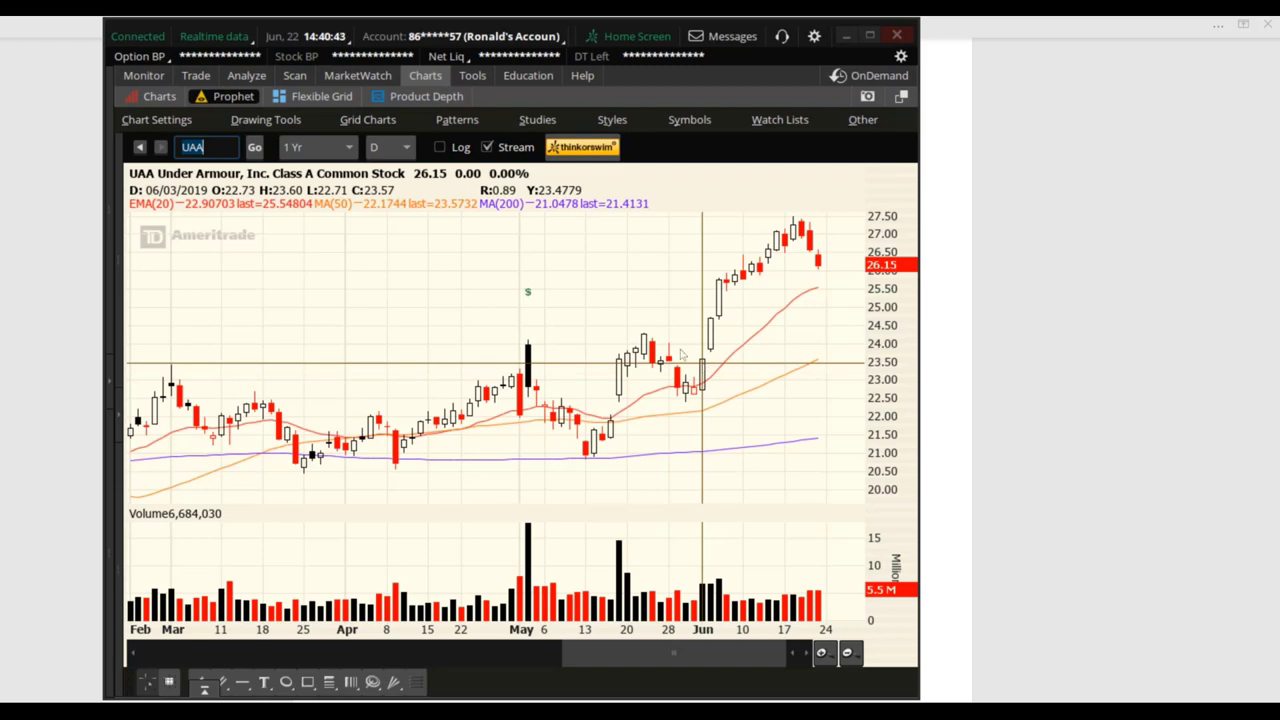
left_click(246, 75)
left_click(849, 134)
double_click(881, 169)
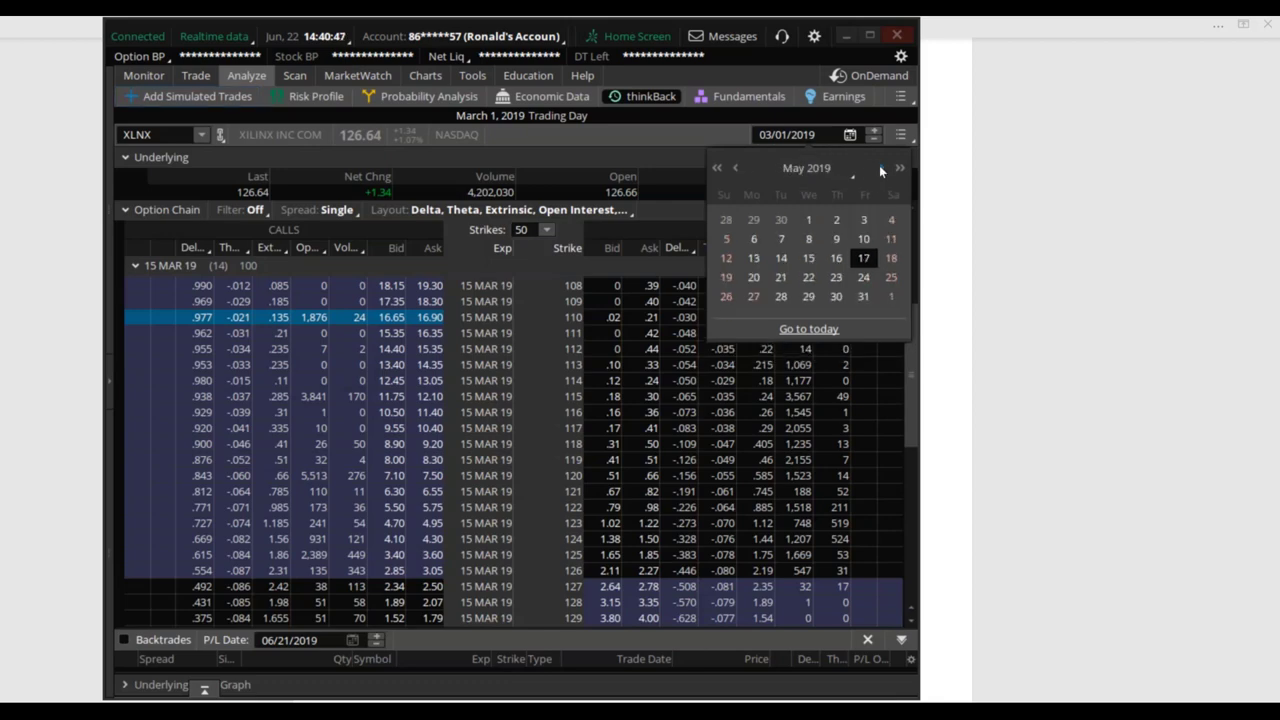
left_click(880, 170)
left_click(755, 240)
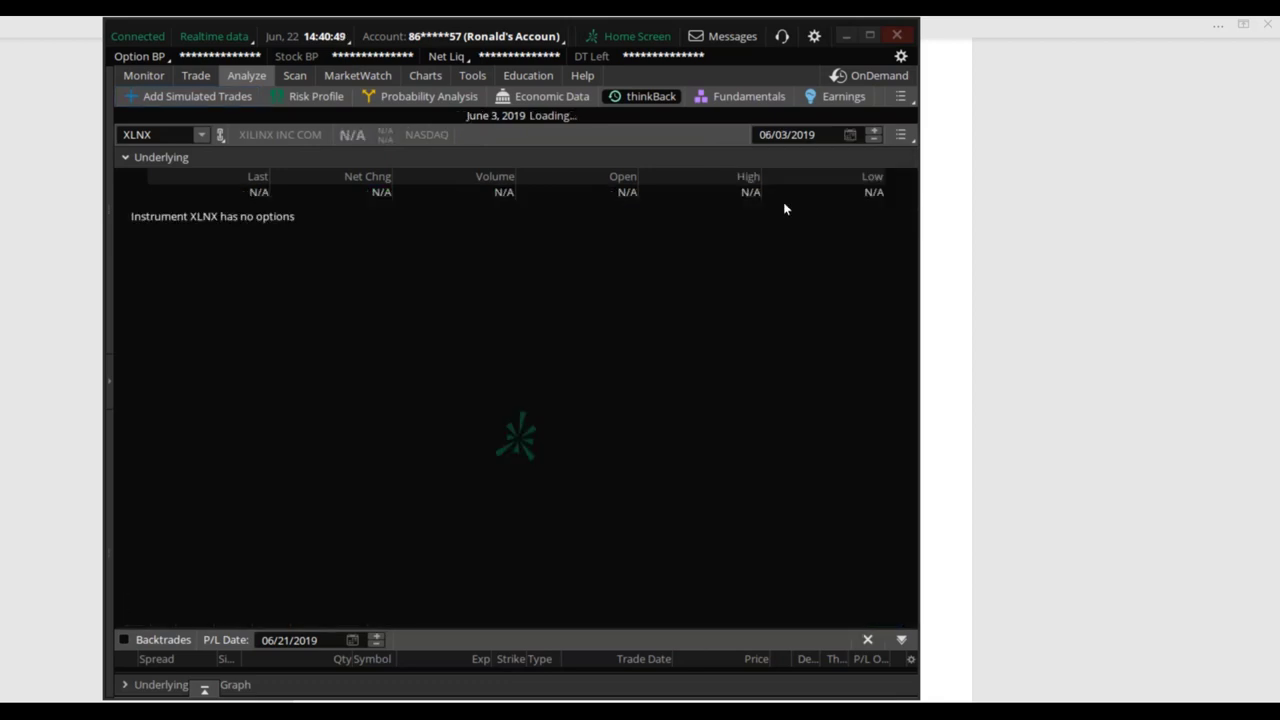
Load the UAA option chain in thinkBack, expand the 19 JUL 19 expiration and select the 22.5 strike call
left_click(150, 135)
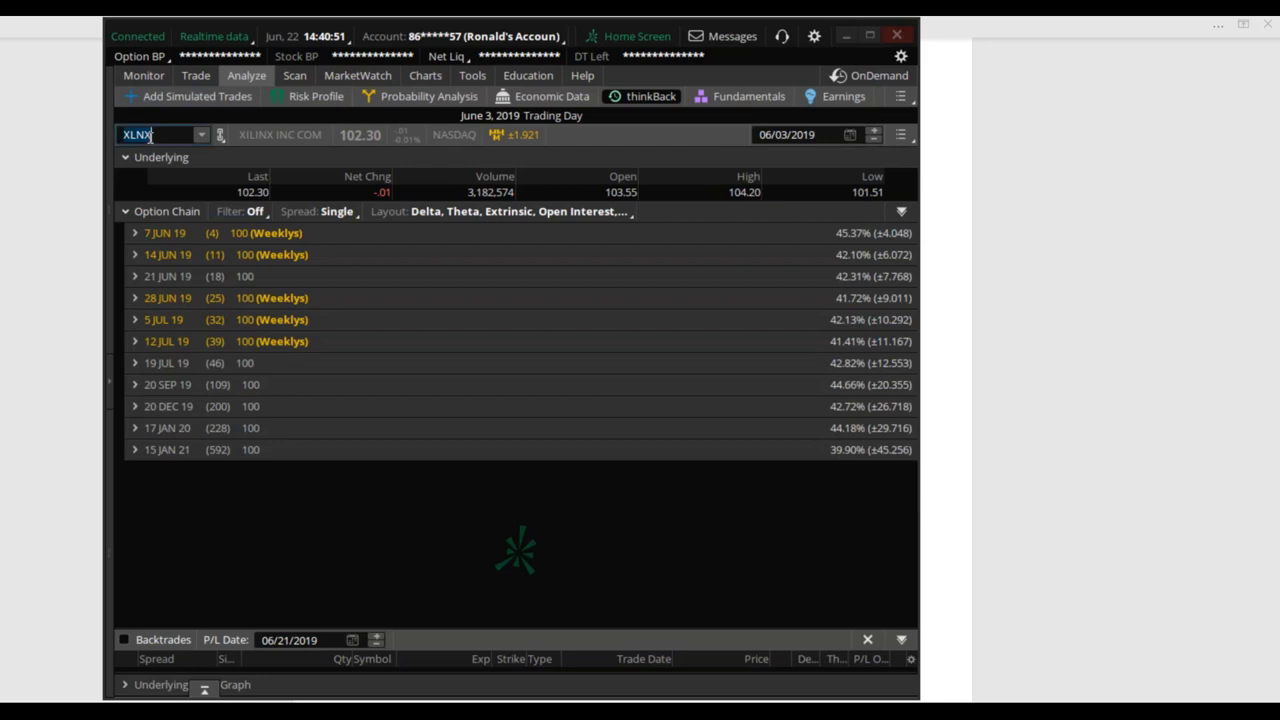
type("UAA")
key("Return")
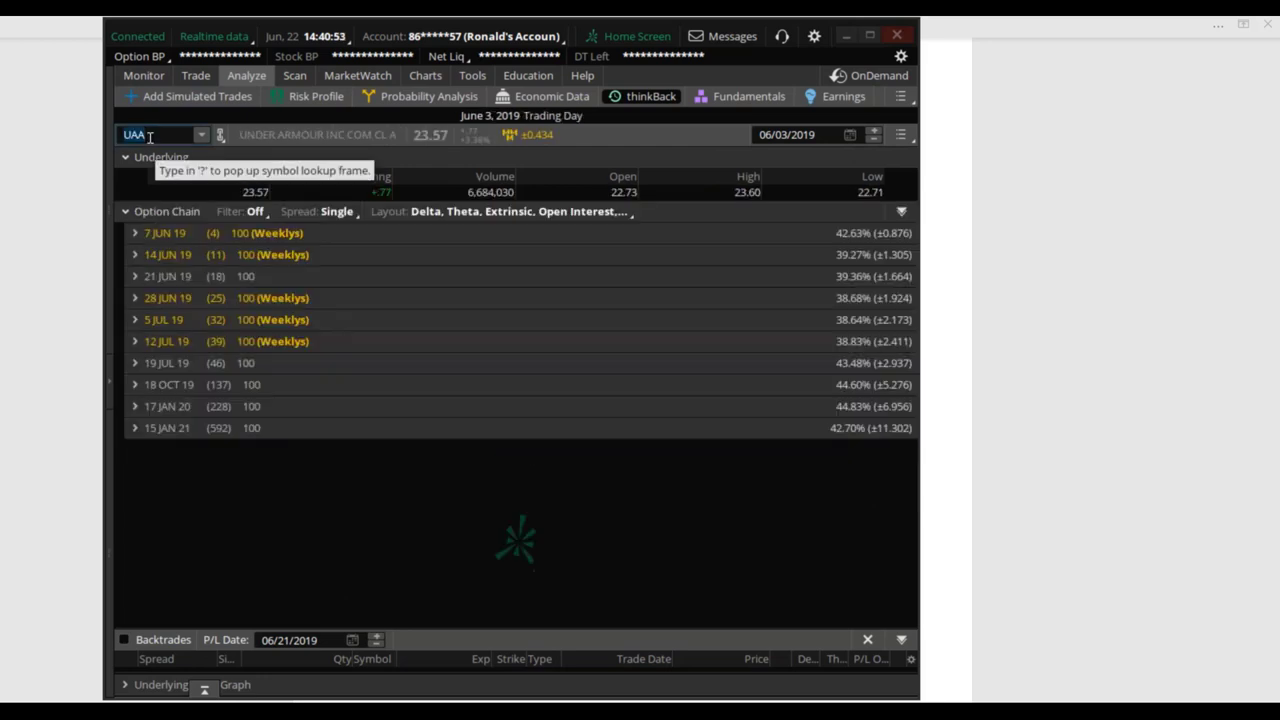
left_click(168, 364)
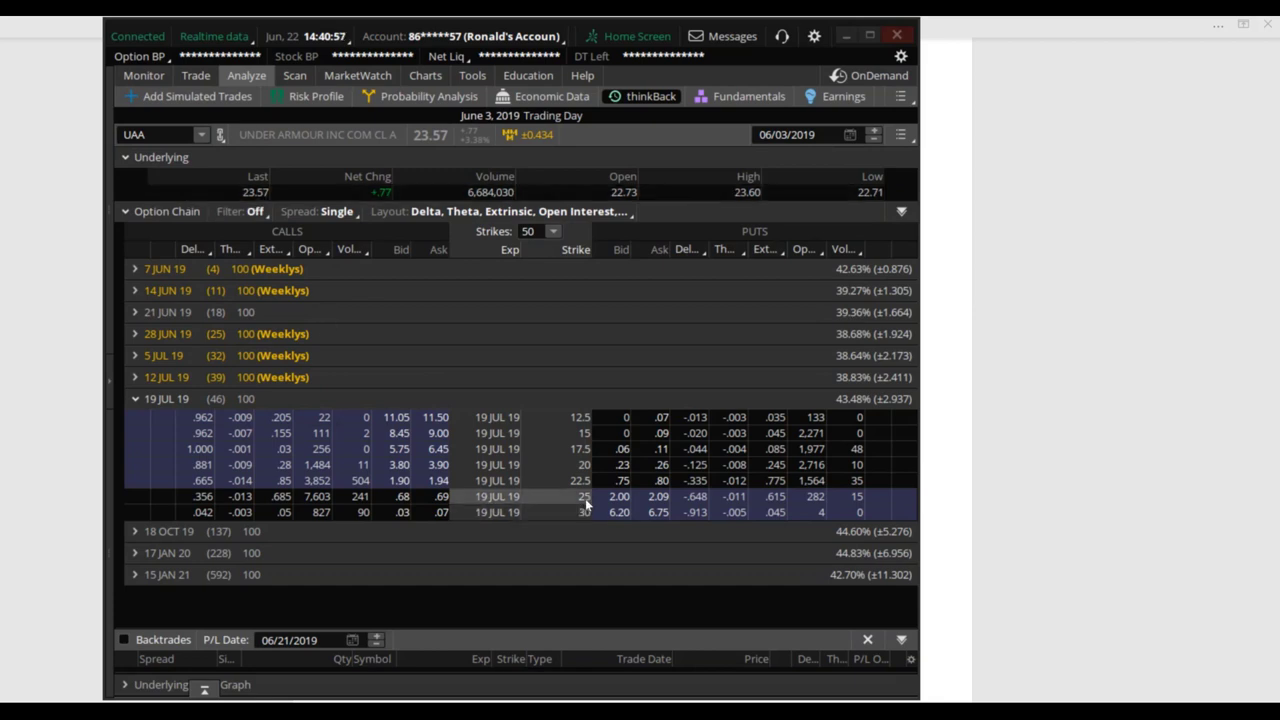
left_click(449, 482)
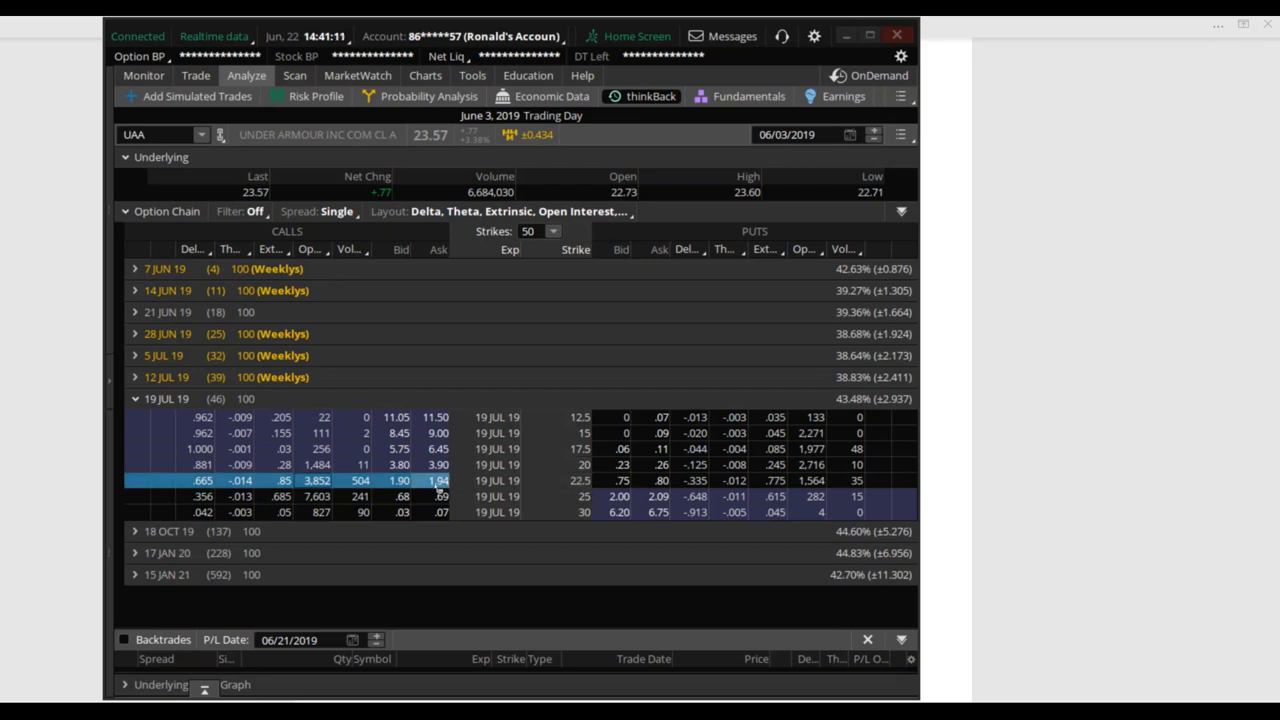
Compare the 22.5 call's prices on June 4 and June 3, 2019, and check early June on the UAA price chart
left_click(876, 134)
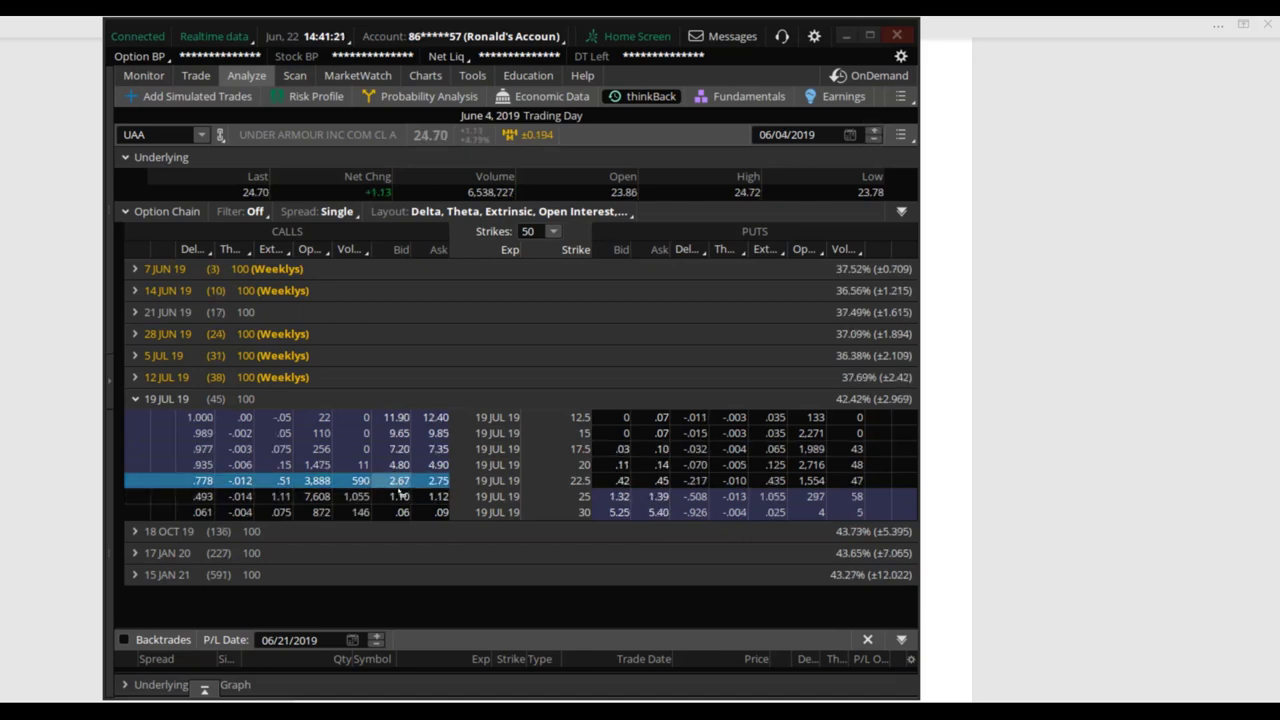
left_click(873, 139)
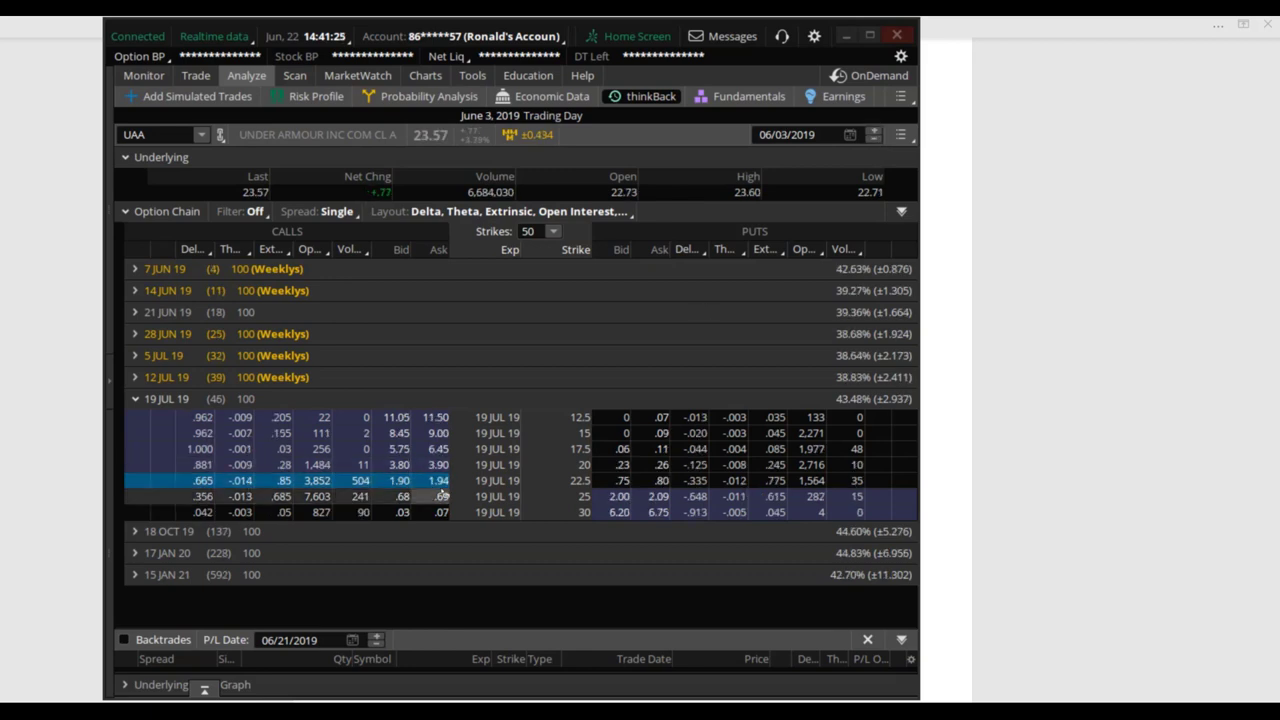
left_click(427, 77)
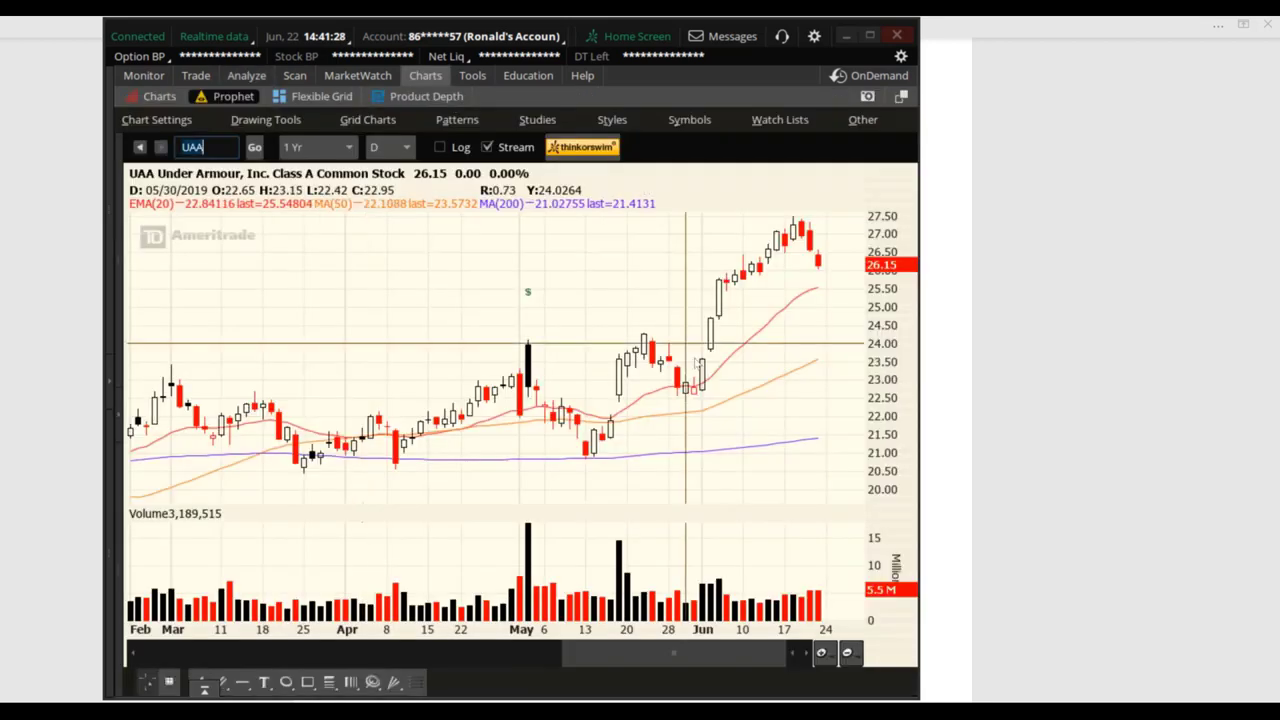
left_click(237, 75)
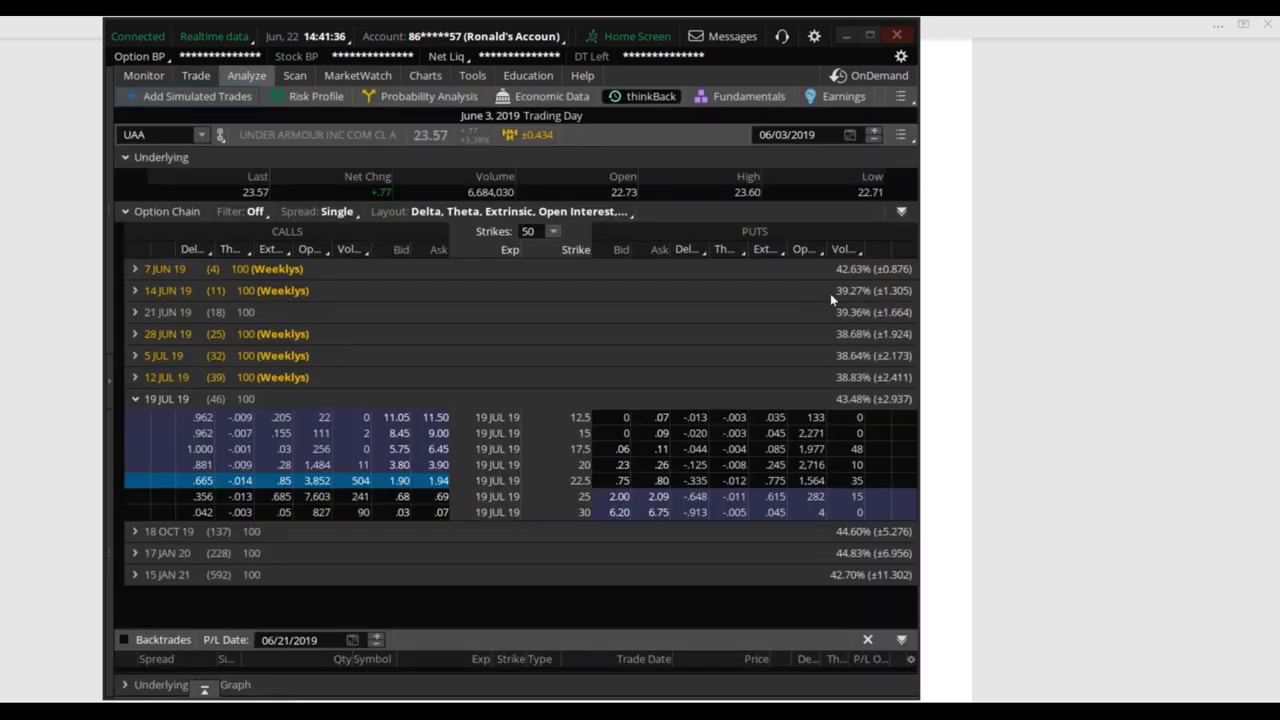
Advance the UAA thinkBack date day by day to June 6, 2019 to follow the 22.5 call's price
left_click(875, 132)
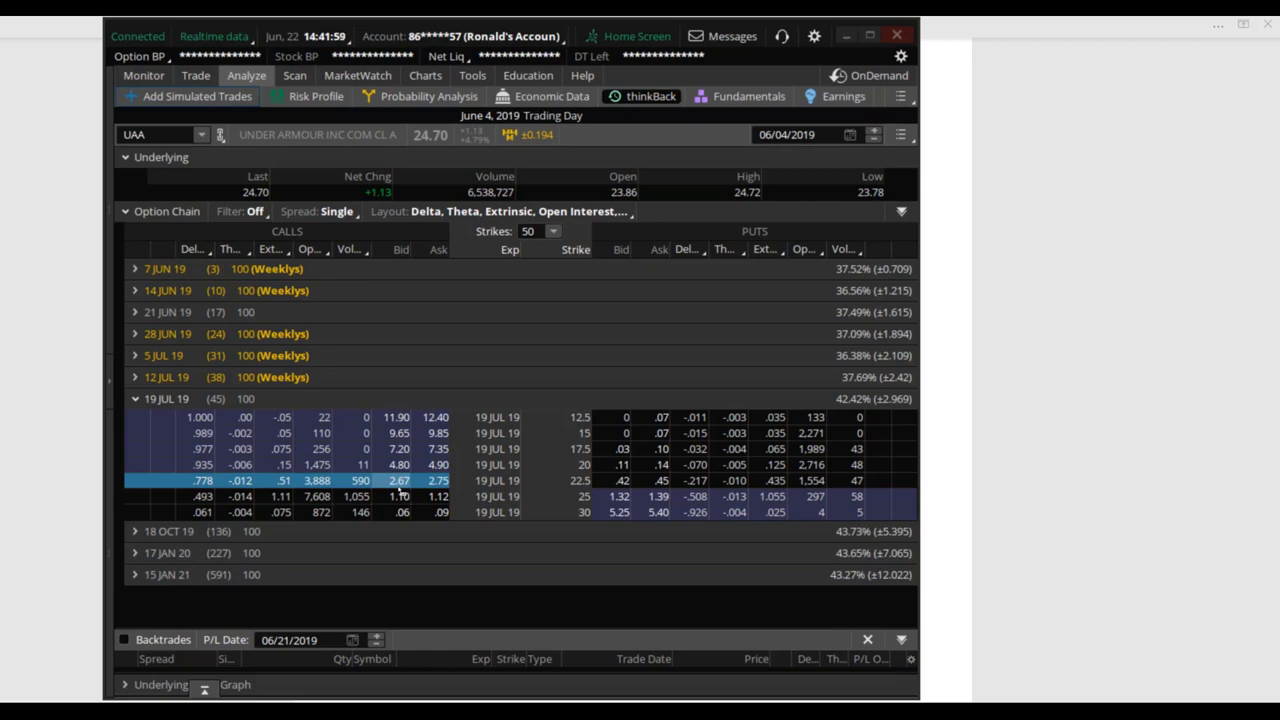
left_click(875, 133)
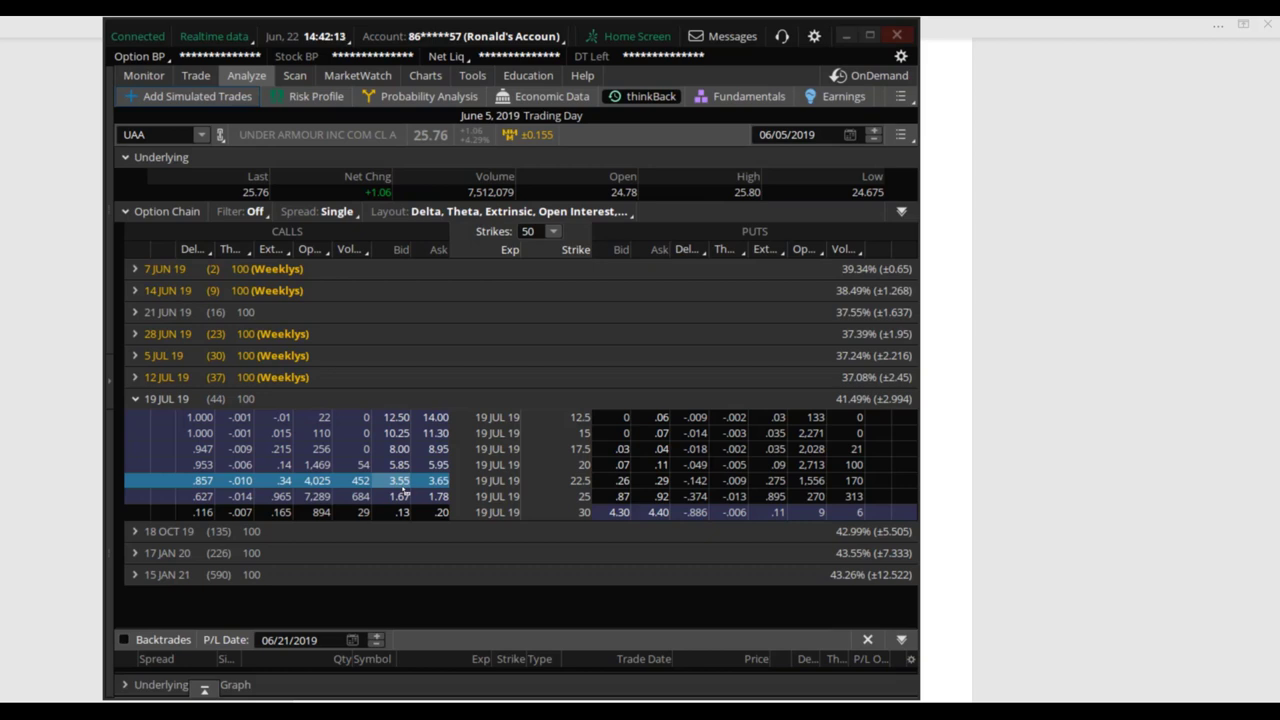
left_click(876, 131)
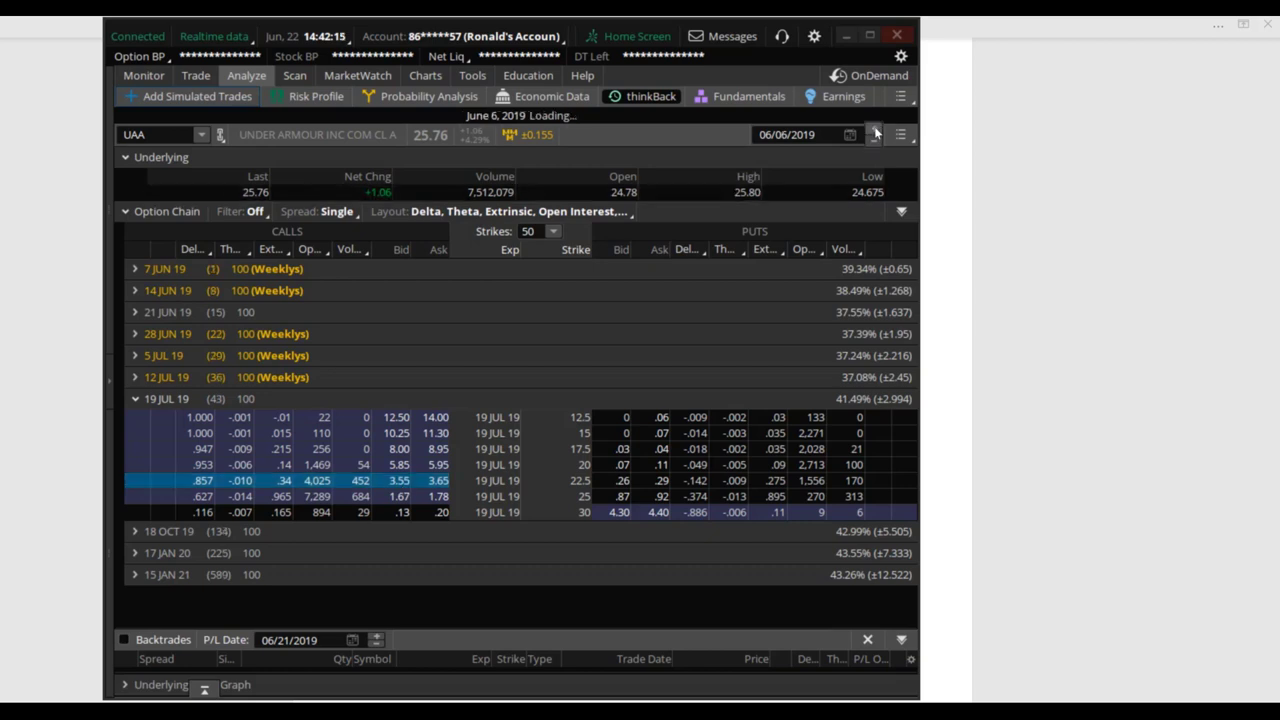
Advance the UAA thinkBack date day by day to June 13, 2019, reselecting the 19 JUL 19 22.5 call to follow its price
left_click(876, 131)
left_click(876, 131)
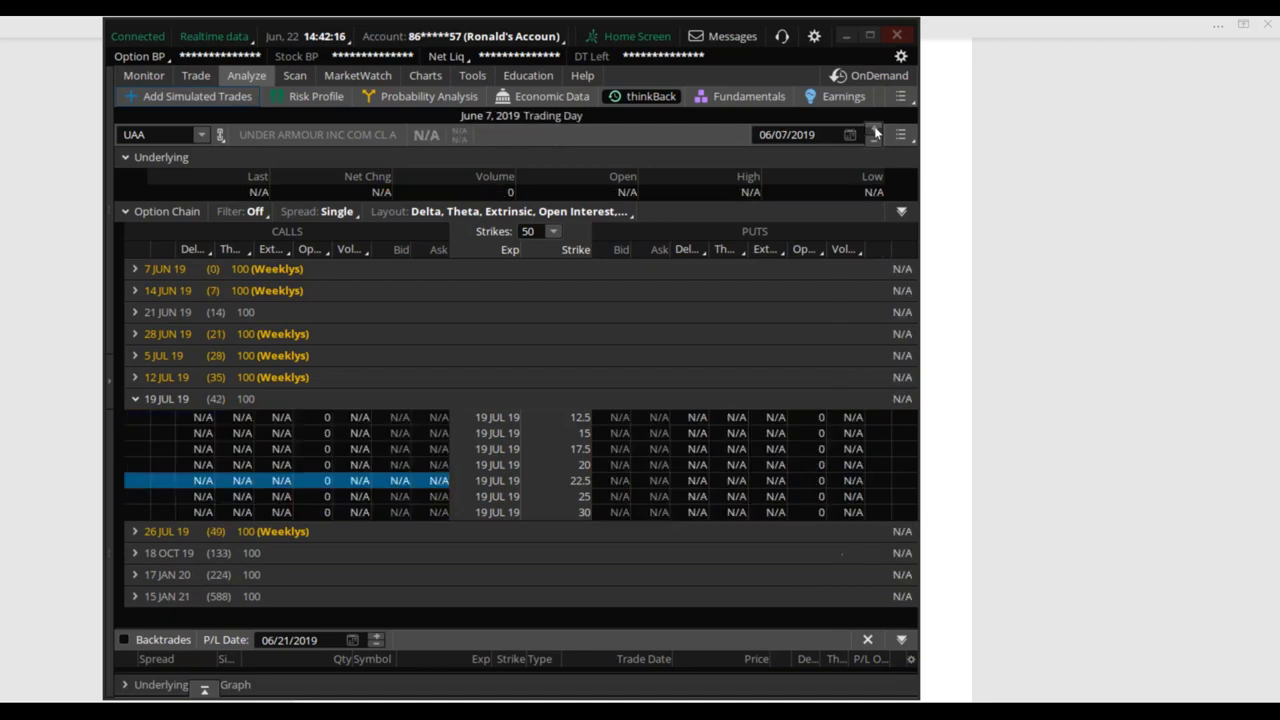
left_click(876, 131)
left_click(876, 131)
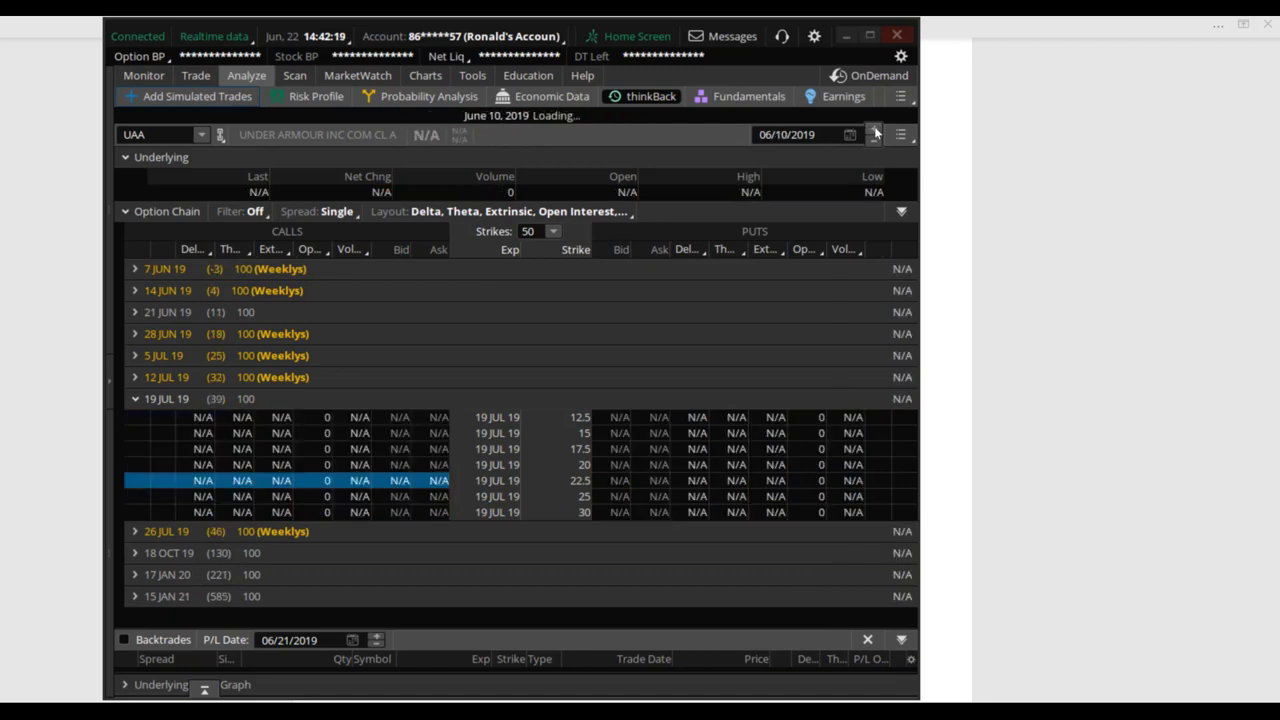
left_click(876, 131)
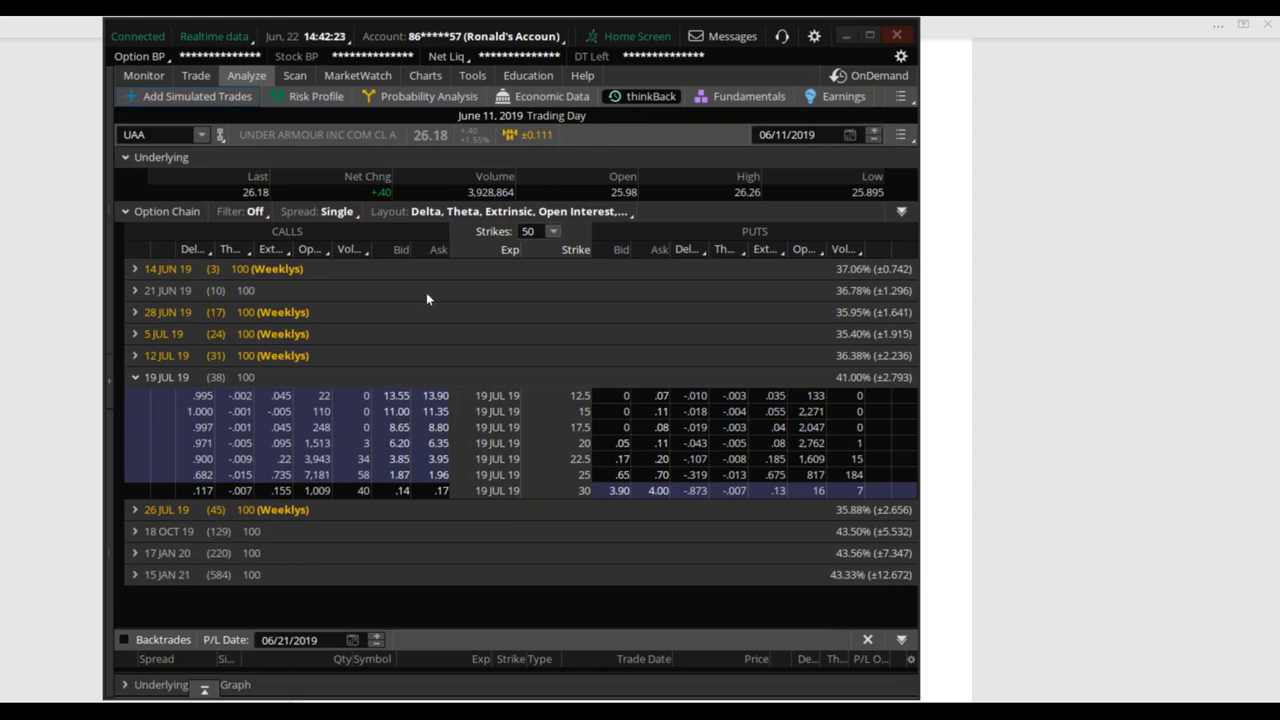
left_click(343, 456)
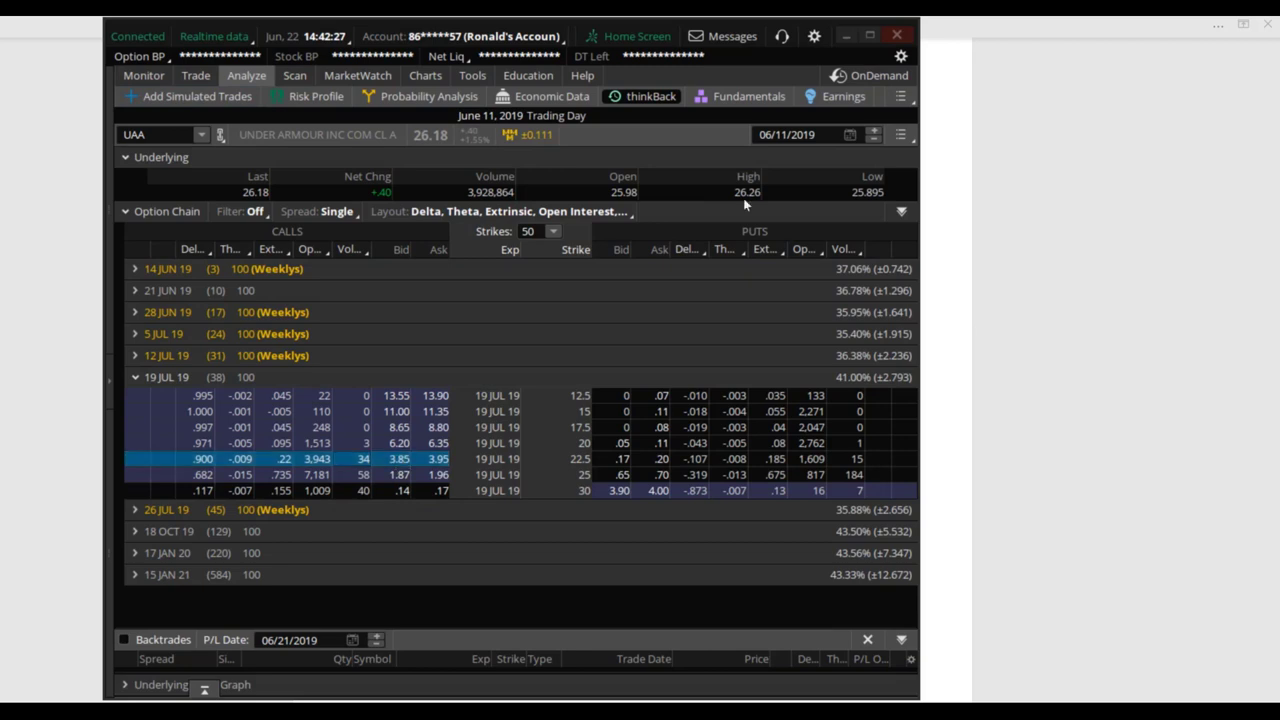
left_click(875, 131)
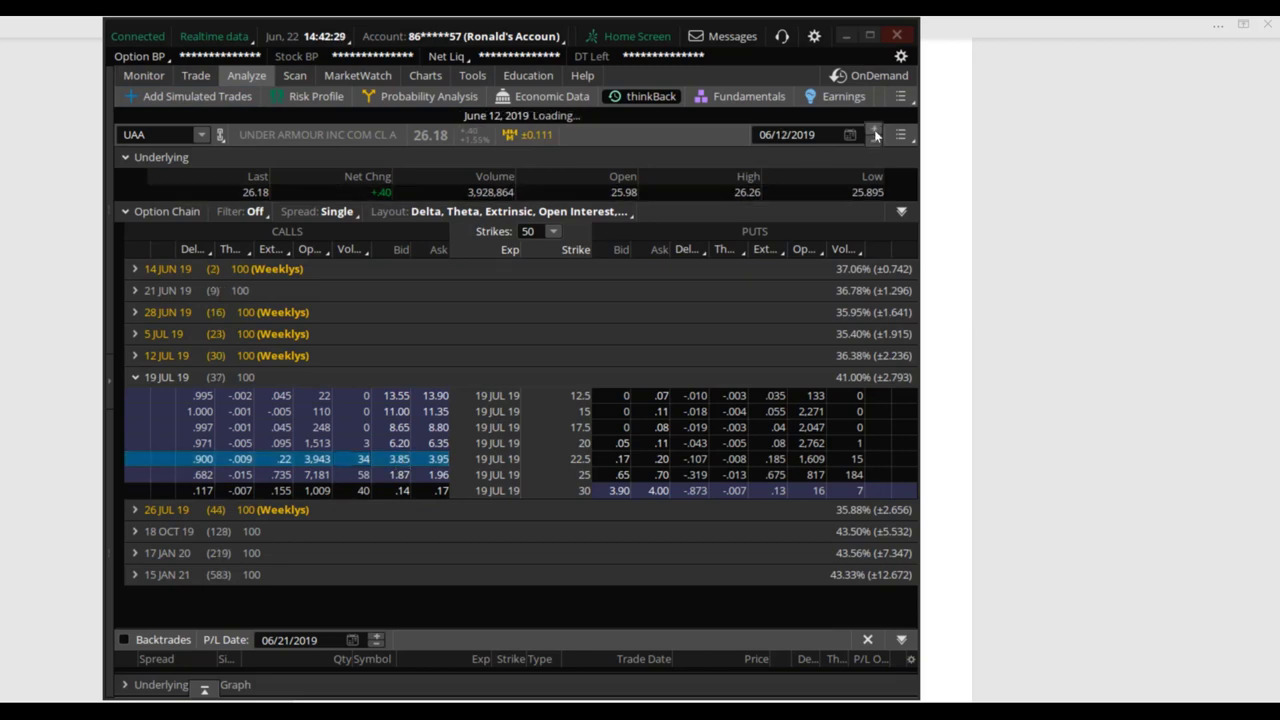
left_click(875, 131)
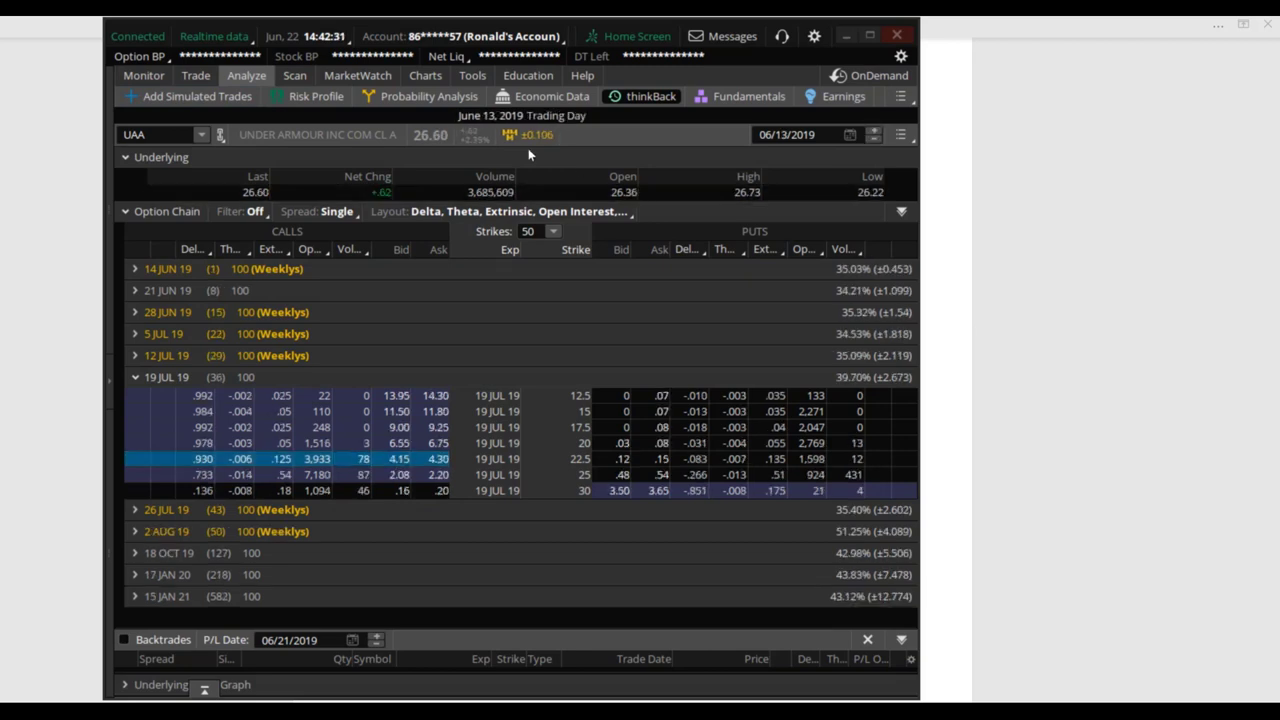
Load the one-year daily NFLX price chart and zoom it to November 2018 through June 2019
left_click(425, 77)
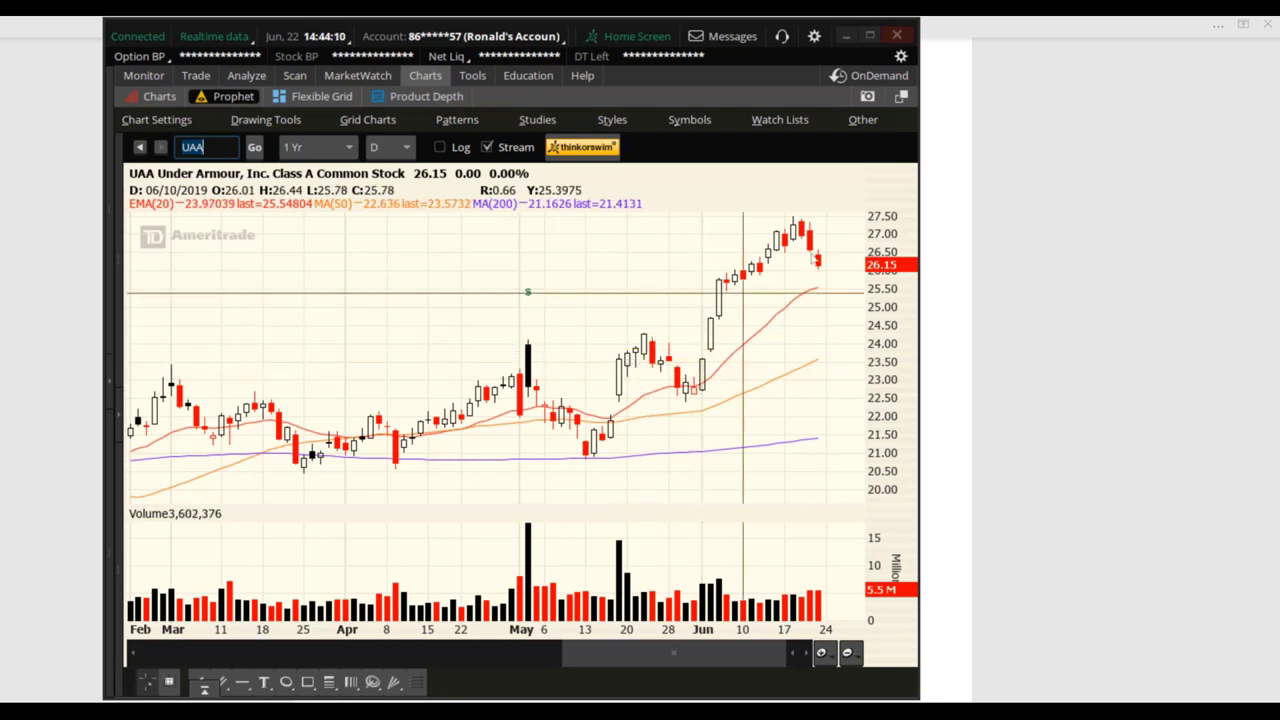
type("NFLX")
key("Return")
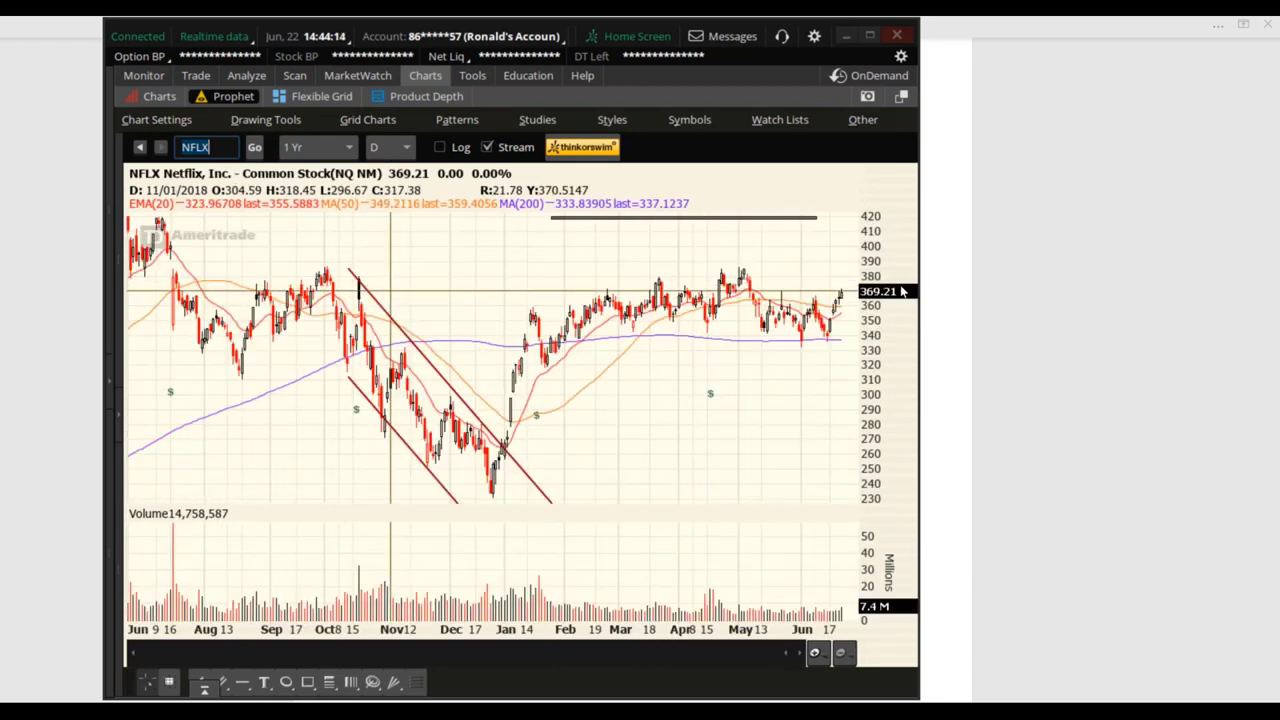
scroll(318, 438, "up", 3)
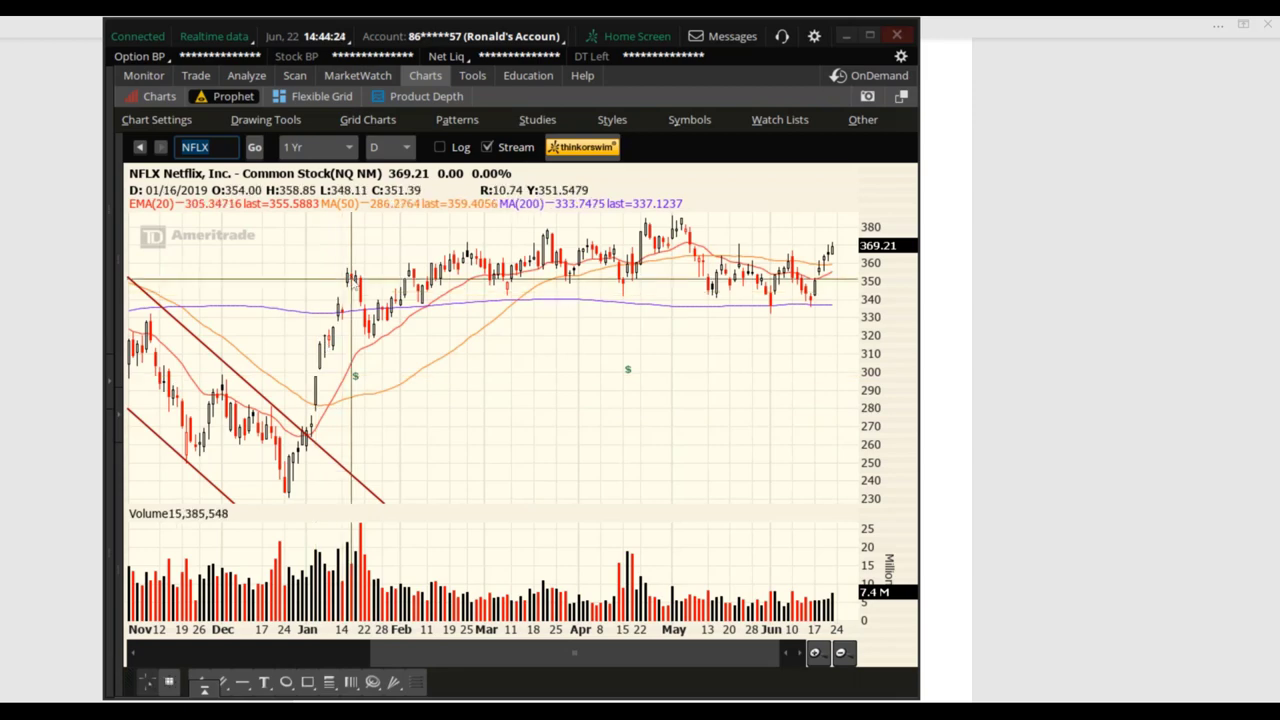
Load the daily XLNX price chart and zoom it to December 2018 through May 2019
type("XLNX")
key("Return")
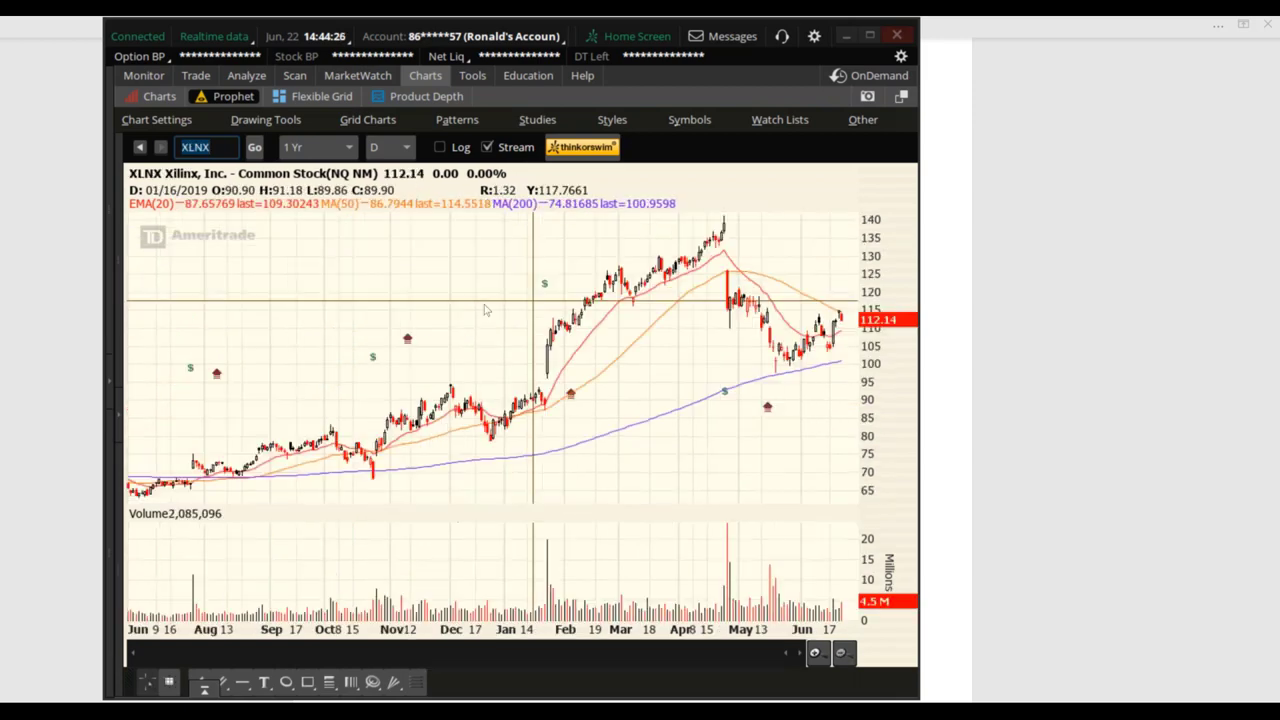
mouse_move(486, 310)
left_mouse_down()
mouse_move(543, 330)
mouse_move(367, 407)
left_mouse_up()
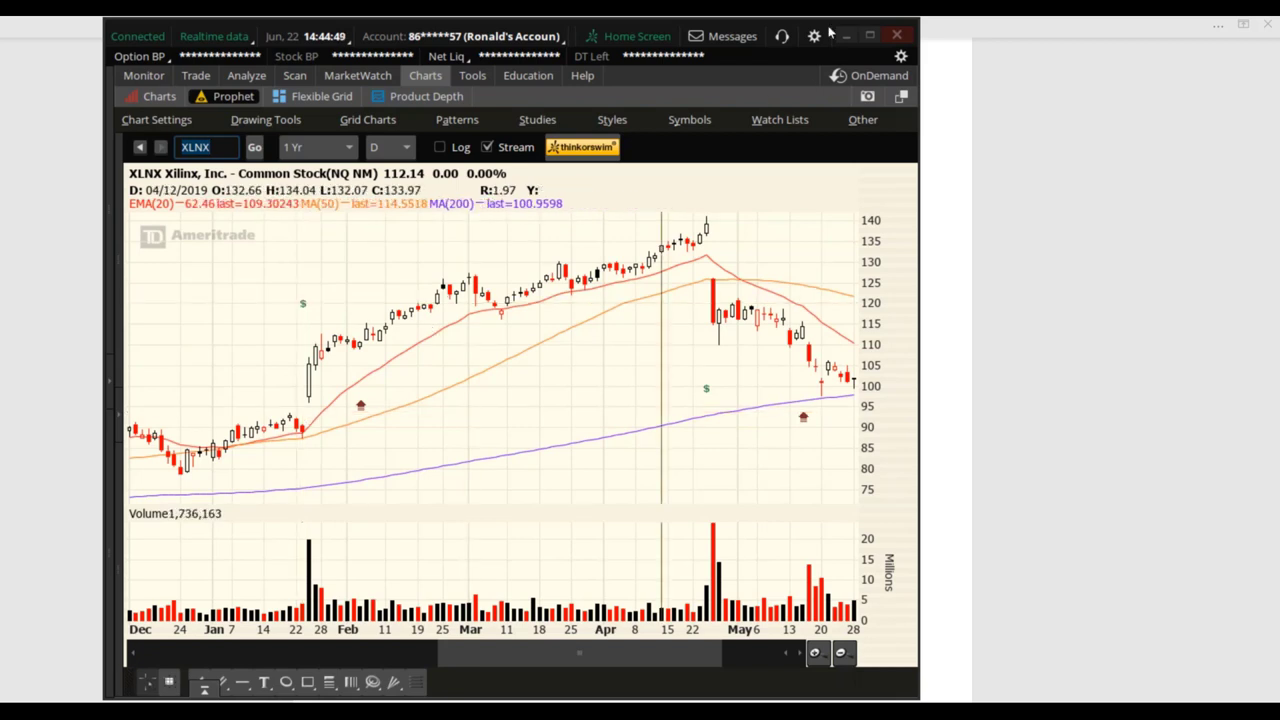
Switch to the Financhill seasonality screener in Chrome and review its stock results and filter settings
left_click(70, 170)
left_click(594, 650)
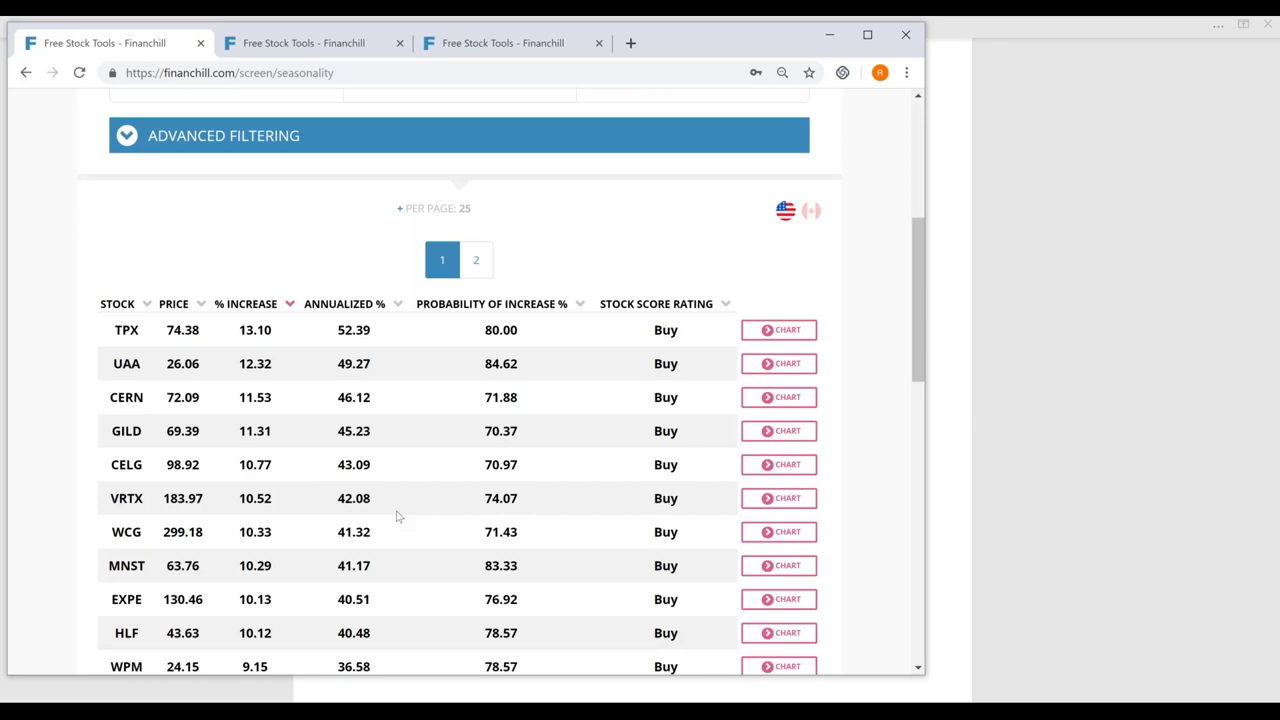
scroll(537, 469, "up", 3)
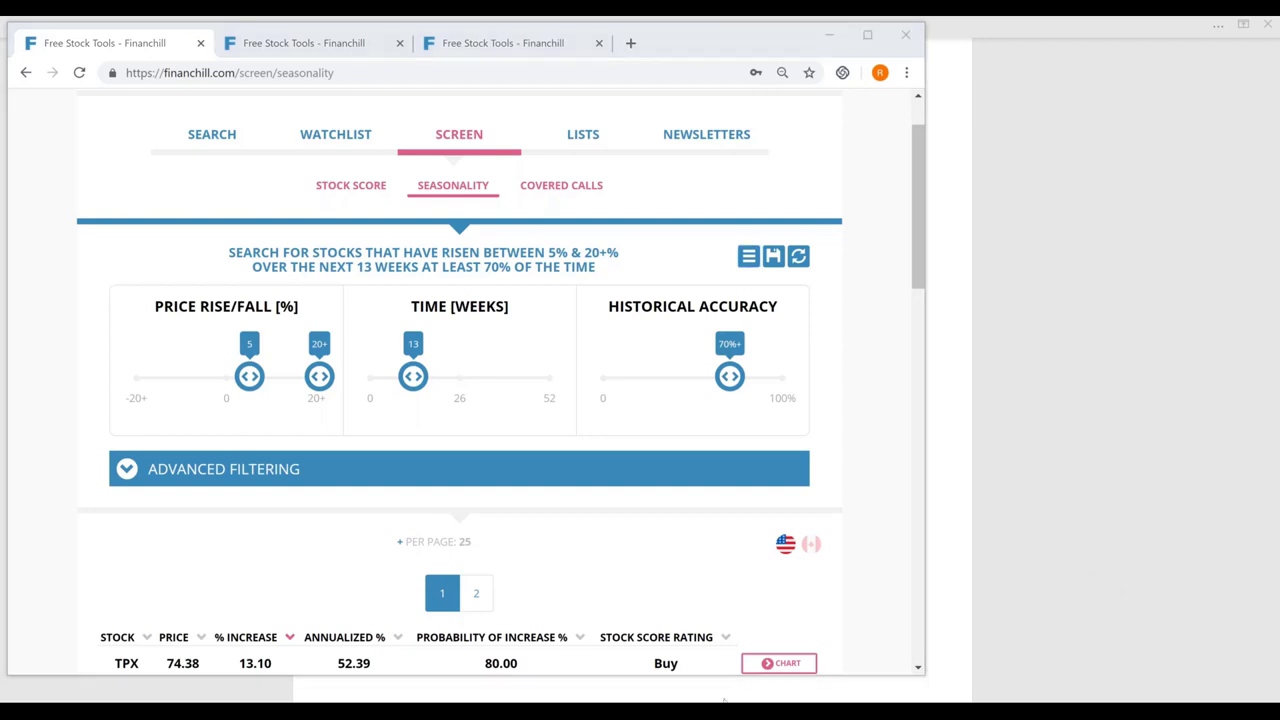
Switch to the TT Financhill PPT.pptx slide show in PowerPoint and advance to the Financhill & TradeThirsty special offer slide
left_click(766, 700)
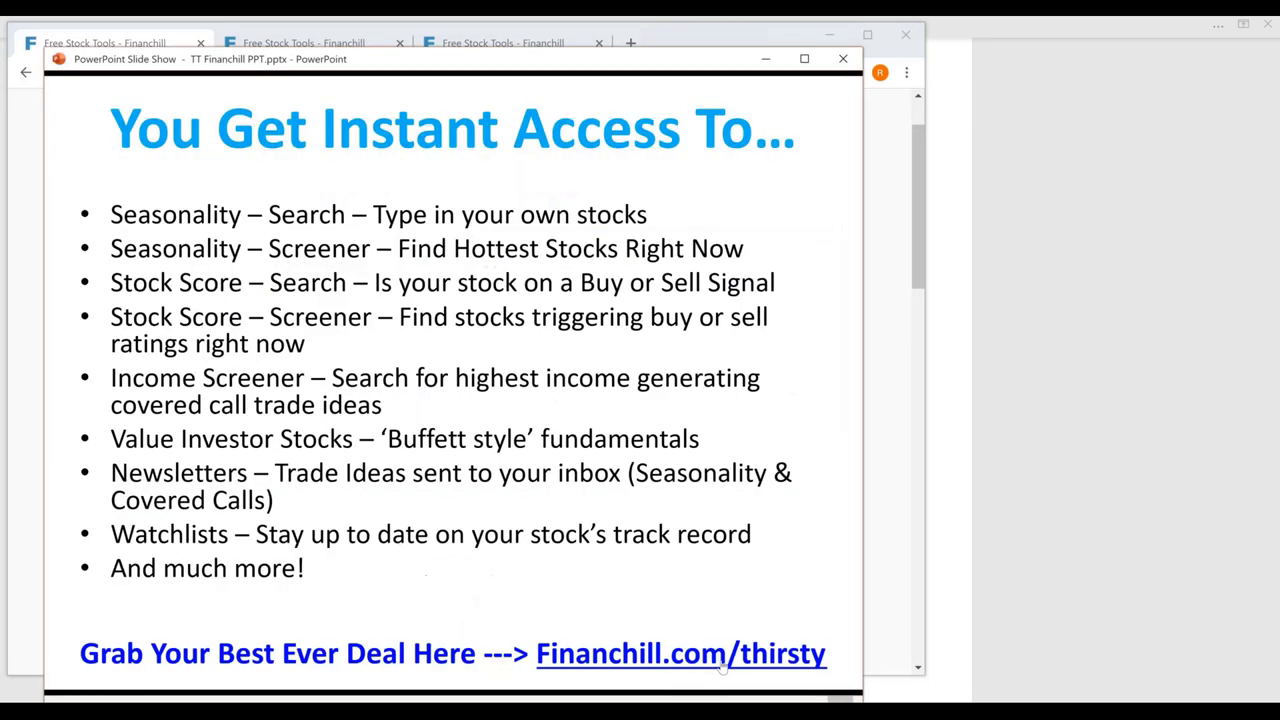
left_click(837, 598)
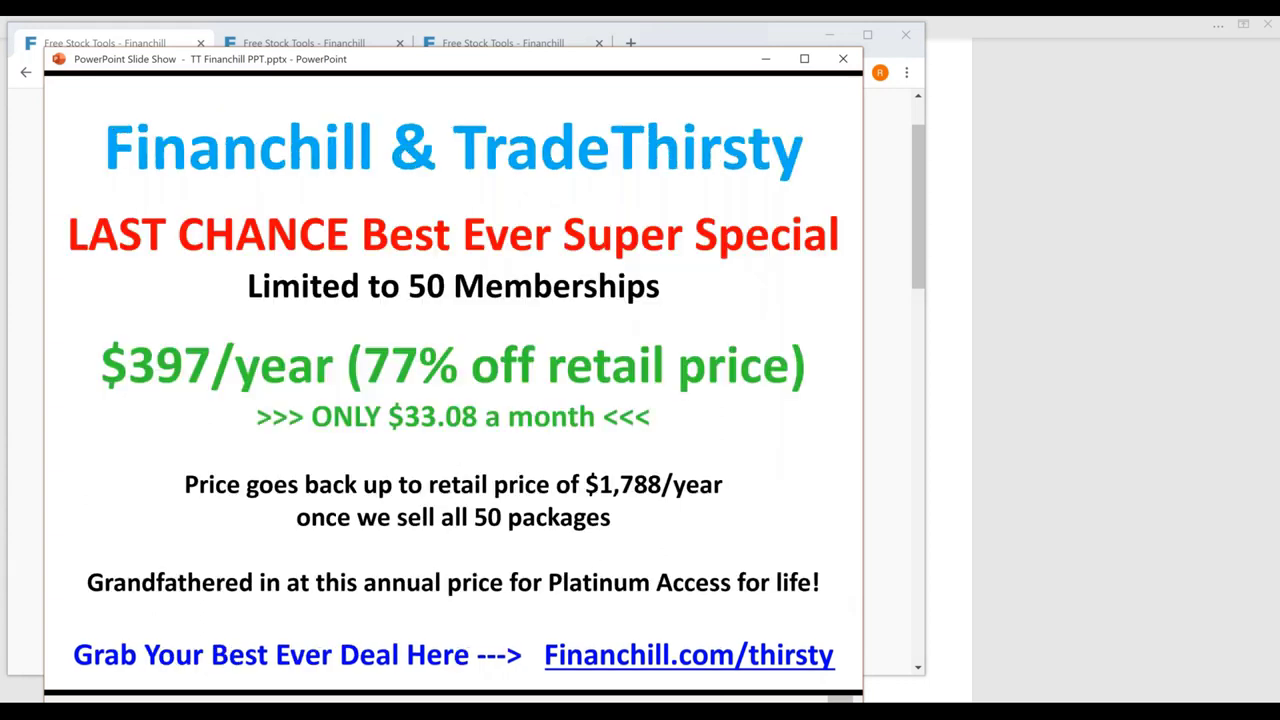